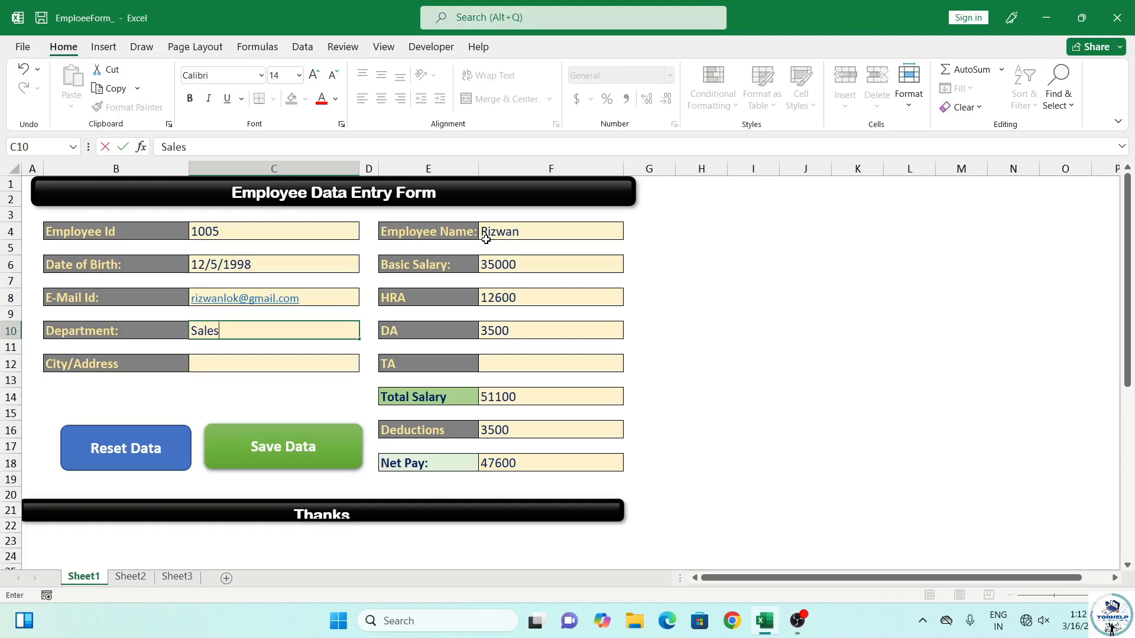
# Enter Kanpur as the city and 2500 as the TA on the form
pyautogui.press('Tab')
pyautogui.write('Kanpur')
pyautogui.press('Tab')
pyautogui.write('5')
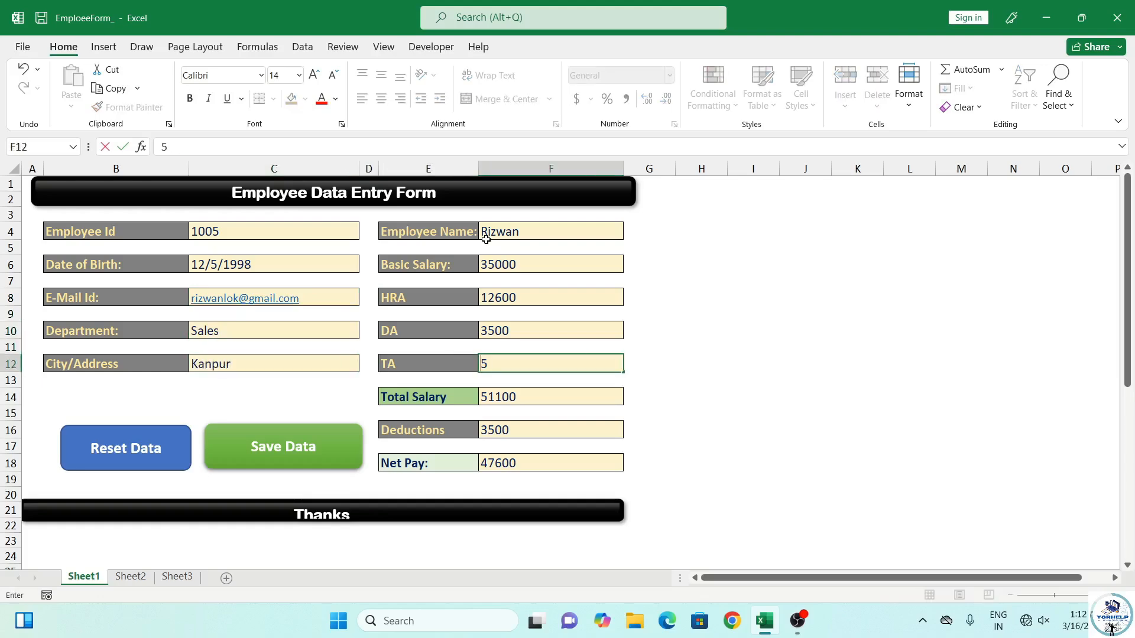
pyautogui.write('2500')
pyautogui.scroll(-7, 266, 444)
pyautogui.scroll(4, 257, 407)
# Save the entry with Save Data and confirm employee 1005's new row on Sheet2
pyautogui.click(131, 578)
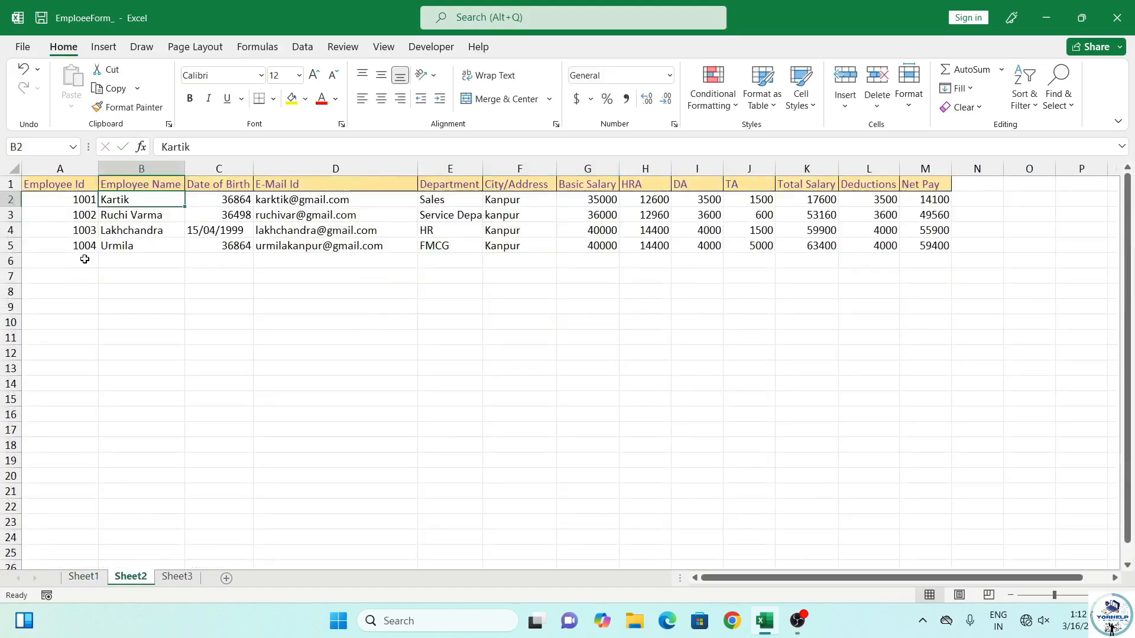
pyautogui.click(85, 578)
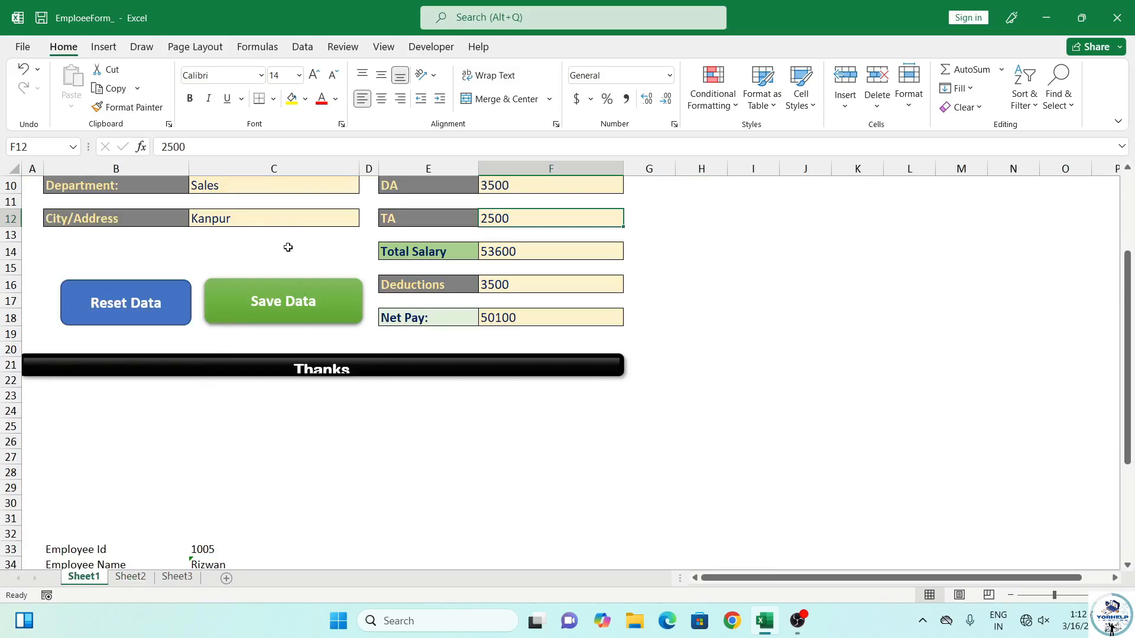
pyautogui.scroll(3, 286, 246)
pyautogui.click(282, 453)
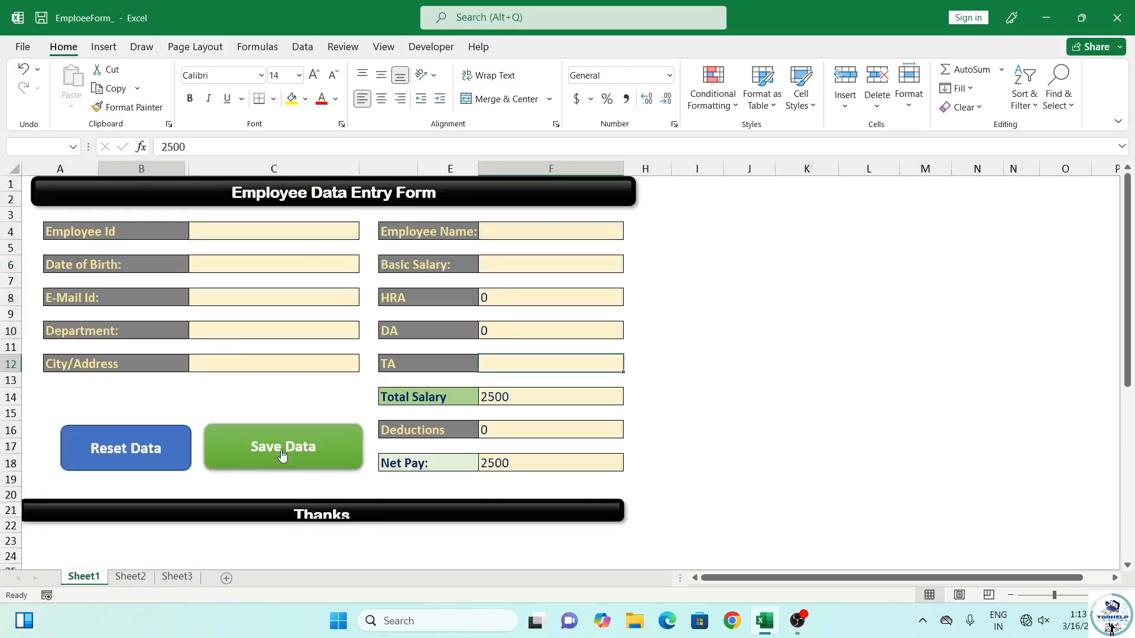
pyautogui.click(131, 577)
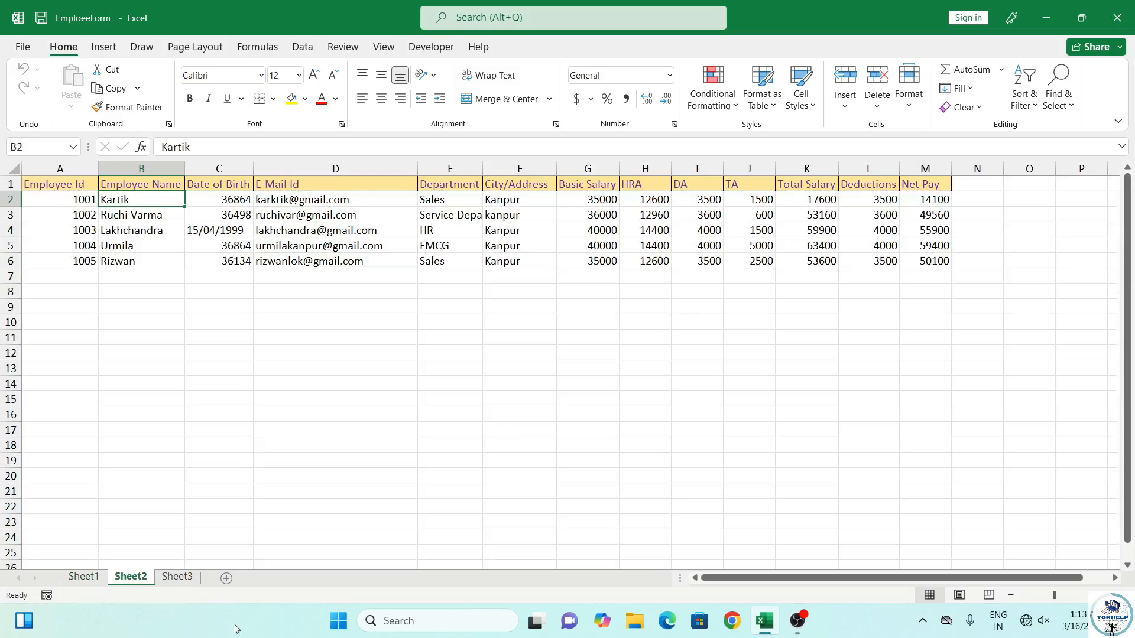
pyautogui.click(94, 578)
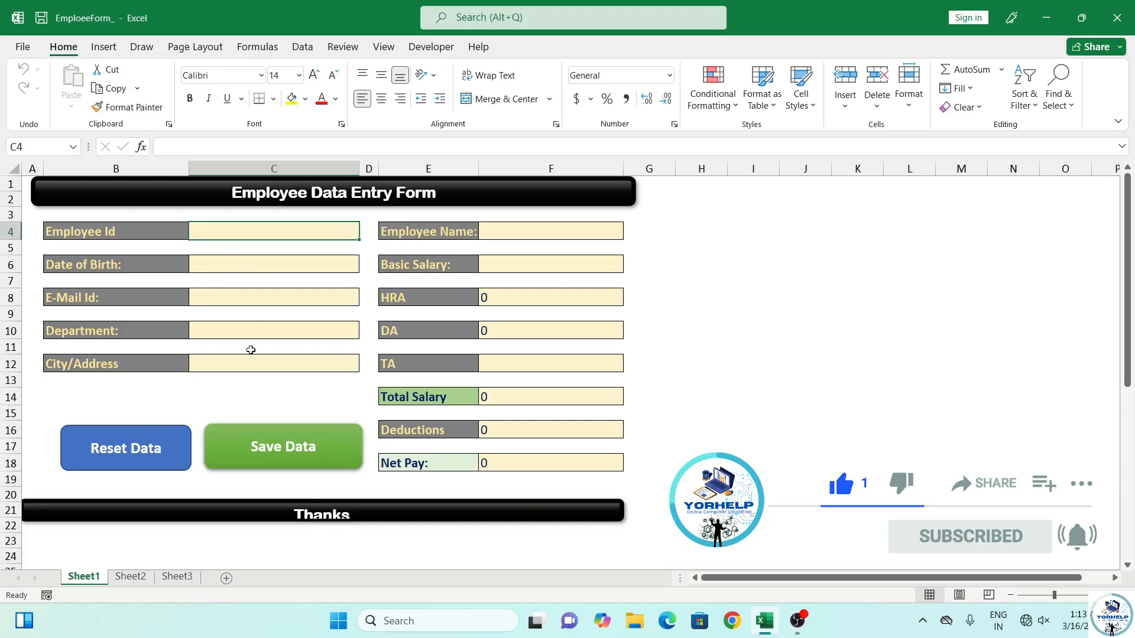
# Create a new blank workbook, Book2, from the File menu
pyautogui.click(22, 49)
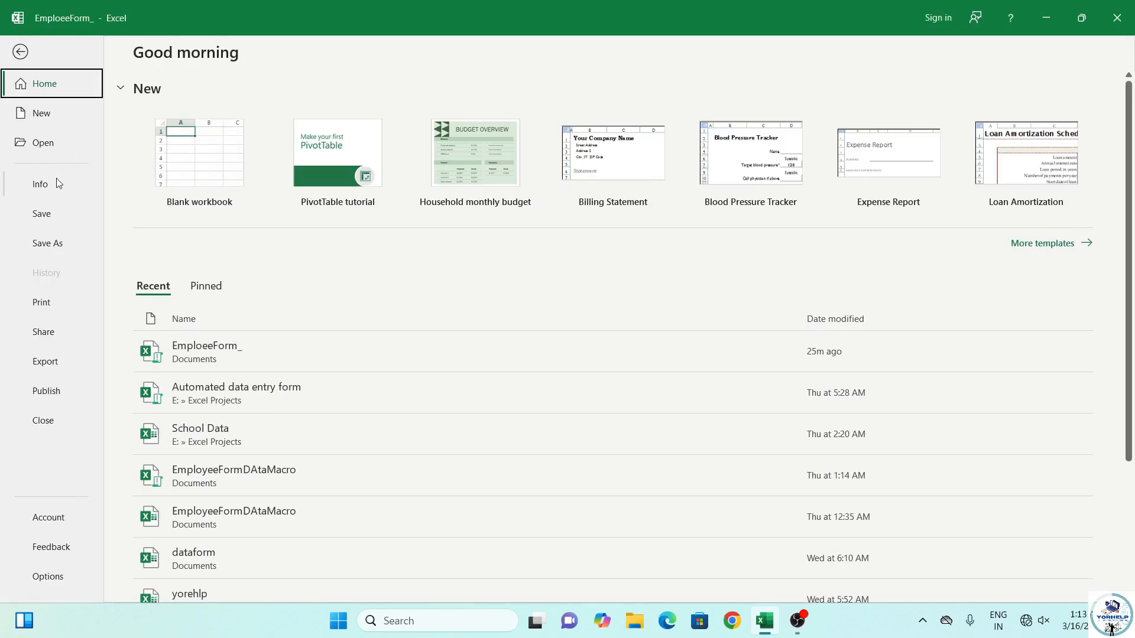
pyautogui.click(47, 120)
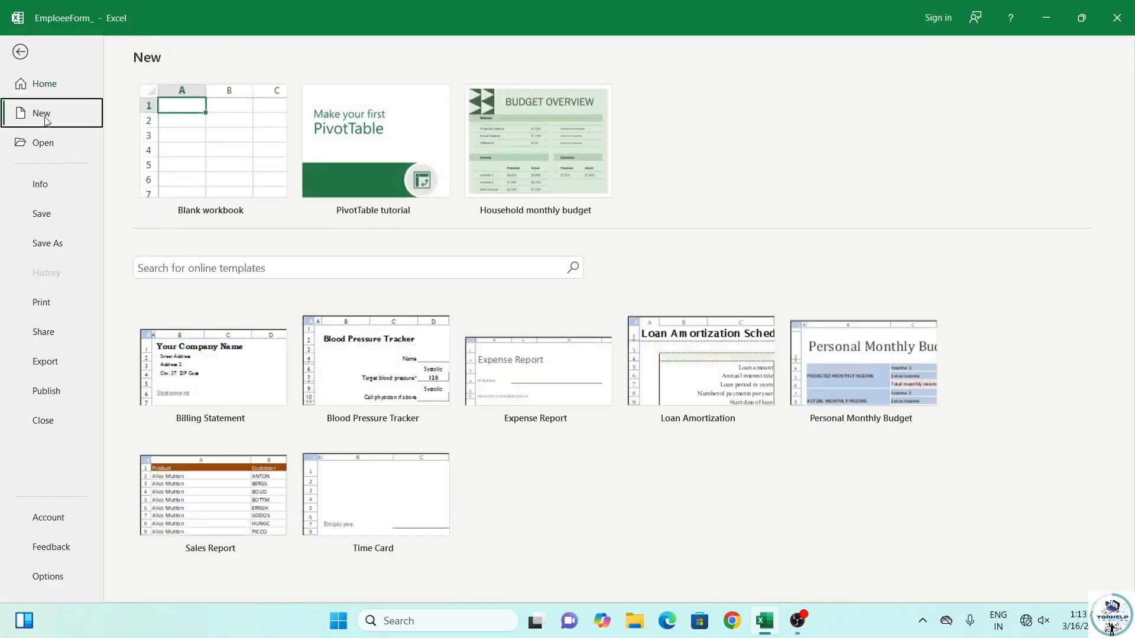
pyautogui.click(169, 170)
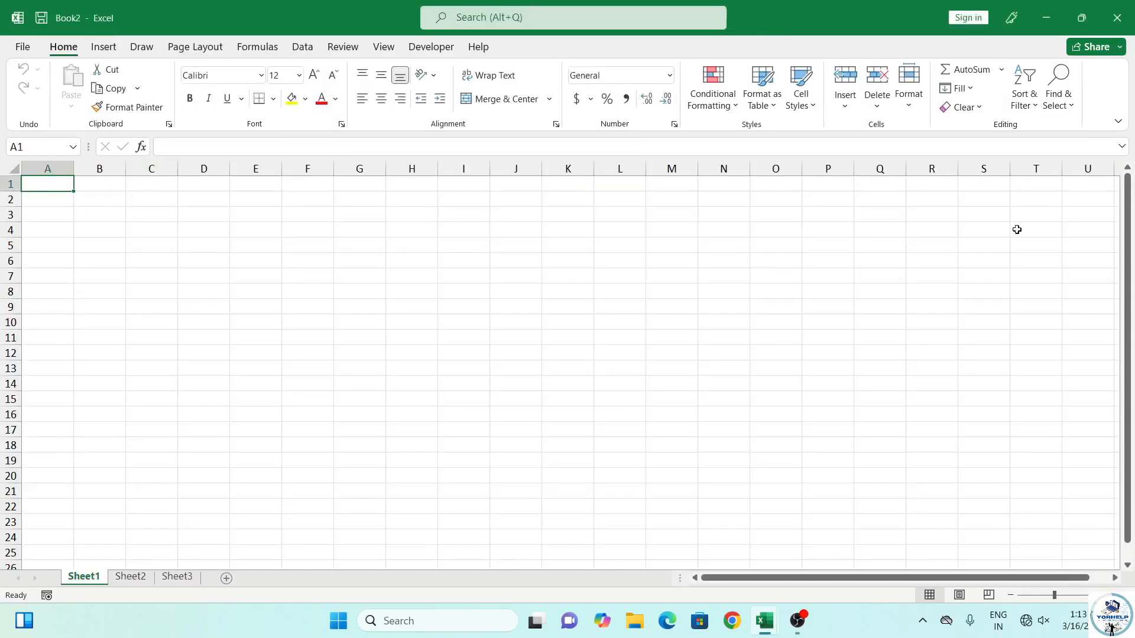
pyautogui.moveTo(765, 620)
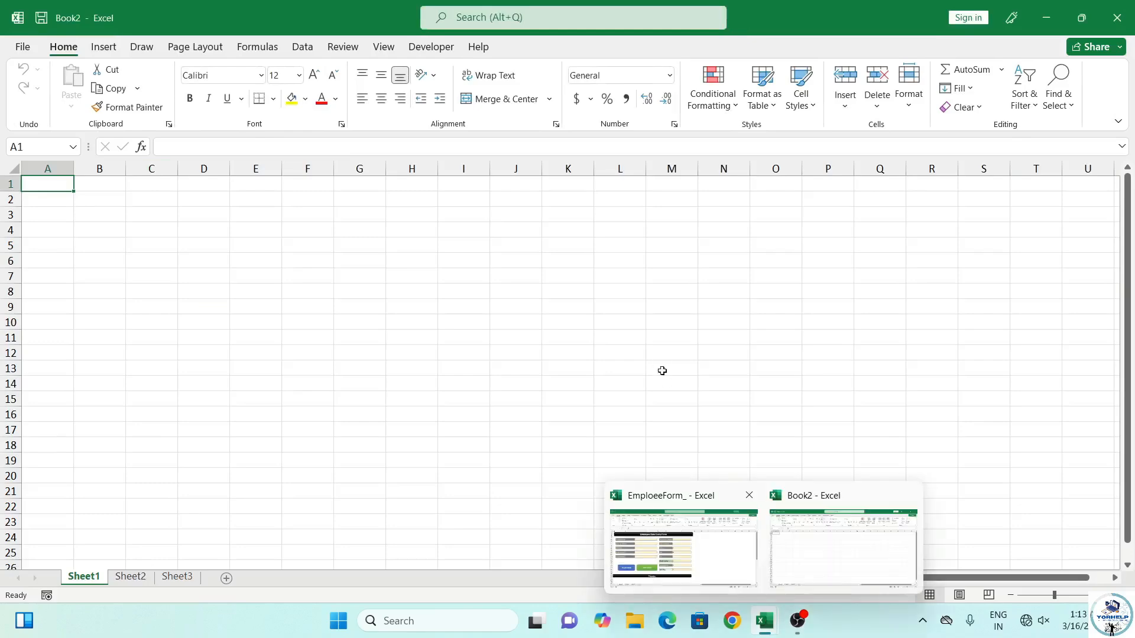
pyautogui.click(691, 545)
pyautogui.click(57, 188)
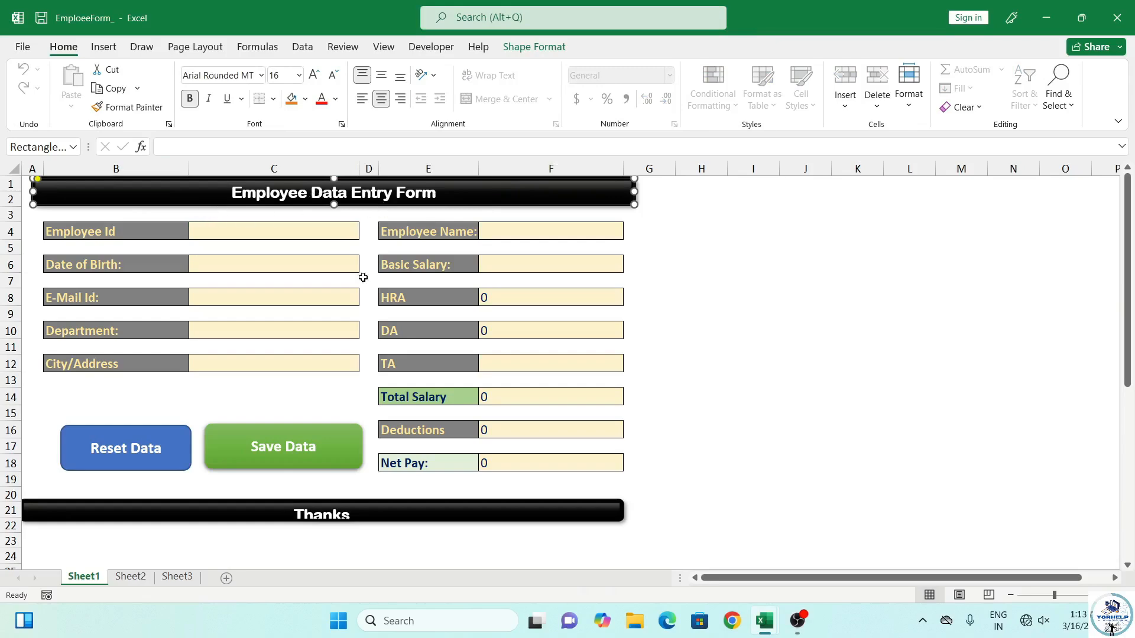
pyautogui.click(279, 230)
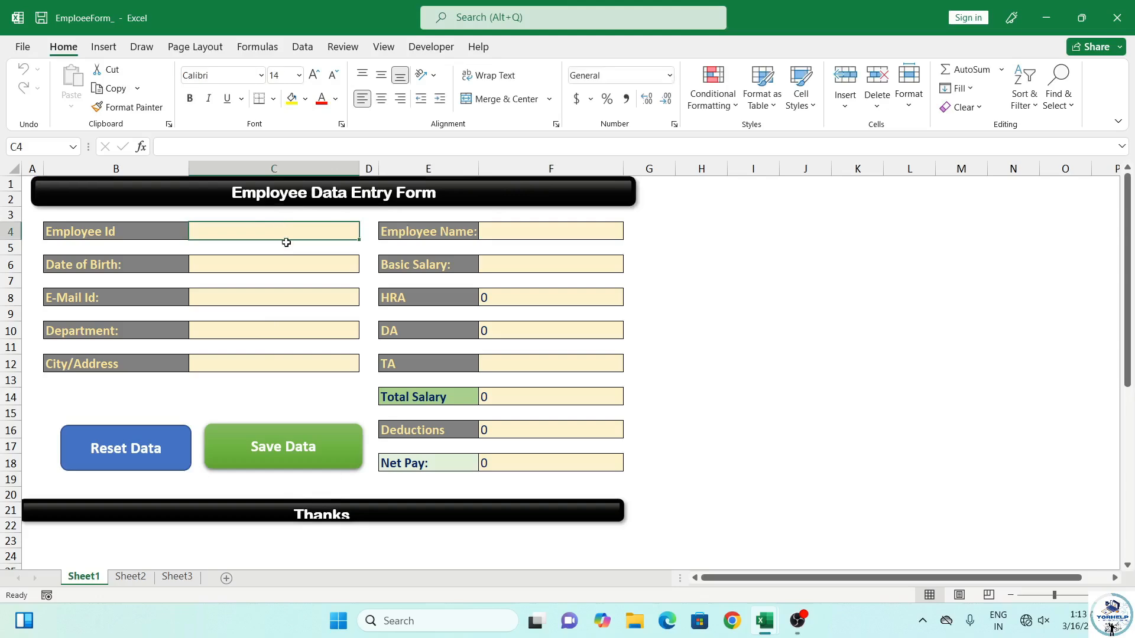
pyautogui.click(282, 260)
pyautogui.click(258, 298)
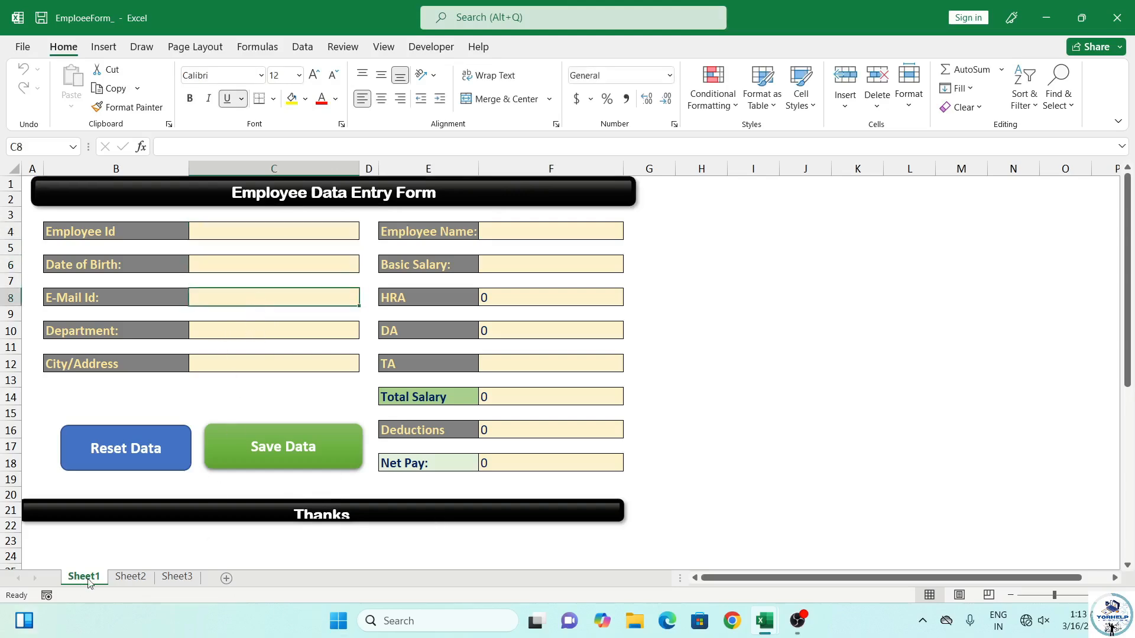
pyautogui.moveTo(758, 634)
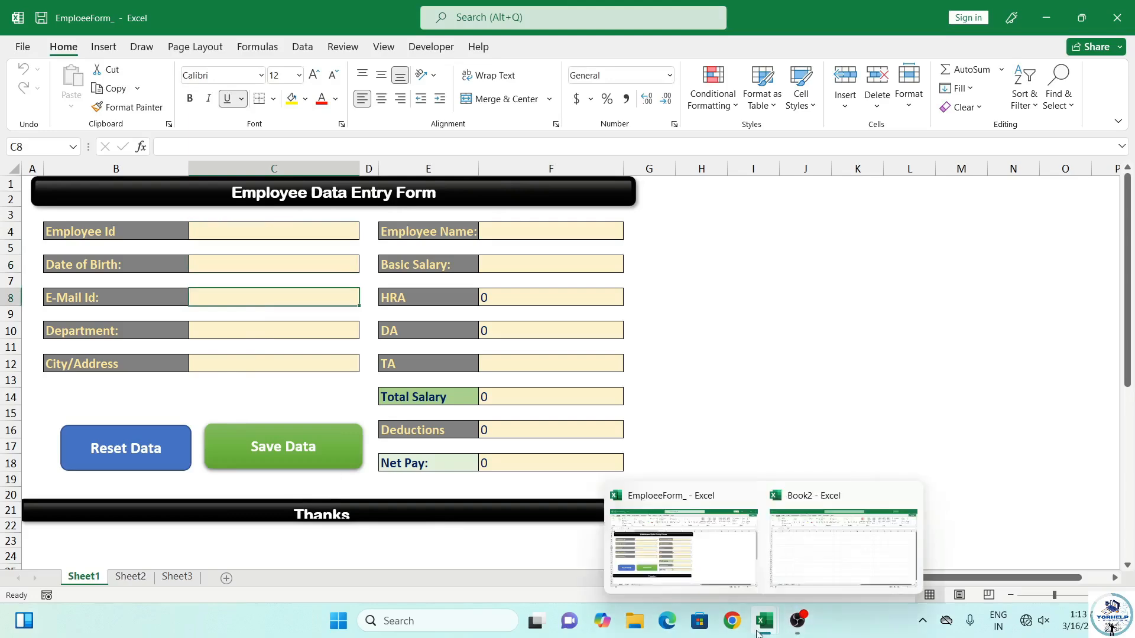
pyautogui.click(798, 544)
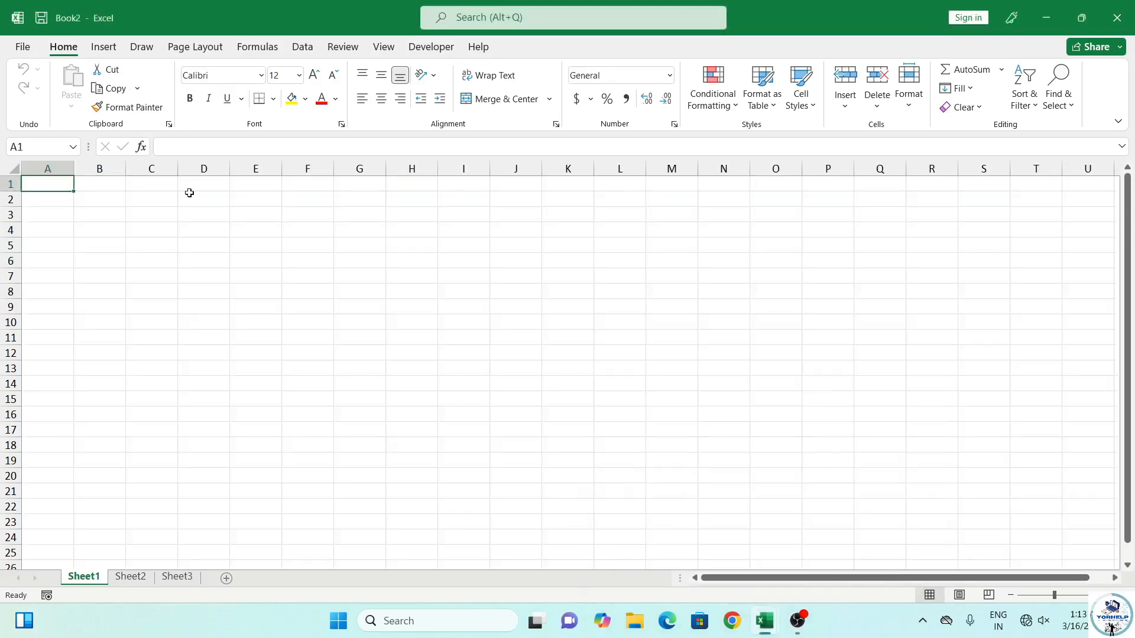
# Draw a rectangle shape spanning cells A1 to F2 on Book2's Sheet1
pyautogui.click(105, 47)
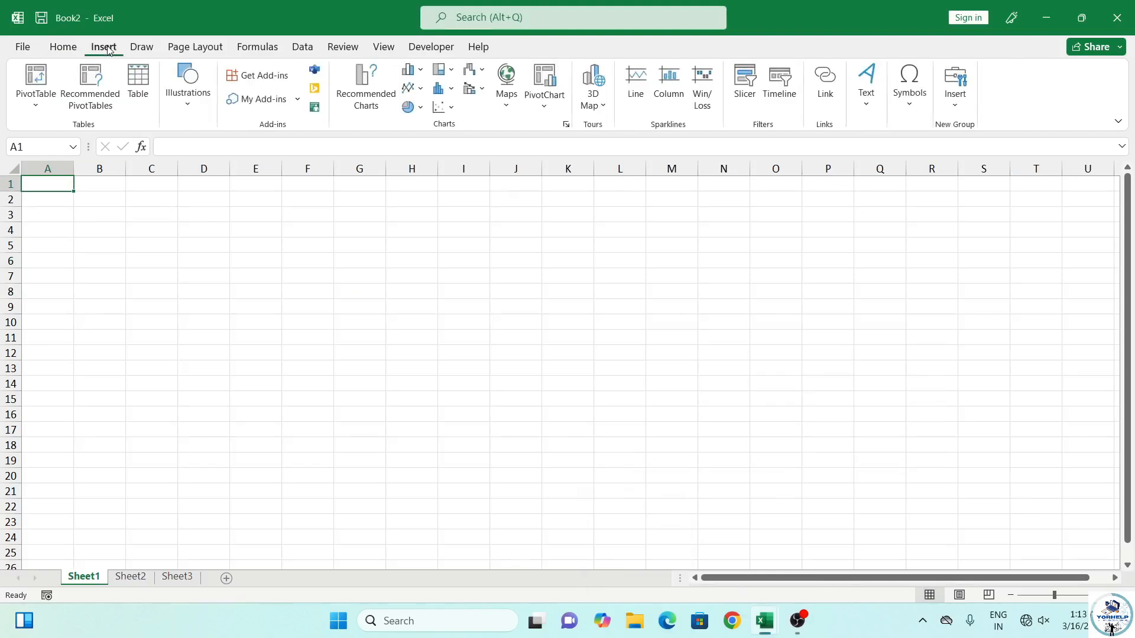
pyautogui.click(186, 108)
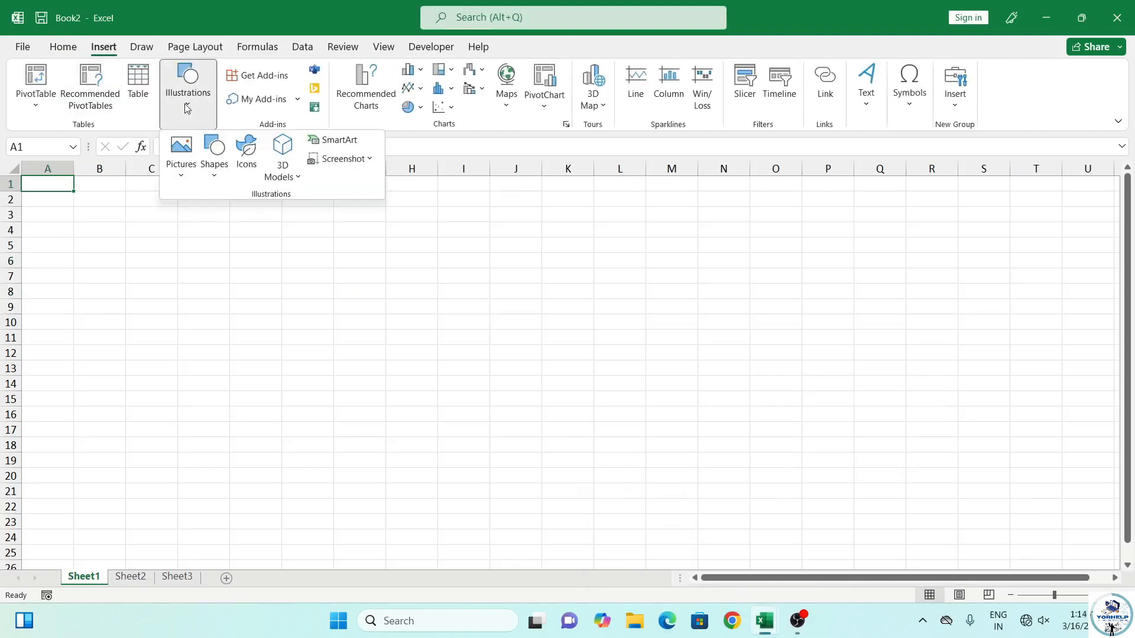
pyautogui.click(213, 168)
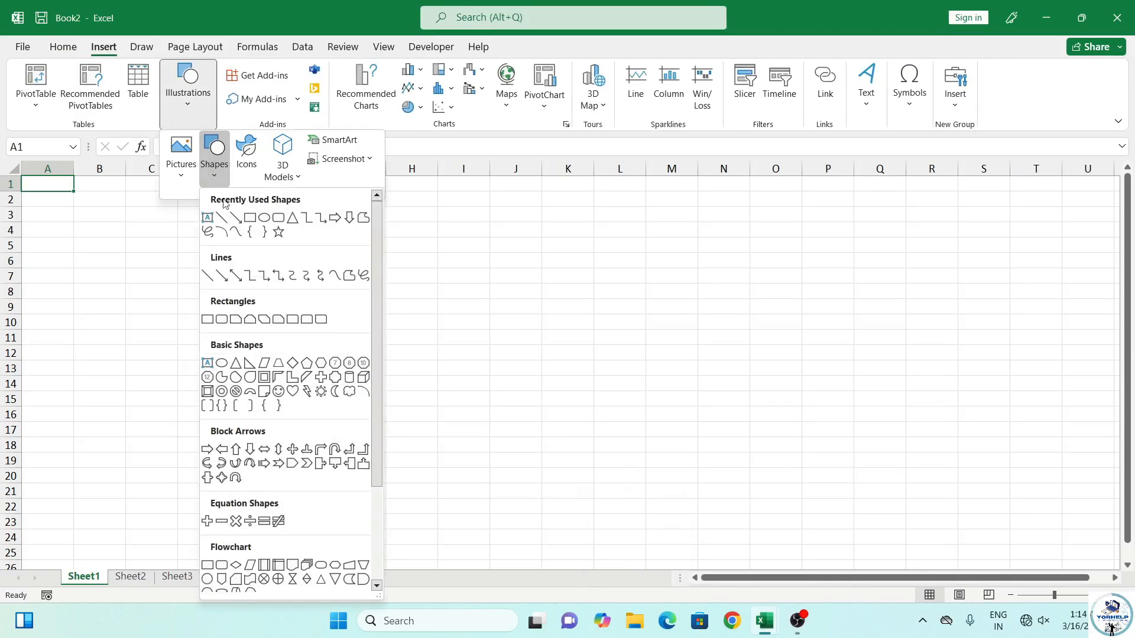
pyautogui.click(278, 218)
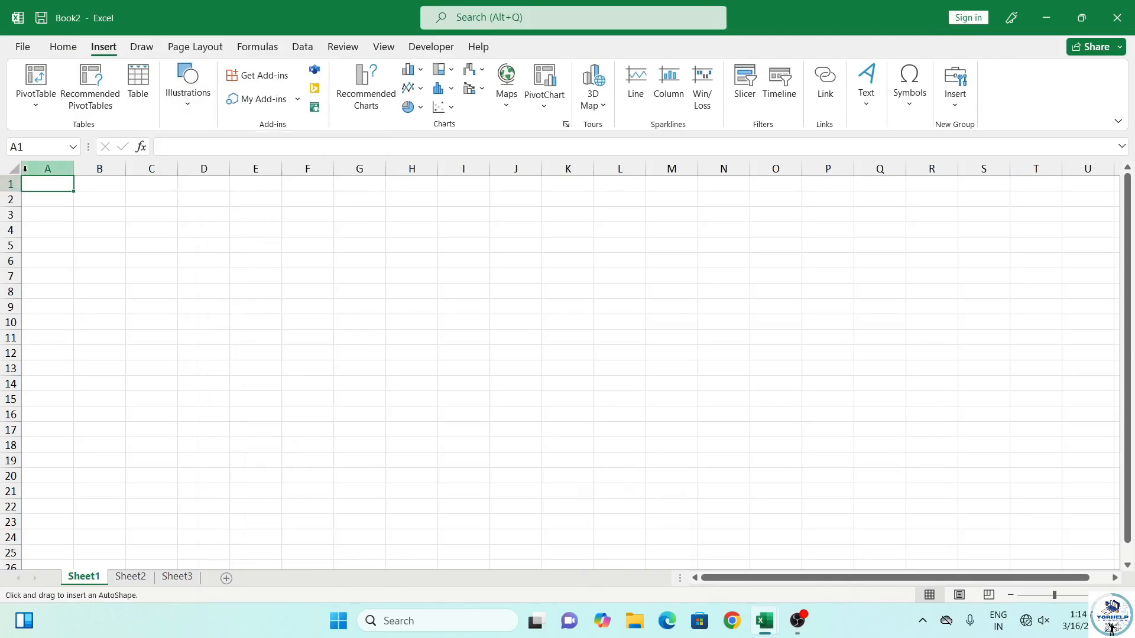
pyautogui.moveTo(27, 177); pyautogui.dragTo(336, 200)
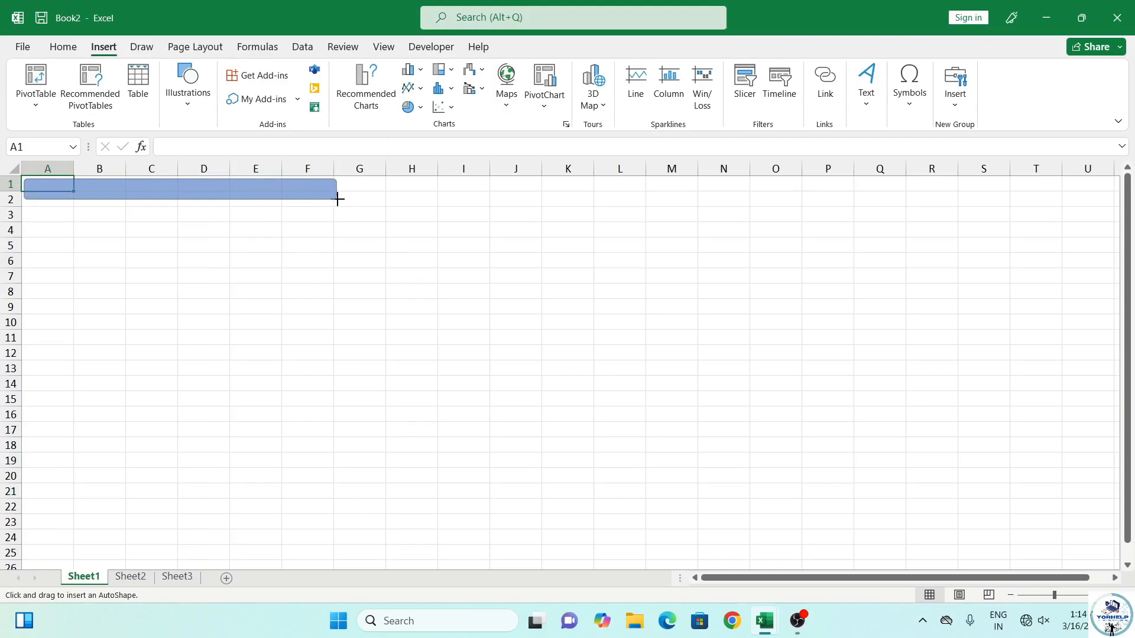
pyautogui.moveTo(338, 200); pyautogui.dragTo(337, 199)
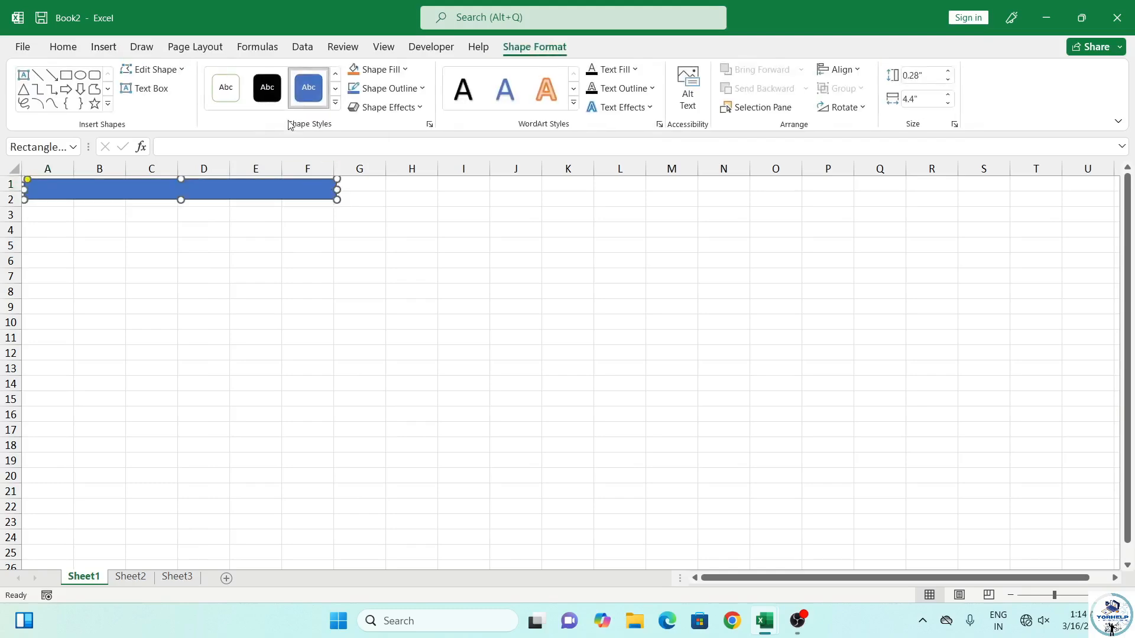
# Make the title text 14 pt and bold
pyautogui.click(335, 103)
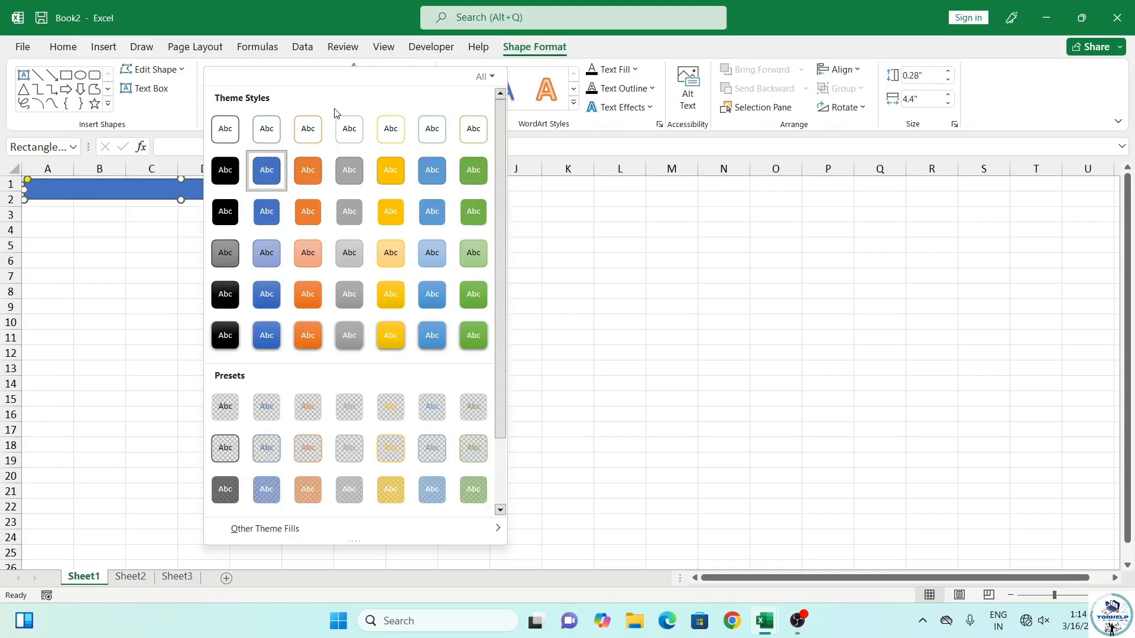
pyautogui.click(133, 188)
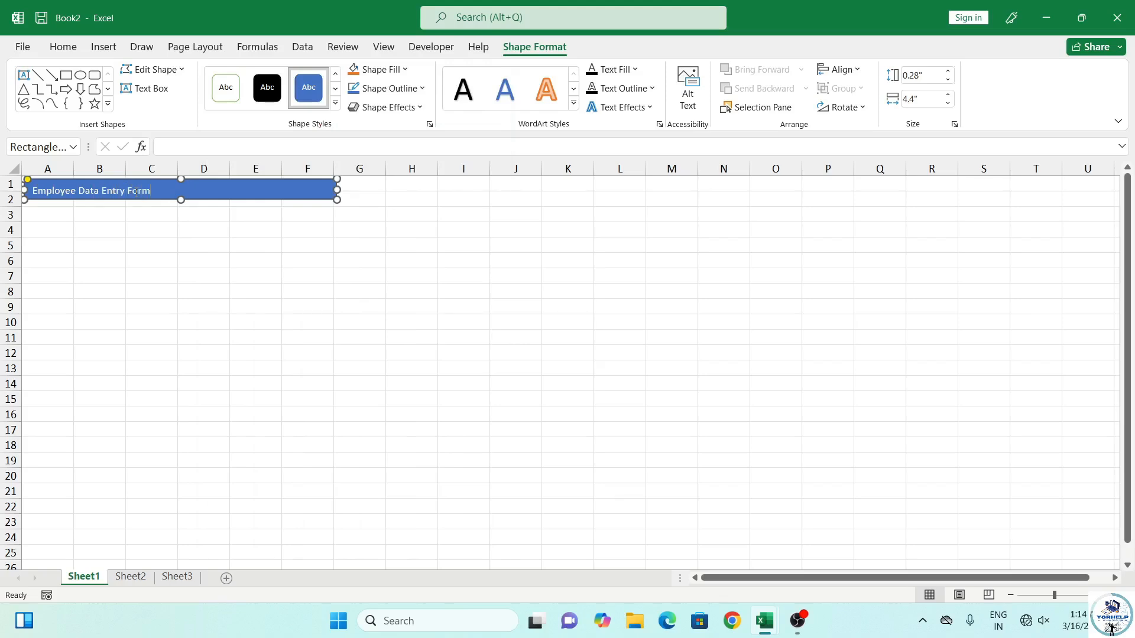
pyautogui.click(66, 52)
pyautogui.click(315, 75)
pyautogui.click(315, 74)
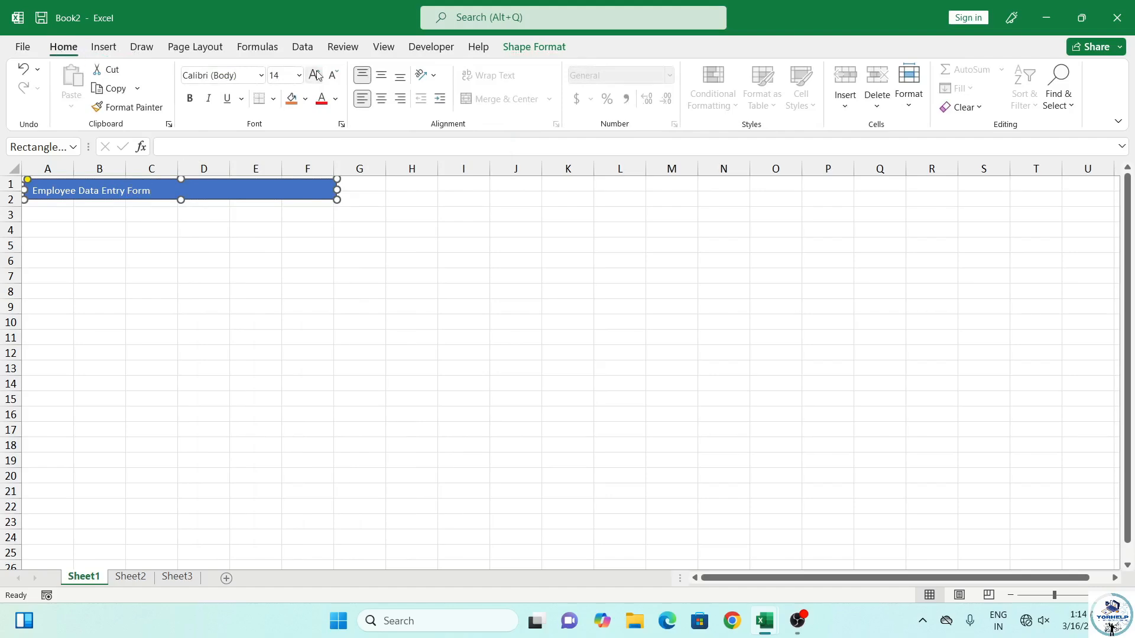
pyautogui.click(181, 288)
pyautogui.click(205, 195)
pyautogui.click(318, 75)
pyautogui.click(317, 76)
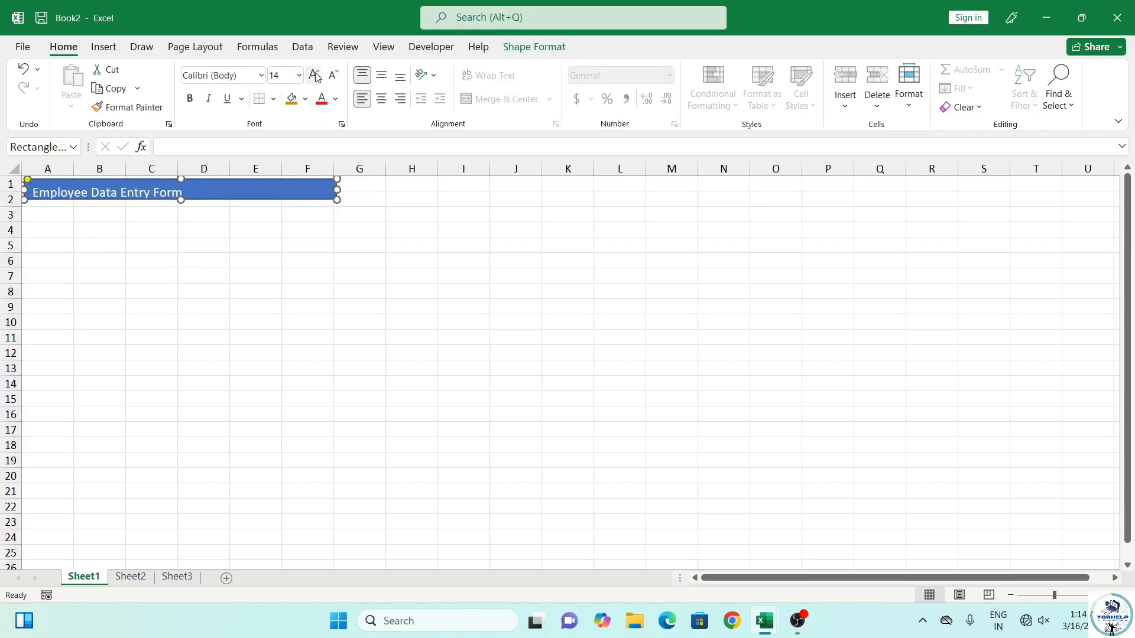
pyautogui.click(188, 101)
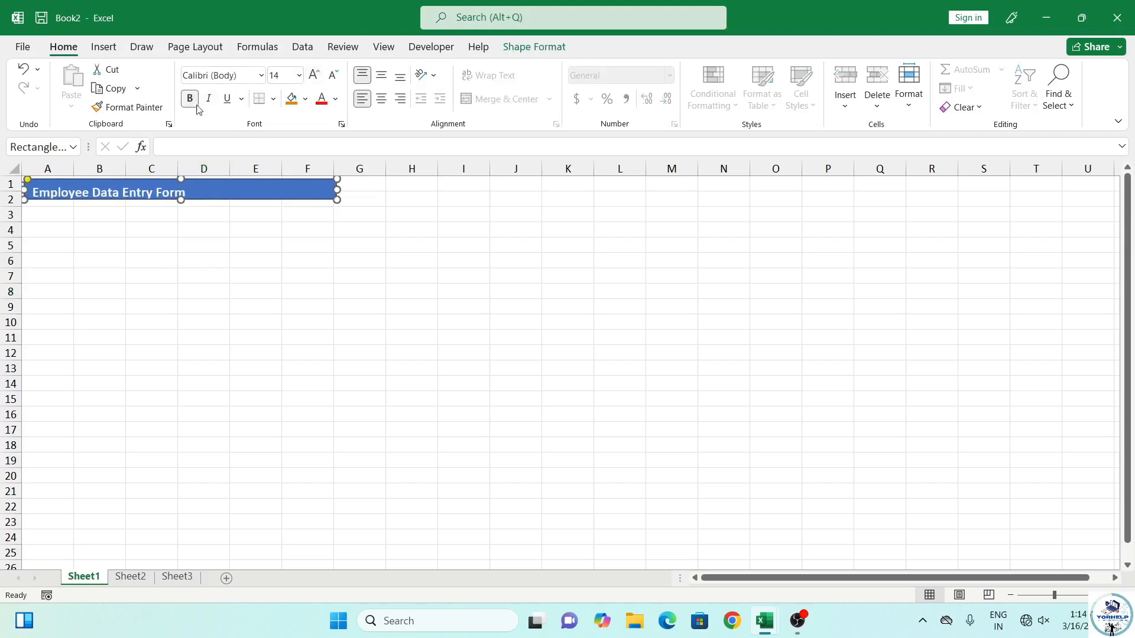
# Set the title font to Bodoni MT Black, centre it, and make the rectangle slightly taller
pyautogui.click(260, 75)
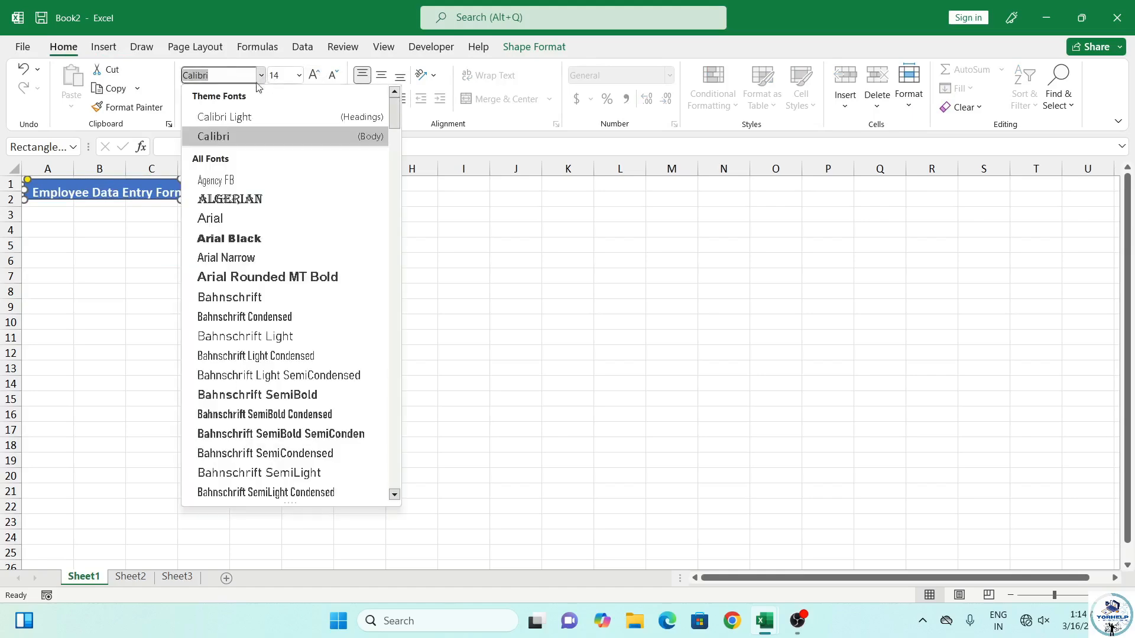
pyautogui.scroll(-6, 244, 333)
pyautogui.click(263, 278)
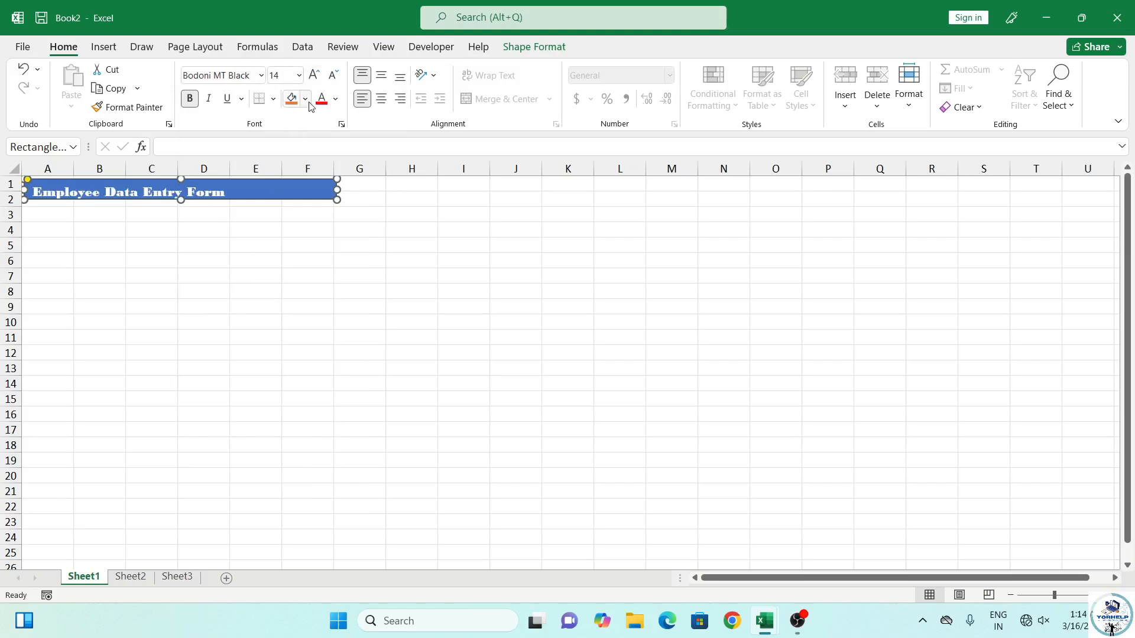
pyautogui.click(382, 100)
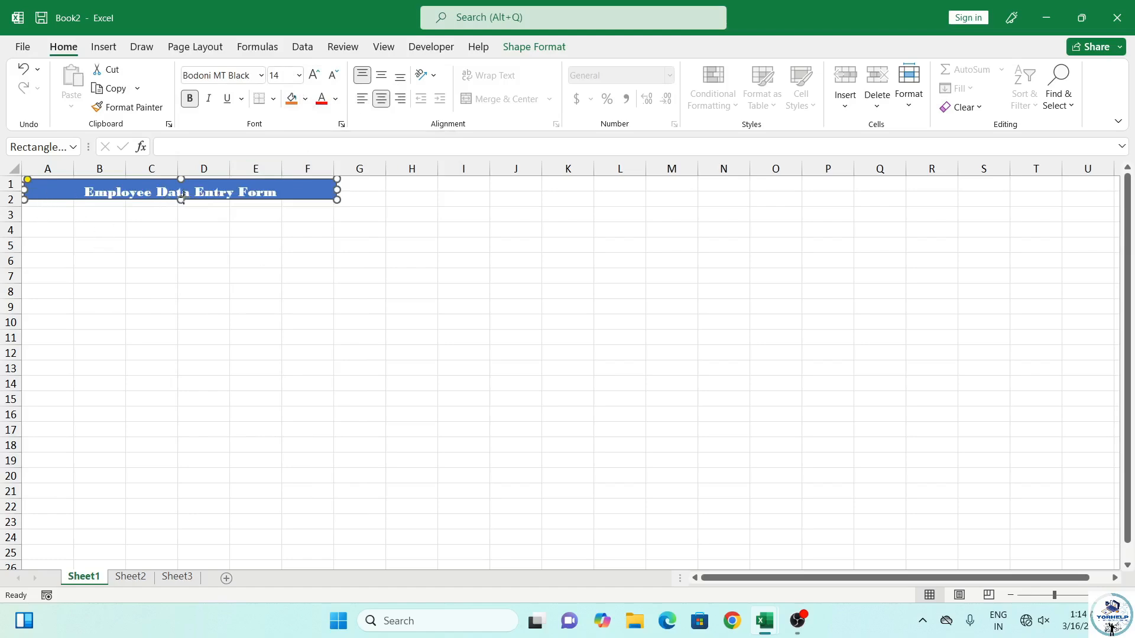
pyautogui.moveTo(182, 199); pyautogui.dragTo(181, 204)
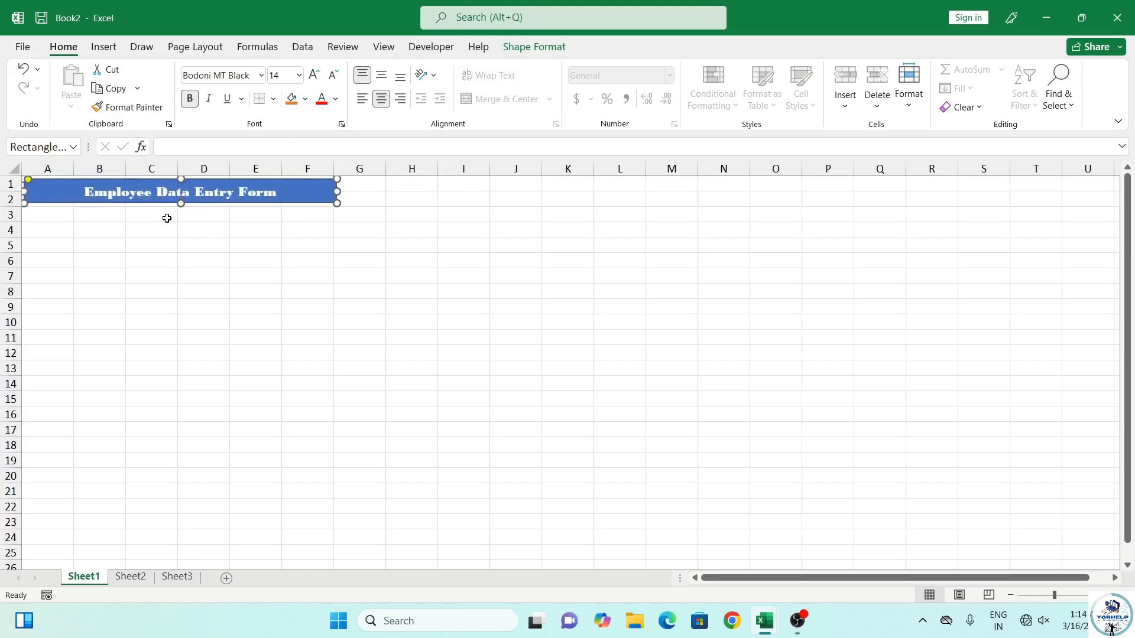
# Enlarge the title to 16, narrow column A, and enter the Employee Id and Employee name labels
pyautogui.click(309, 77)
pyautogui.click(157, 216)
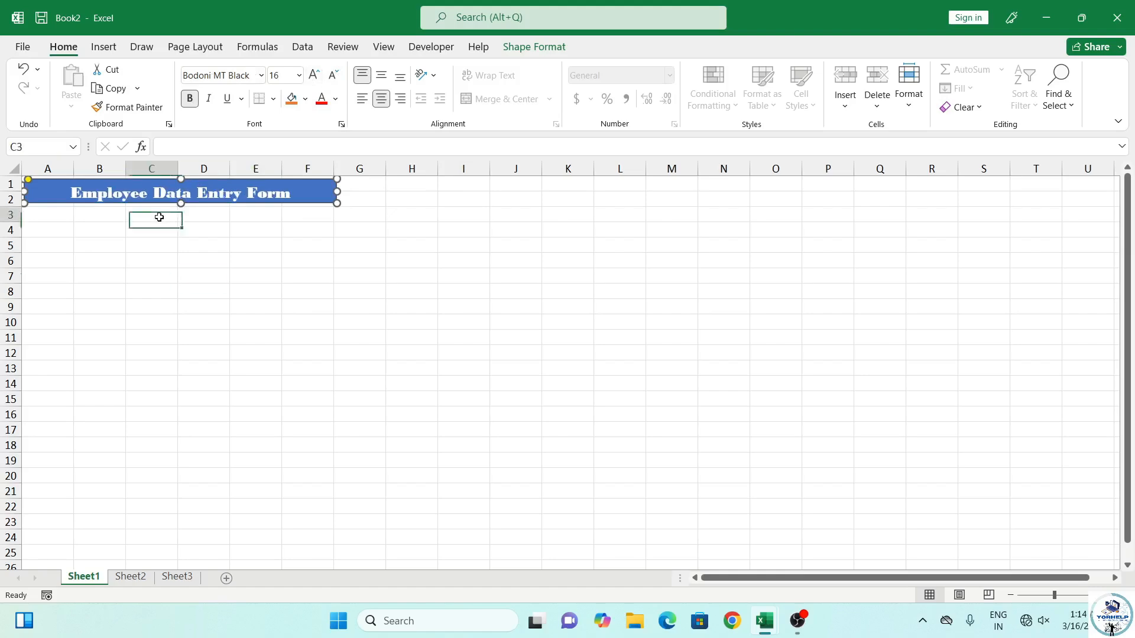
pyautogui.moveTo(74, 171); pyautogui.dragTo(183, 174)
pyautogui.click(110, 232)
pyautogui.write('Employee Id')
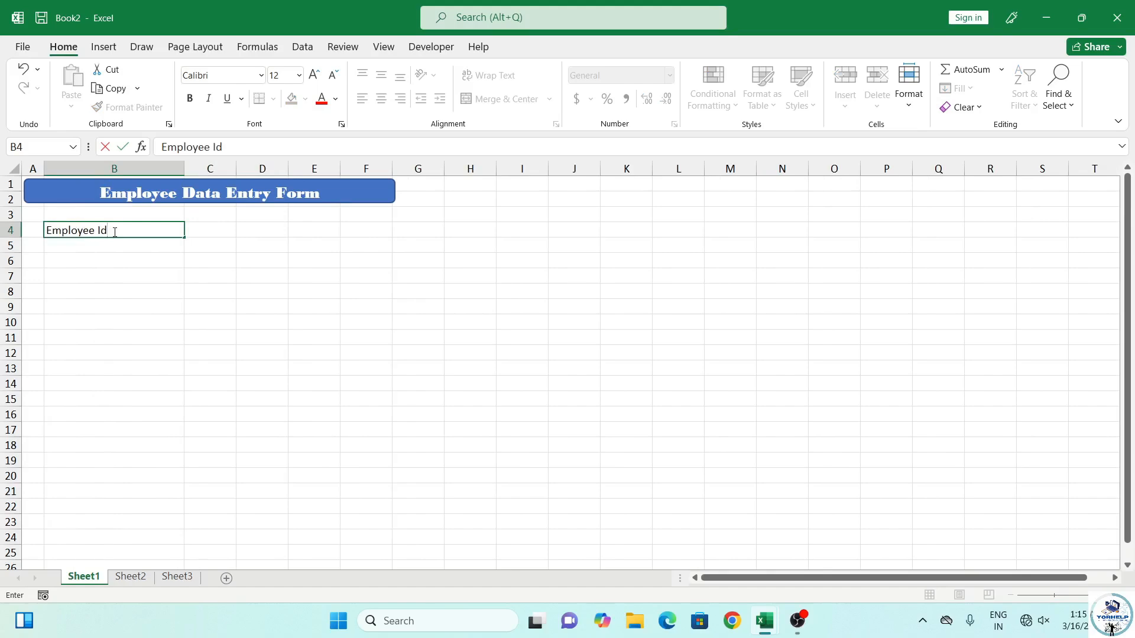
pyautogui.press('Return')
pyautogui.press('Return')
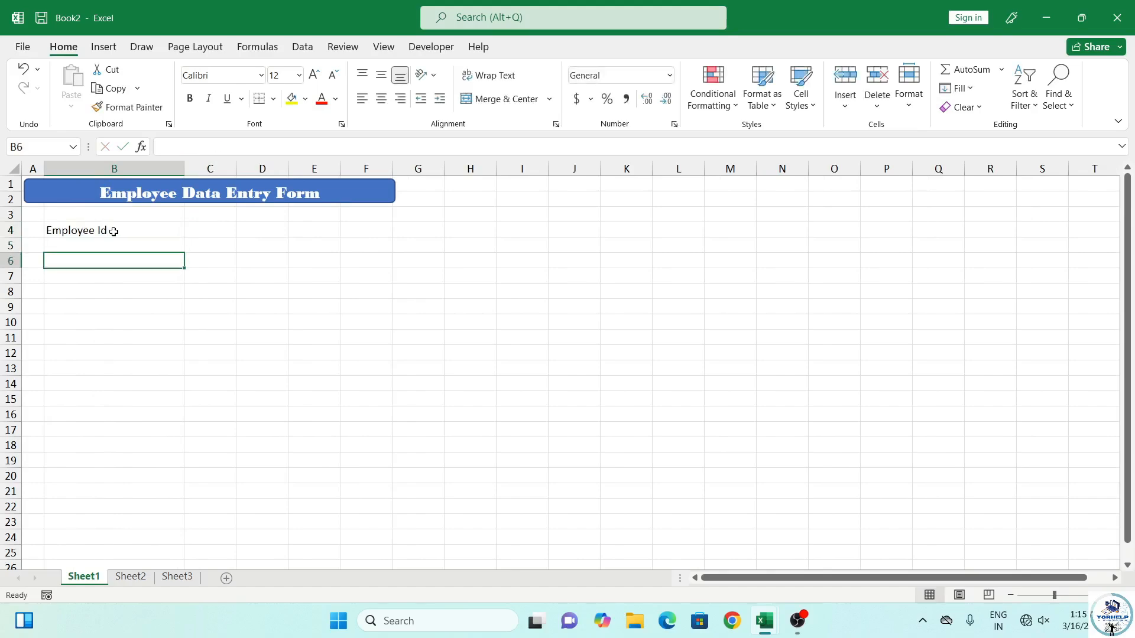
pyautogui.write('Employee name')
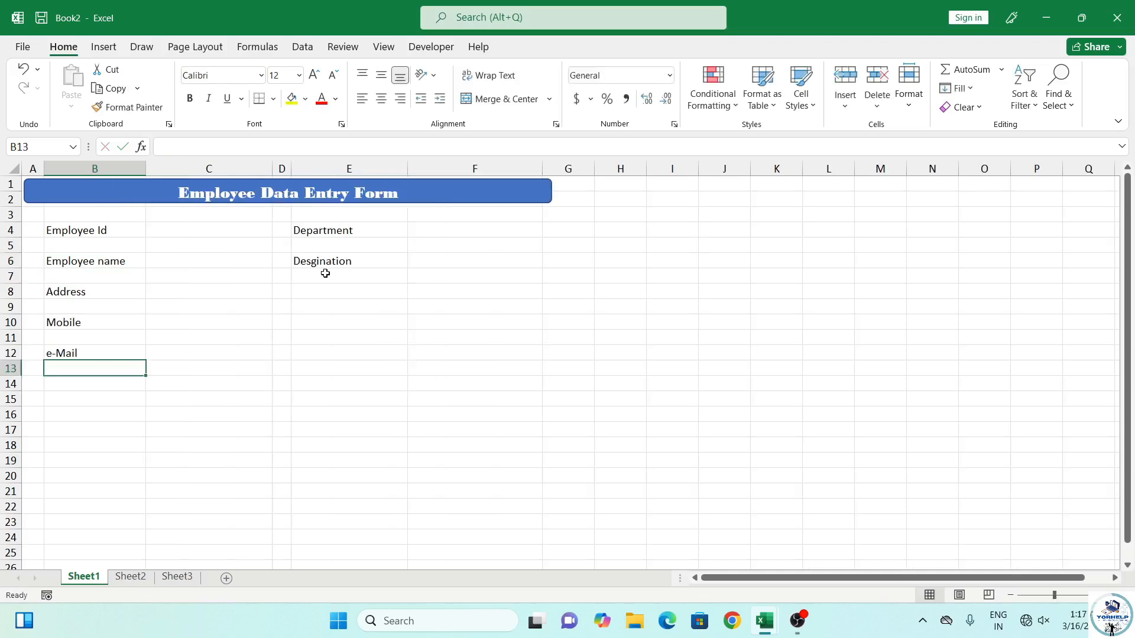
pyautogui.press('Return')
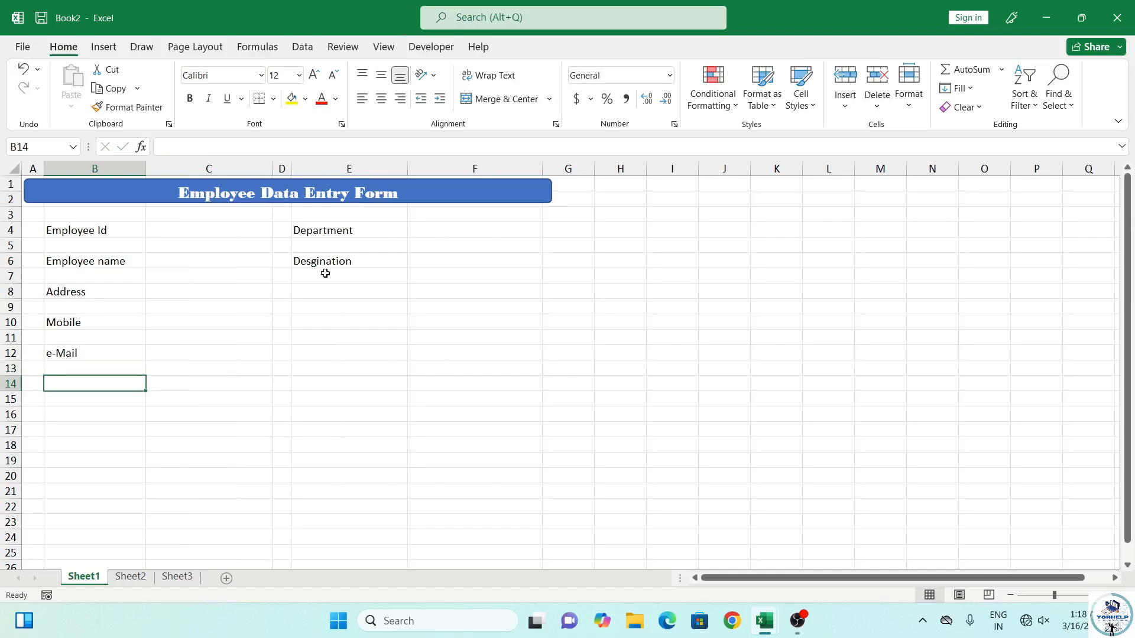
# Enter Basic Salary, HRA, TA, DA, Others and Total Salary labels down column E
pyautogui.press('Up')
pyautogui.press('Right')
pyautogui.press('Right')
pyautogui.press('Right')
pyautogui.press('Right')
pyautogui.press('Up')
pyautogui.press('Up')
pyautogui.press('Up')
pyautogui.press('Up')
pyautogui.press('Up')
pyautogui.press('Up')
pyautogui.press('Up')
pyautogui.press('Up')
pyautogui.press('Up')
pyautogui.press('Left')
pyautogui.press('Down')
pyautogui.press('Down')
pyautogui.press('Down')
pyautogui.press('Down')
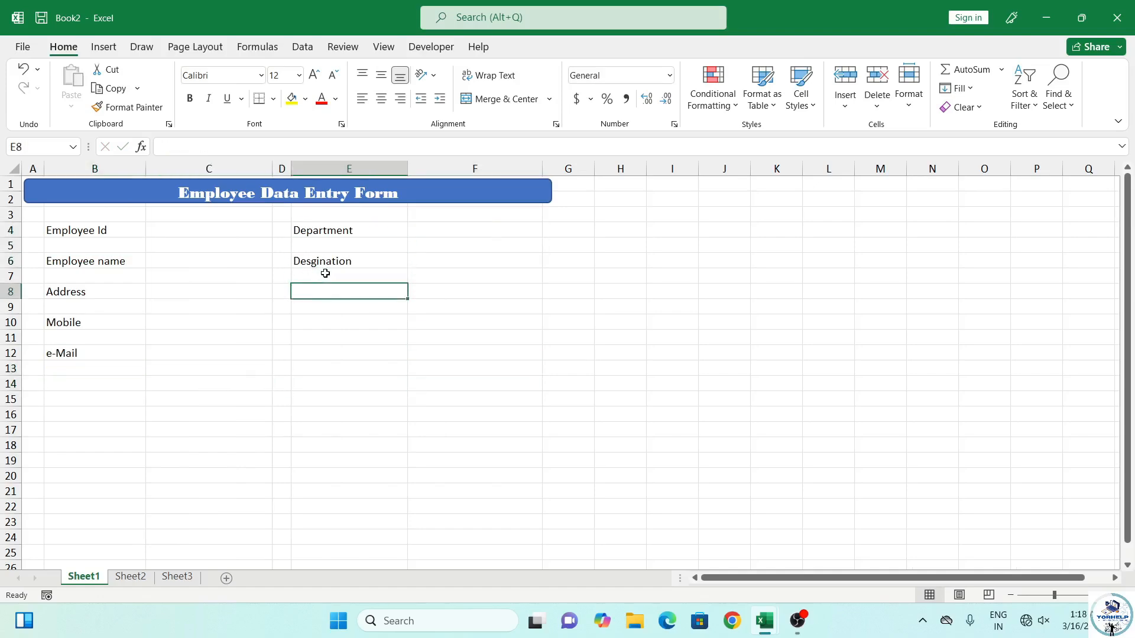
pyautogui.write('Basic Salary')
pyautogui.press('Return')
pyautogui.press('Return')
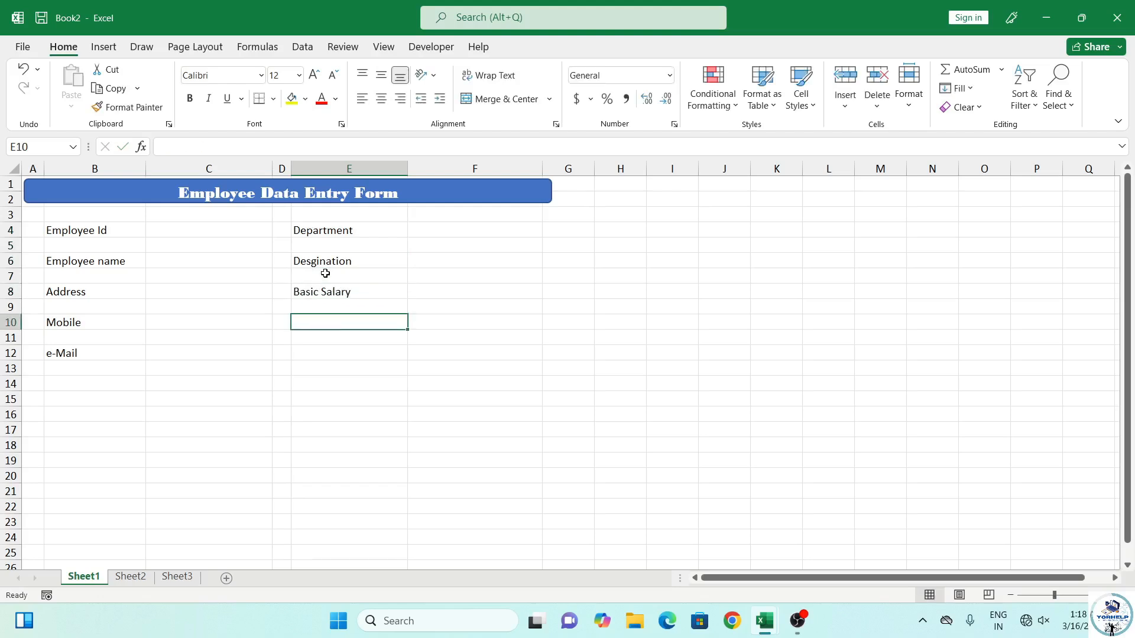
pyautogui.write('HRA')
pyautogui.press('Return')
pyautogui.press('Return')
pyautogui.write('TA')
pyautogui.press('Return')
pyautogui.press('Return')
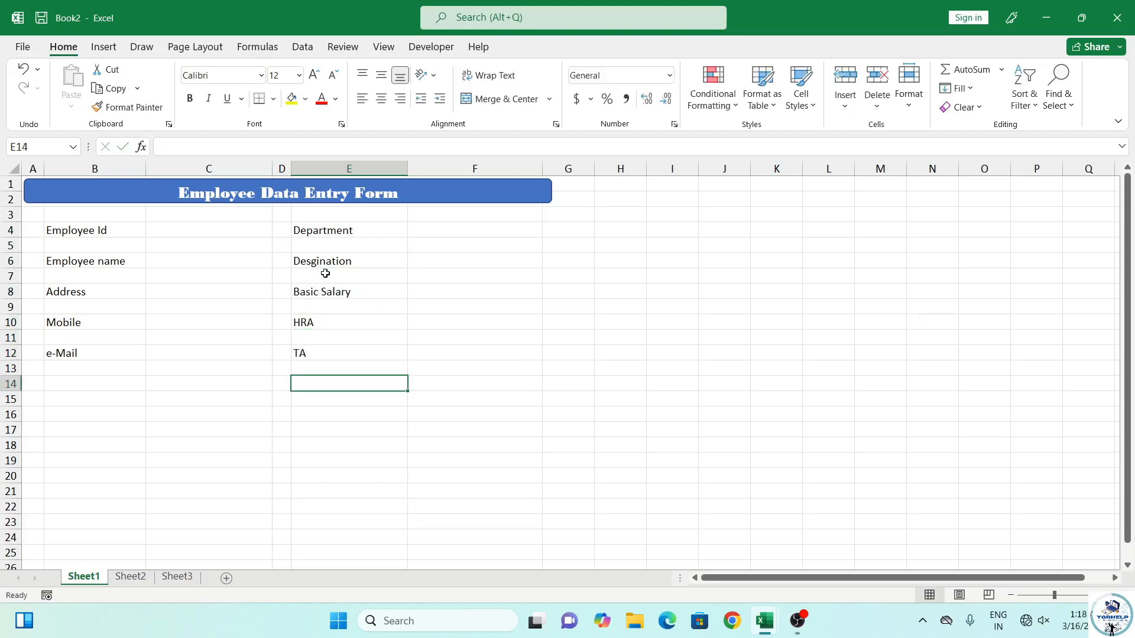
pyautogui.write('DA')
pyautogui.press('Return')
pyautogui.press('Return')
pyautogui.write('Others')
pyautogui.press('Return')
pyautogui.press('Return')
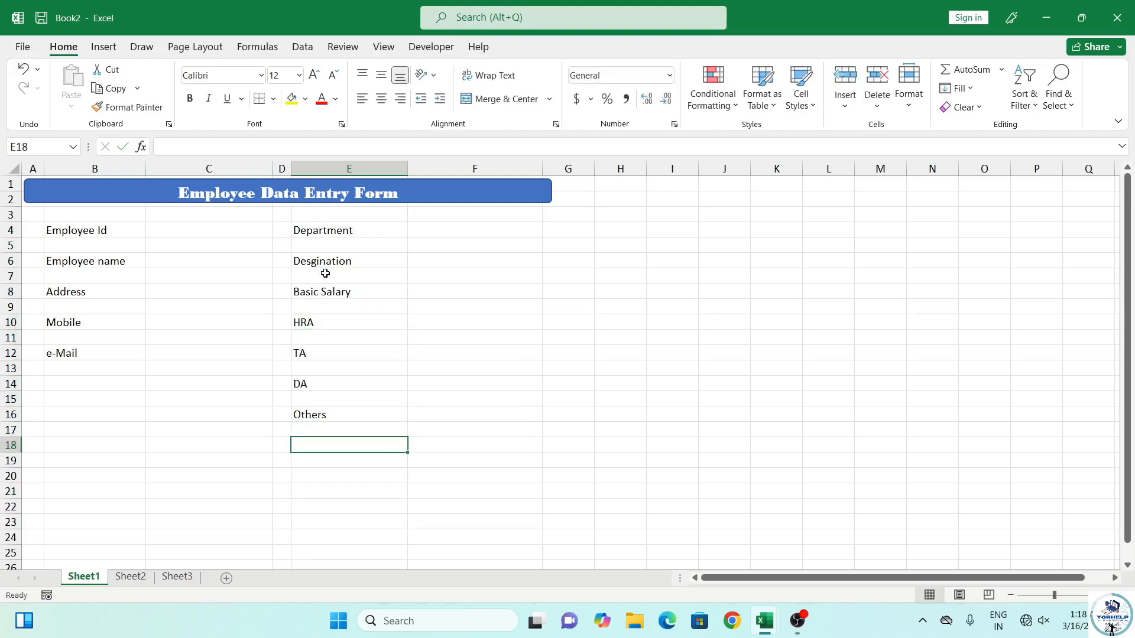
pyautogui.write('Total Salary')
# Add the Deductions and Net Pay Salary labels in B14 and B16
pyautogui.press('Left')
pyautogui.press('Left')
pyautogui.press('Left')
pyautogui.press('Up')
pyautogui.press('Up')
pyautogui.press('Up')
pyautogui.press('Up')
pyautogui.write('De')
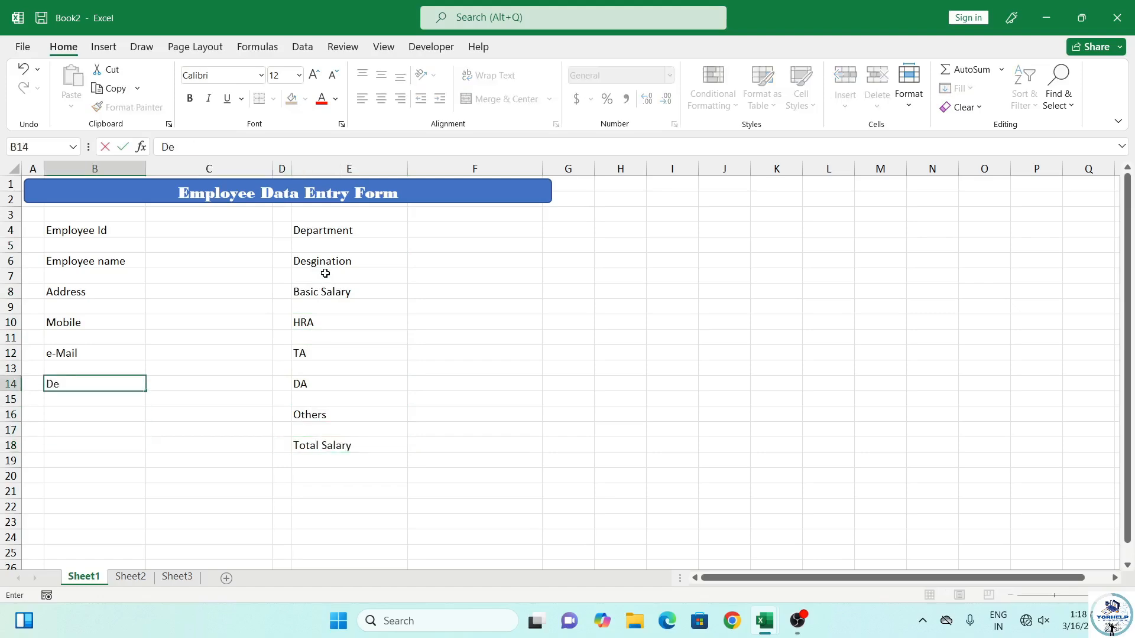
pyautogui.write('ductions')
pyautogui.press('Return')
pyautogui.press('Return')
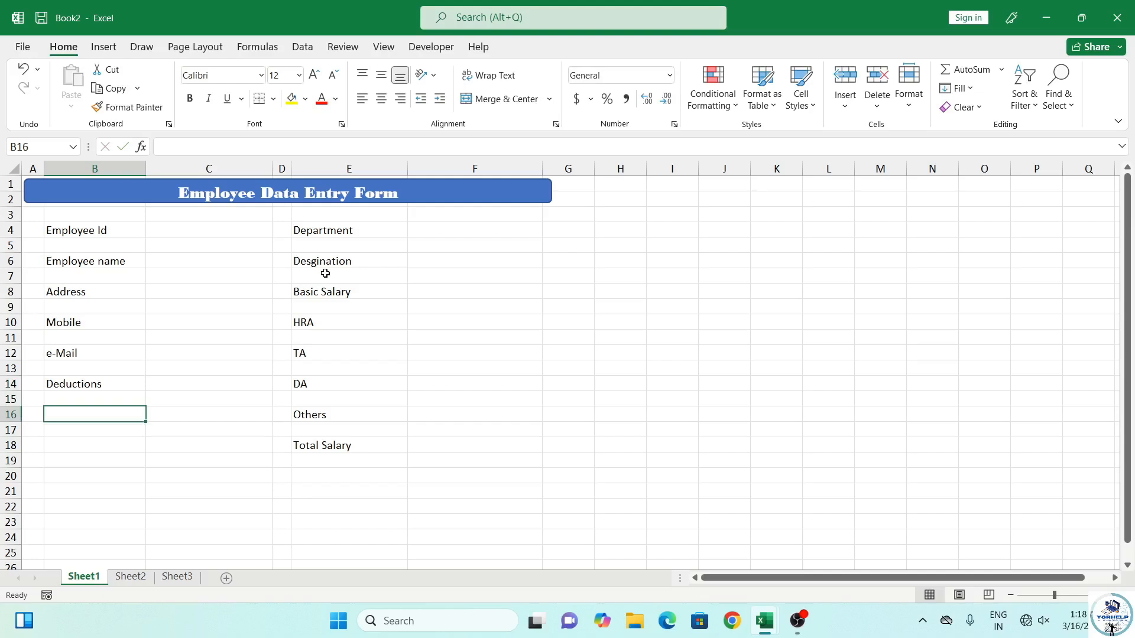
pyautogui.write('Net Pay Salary')
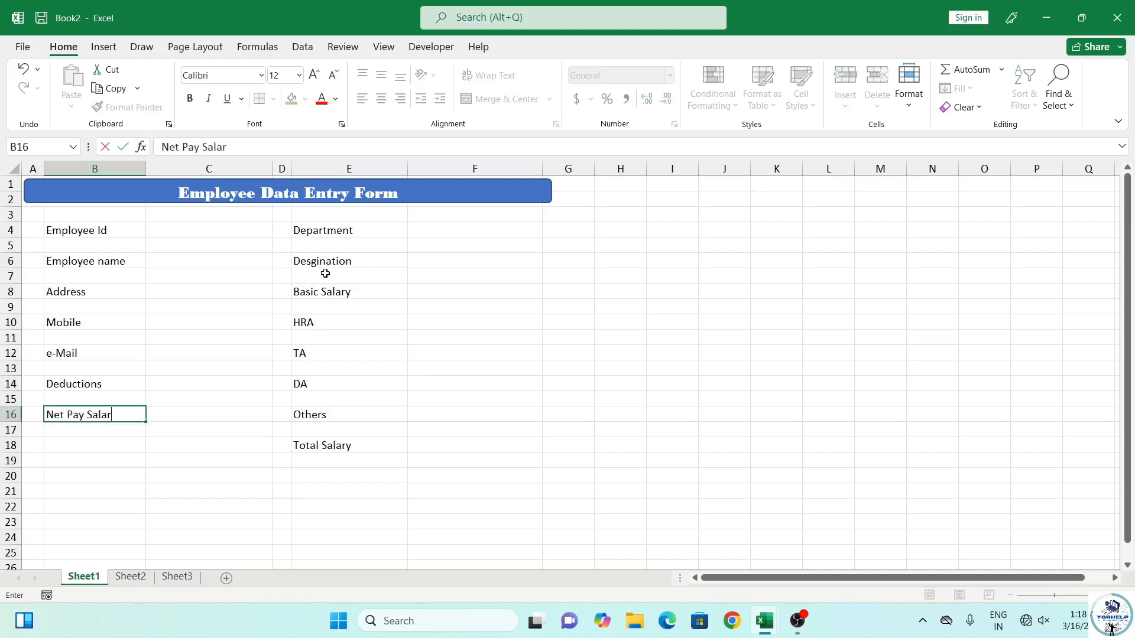
pyautogui.press('Return')
pyautogui.press('Return')
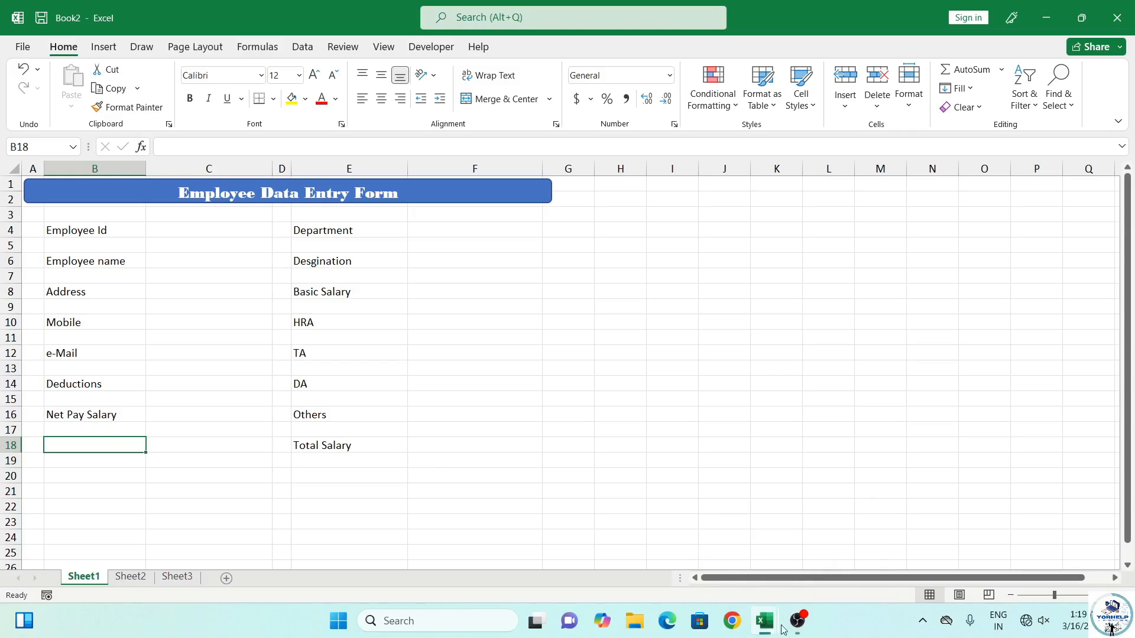
pyautogui.moveTo(802, 632)
# Select every label cell and its entry cell in columns B, C, E and F
pyautogui.click(85, 231)
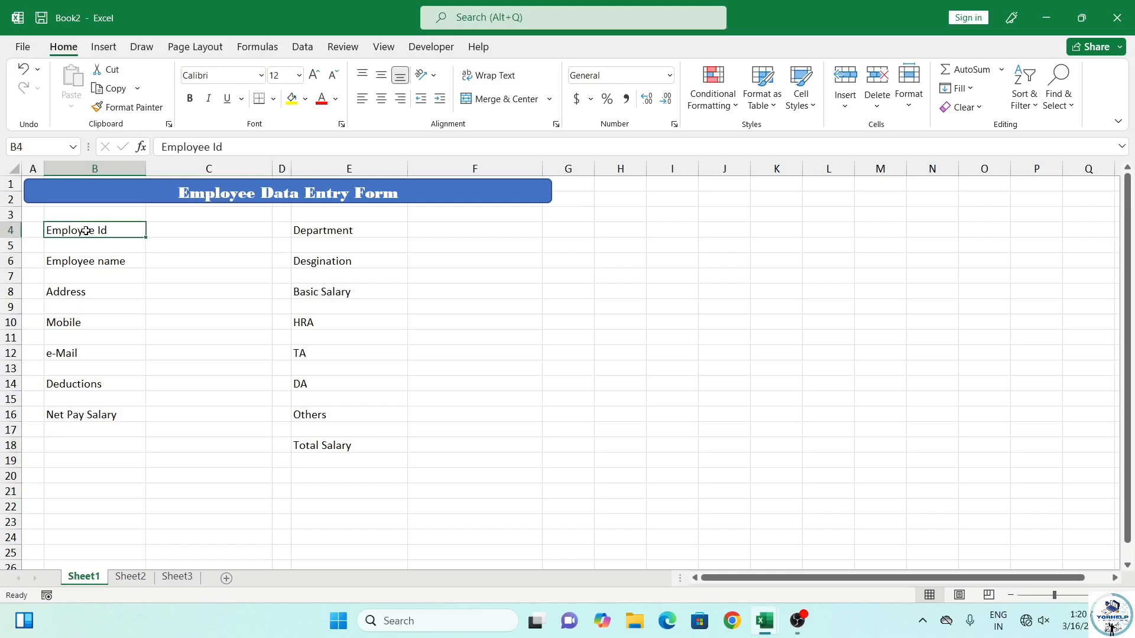
pyautogui.keyDown('ctrl'); pyautogui.click(131, 262); pyautogui.keyUp('ctrl')
pyautogui.keyDown('ctrl'); pyautogui.click(177, 234); pyautogui.keyUp('ctrl')
pyautogui.keyDown('ctrl'); pyautogui.click(184, 264); pyautogui.keyUp('ctrl')
pyautogui.keyDown('ctrl'); pyautogui.click(127, 290); pyautogui.keyUp('ctrl')
pyautogui.keyDown('ctrl'); pyautogui.click(188, 285); pyautogui.keyUp('ctrl')
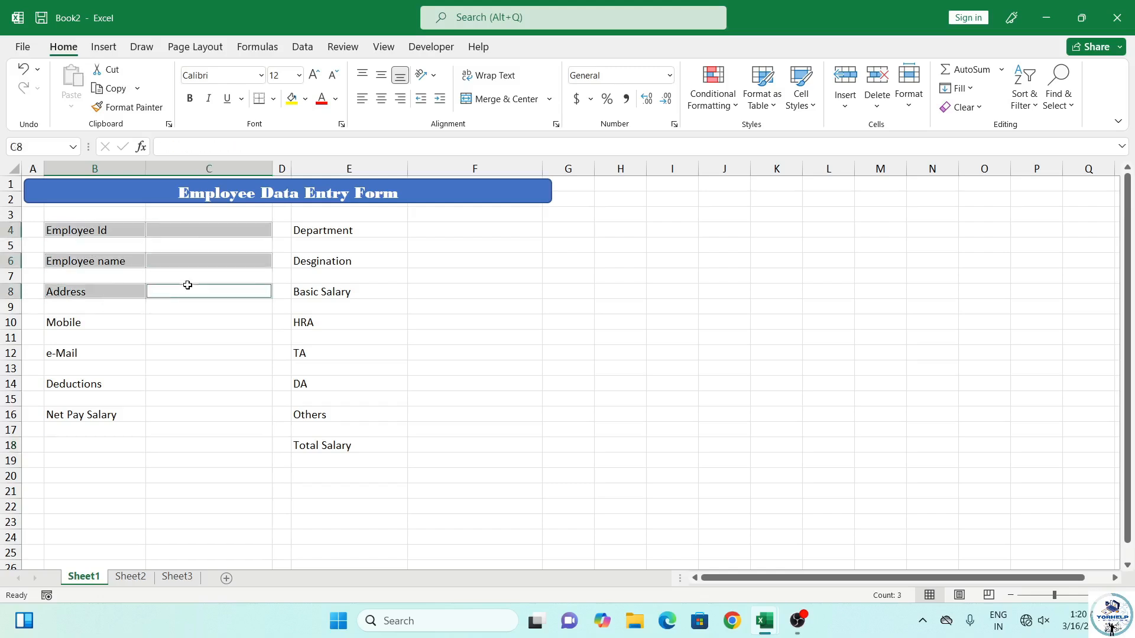
pyautogui.keyDown('ctrl'); pyautogui.click(107, 321); pyautogui.keyUp('ctrl')
pyautogui.keyDown('ctrl'); pyautogui.click(190, 322); pyautogui.keyUp('ctrl')
pyautogui.keyDown('ctrl'); pyautogui.click(124, 352); pyautogui.keyUp('ctrl')
pyautogui.keyDown('ctrl'); pyautogui.click(178, 352); pyautogui.keyUp('ctrl')
pyautogui.keyDown('ctrl'); pyautogui.click(105, 383); pyautogui.keyUp('ctrl')
pyautogui.keyDown('ctrl'); pyautogui.click(183, 384); pyautogui.keyUp('ctrl')
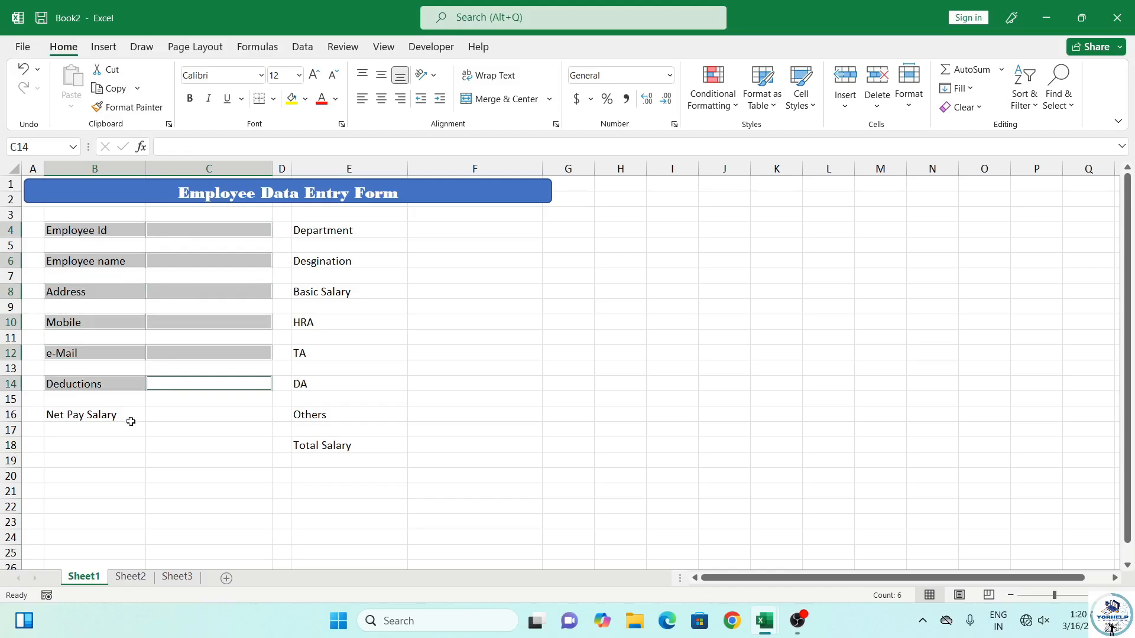
pyautogui.keyDown('ctrl'); pyautogui.click(118, 417); pyautogui.keyUp('ctrl')
pyautogui.keyDown('ctrl'); pyautogui.click(178, 409); pyautogui.keyUp('ctrl')
pyautogui.keyDown('ctrl'); pyautogui.click(379, 229); pyautogui.keyUp('ctrl')
pyautogui.keyDown('ctrl'); pyautogui.click(427, 228); pyautogui.keyUp('ctrl')
pyautogui.keyDown('ctrl'); pyautogui.click(360, 262); pyautogui.keyUp('ctrl')
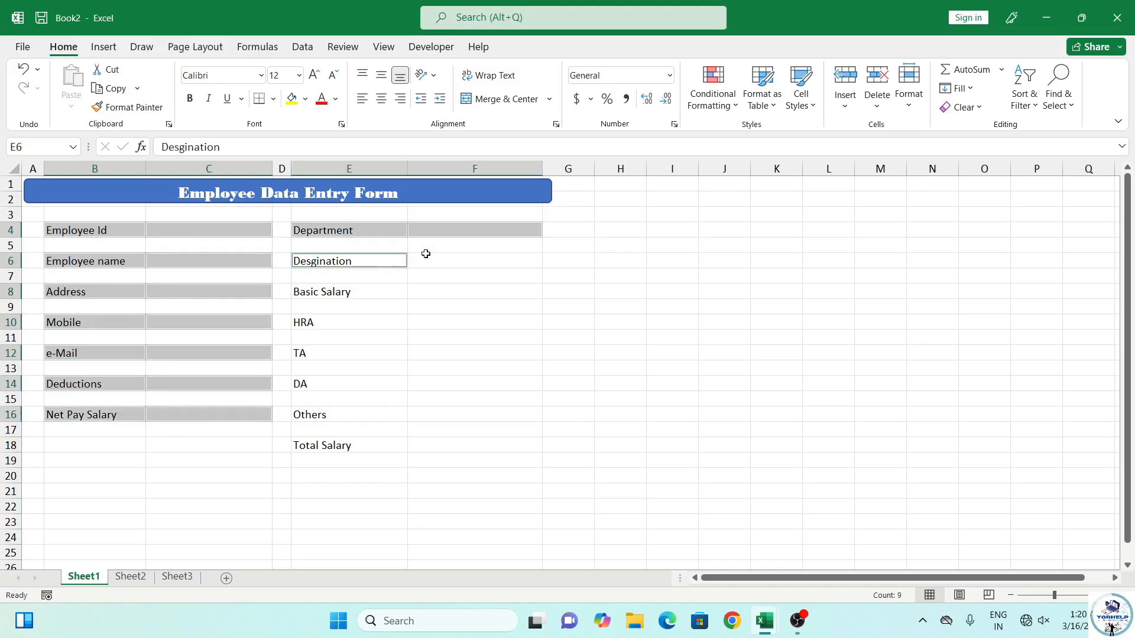
pyautogui.keyDown('ctrl'); pyautogui.click(424, 260); pyautogui.keyUp('ctrl')
pyautogui.keyDown('ctrl'); pyautogui.click(366, 293); pyautogui.keyUp('ctrl')
pyautogui.keyDown('ctrl'); pyautogui.click(444, 295); pyautogui.keyUp('ctrl')
pyautogui.keyDown('ctrl'); pyautogui.click(376, 324); pyautogui.keyUp('ctrl')
pyautogui.keyDown('ctrl'); pyautogui.click(421, 318); pyautogui.keyUp('ctrl')
pyautogui.keyDown('ctrl'); pyautogui.click(360, 353); pyautogui.keyUp('ctrl')
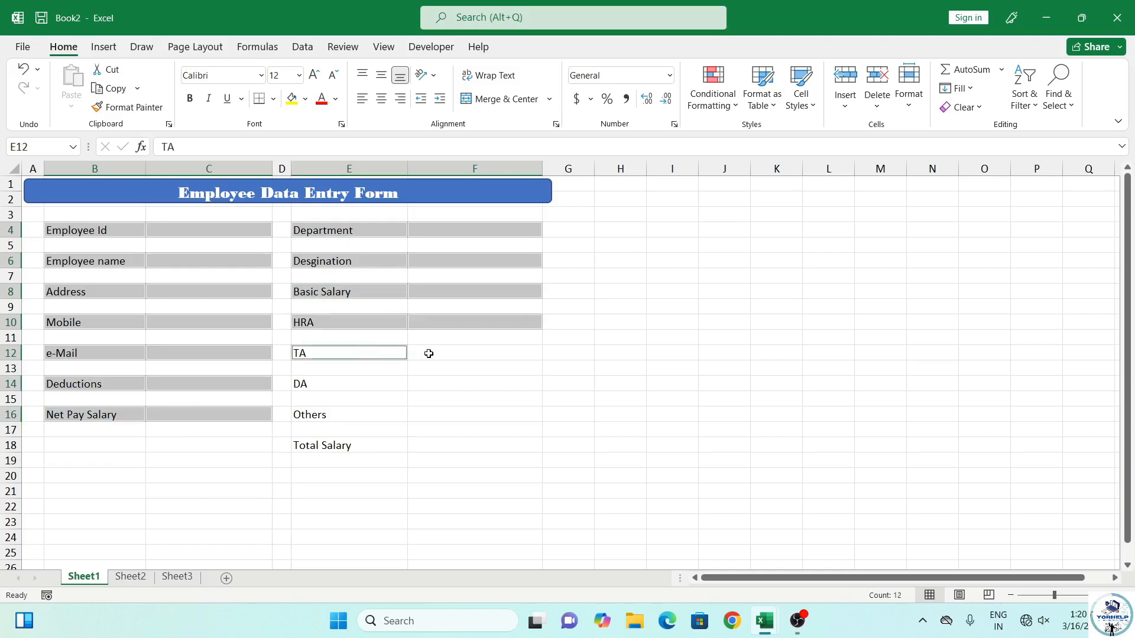
pyautogui.keyDown('ctrl'); pyautogui.click(428, 352); pyautogui.keyUp('ctrl')
pyautogui.keyDown('ctrl'); pyautogui.click(367, 386); pyautogui.keyUp('ctrl')
pyautogui.keyDown('ctrl'); pyautogui.click(454, 381); pyautogui.keyUp('ctrl')
pyautogui.keyDown('ctrl'); pyautogui.click(378, 417); pyautogui.keyUp('ctrl')
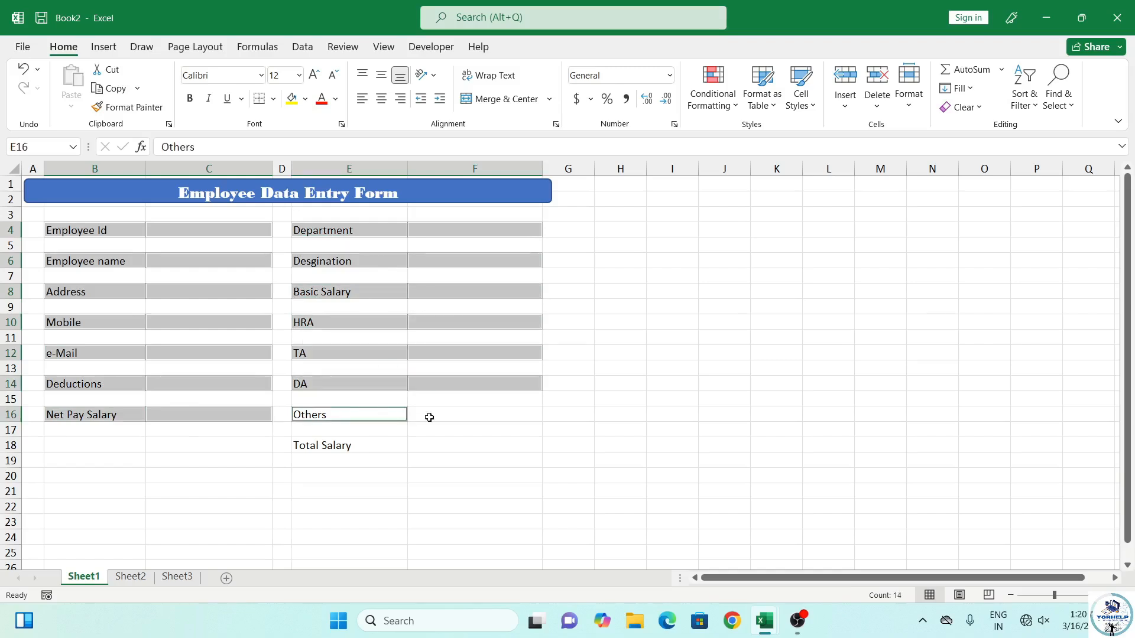
pyautogui.keyDown('ctrl'); pyautogui.click(434, 417); pyautogui.keyUp('ctrl')
pyautogui.keyDown('ctrl'); pyautogui.click(357, 444); pyautogui.keyUp('ctrl')
pyautogui.keyDown('ctrl'); pyautogui.click(433, 446); pyautogui.keyUp('ctrl')
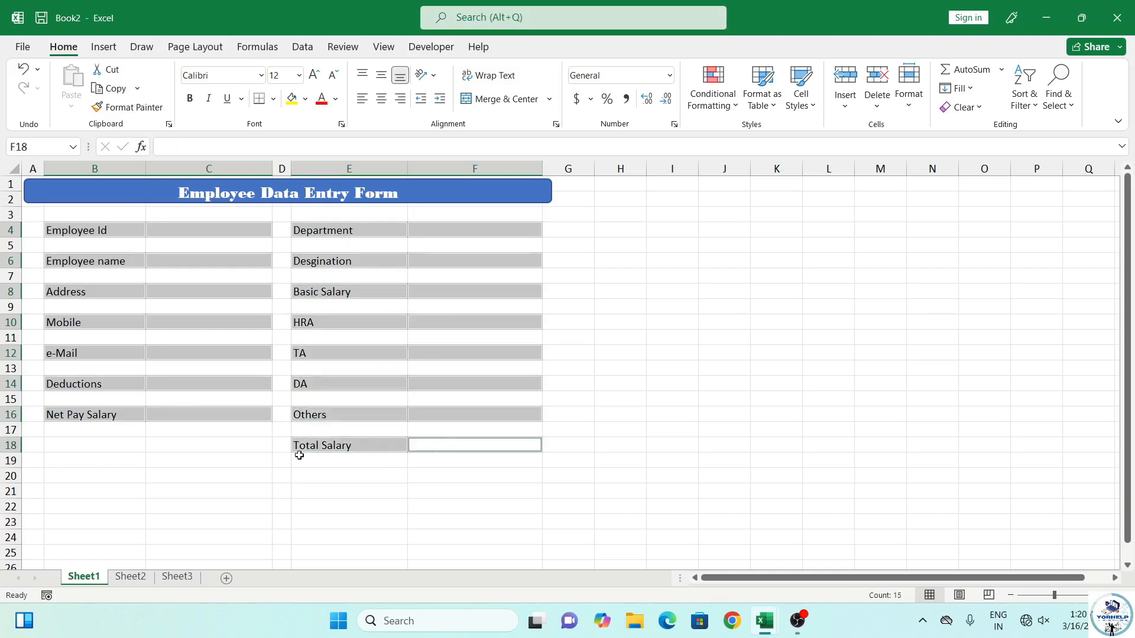
# Make the selected form cells bold 14 pt with all borders and a light gold fill
pyautogui.click(190, 98)
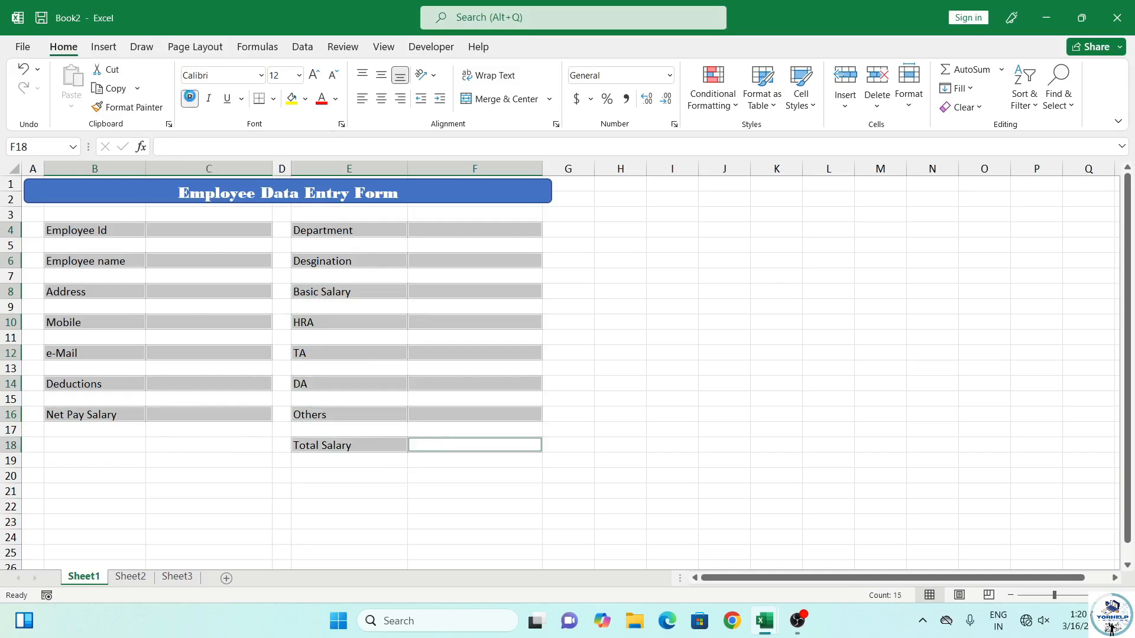
pyautogui.click(314, 75)
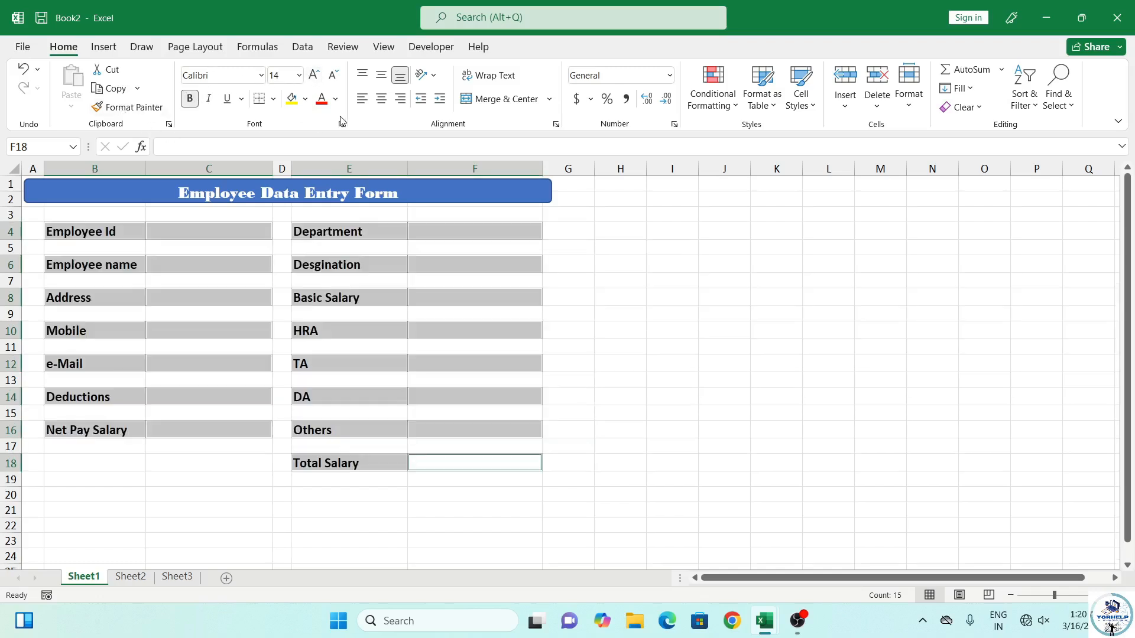
pyautogui.click(273, 99)
pyautogui.click(284, 247)
pyautogui.click(305, 99)
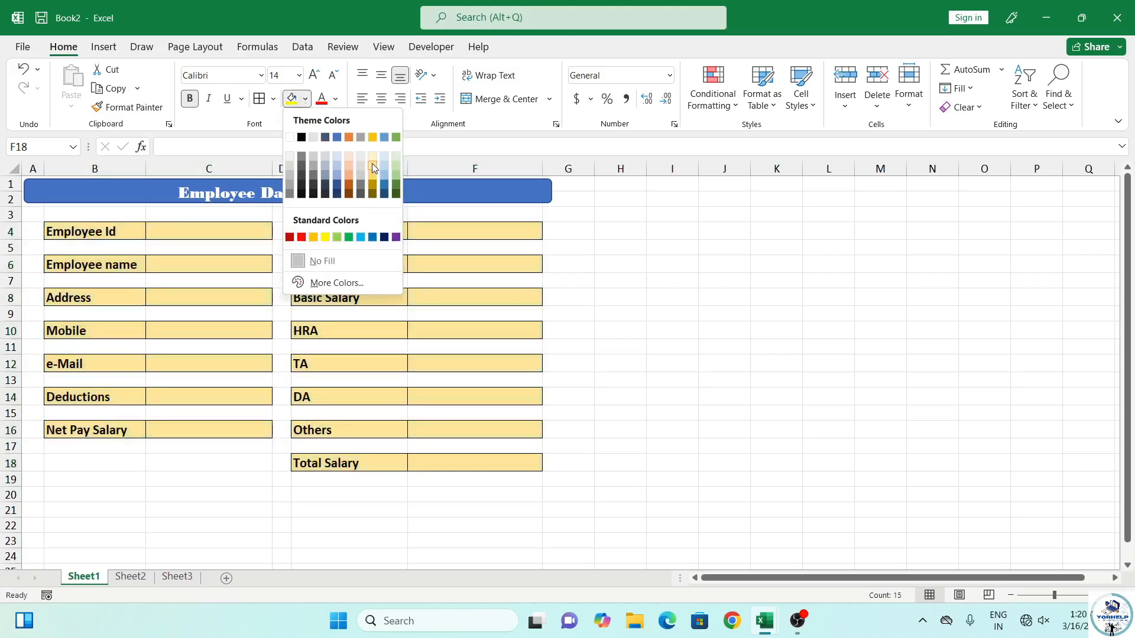
pyautogui.click(373, 167)
pyautogui.click(200, 234)
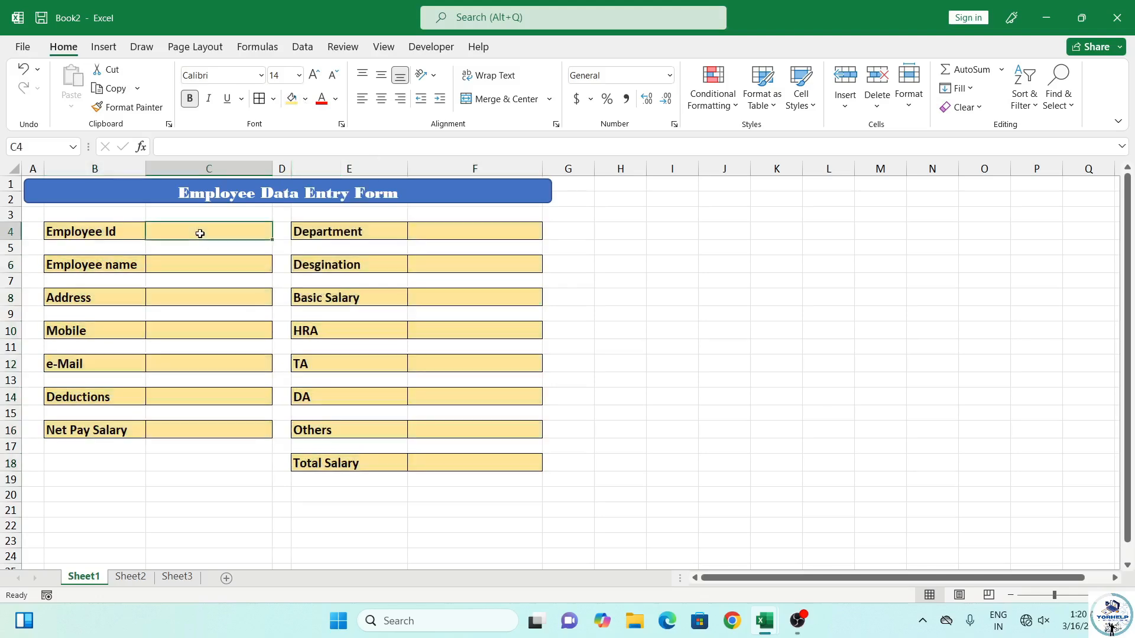
pyautogui.keyDown('ctrl'); pyautogui.click(201, 265); pyautogui.keyUp('ctrl')
pyautogui.keyDown('ctrl'); pyautogui.click(200, 299); pyautogui.keyUp('ctrl')
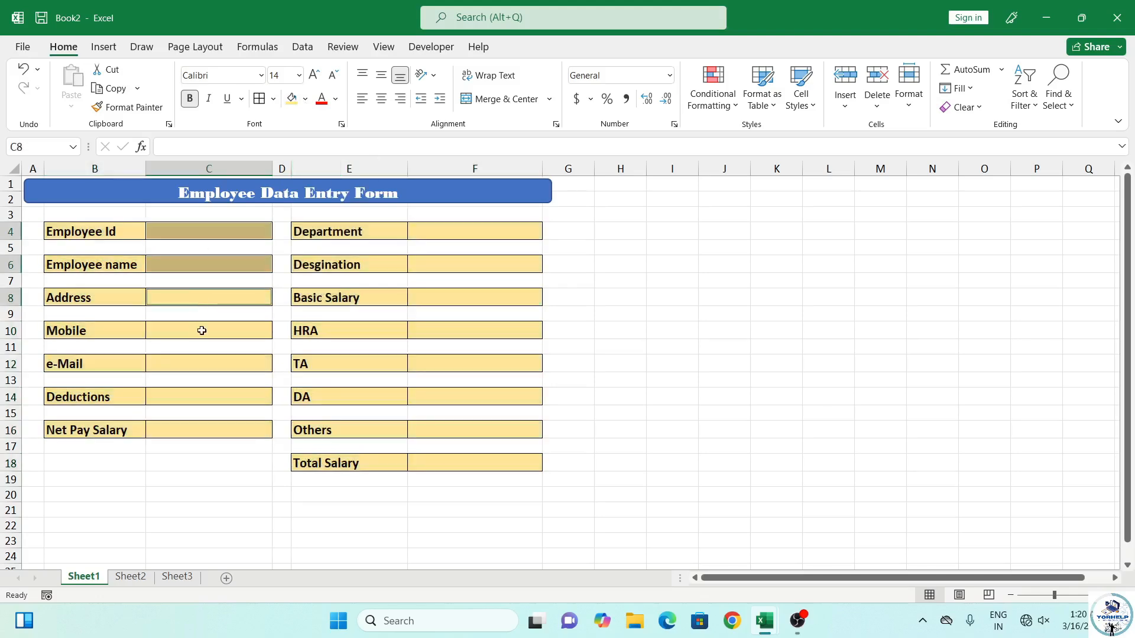
pyautogui.keyDown('ctrl'); pyautogui.click(201, 331); pyautogui.keyUp('ctrl')
pyautogui.keyDown('ctrl'); pyautogui.click(200, 363); pyautogui.keyUp('ctrl')
pyautogui.keyDown('ctrl'); pyautogui.click(197, 398); pyautogui.keyUp('ctrl')
pyautogui.keyDown('ctrl'); pyautogui.click(204, 424); pyautogui.keyUp('ctrl')
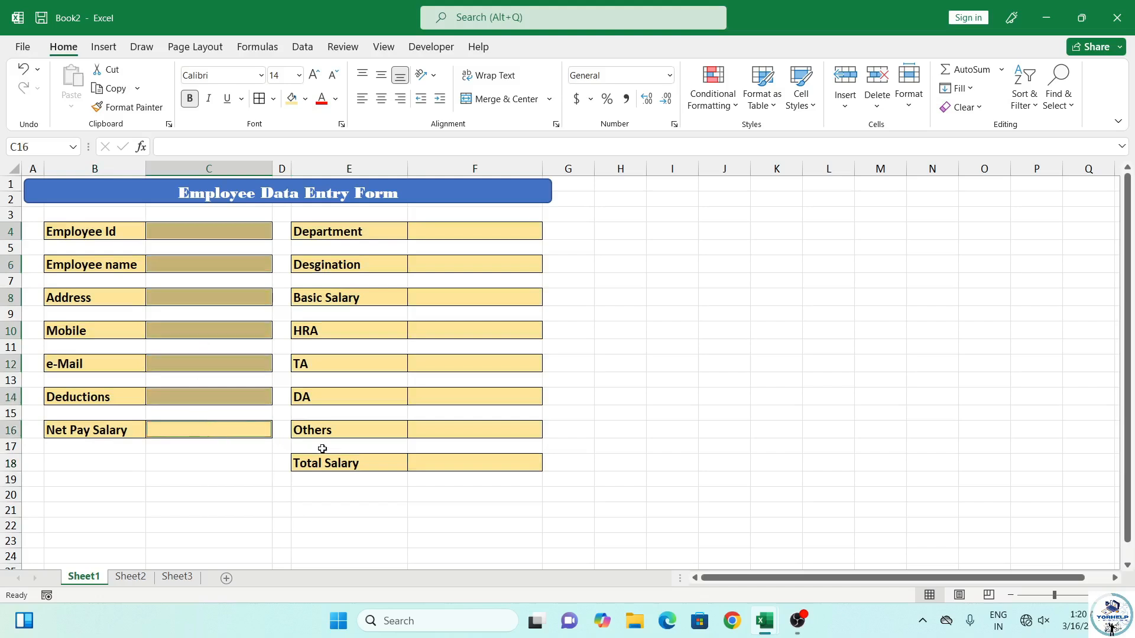
pyautogui.keyDown('ctrl'); pyautogui.click(467, 467); pyautogui.keyUp('ctrl')
pyautogui.keyDown('ctrl'); pyautogui.click(432, 428); pyautogui.keyUp('ctrl')
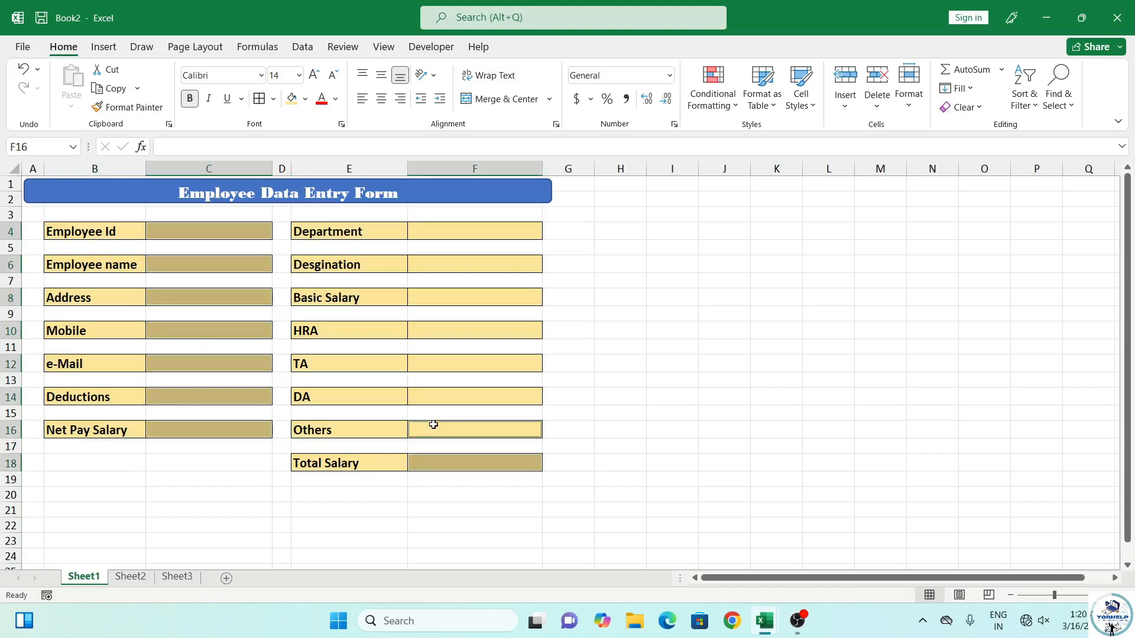
pyautogui.keyDown('ctrl'); pyautogui.click(429, 397); pyautogui.keyUp('ctrl')
pyautogui.keyDown('ctrl'); pyautogui.click(425, 363); pyautogui.keyUp('ctrl')
pyautogui.keyDown('ctrl'); pyautogui.click(432, 327); pyautogui.keyUp('ctrl')
pyautogui.keyDown('ctrl'); pyautogui.click(431, 299); pyautogui.keyUp('ctrl')
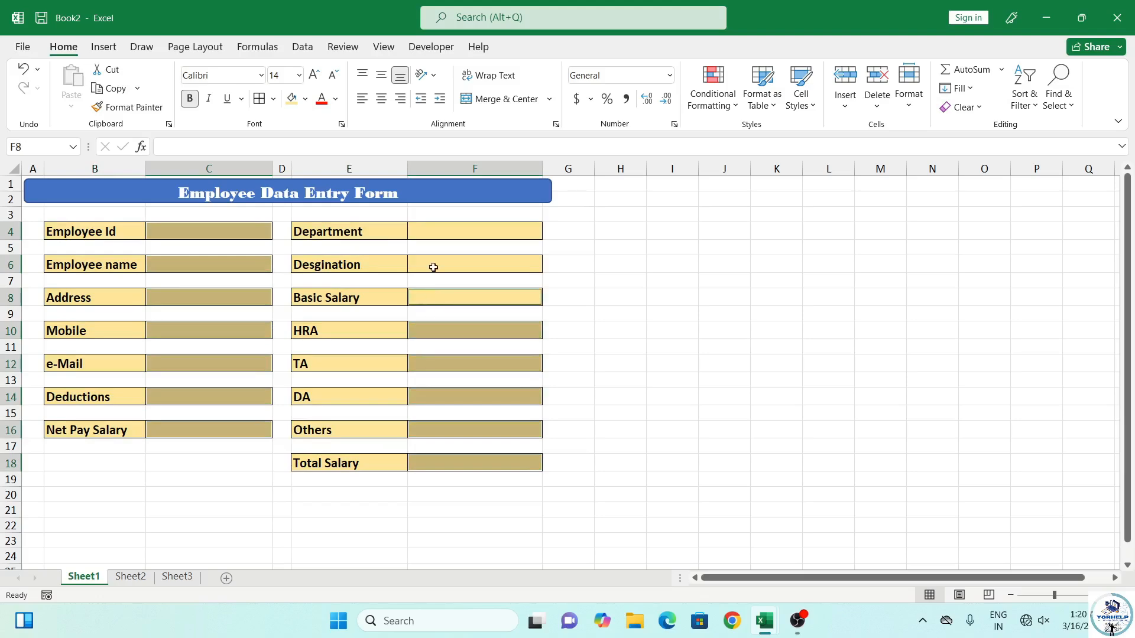
pyautogui.keyDown('ctrl'); pyautogui.click(432, 267); pyautogui.keyUp('ctrl')
pyautogui.keyDown('ctrl'); pyautogui.click(441, 231); pyautogui.keyUp('ctrl')
pyautogui.click(305, 98)
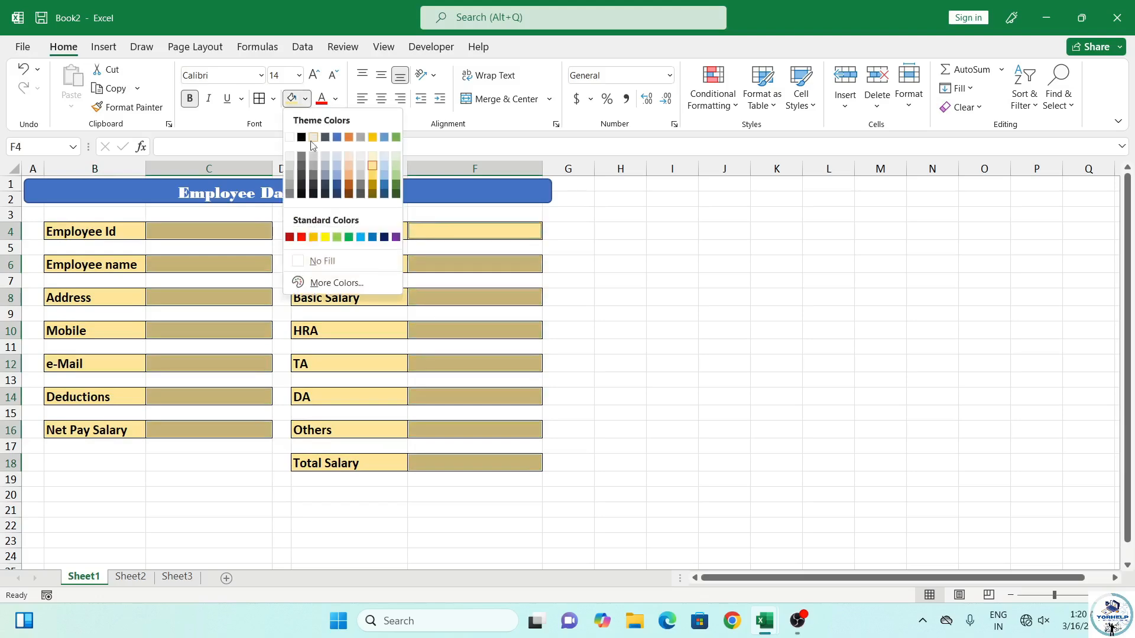
pyautogui.click(375, 156)
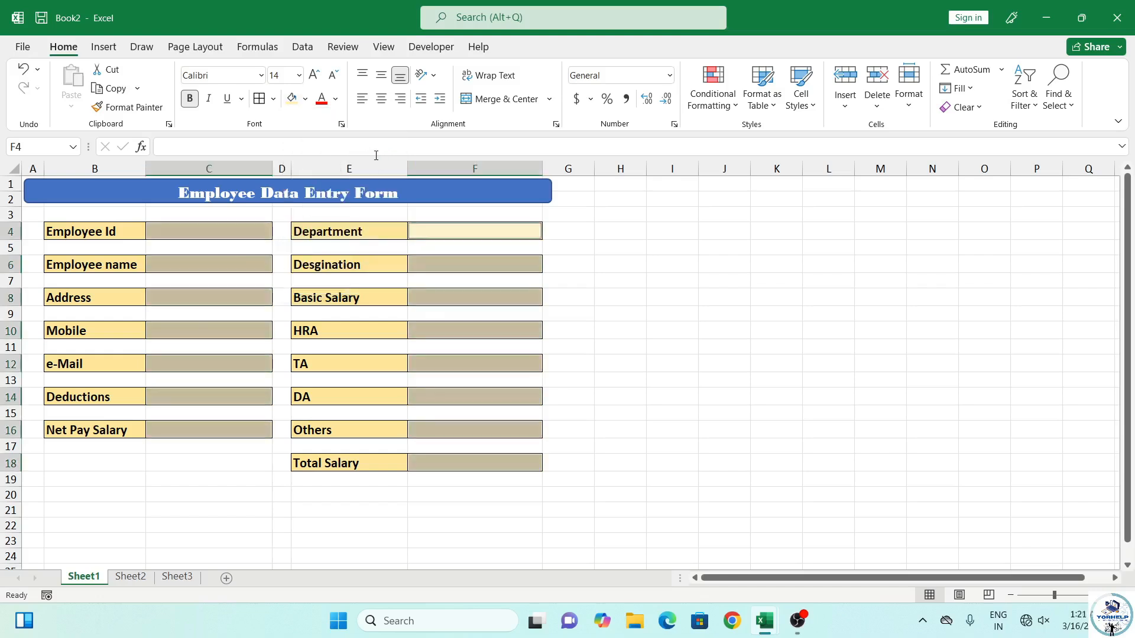
pyautogui.click(140, 493)
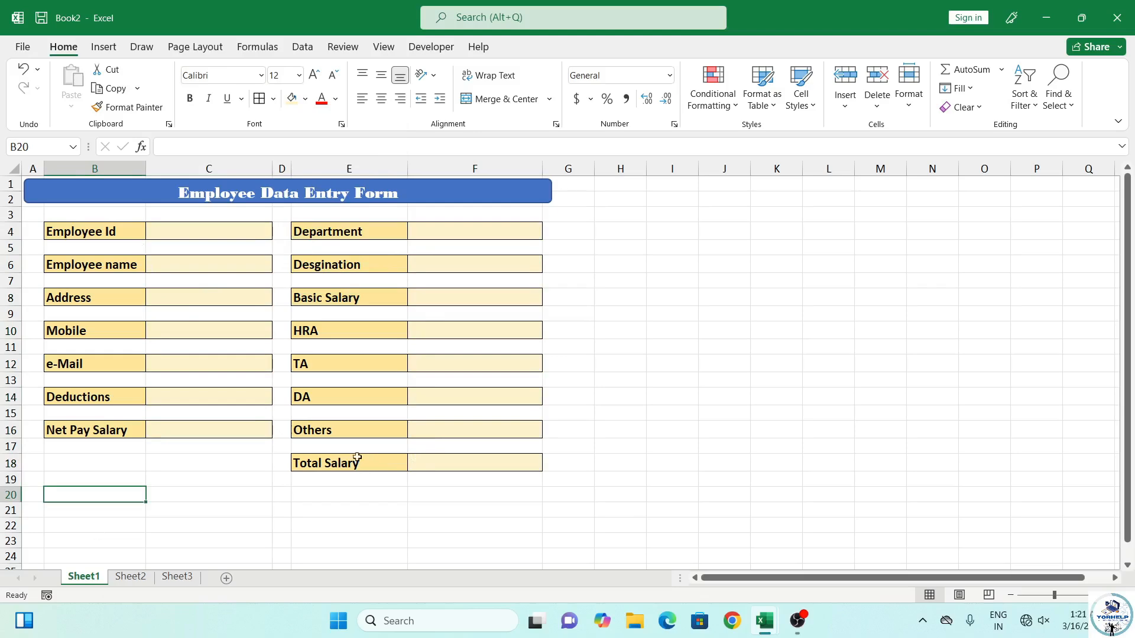
# Draw a rectangle below Net Pay Salary and give it a green shape style
pyautogui.click(104, 46)
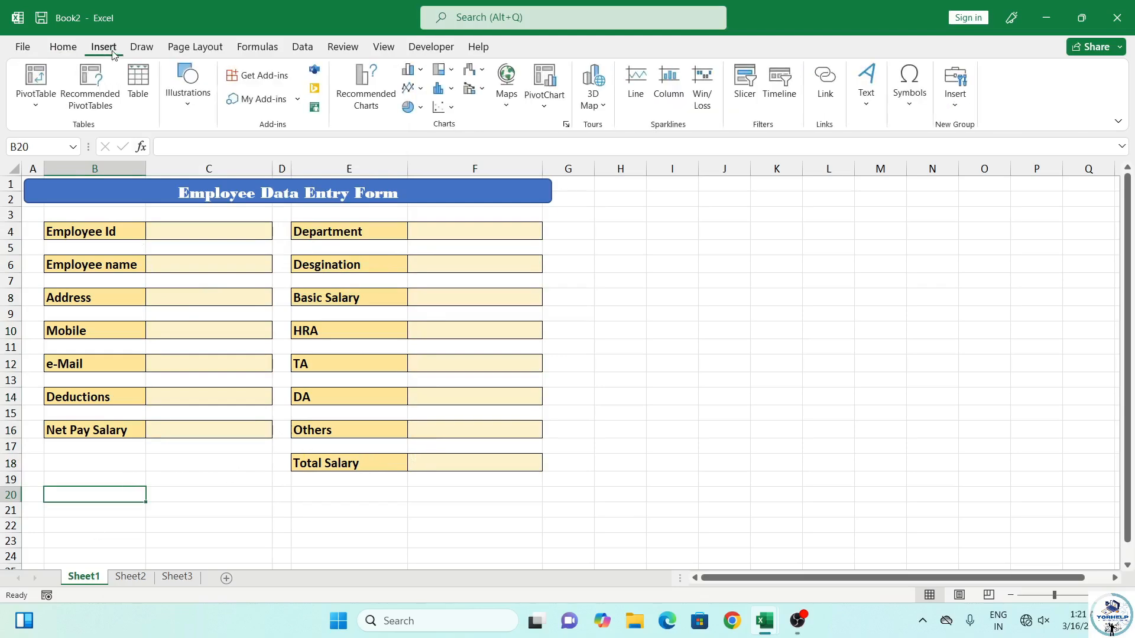
pyautogui.click(187, 88)
pyautogui.click(217, 169)
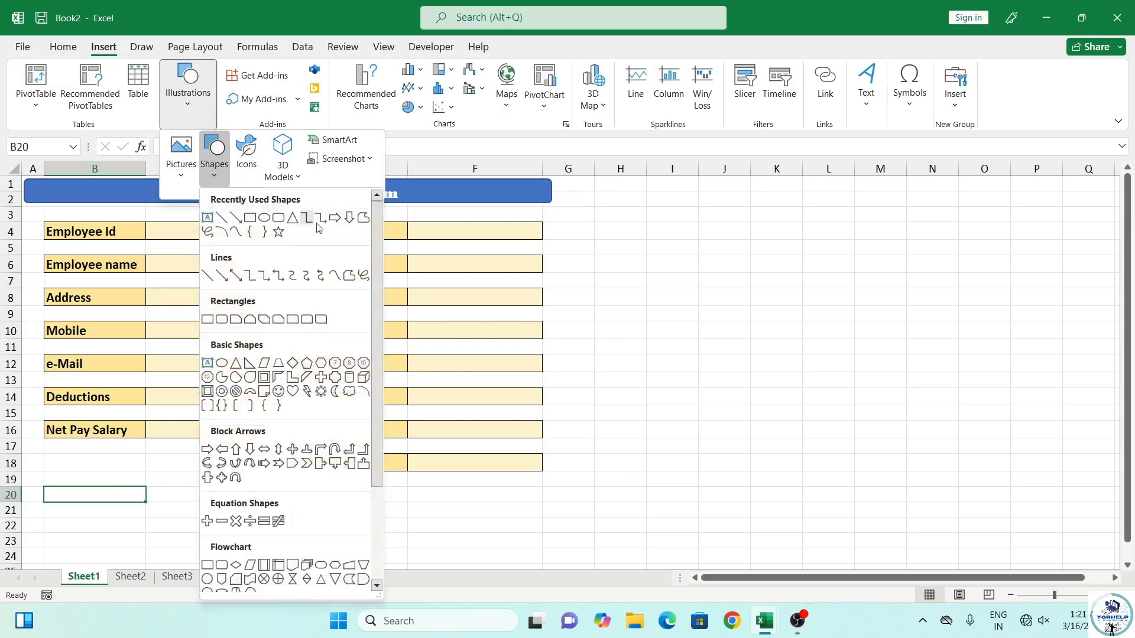
pyautogui.click(215, 396)
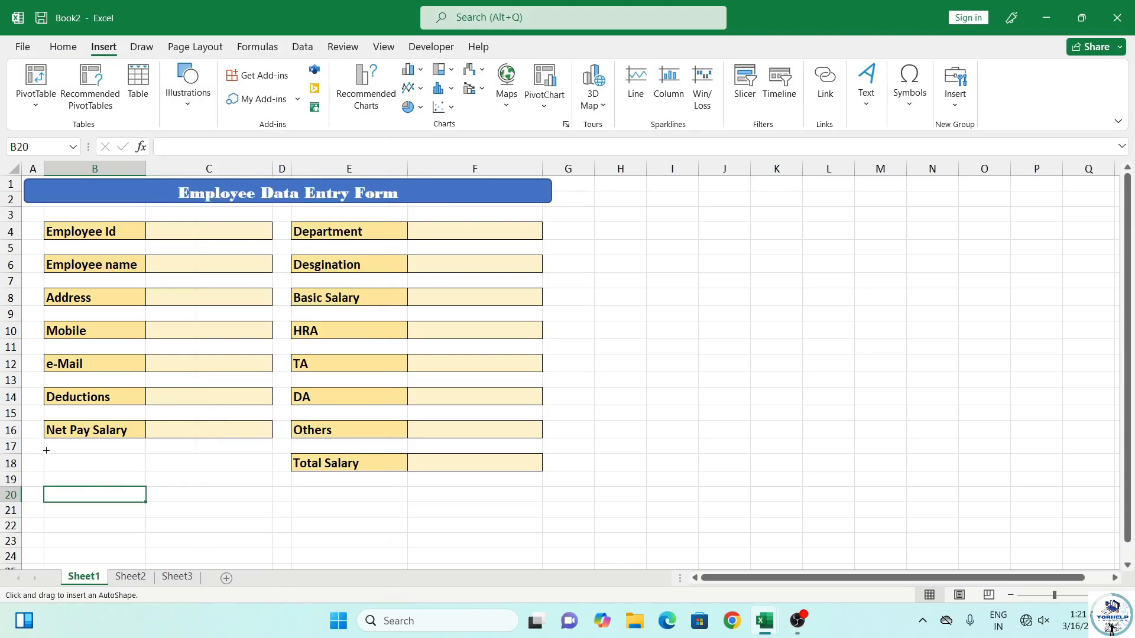
pyautogui.moveTo(46, 451); pyautogui.dragTo(274, 480)
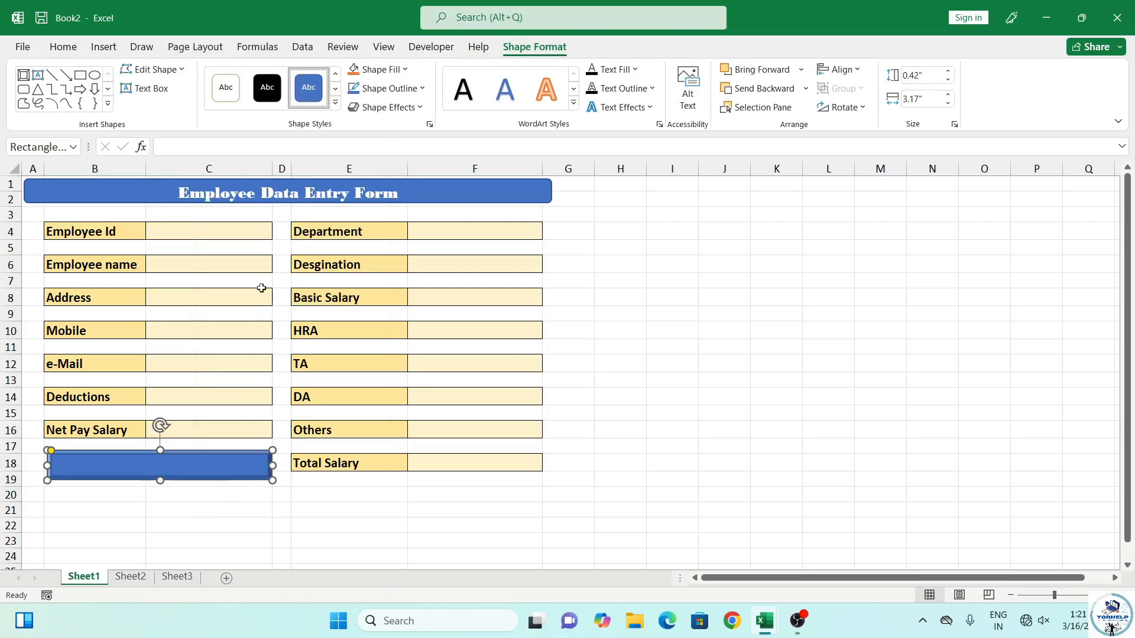
pyautogui.click(335, 102)
pyautogui.click(477, 340)
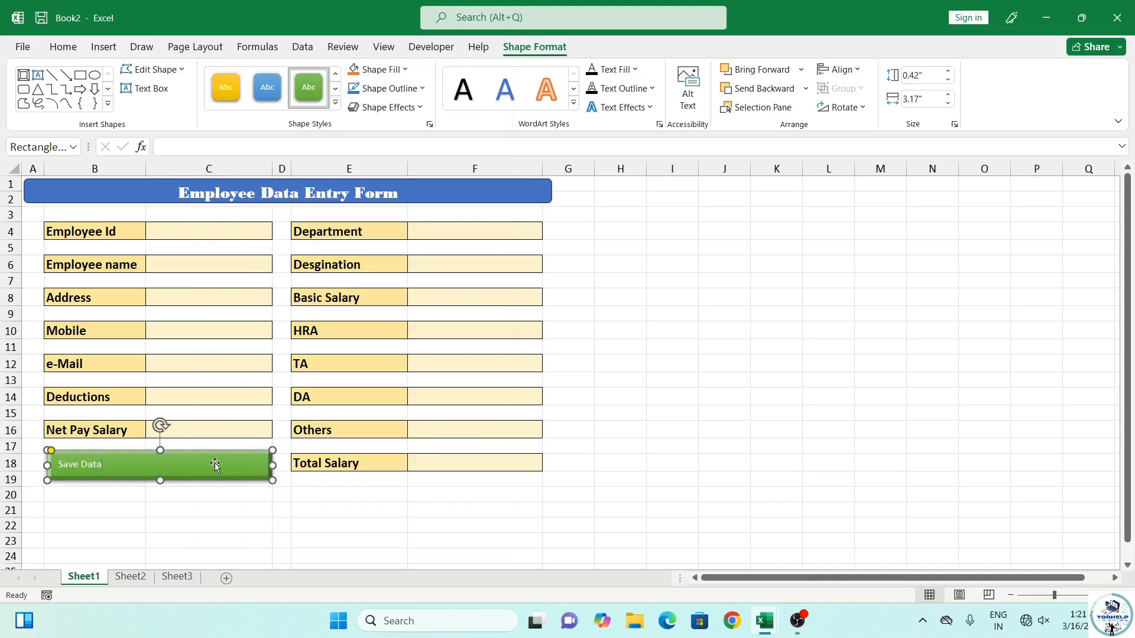
# Make the Save Data label 16 pt, bold and centred
pyautogui.click(63, 47)
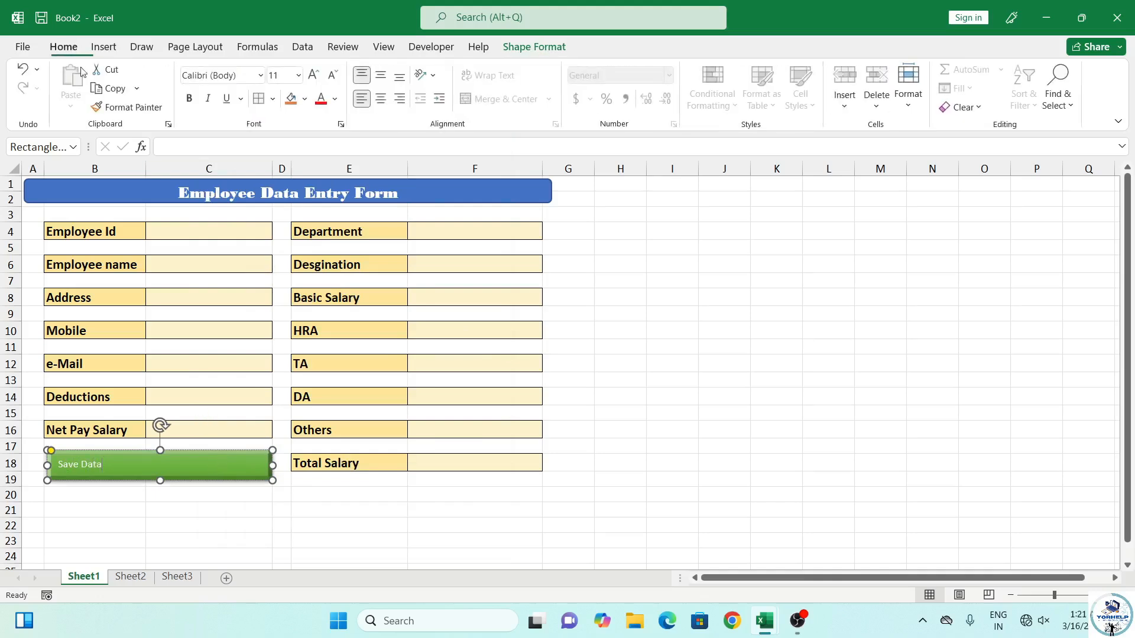
pyautogui.click(196, 538)
pyautogui.click(163, 466)
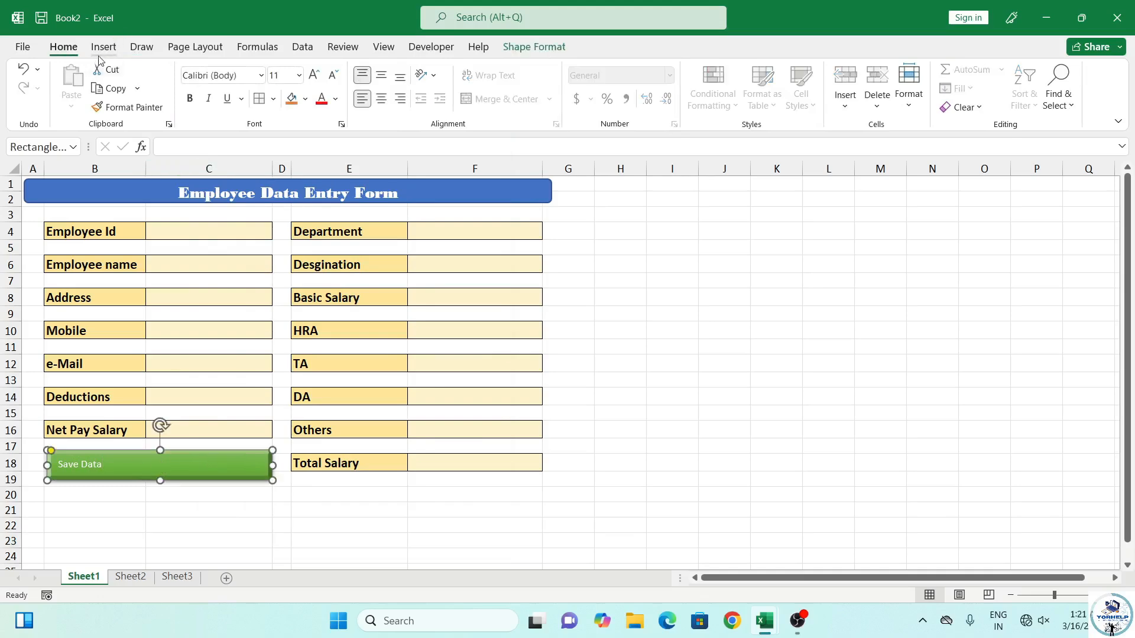
pyautogui.click(314, 75)
pyautogui.click(314, 75)
pyautogui.click(313, 75)
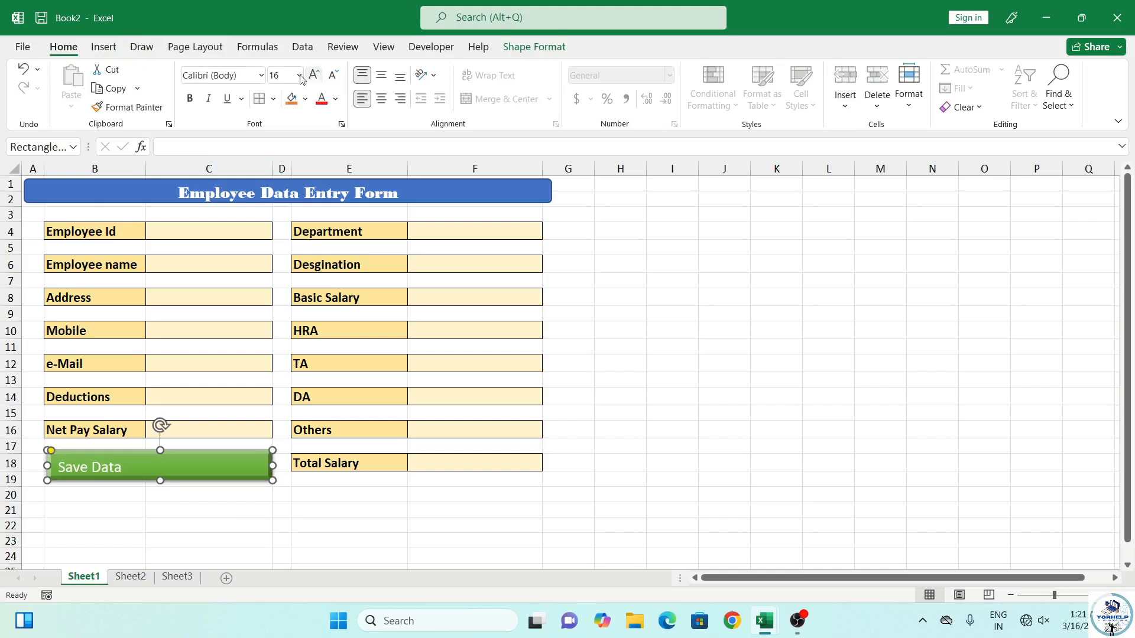
pyautogui.click(189, 98)
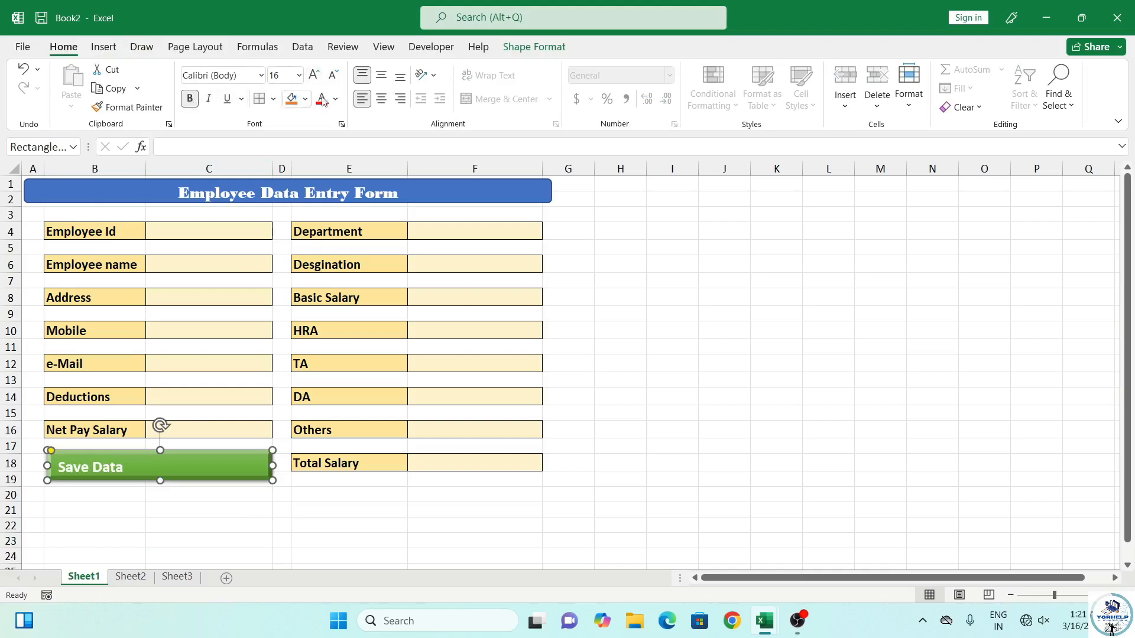
pyautogui.click(381, 98)
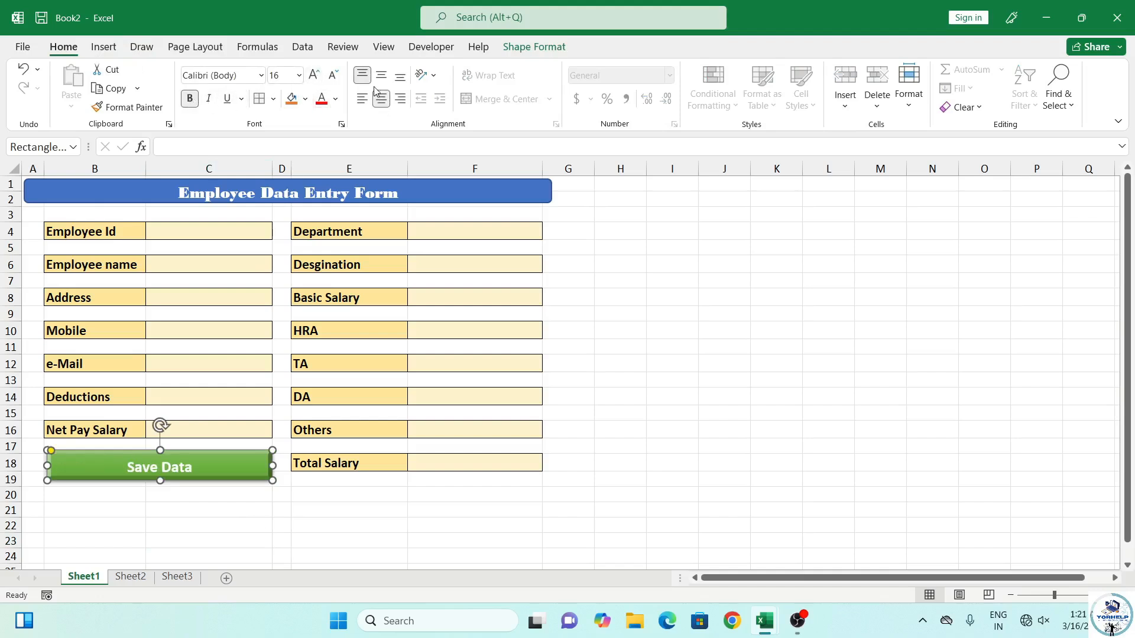
pyautogui.click(315, 507)
pyautogui.click(104, 47)
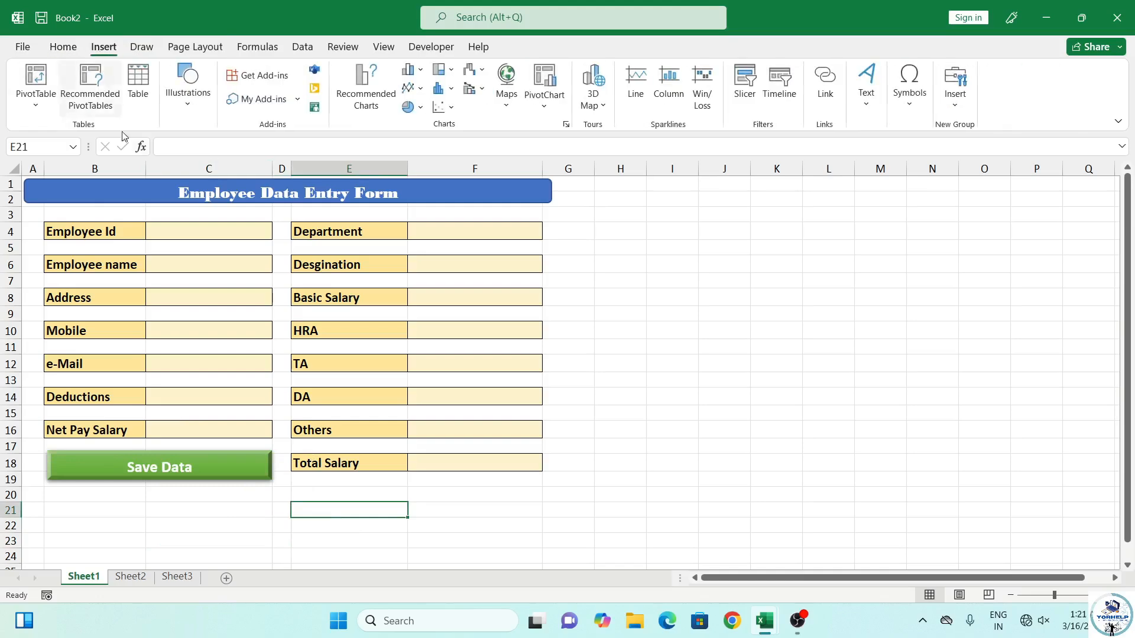
pyautogui.click(187, 472)
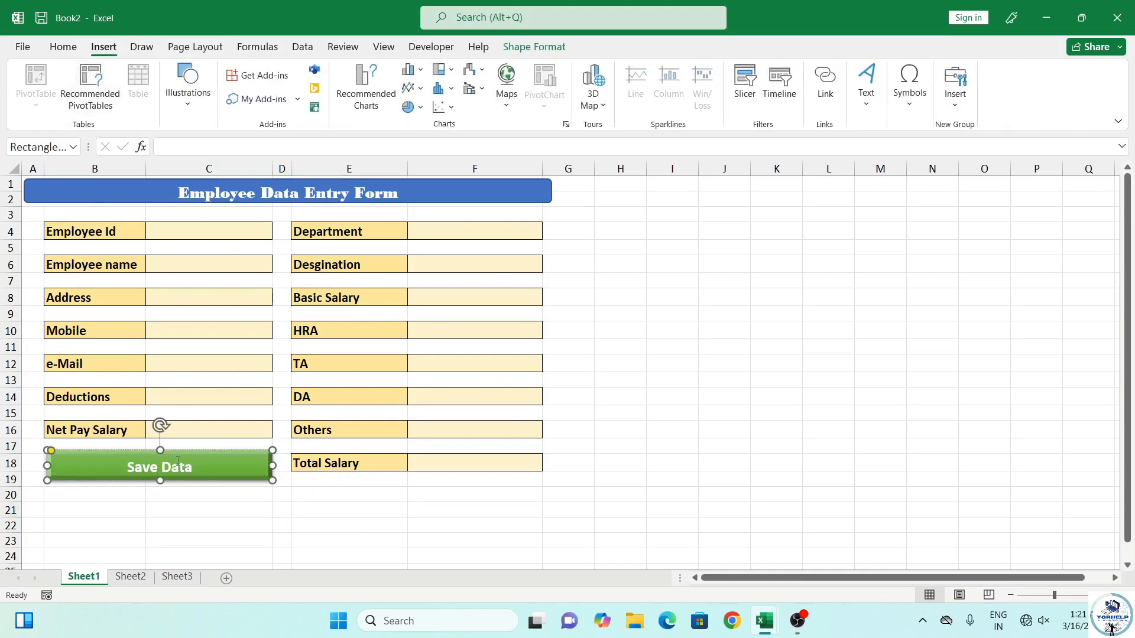
# Change the copied button's text from Save Data to Clear Data
pyautogui.moveTo(126, 465); pyautogui.dragTo(251, 509)
pyautogui.press('Escape')
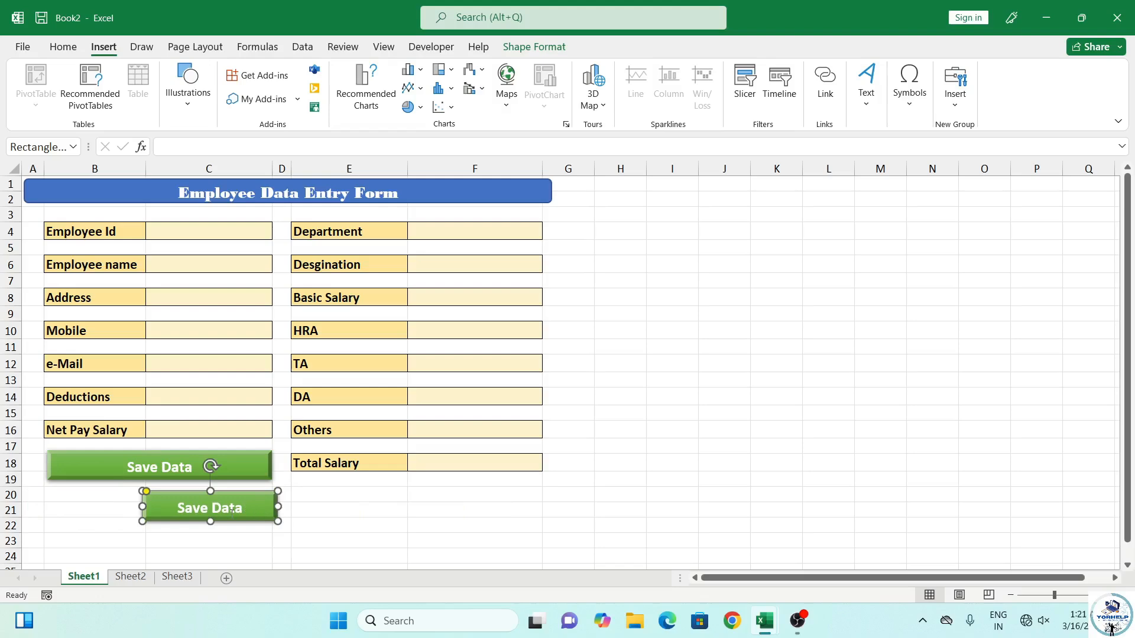
pyautogui.doubleClick(195, 506)
pyautogui.write('Clear')
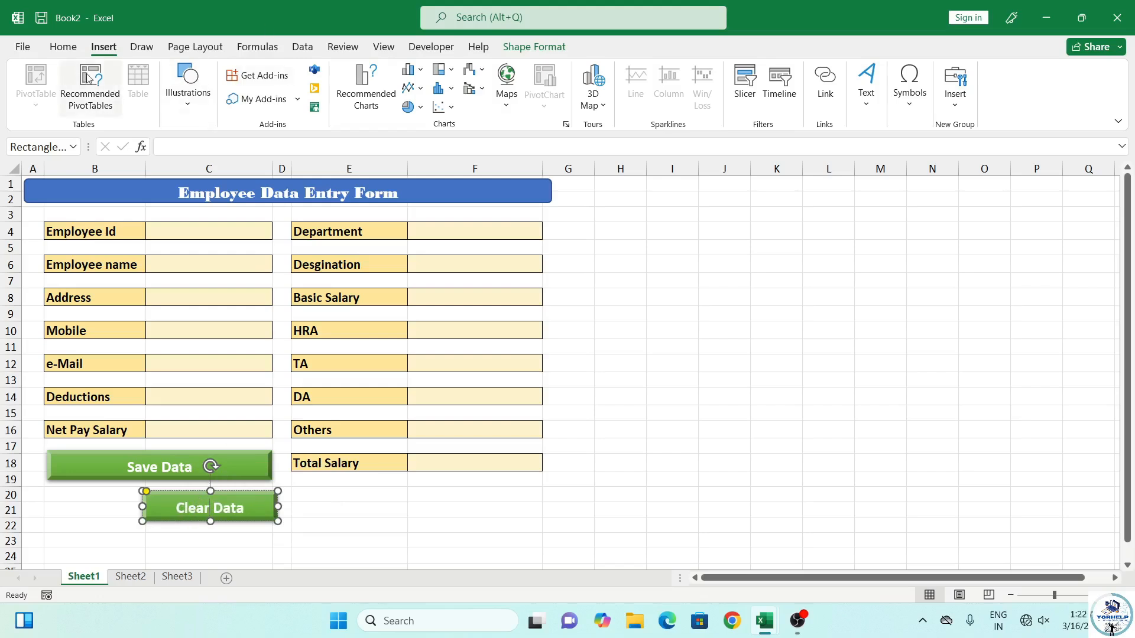
# Apply the orange shape style to the Clear Data button
pyautogui.click(63, 46)
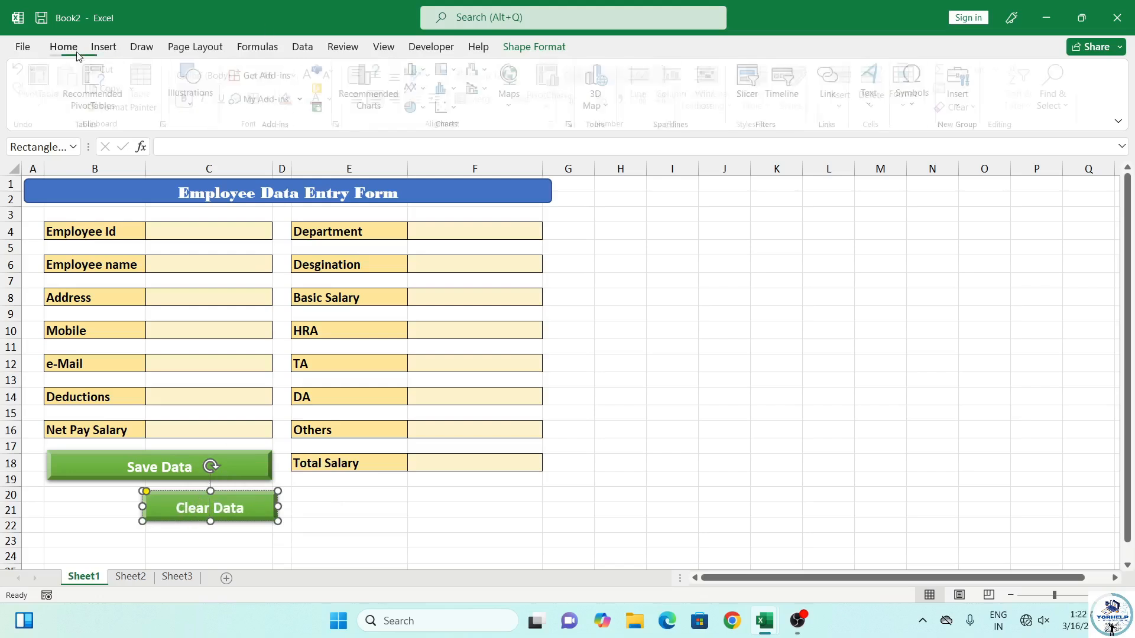
pyautogui.click(533, 47)
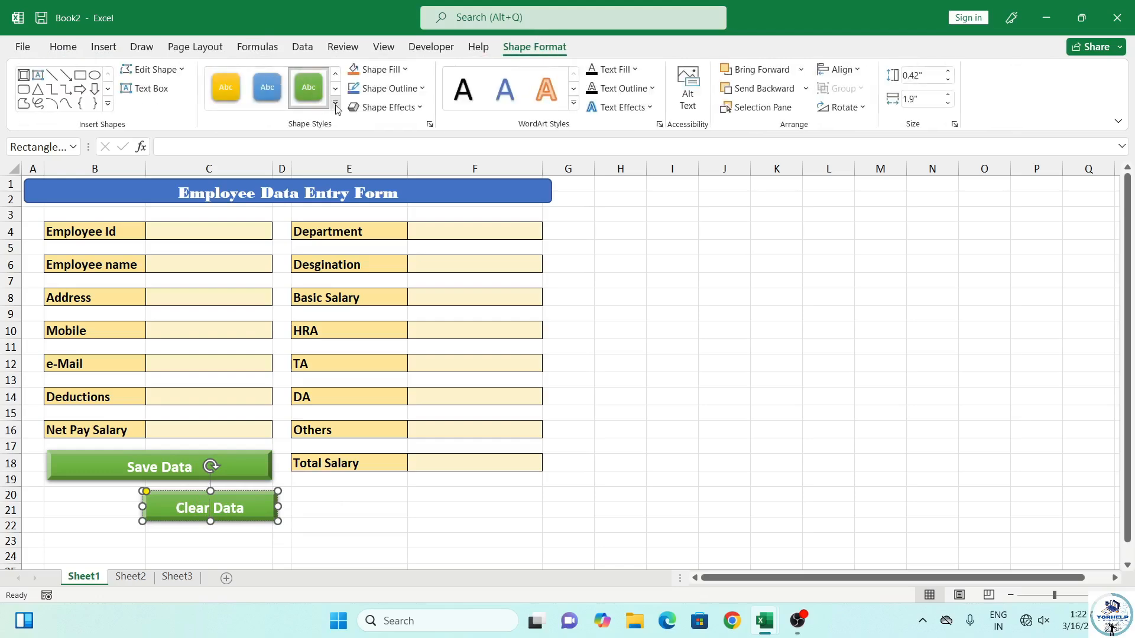
pyautogui.click(337, 110)
pyautogui.click(299, 346)
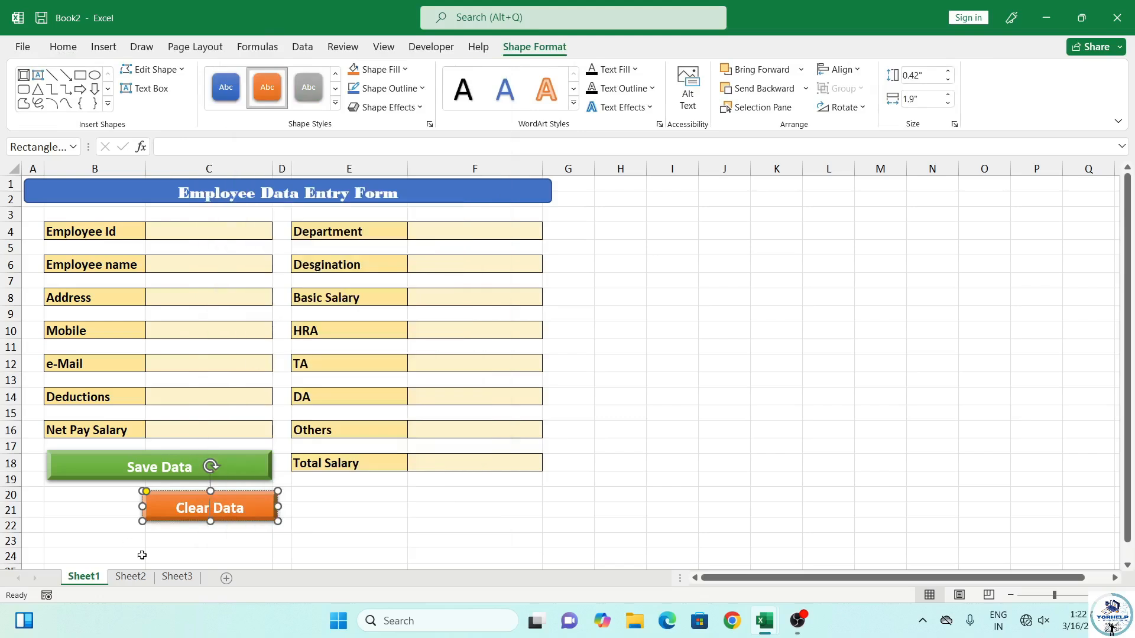
pyautogui.click(303, 512)
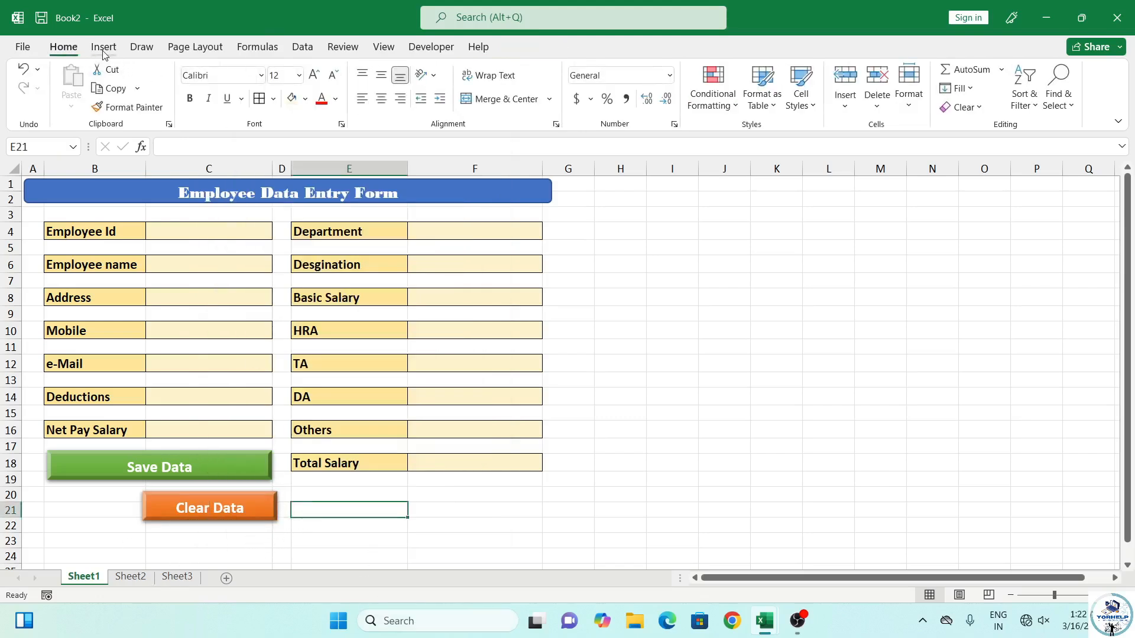
pyautogui.click(115, 195)
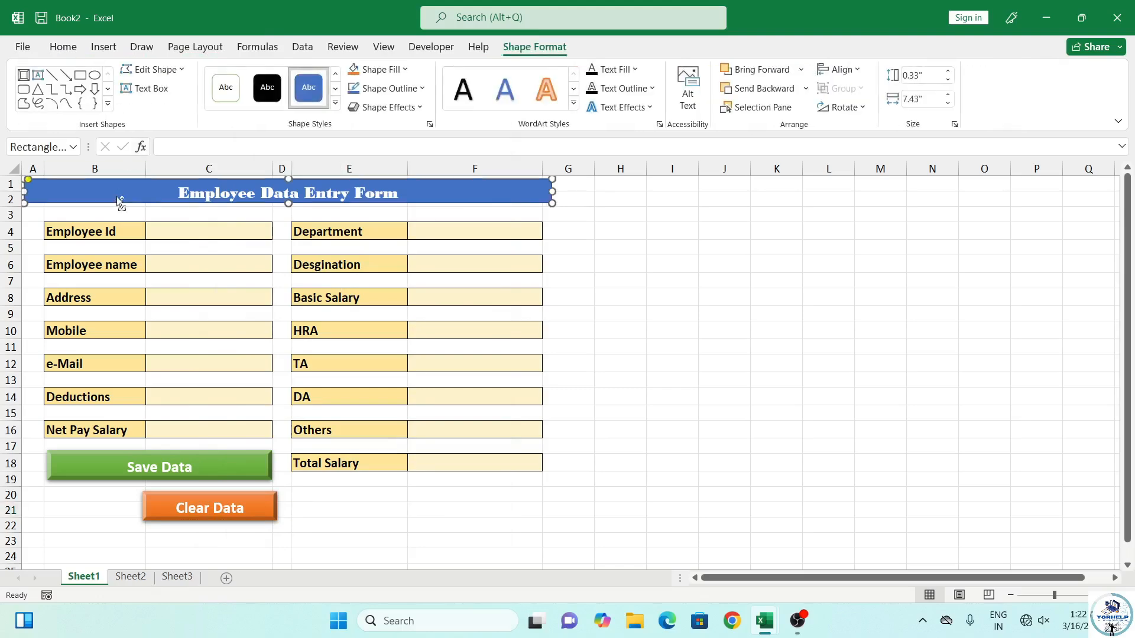
# Copy the title bar to rows 23–24, retitle it 'Thanks', and shorten it slightly
pyautogui.moveTo(115, 196); pyautogui.dragTo(99, 546)
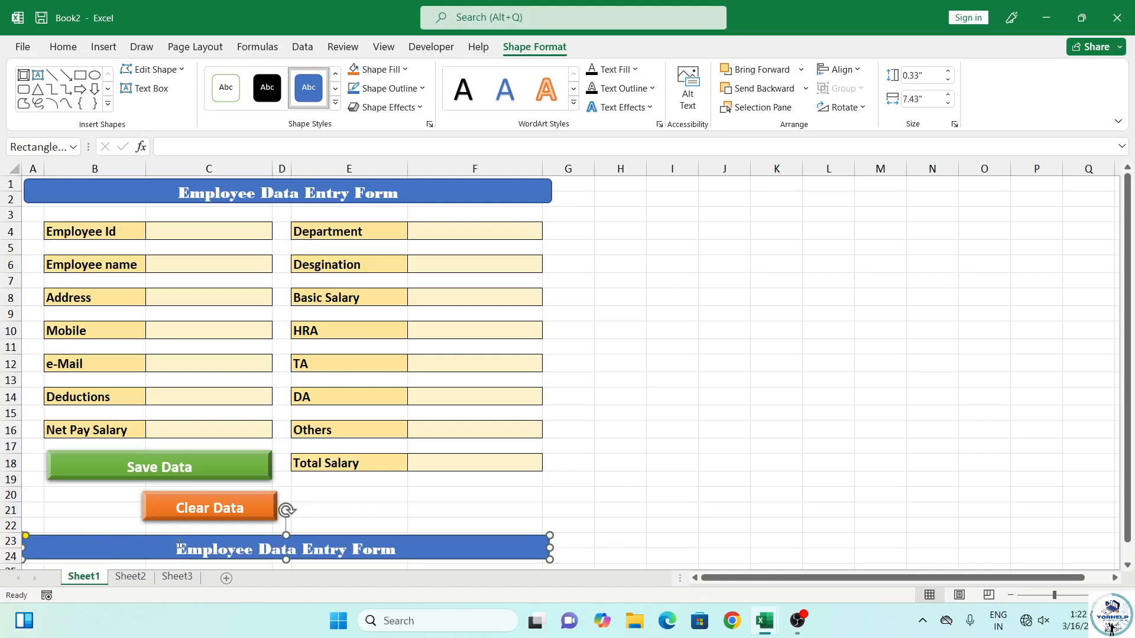
pyautogui.moveTo(177, 547); pyautogui.dragTo(397, 562)
pyautogui.write('Thanks')
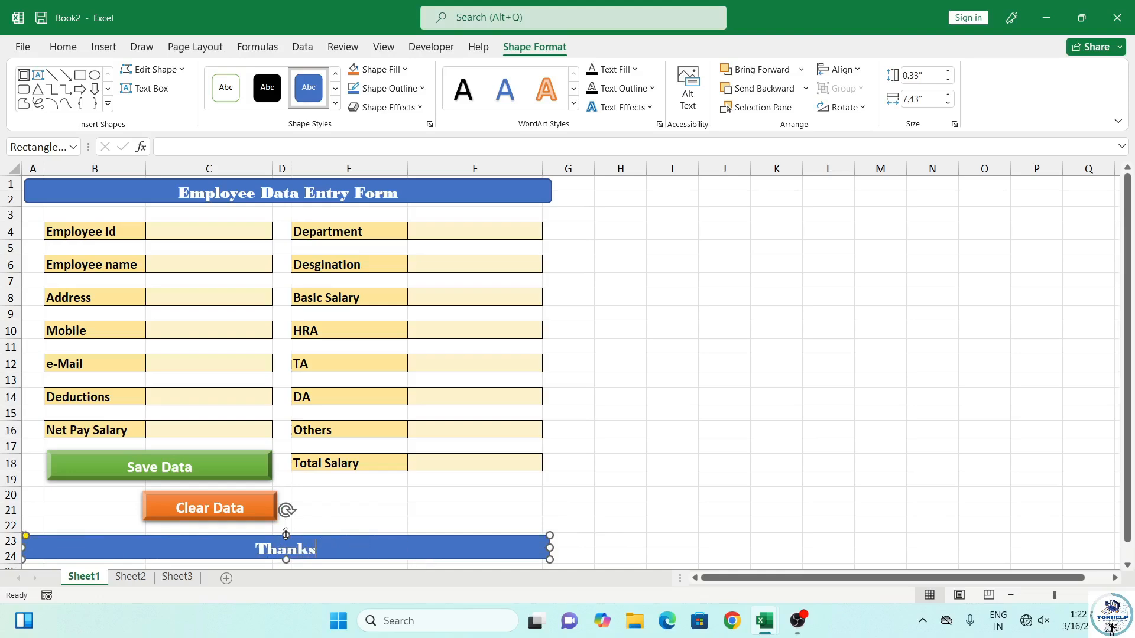
pyautogui.moveTo(287, 536); pyautogui.dragTo(293, 537)
pyautogui.click(426, 525)
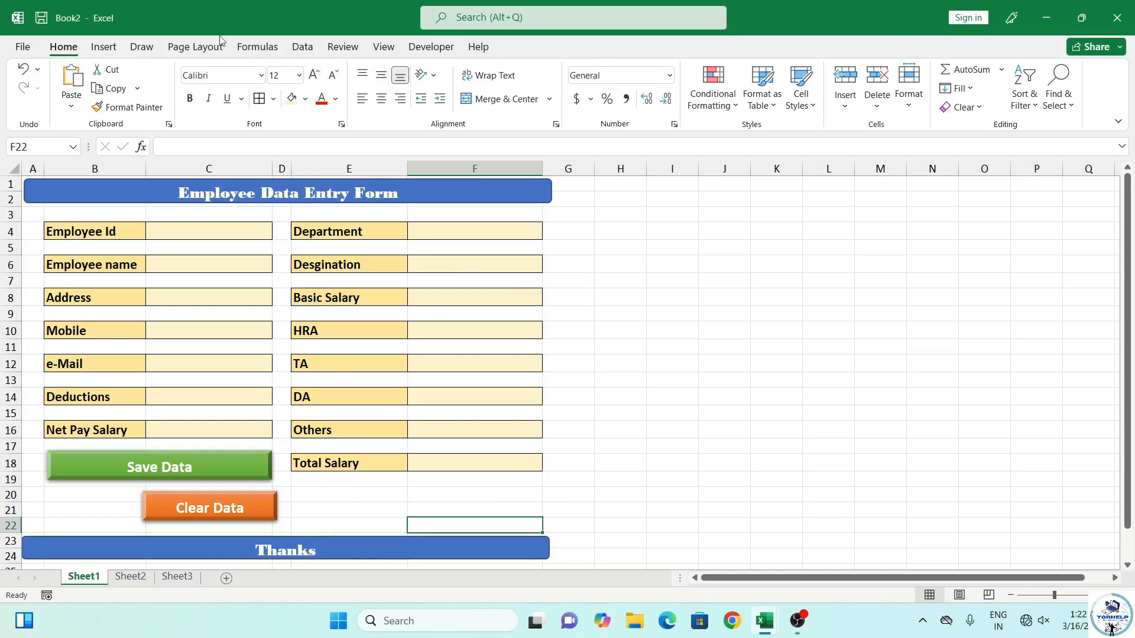
# Turn off sheet gridlines, return to Home, and select empty cell B52 below the form
pyautogui.click(380, 47)
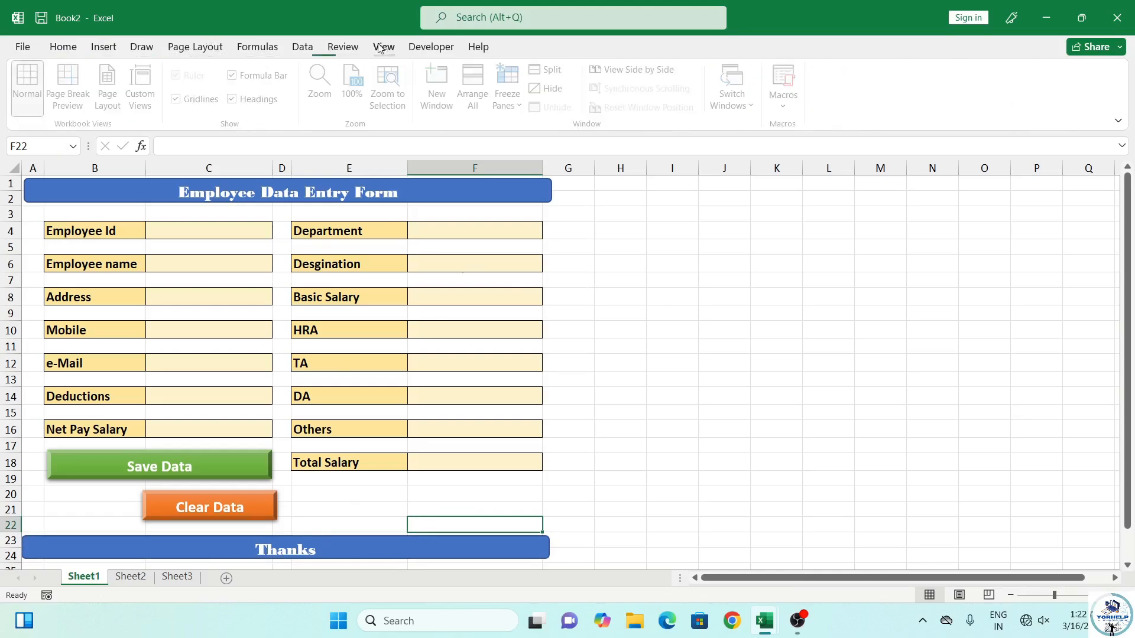
pyautogui.click(181, 99)
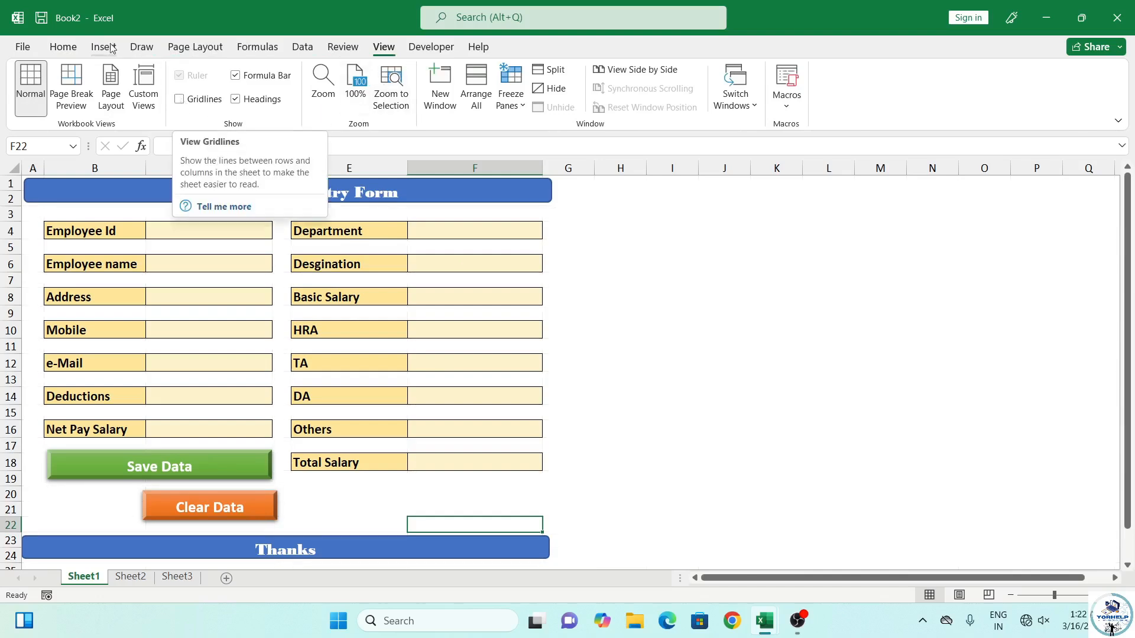
pyautogui.click(63, 47)
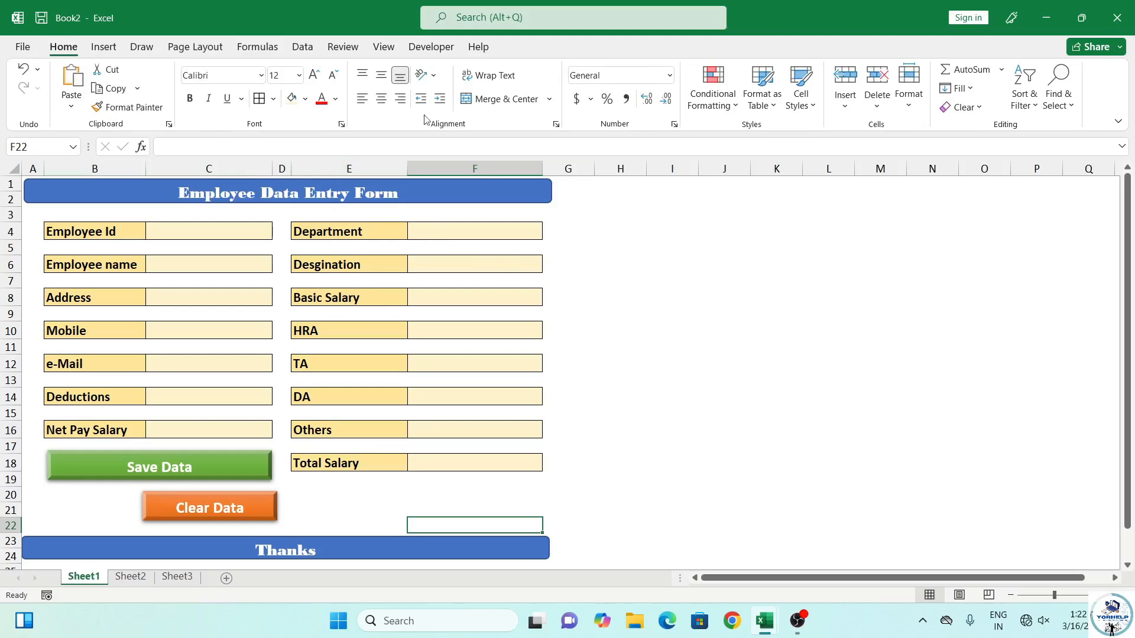
pyautogui.scroll(-6, 272, 239)
pyautogui.scroll(5, 272, 242)
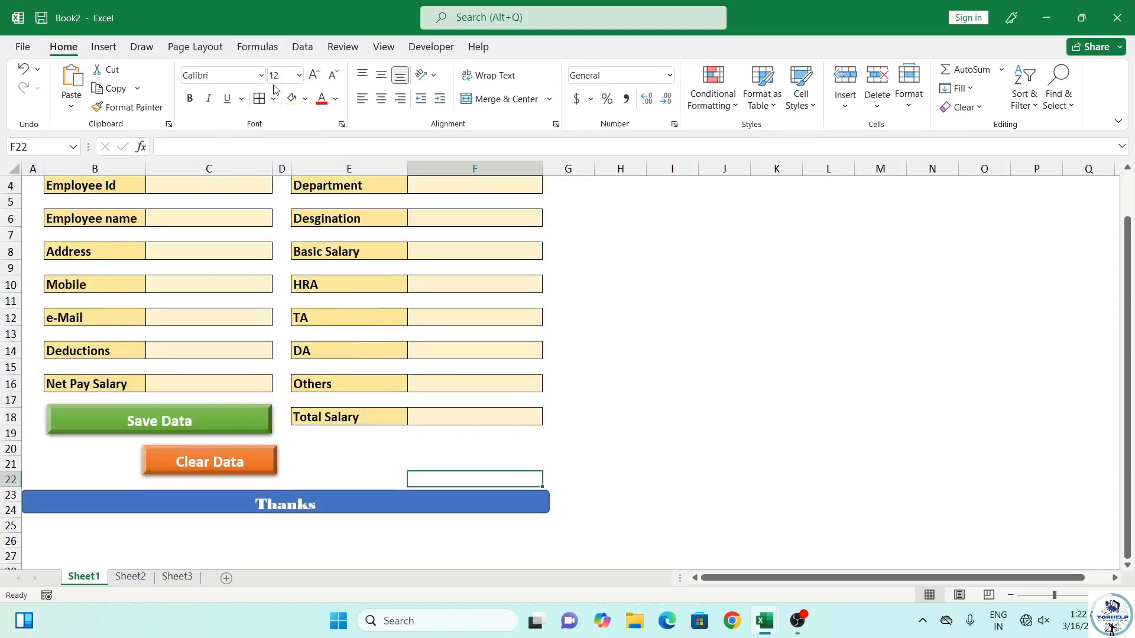
pyautogui.scroll(1, 18, 360)
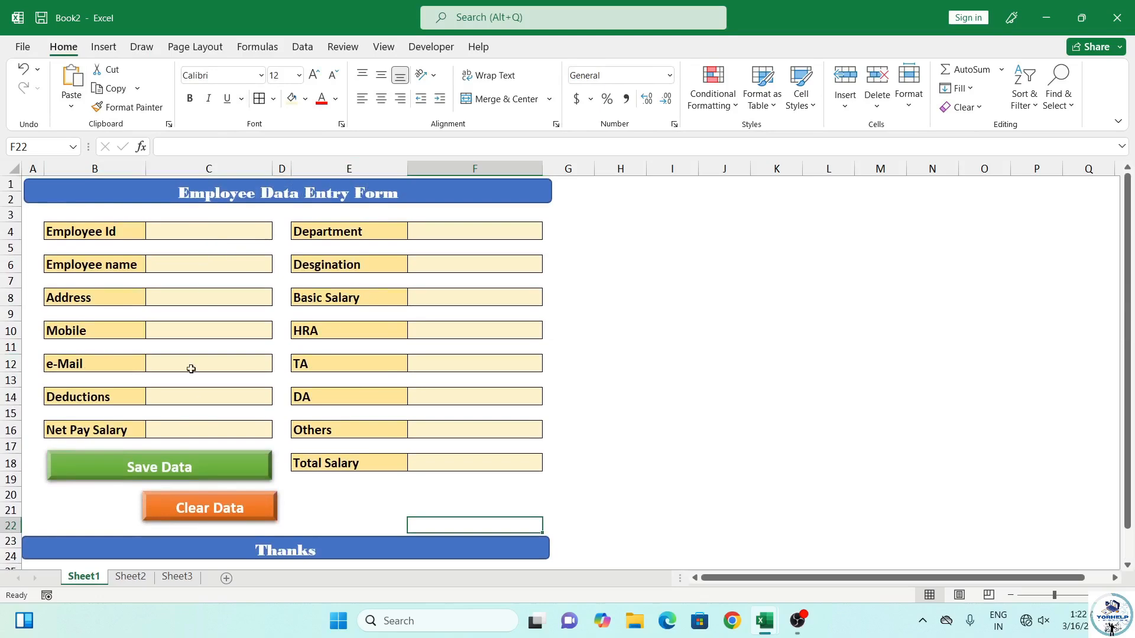
pyautogui.scroll(-6, 191, 369)
pyautogui.scroll(-6, 135, 392)
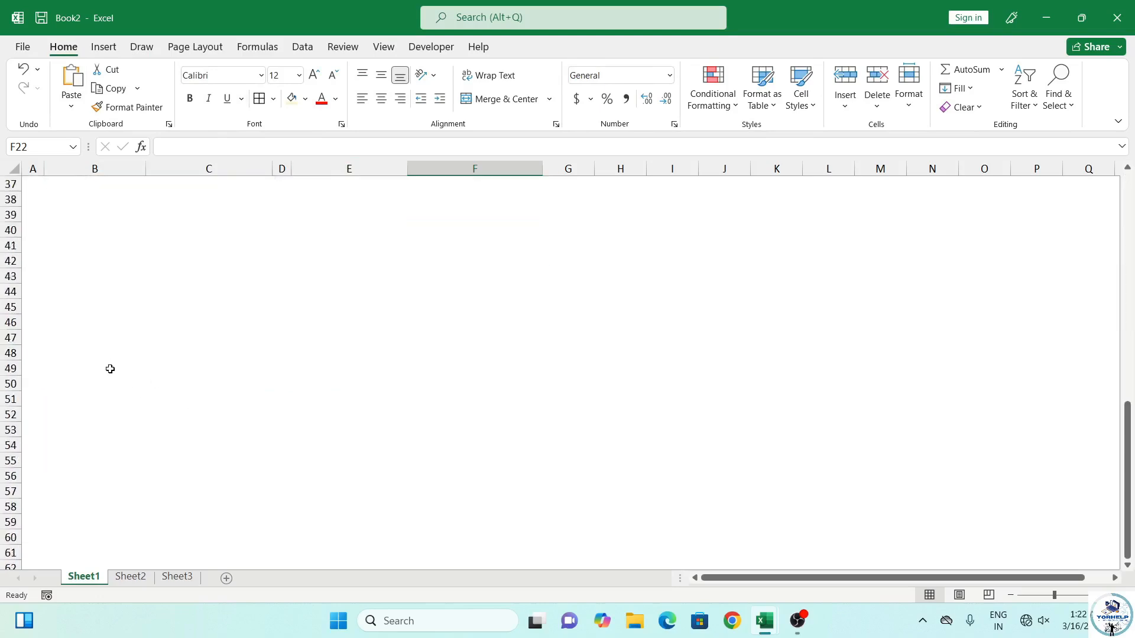
pyautogui.click(136, 418)
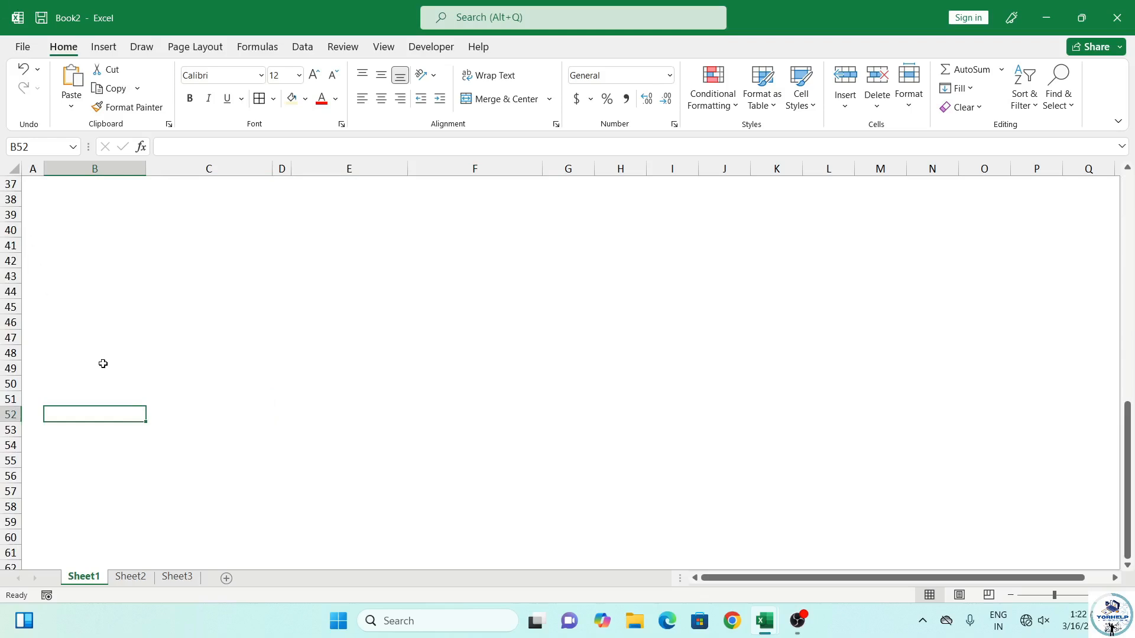
pyautogui.scroll(12, 205, 331)
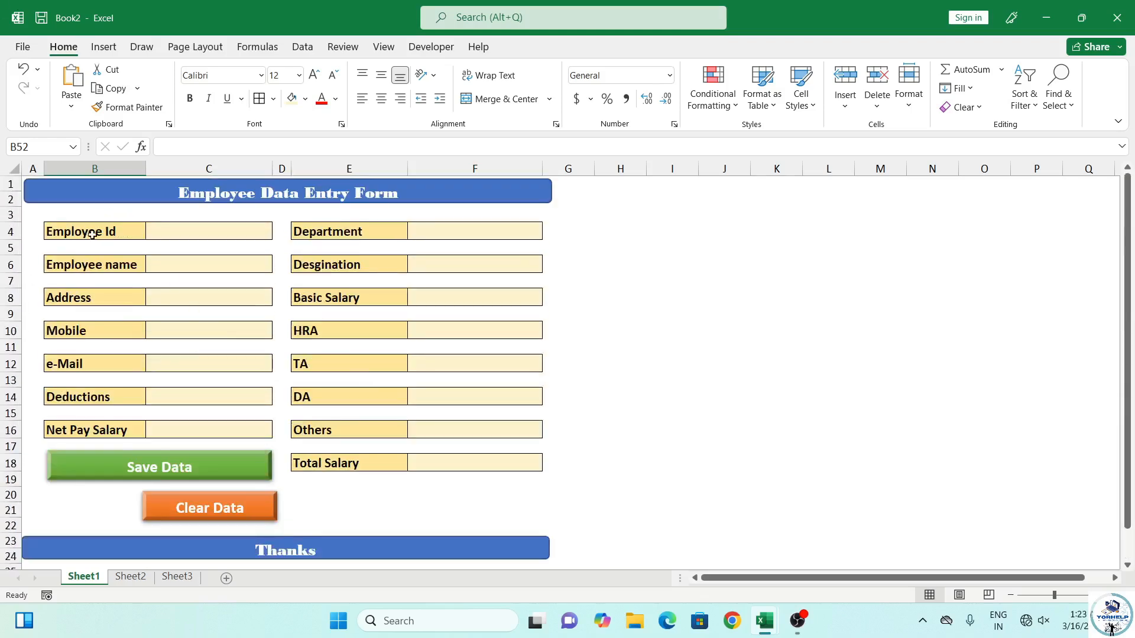
# Copy the Employee Id to e-Mail labels and paste them at B57
pyautogui.moveTo(90, 237); pyautogui.dragTo(94, 359)
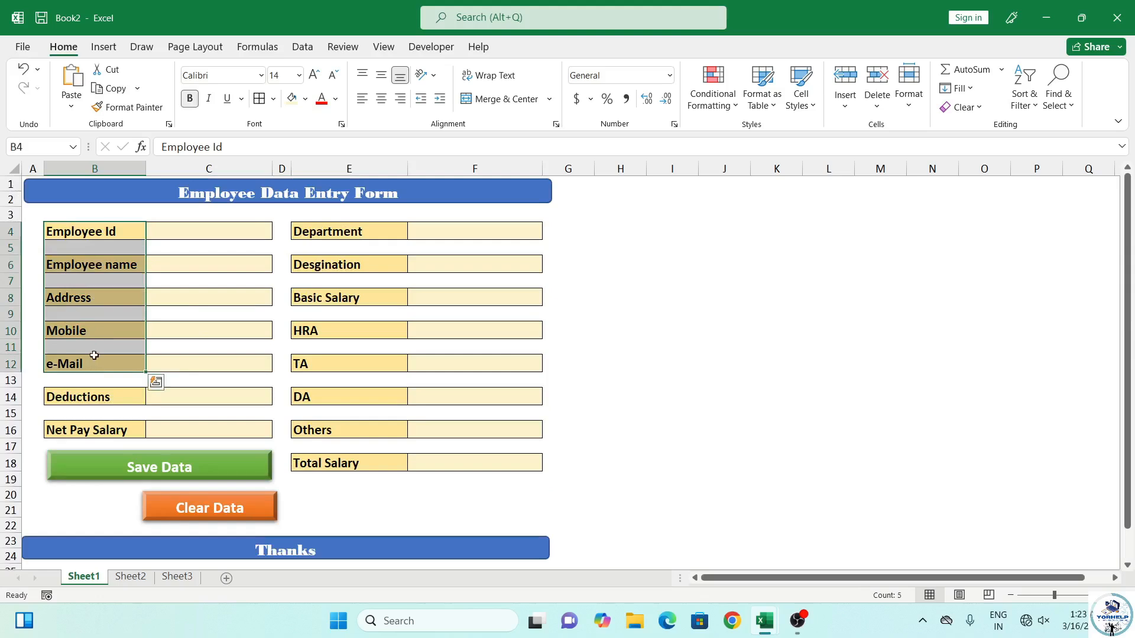
pyautogui.hotkey('ctrl', 'c')
pyautogui.scroll(-6, 98, 378)
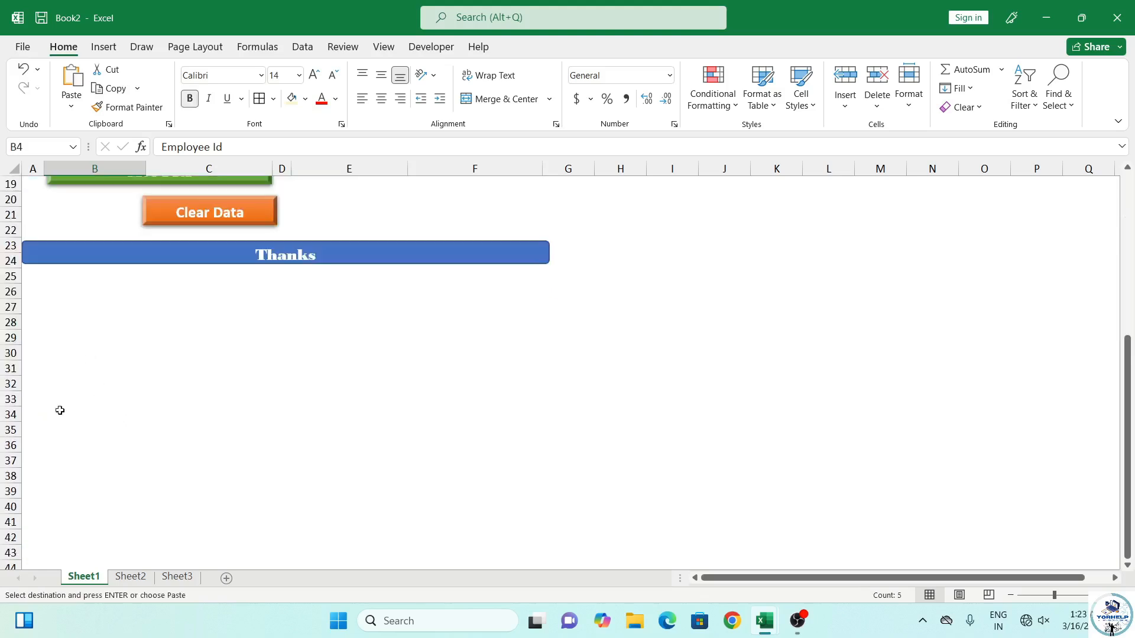
pyautogui.scroll(-7, 60, 410)
pyautogui.click(86, 450)
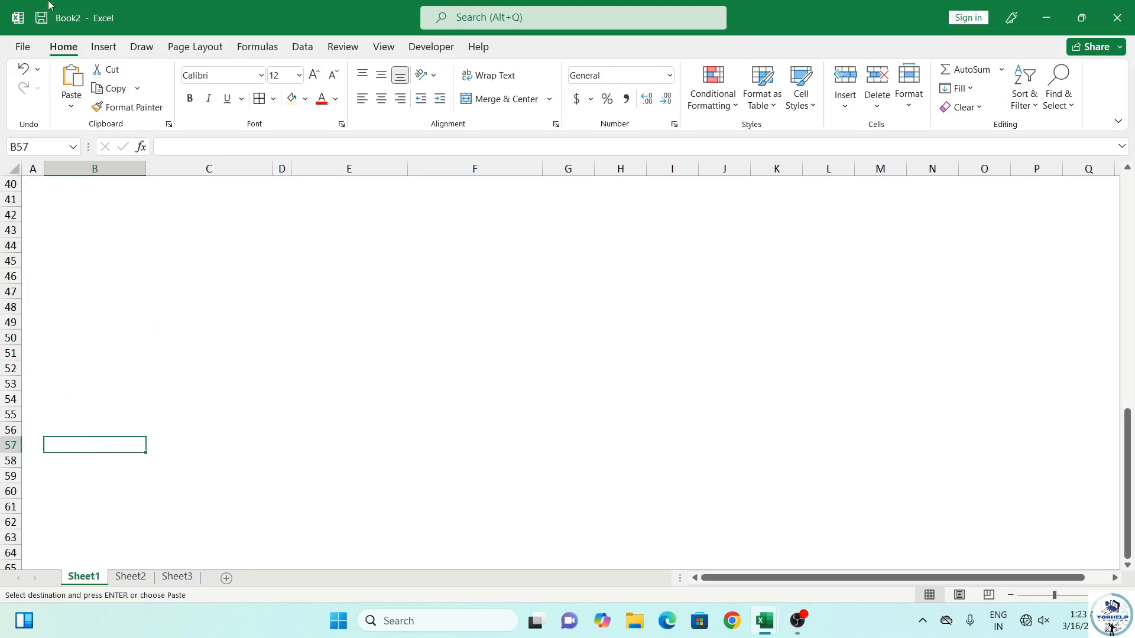
pyautogui.click(71, 106)
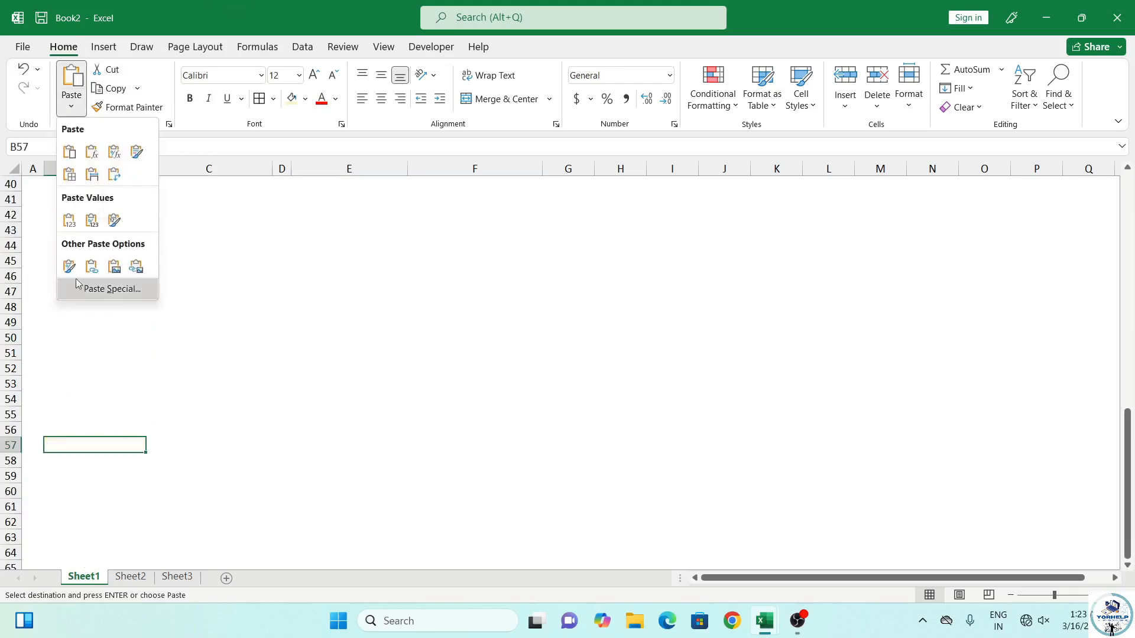
pyautogui.click(92, 221)
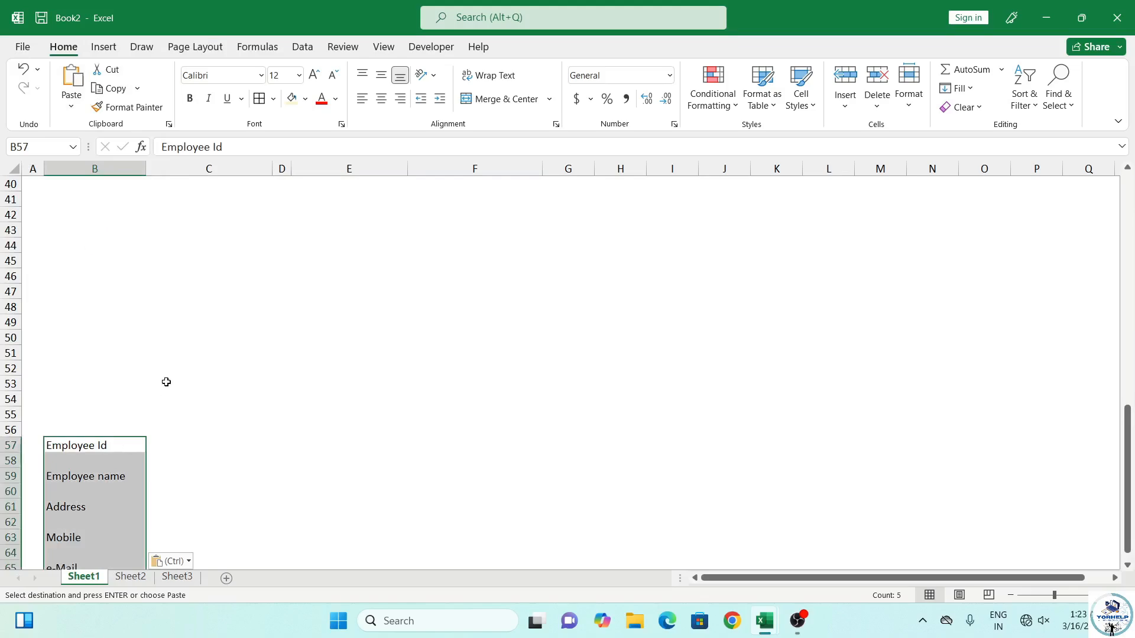
# Copy the Department to Total Salary labels and paste them at B67
pyautogui.scroll(13, 172, 381)
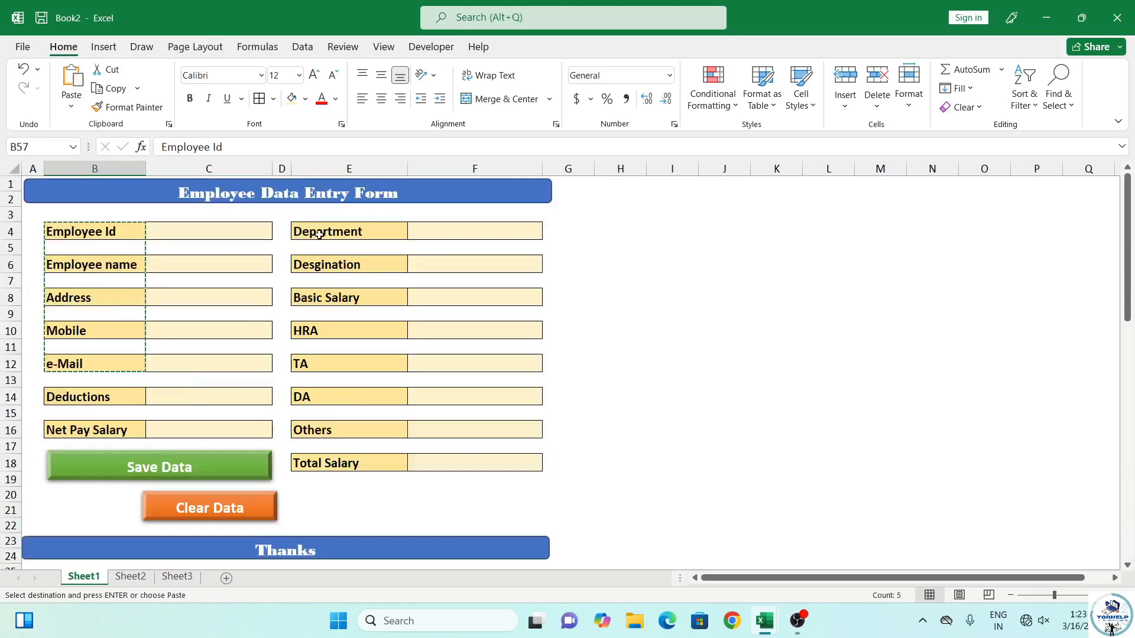
pyautogui.moveTo(319, 234); pyautogui.dragTo(312, 471)
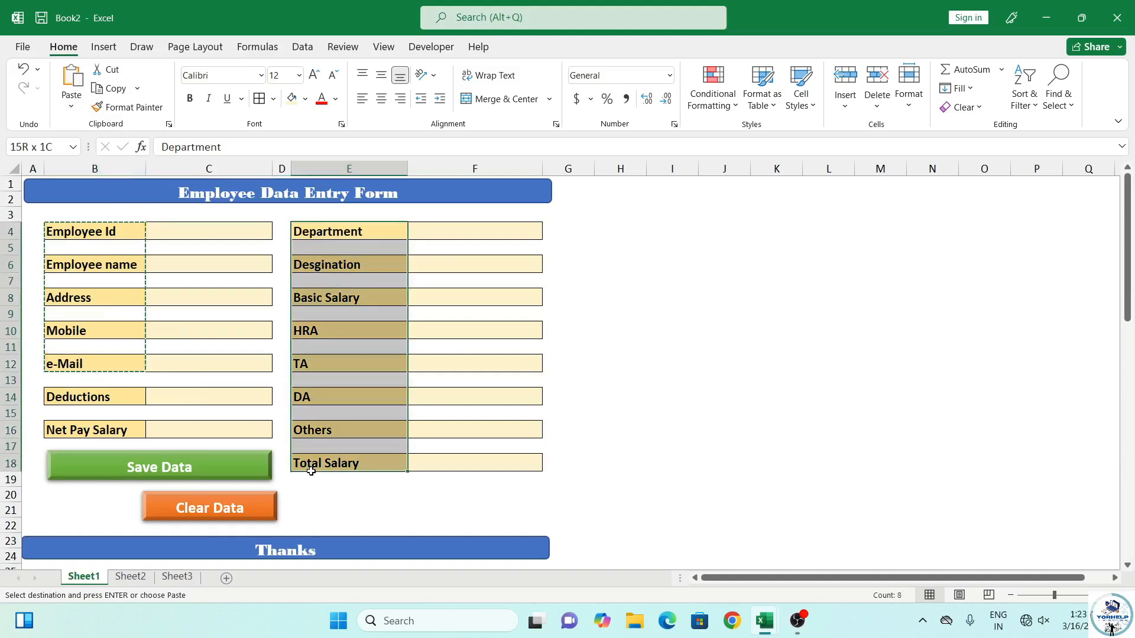
pyautogui.scroll(-7, 216, 455)
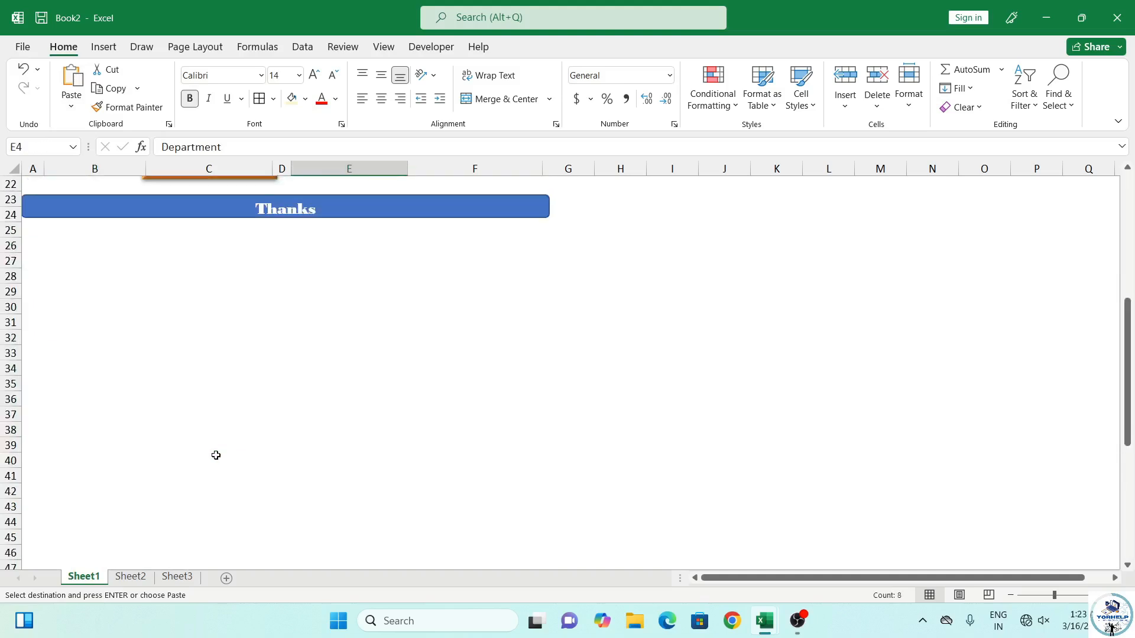
pyautogui.scroll(-11, 215, 455)
pyautogui.click(56, 367)
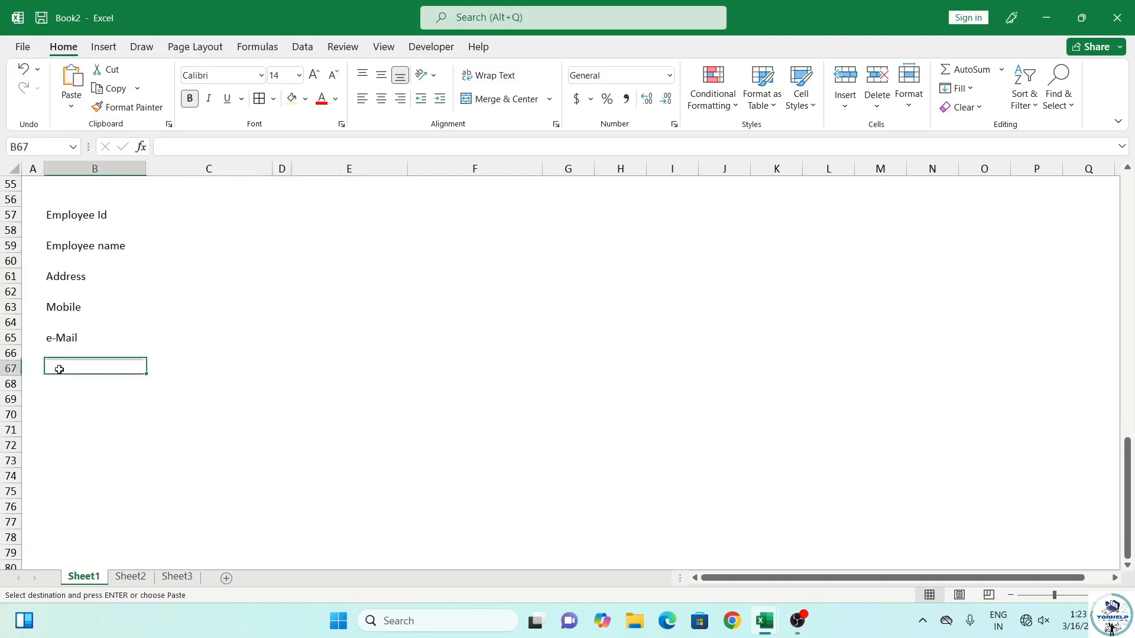
pyautogui.hotkey('ctrl', 'v')
# Paste the Deductions and Net Pay Salary labels at B83, then select B57:B85
pyautogui.scroll(15, 333, 371)
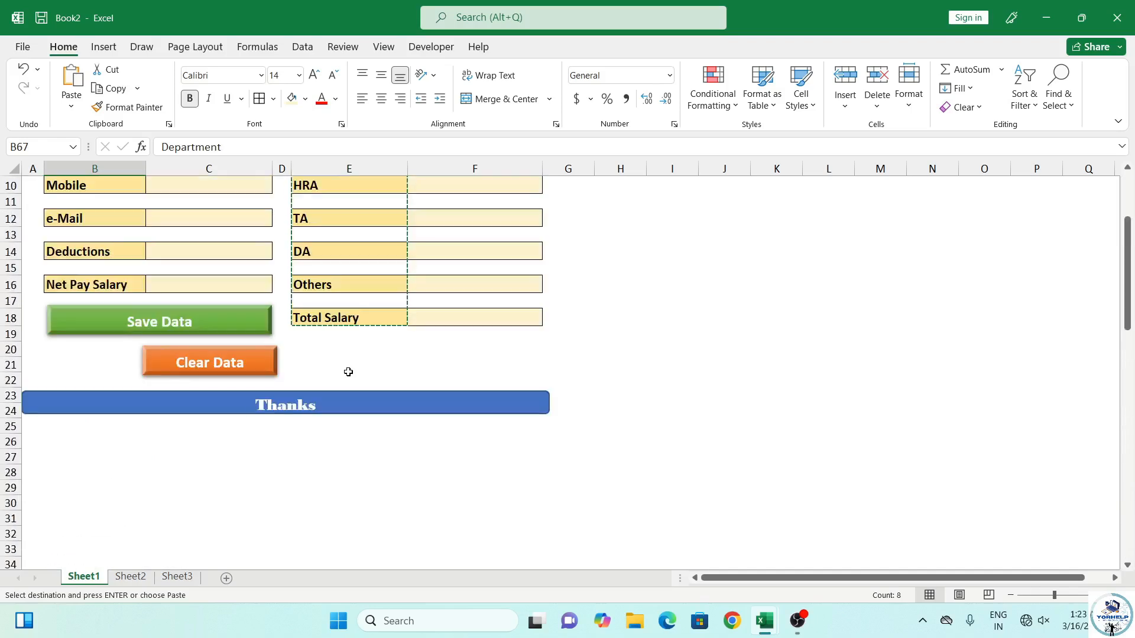
pyautogui.scroll(3, 337, 360)
pyautogui.moveTo(78, 397); pyautogui.dragTo(81, 431)
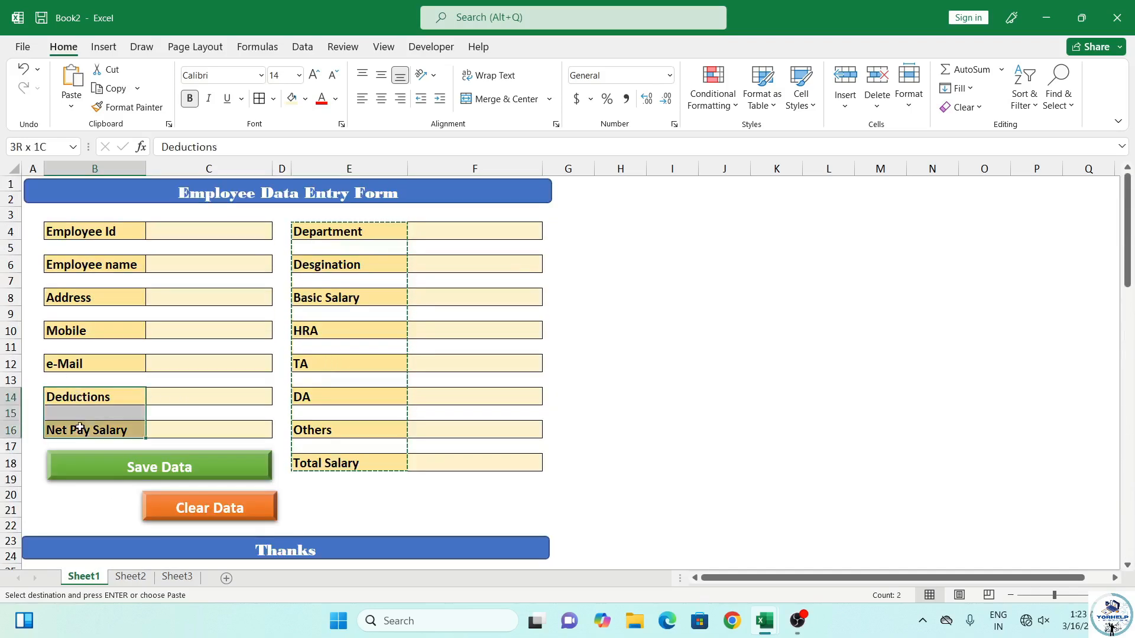
pyautogui.hotkey('ctrl', 'c')
pyautogui.scroll(-20, 135, 431)
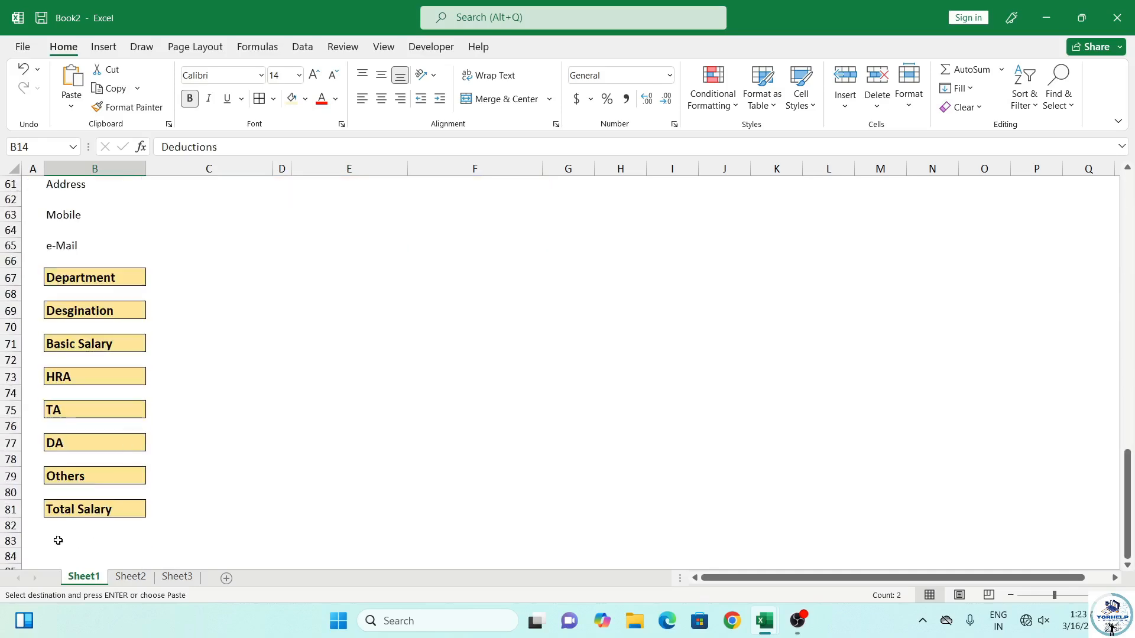
pyautogui.click(57, 541)
pyautogui.hotkey('ctrl', 'v')
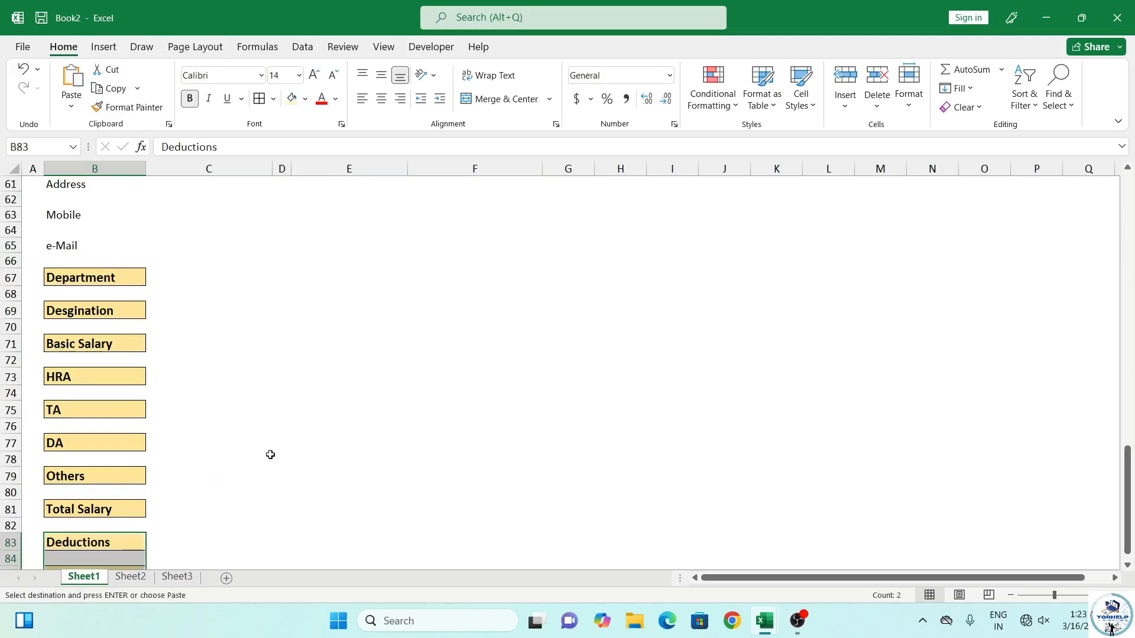
pyautogui.scroll(5, 272, 454)
pyautogui.scroll(-2, 267, 454)
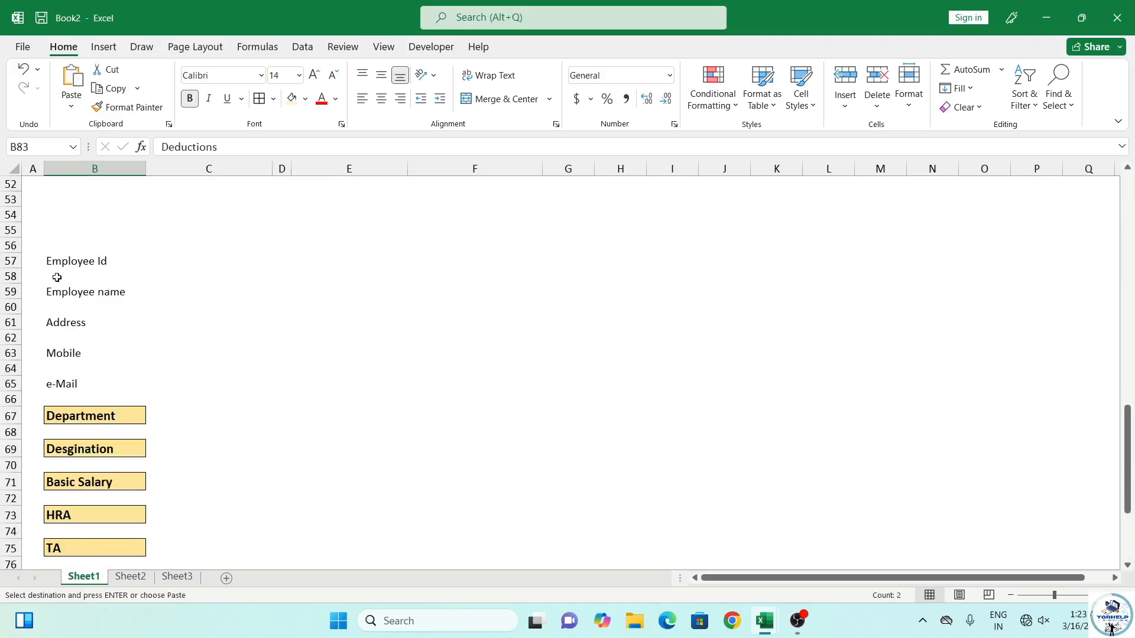
pyautogui.moveTo(59, 260); pyautogui.dragTo(83, 519)
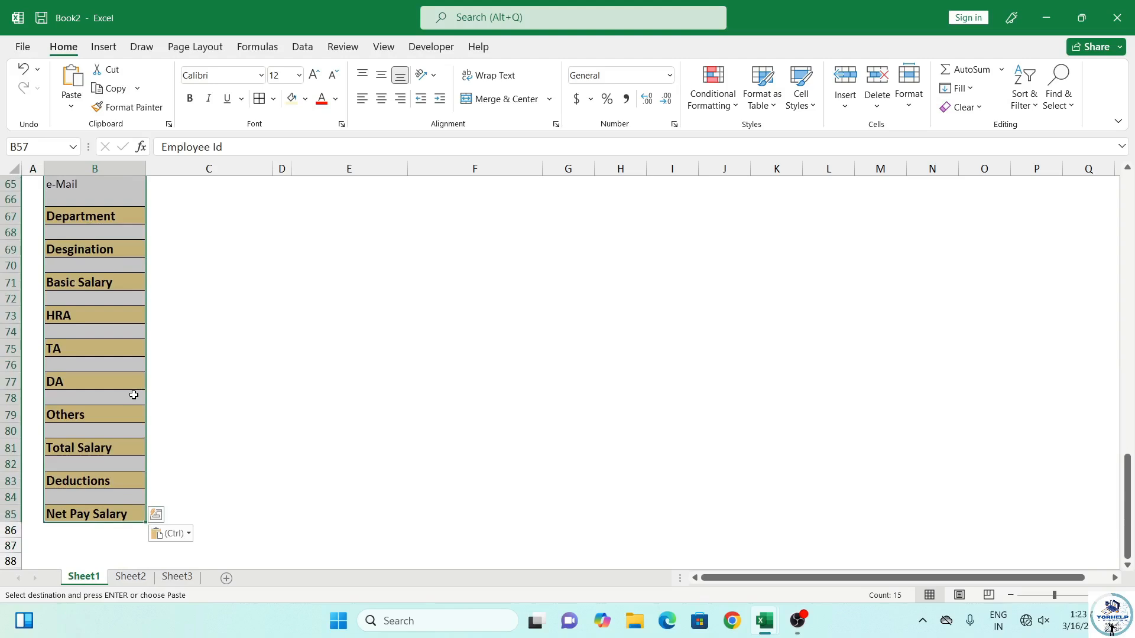
# Select the blank cells via Go To Special and delete their sheet rows
pyautogui.hotkey('ctrl', 'g')
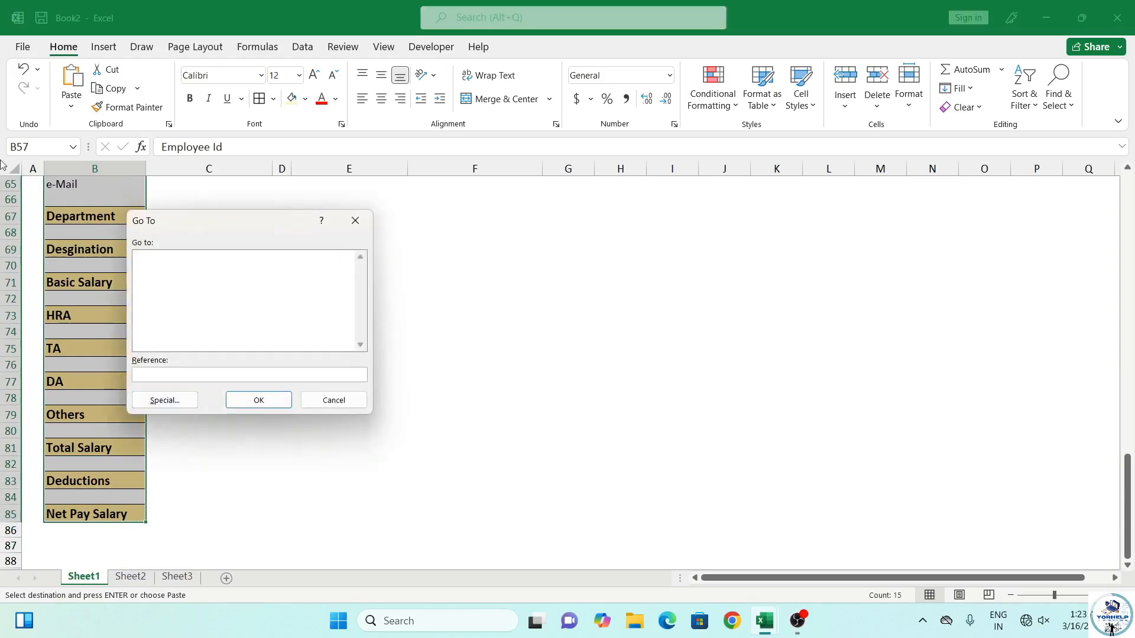
pyautogui.click(162, 402)
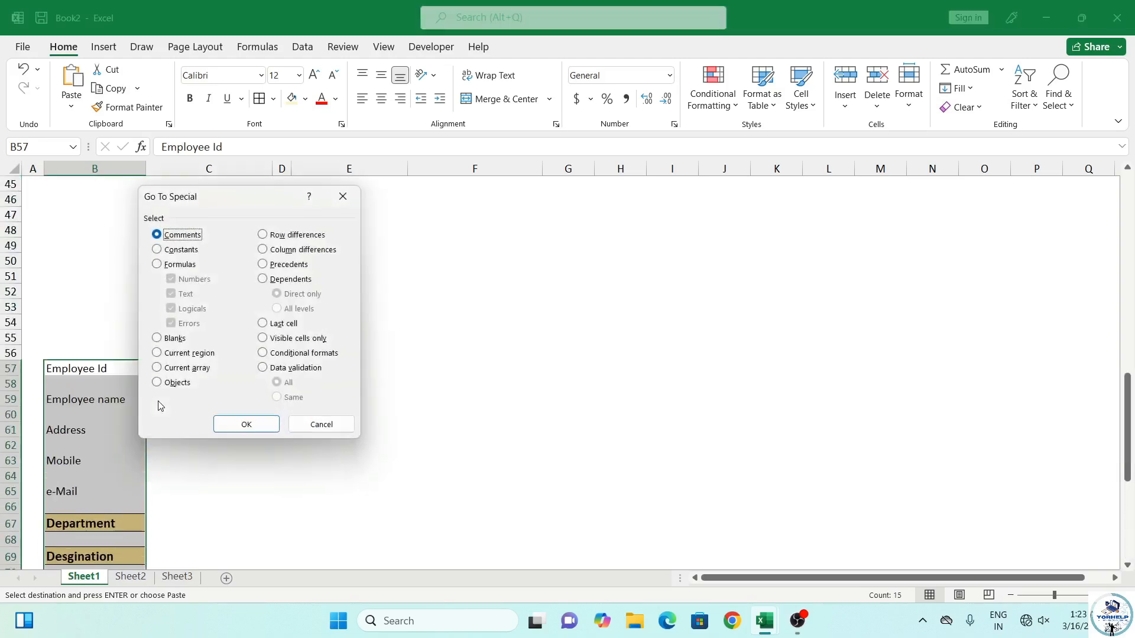
pyautogui.click(175, 338)
pyautogui.press('Return')
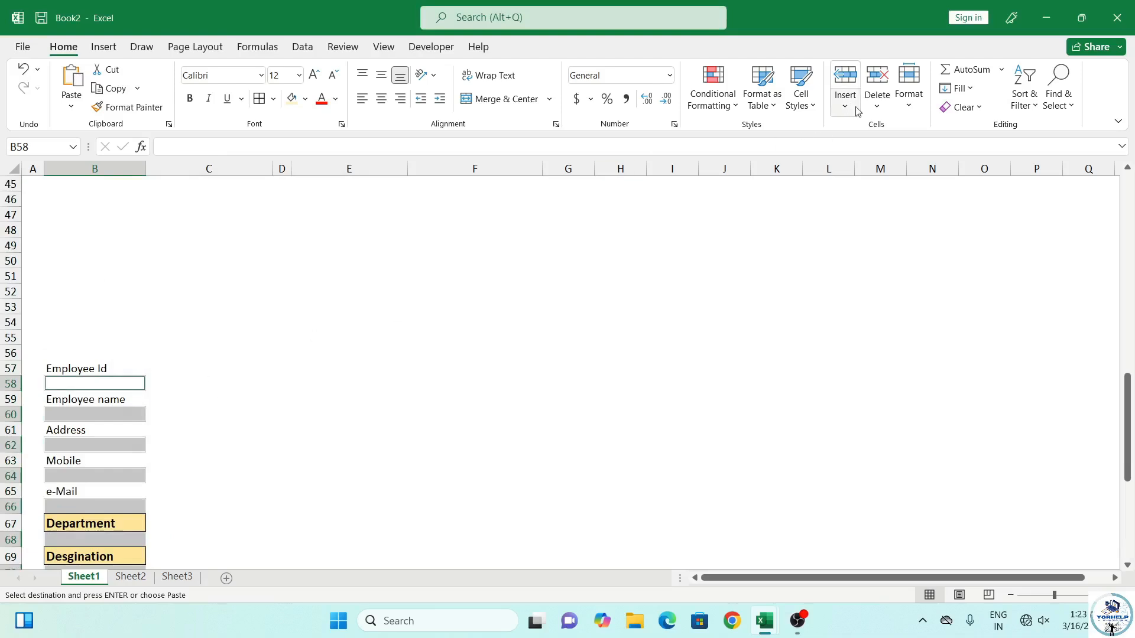
pyautogui.click(878, 94)
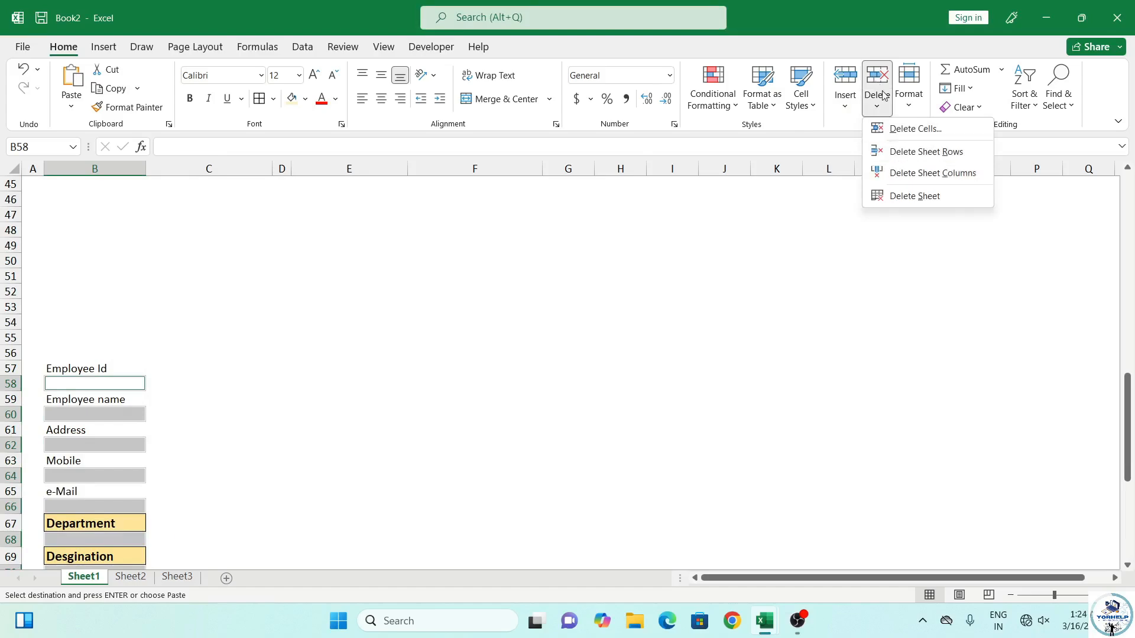
pyautogui.click(913, 158)
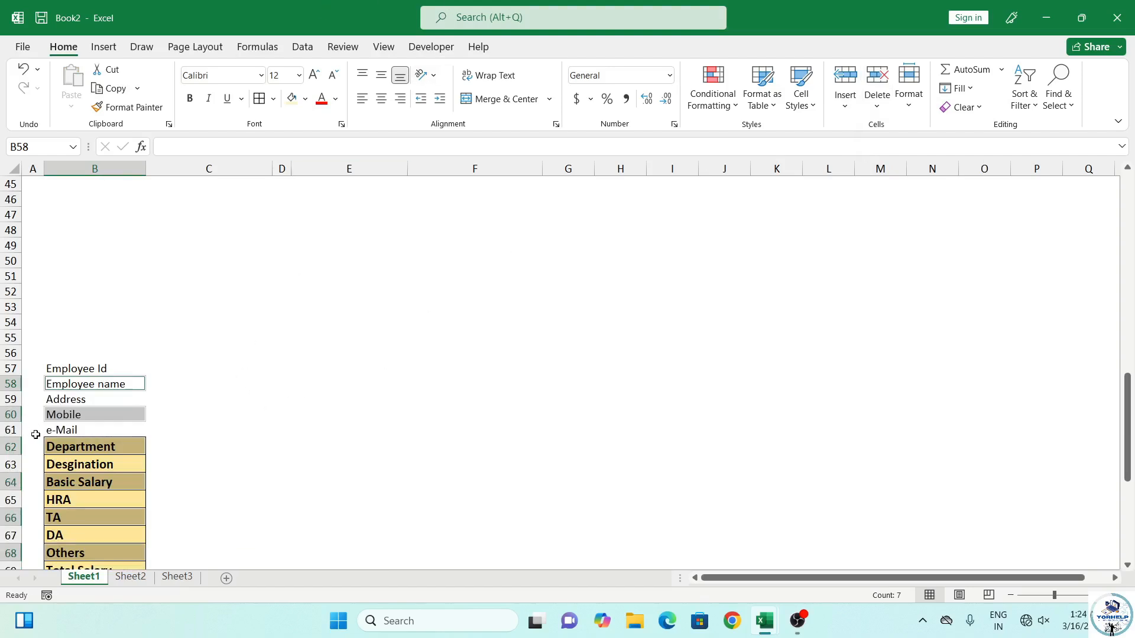
# Copy the Department label's yellow bold style onto Employee Id through e-Mail, then select C57
pyautogui.moveTo(60, 367); pyautogui.dragTo(63, 435)
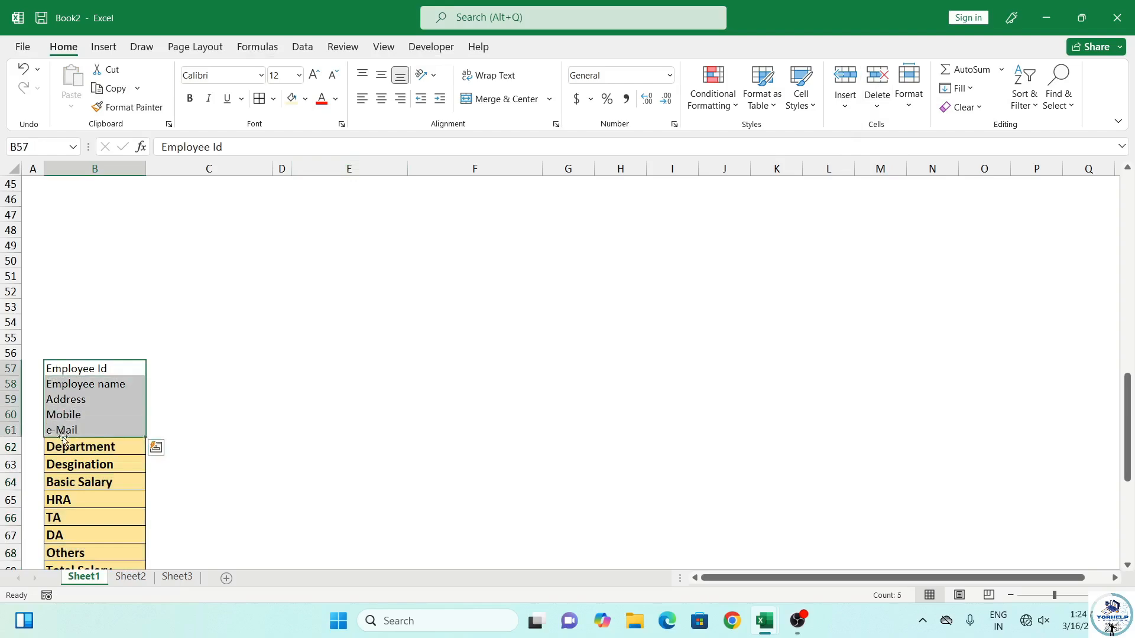
pyautogui.click(65, 448)
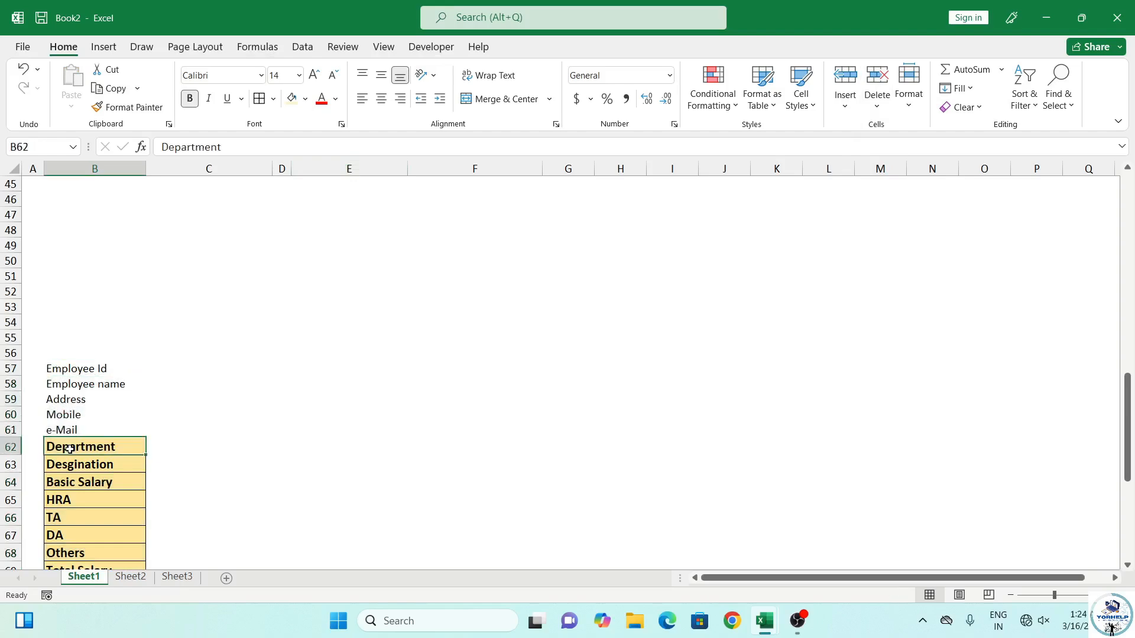
pyautogui.click(128, 108)
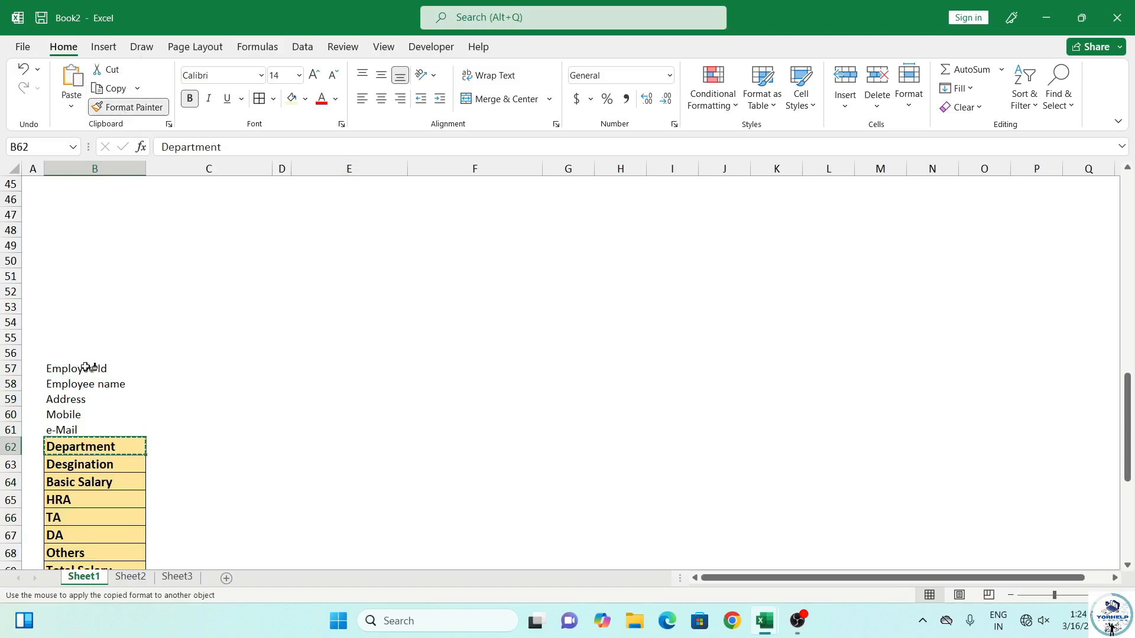
pyautogui.moveTo(88, 367)
pyautogui.mouseDown()
pyautogui.moveTo(94, 431)
pyautogui.moveTo(83, 431)
pyautogui.mouseUp()
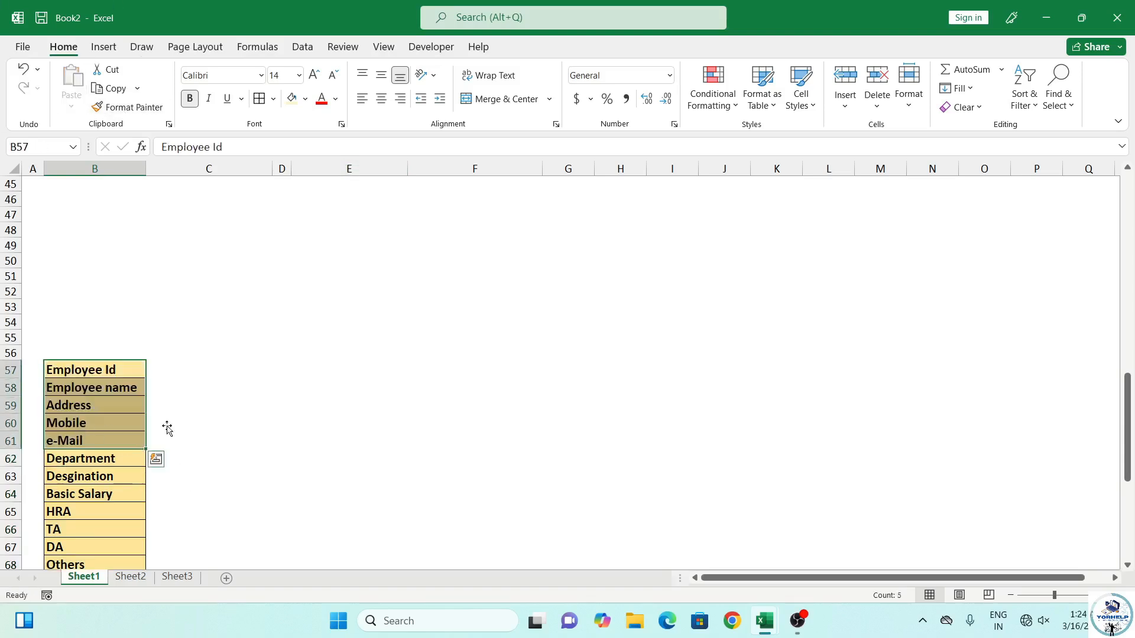
pyautogui.click(214, 419)
pyautogui.scroll(-1, 194, 454)
pyautogui.scroll(-2, 194, 454)
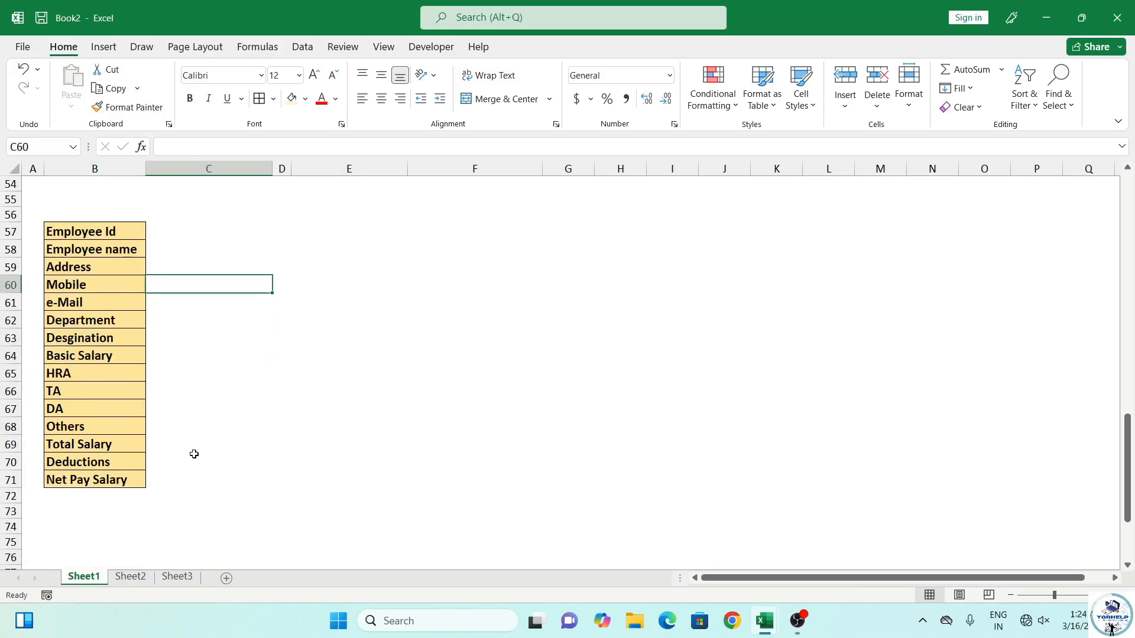
pyautogui.scroll(1, 194, 454)
pyautogui.click(173, 281)
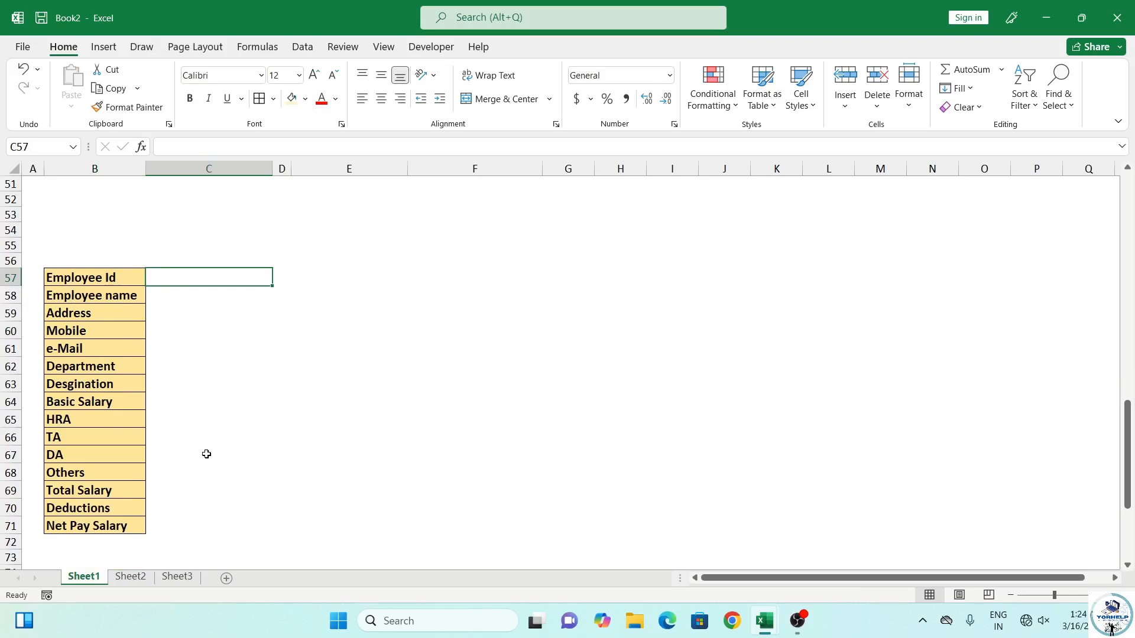
pyautogui.scroll(1, 207, 453)
# Link the Employee Id, name, Address, Mobile and e-Mail cells to form cells C4, C6, C8, C10, C12
pyautogui.write('=')
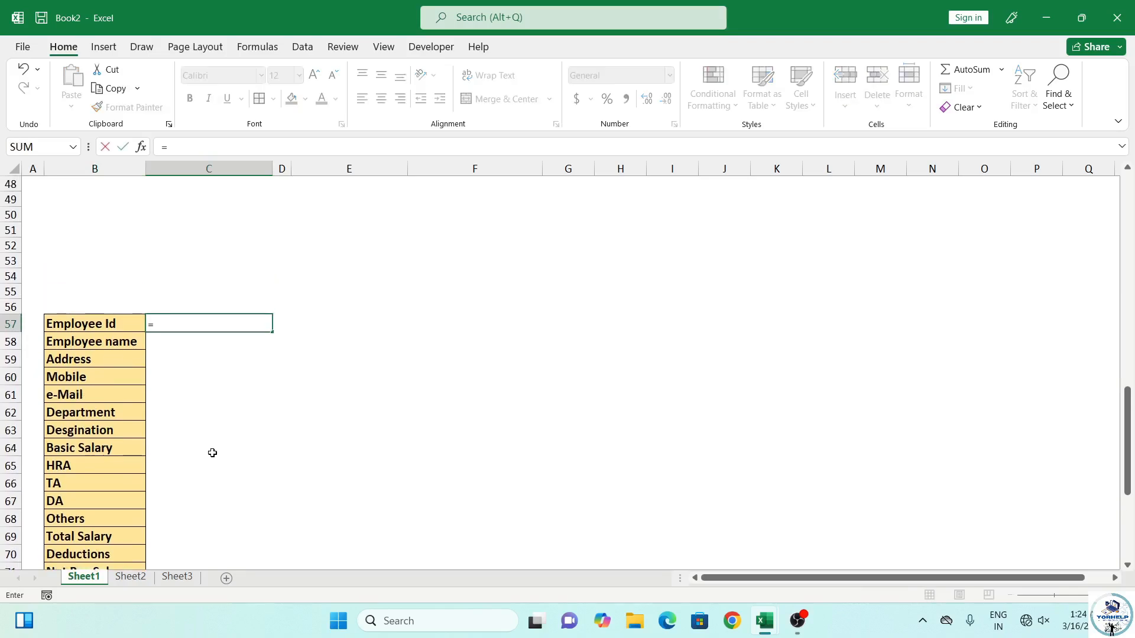
pyautogui.scroll(16, 213, 453)
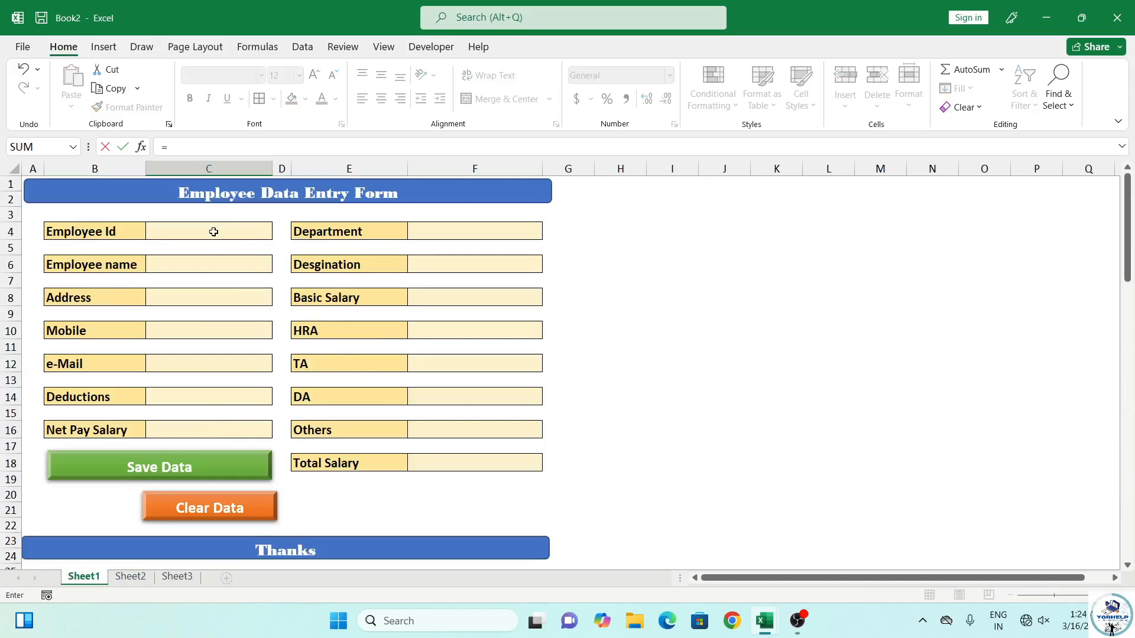
pyautogui.click(213, 232)
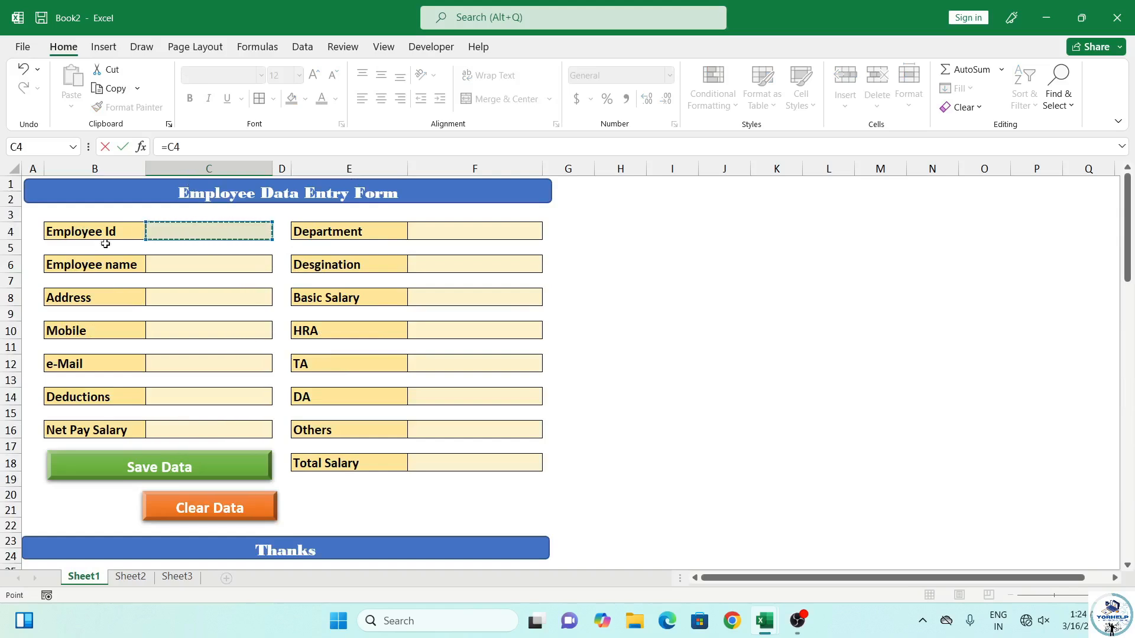
pyautogui.press('Return')
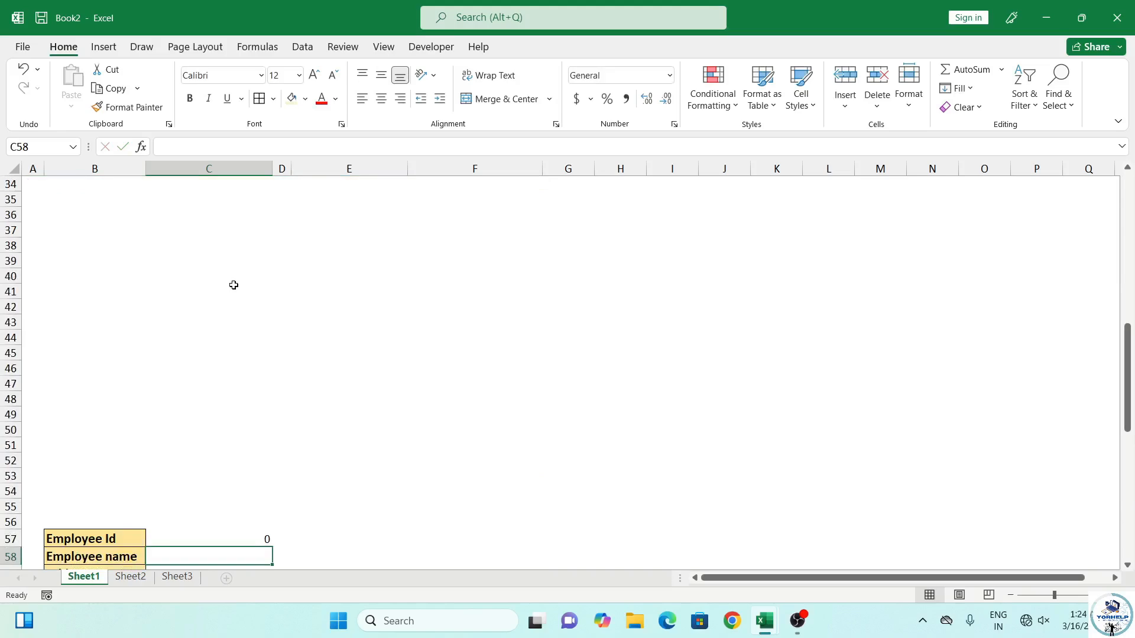
pyautogui.write('=')
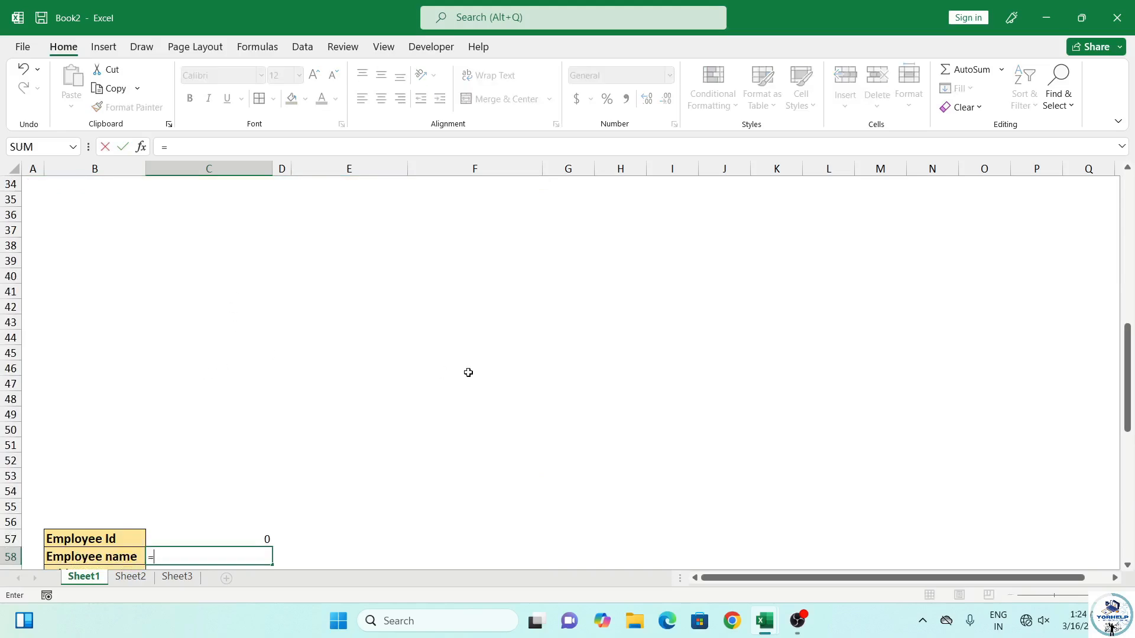
pyautogui.scroll(10, 465, 372)
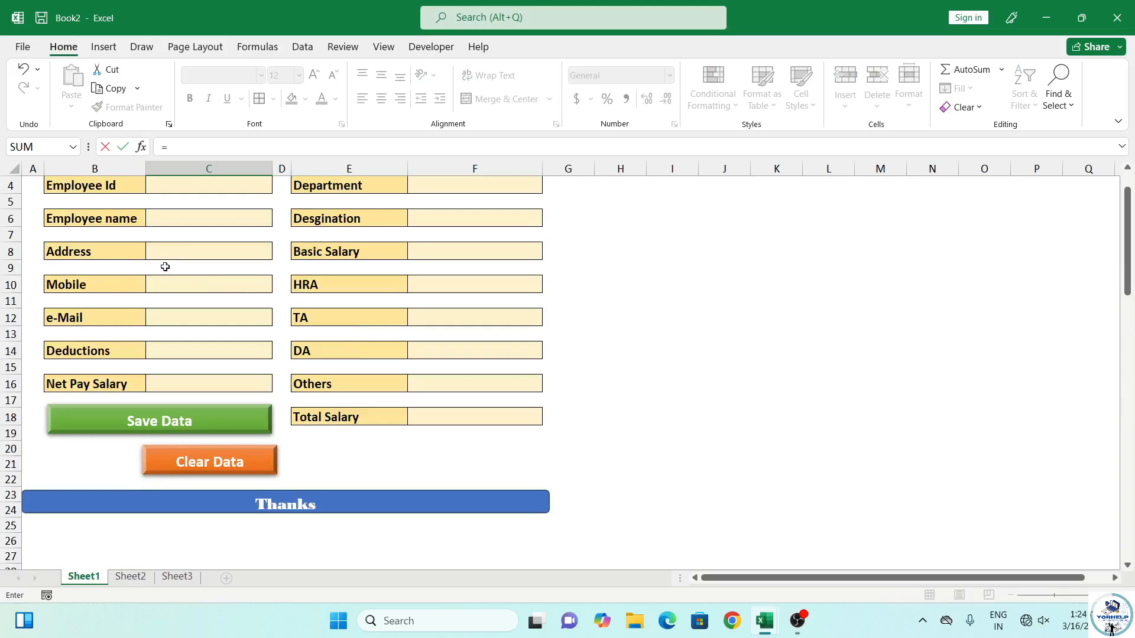
pyautogui.click(186, 218)
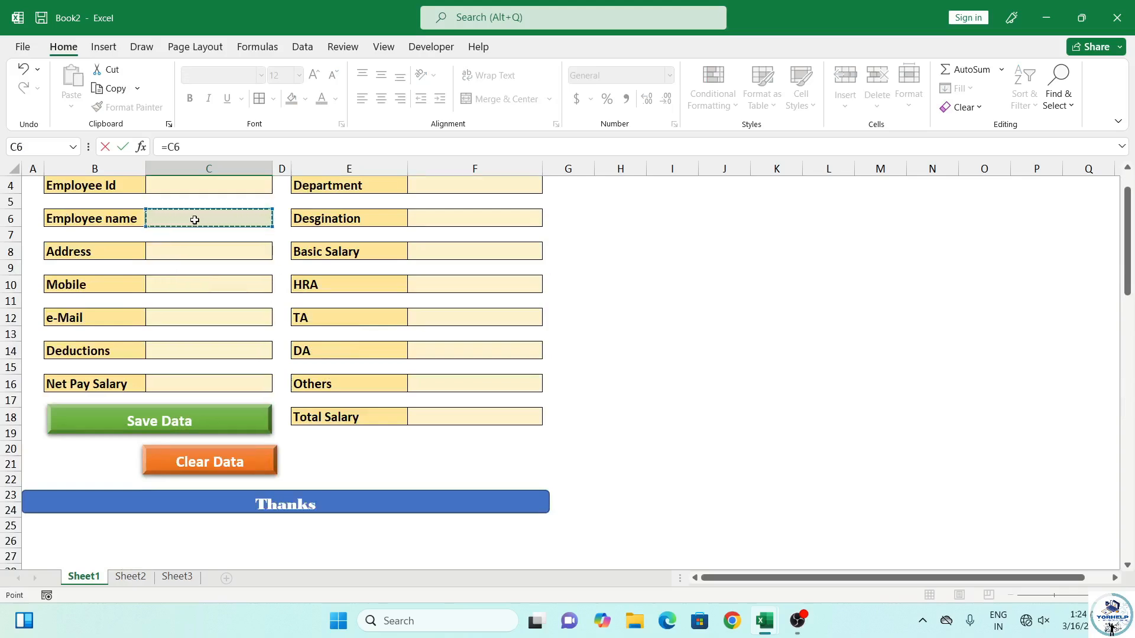
pyautogui.press('Return')
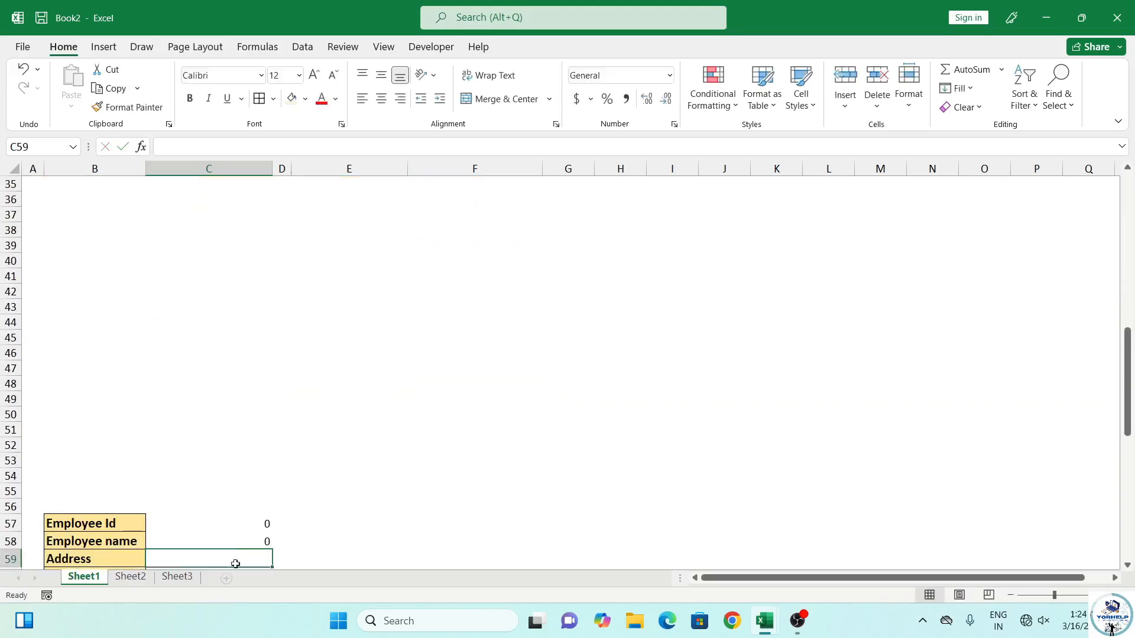
pyautogui.write('=')
pyautogui.scroll(8, 317, 464)
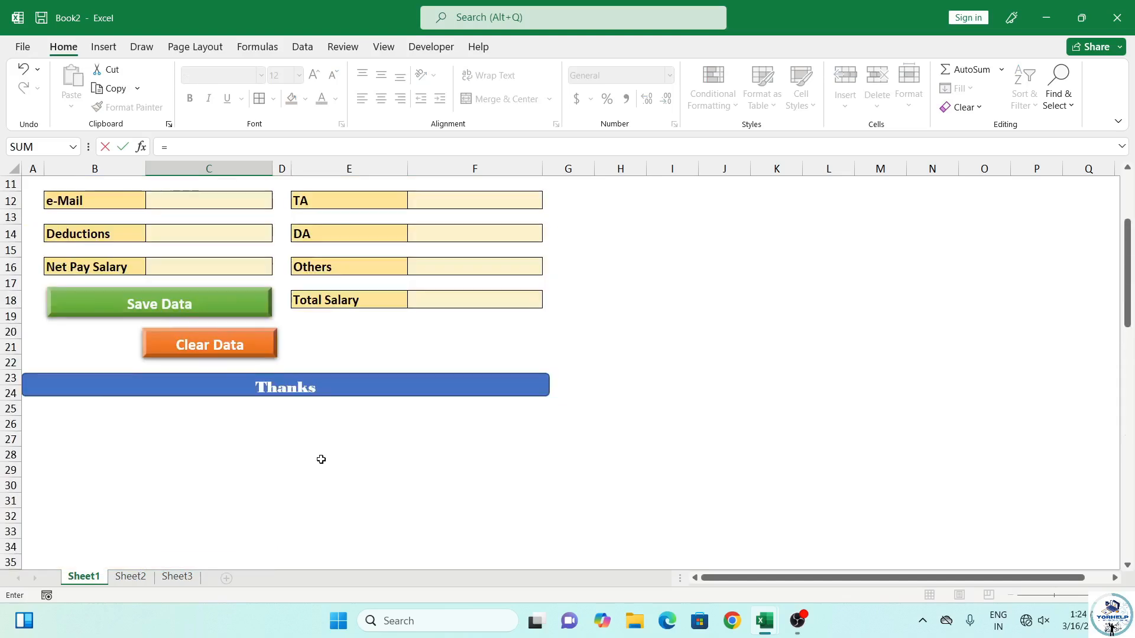
pyautogui.scroll(2, 148, 269)
pyautogui.scroll(1, 190, 244)
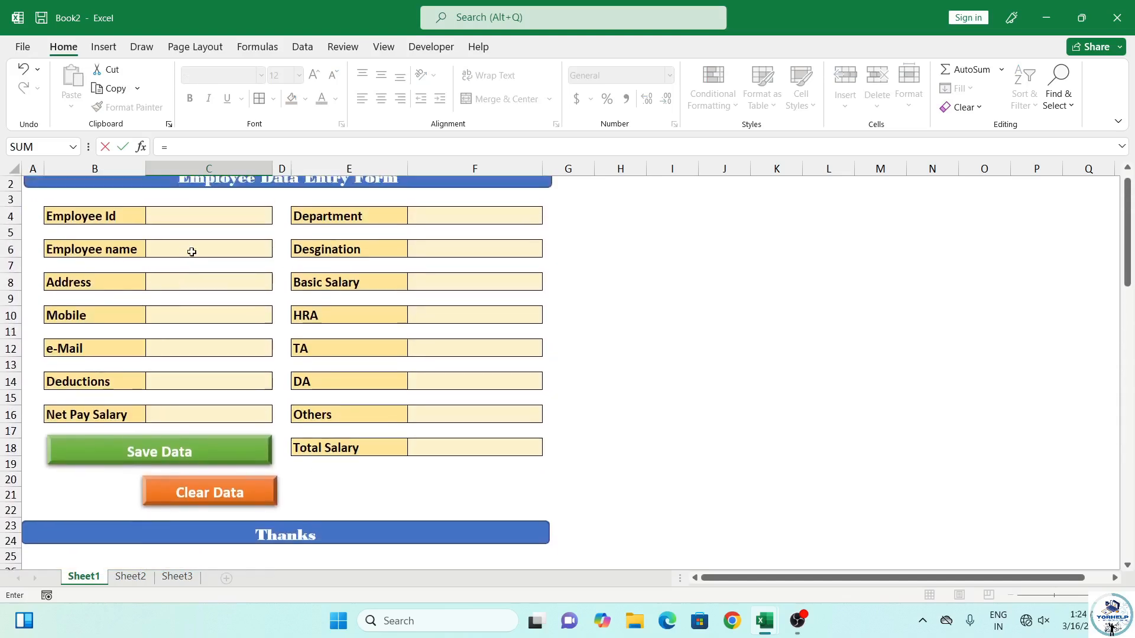
pyautogui.click(201, 284)
pyautogui.press('Return')
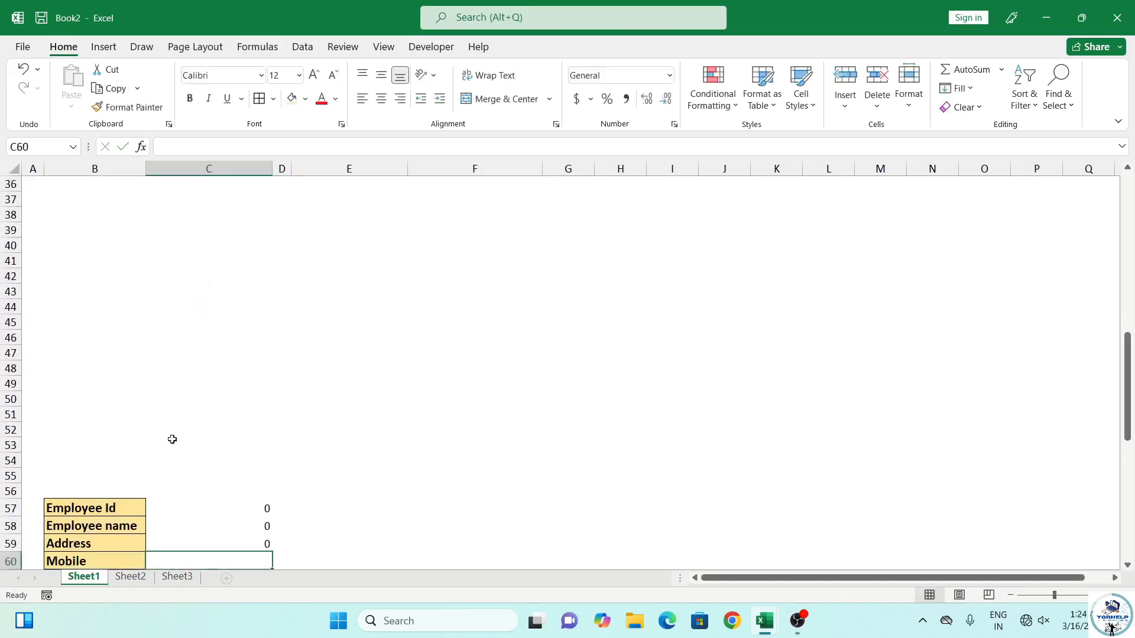
pyautogui.write('=')
pyautogui.scroll(12, 387, 420)
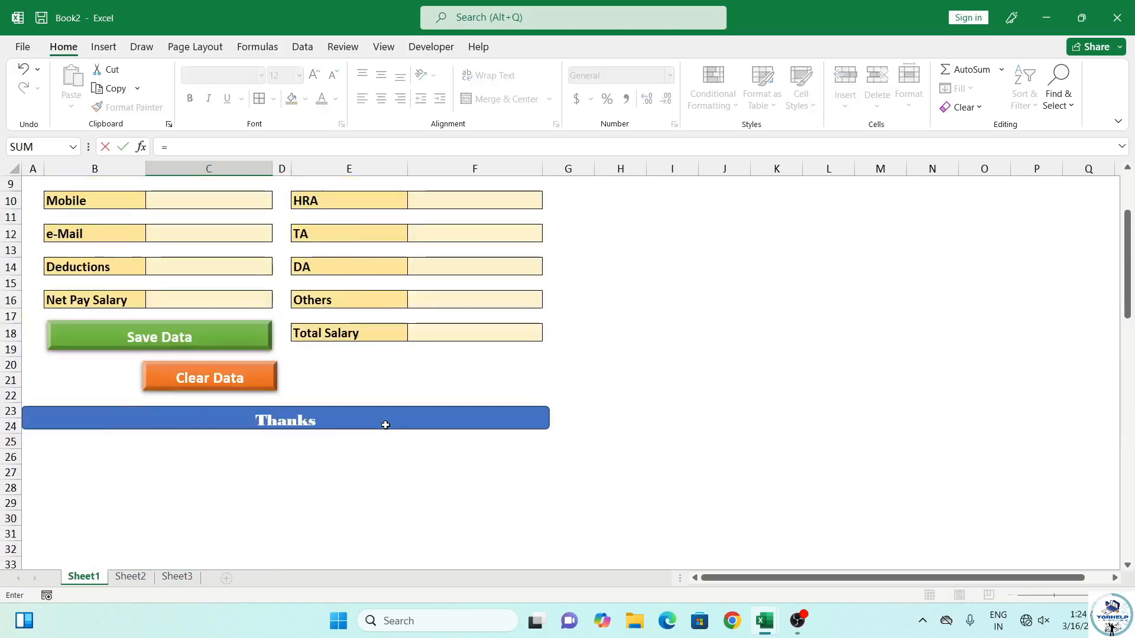
pyautogui.click(157, 330)
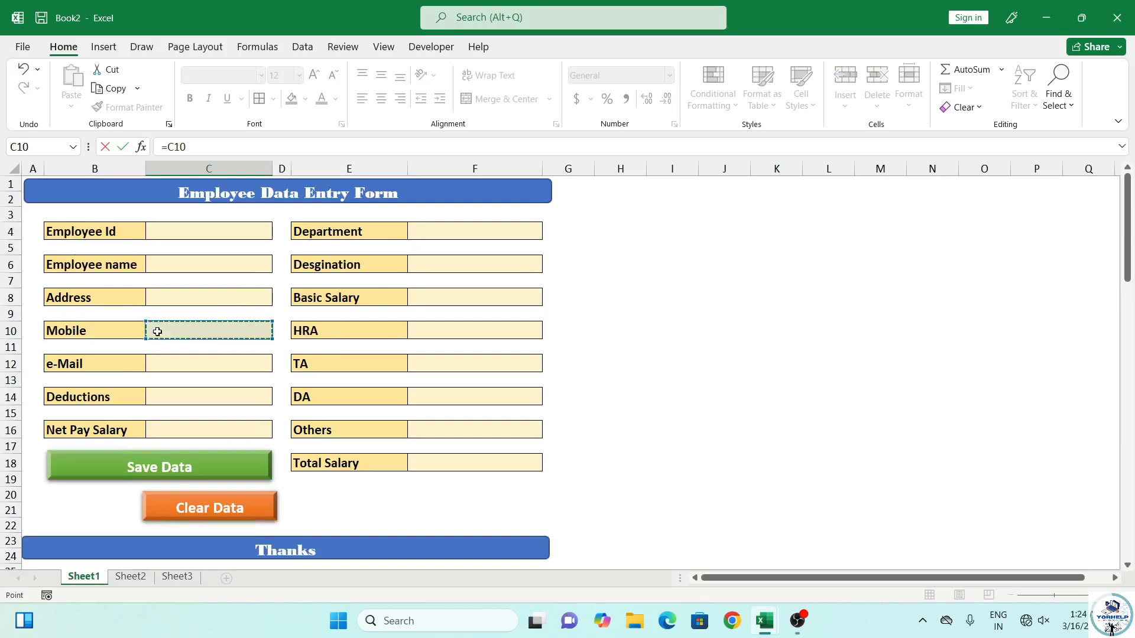
pyautogui.press('Return')
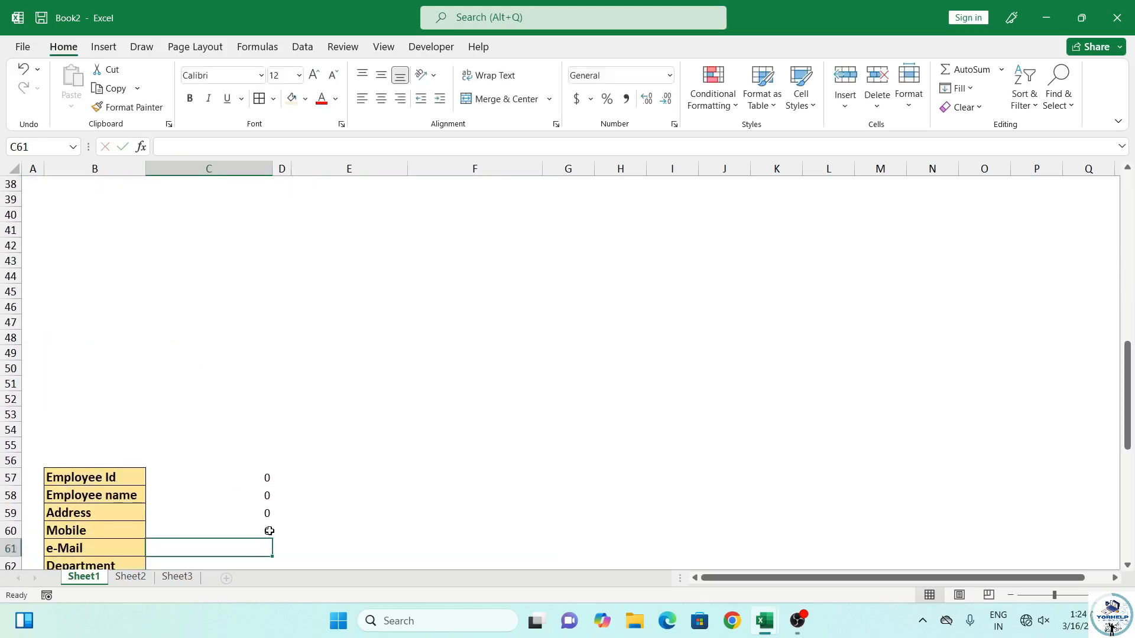
pyautogui.write('=')
pyautogui.scroll(8, 253, 473)
pyautogui.scroll(5, 251, 458)
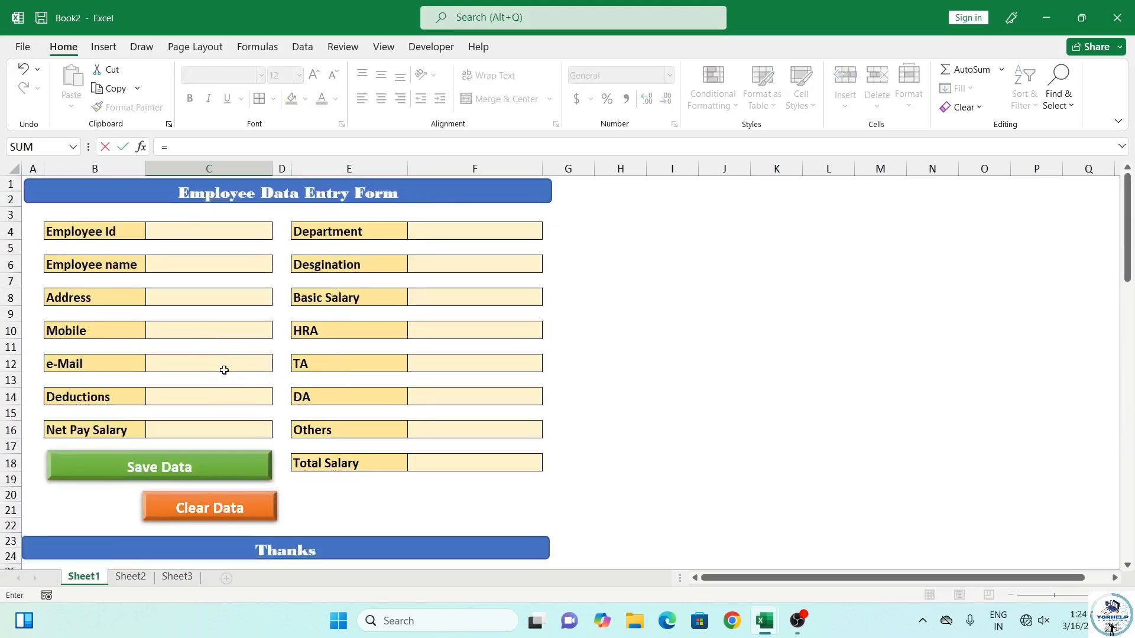
pyautogui.click(223, 370)
pyautogui.press('Return')
# Link Department, Desgination, Basic Salary and HRA to form cells F4, F6, F8, F10
pyautogui.write('=')
pyautogui.scroll(13, 219, 420)
pyautogui.click(433, 240)
pyautogui.press('Return')
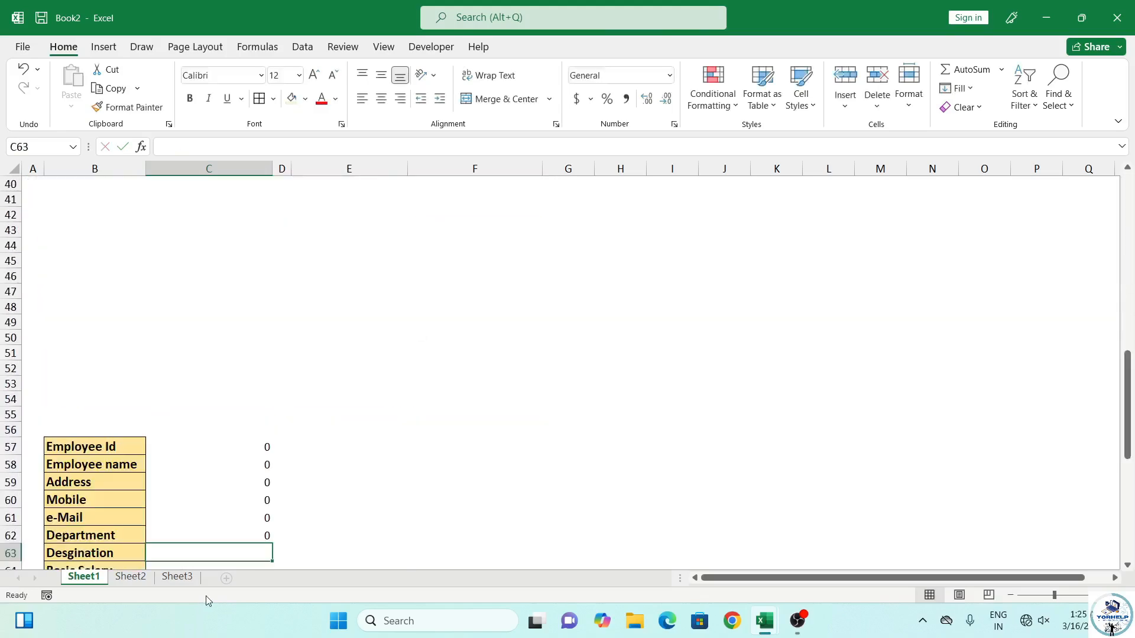
pyautogui.write('=')
pyautogui.scroll(13, 451, 274)
pyautogui.click(449, 217)
pyautogui.press('Return')
pyautogui.write('=')
pyautogui.scroll(13, 437, 355)
pyautogui.click(435, 298)
pyautogui.press('Return')
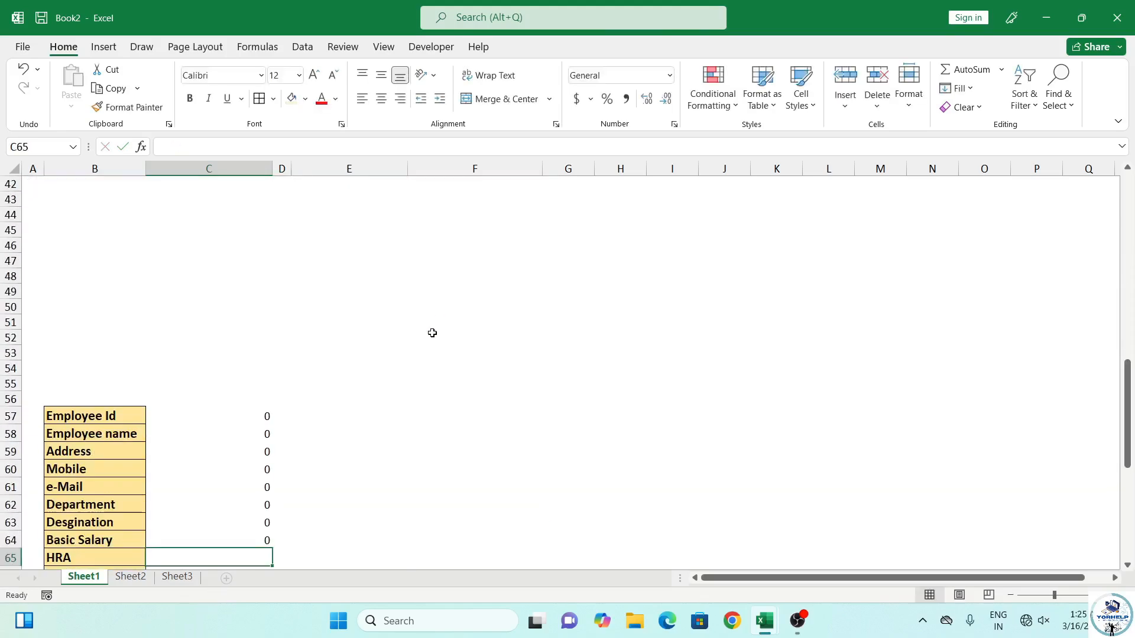
pyautogui.write('=')
pyautogui.scroll(13, 400, 426)
pyautogui.click(446, 331)
pyautogui.press('Return')
# Link TA, DA, Others and Total Salary to form cells F12, F14, F16, F18
pyautogui.write('=')
pyautogui.scroll(8, 377, 490)
pyautogui.scroll(4, 377, 489)
pyautogui.click(455, 267)
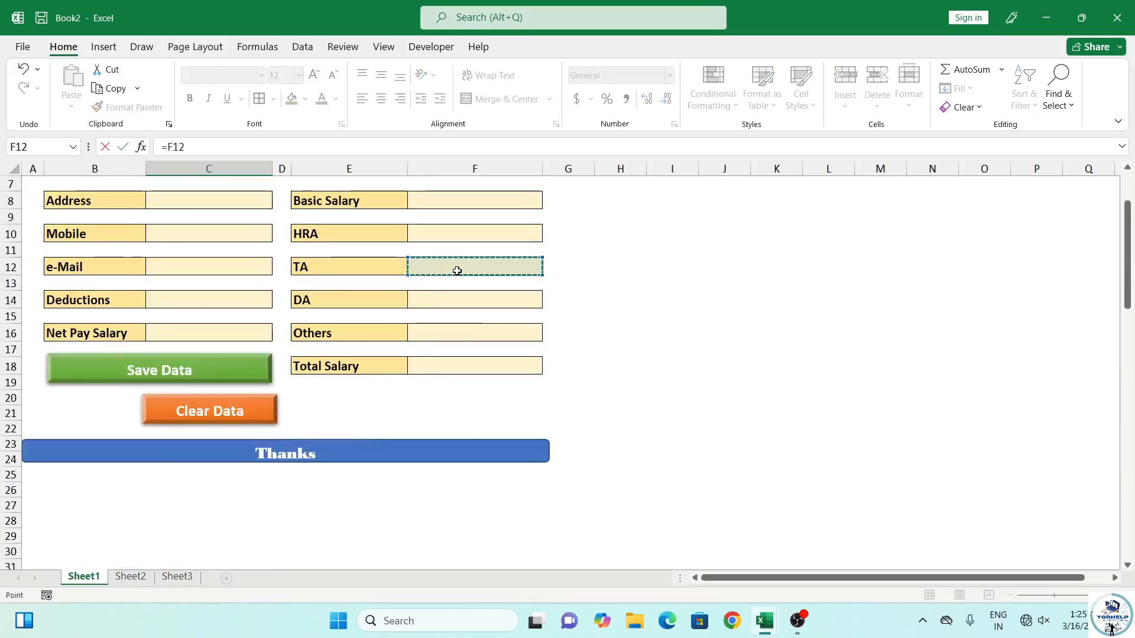
pyautogui.press('Return')
pyautogui.write('=')
pyautogui.scroll(13, 355, 440)
pyautogui.click(447, 404)
pyautogui.press('Return')
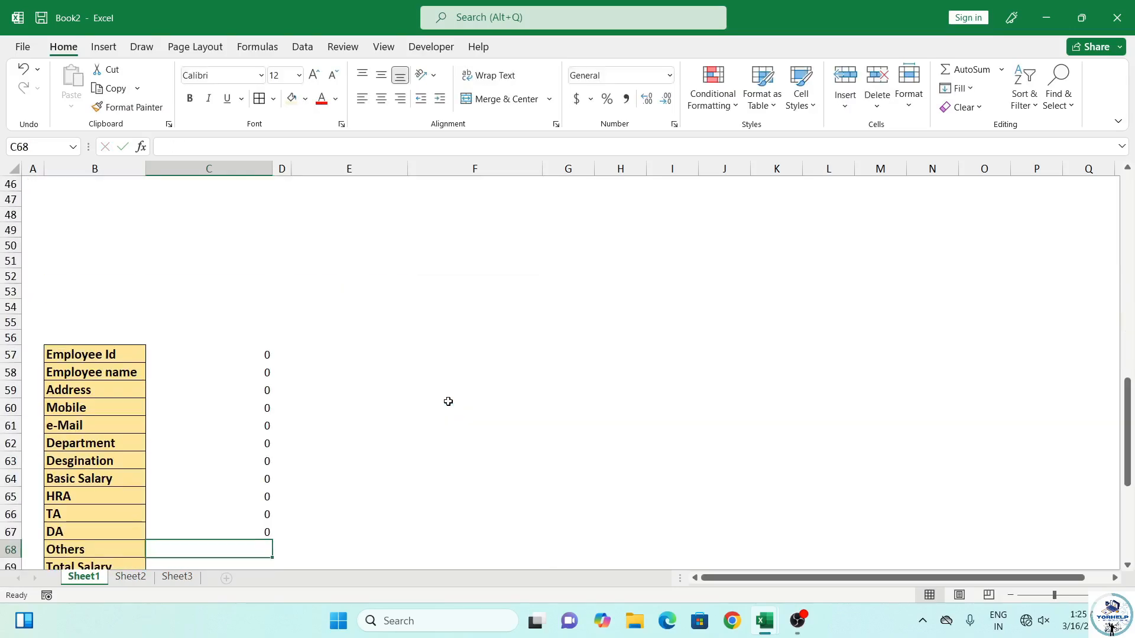
pyautogui.write('=')
pyautogui.scroll(13, 431, 396)
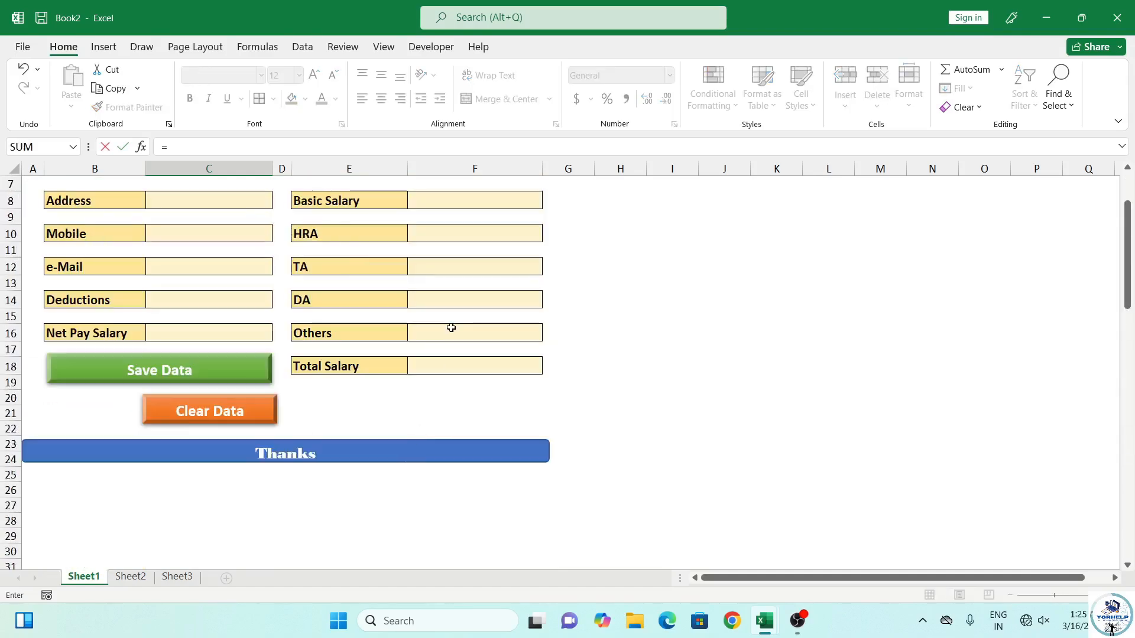
pyautogui.click(449, 327)
pyautogui.press('Return')
pyautogui.write('=')
pyautogui.scroll(8, 402, 532)
pyautogui.scroll(7, 473, 473)
pyautogui.click(463, 464)
pyautogui.press('Return')
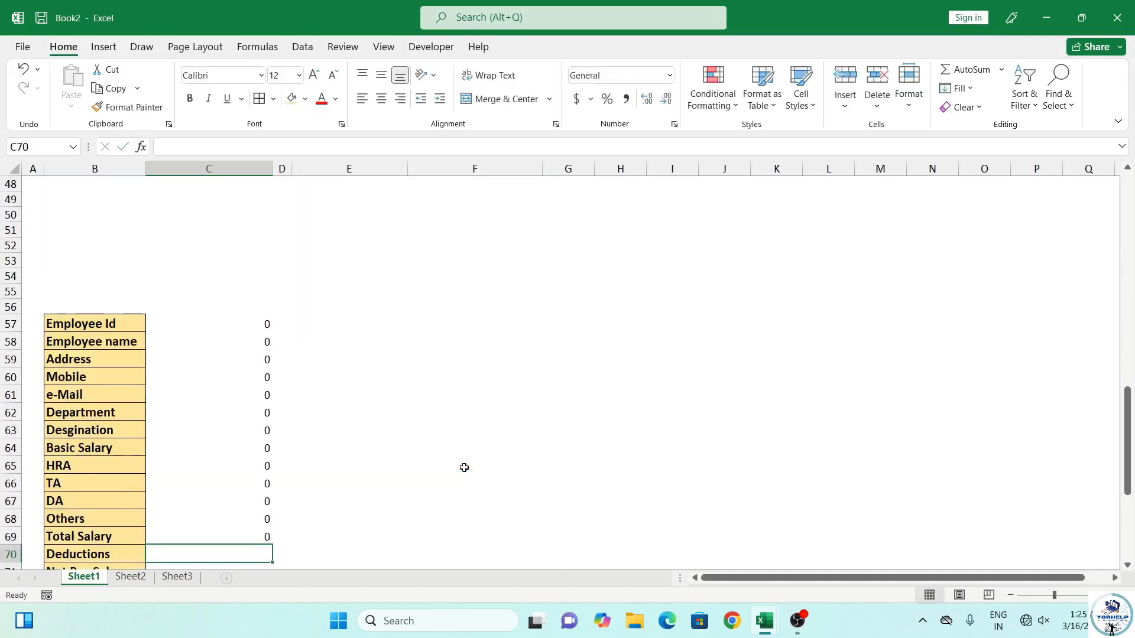
# Link Deductions and Net Pay Salary to form cells C14 and C16
pyautogui.write('=')
pyautogui.scroll(15, 416, 495)
pyautogui.click(215, 367)
pyautogui.press('Return')
pyautogui.write('=')
pyautogui.scroll(13, 215, 355)
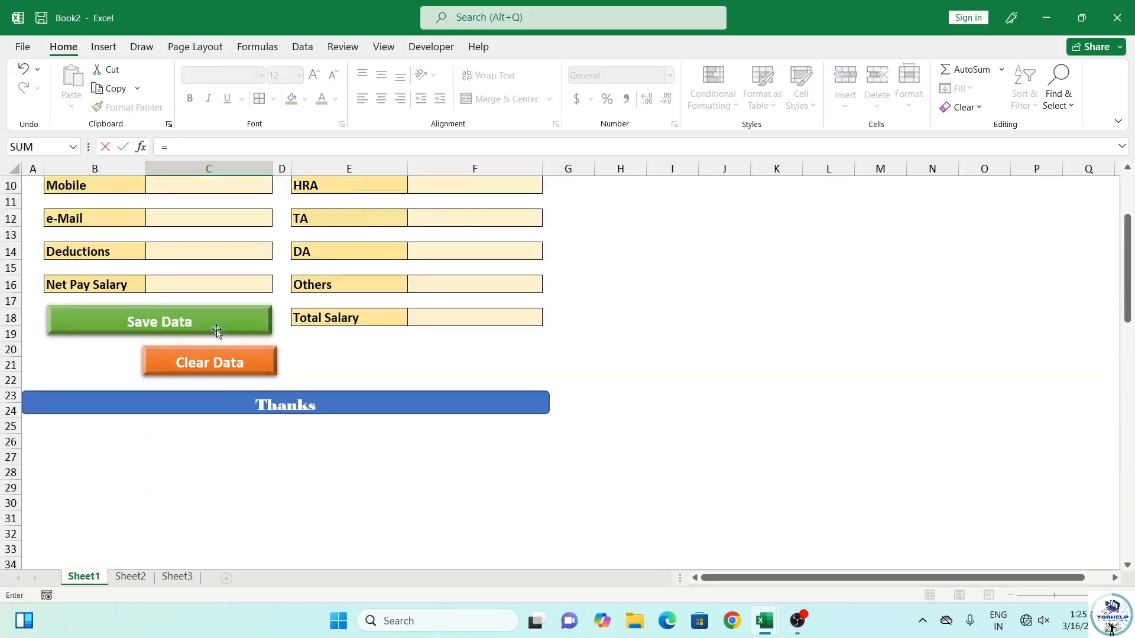
pyautogui.click(215, 285)
pyautogui.press('Return')
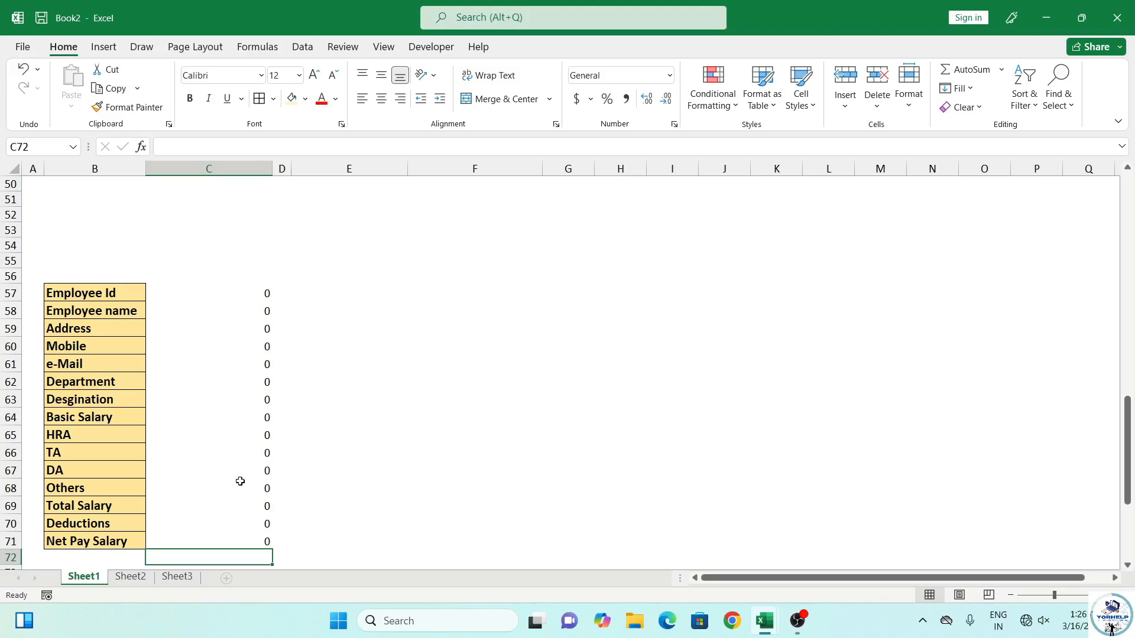
pyautogui.scroll(3, 262, 439)
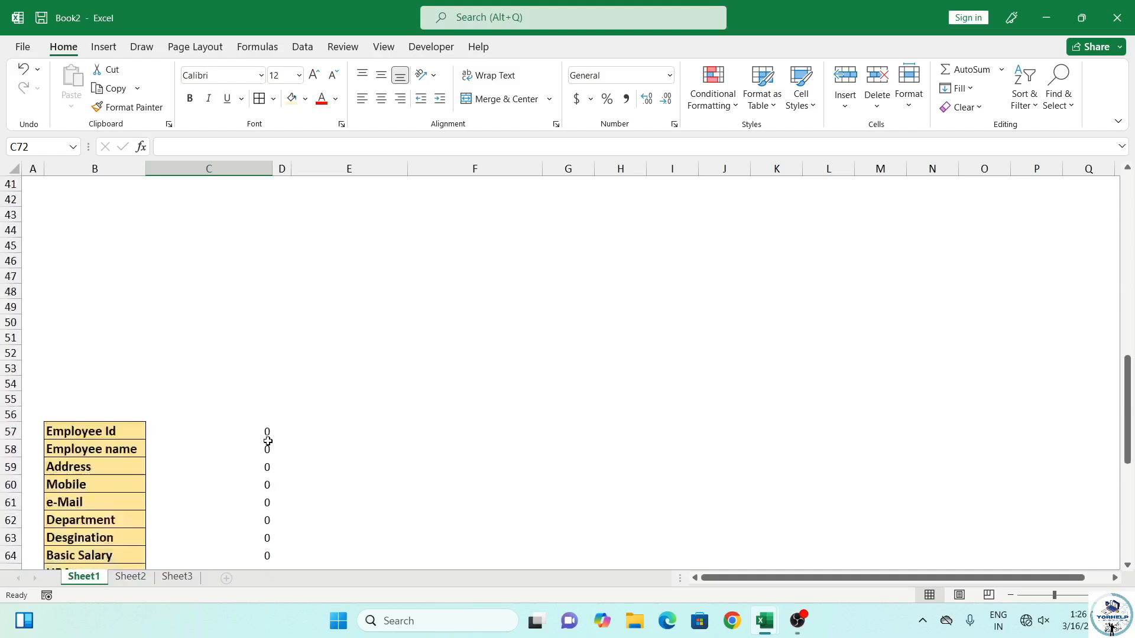
pyautogui.scroll(-3, 268, 436)
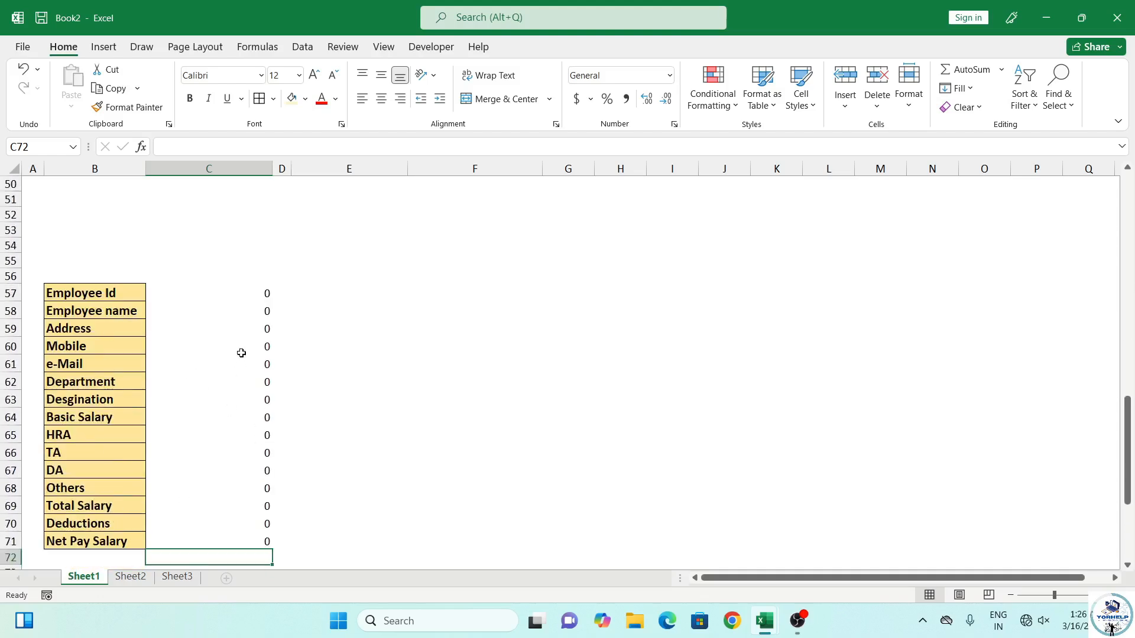
pyautogui.scroll(7, 258, 417)
pyautogui.scroll(9, 258, 417)
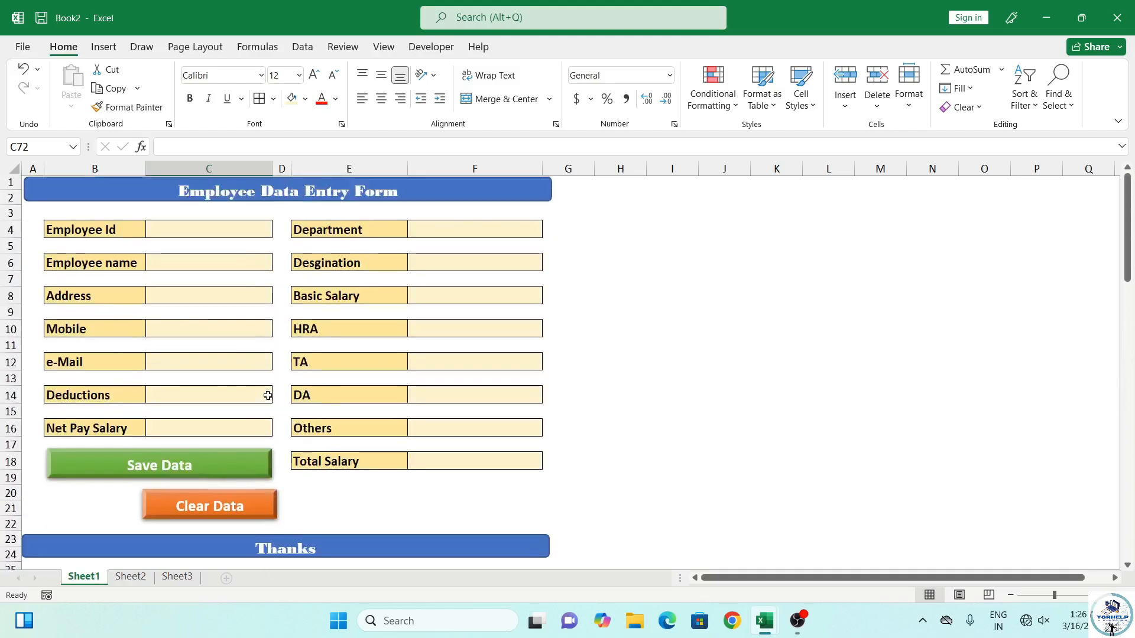
pyautogui.scroll(-15, 210, 534)
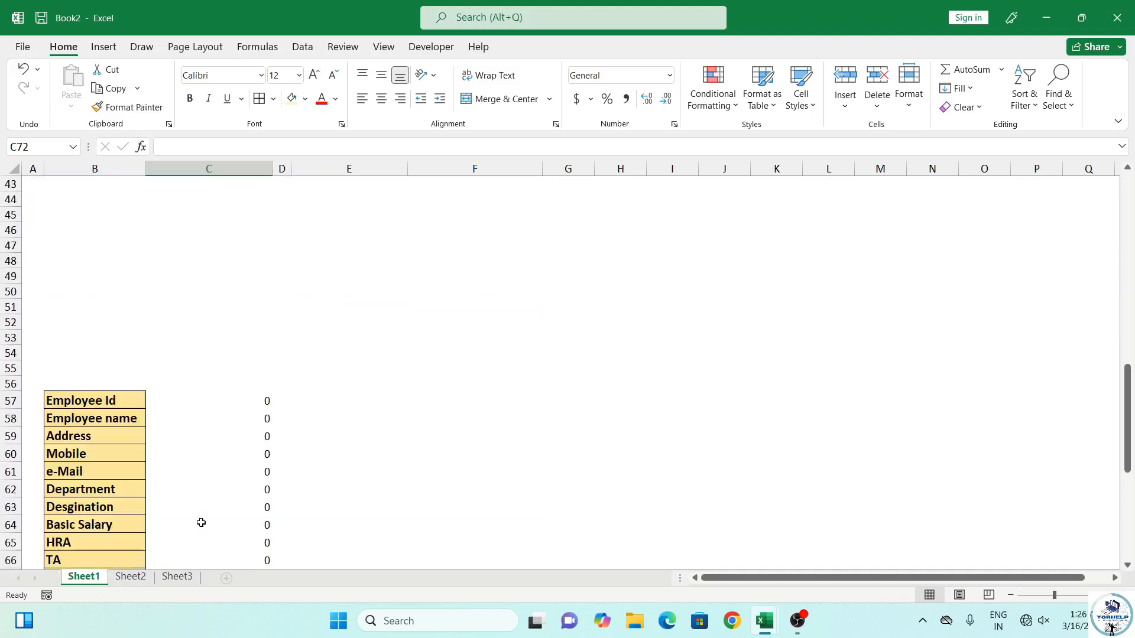
pyautogui.scroll(15, 201, 522)
# Enter Employee Id 1001, Department Sales, and the employee's name in the form
pyautogui.click(175, 229)
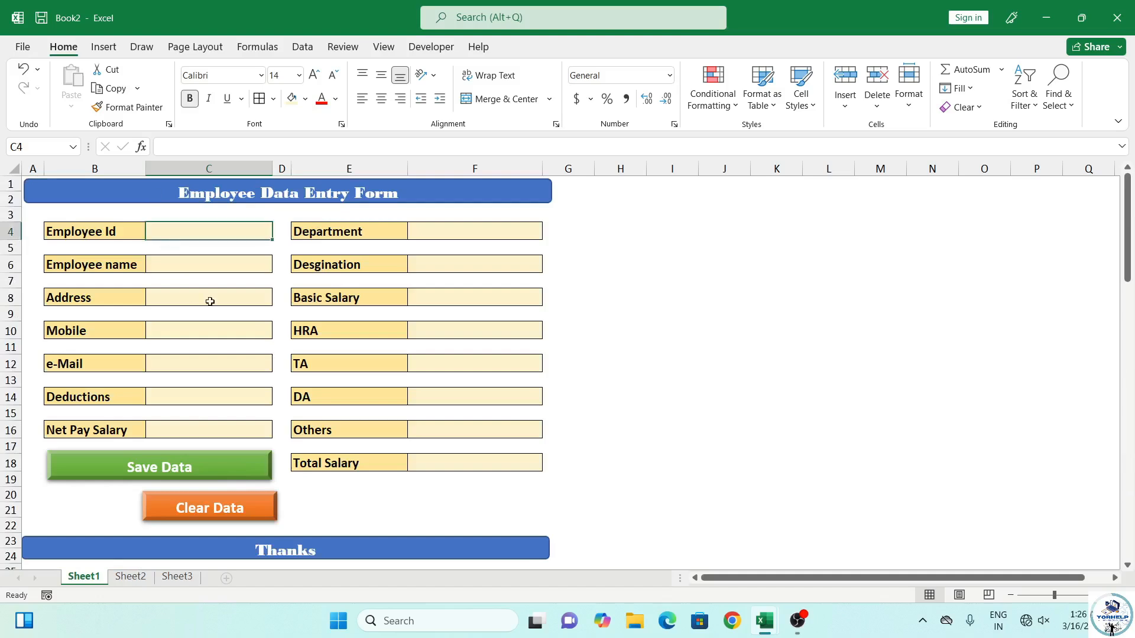
pyautogui.write('1001')
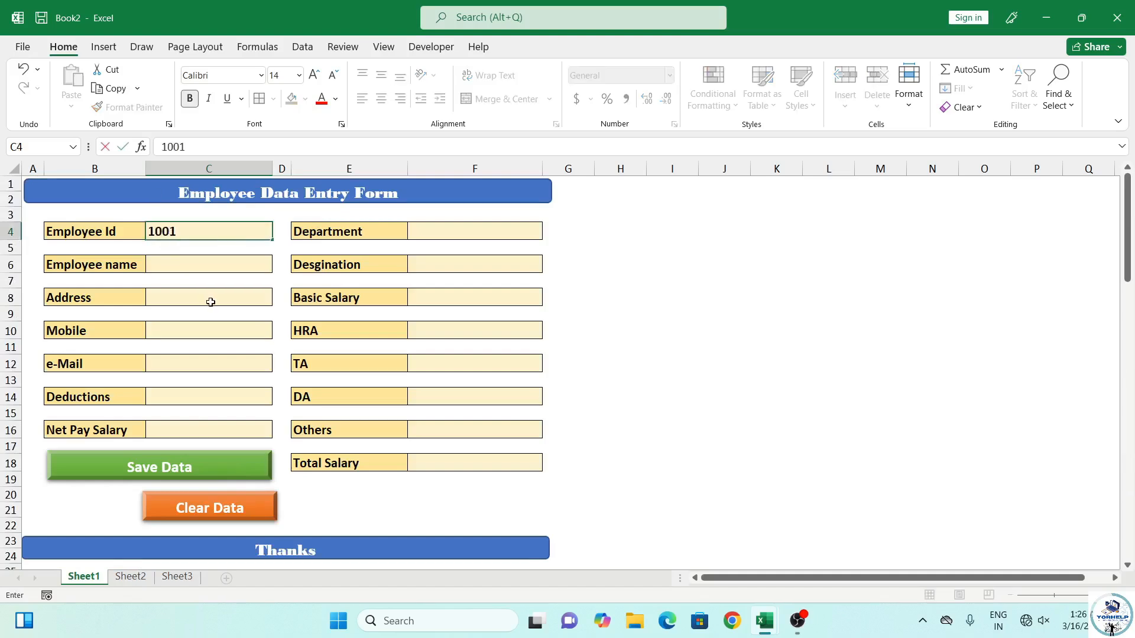
pyautogui.click(477, 236)
pyautogui.write('Sa')
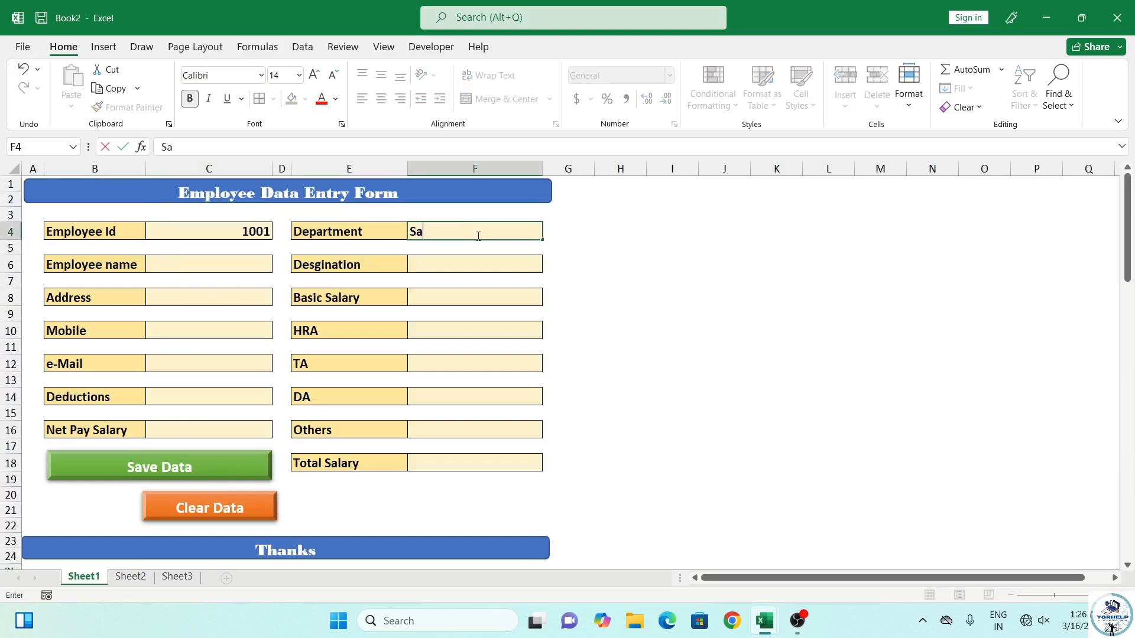
pyautogui.write('les')
pyautogui.click(212, 261)
pyautogui.write('Harmit')
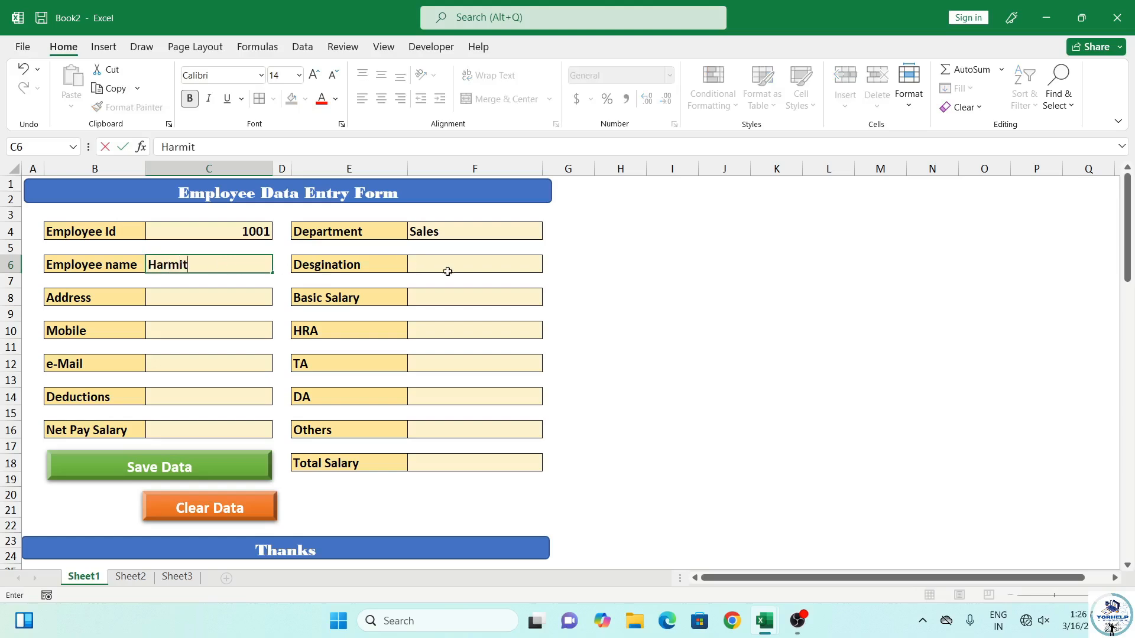
# Enter designation Sales Executive and basic salary 35000
pyautogui.click(456, 267)
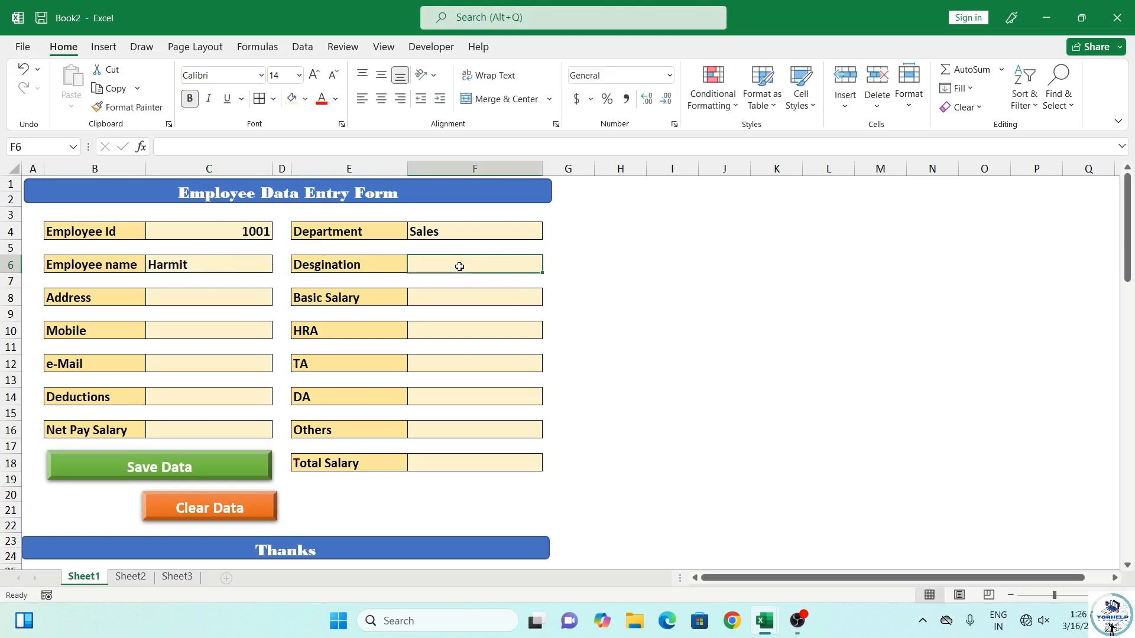
pyautogui.write('Sales')
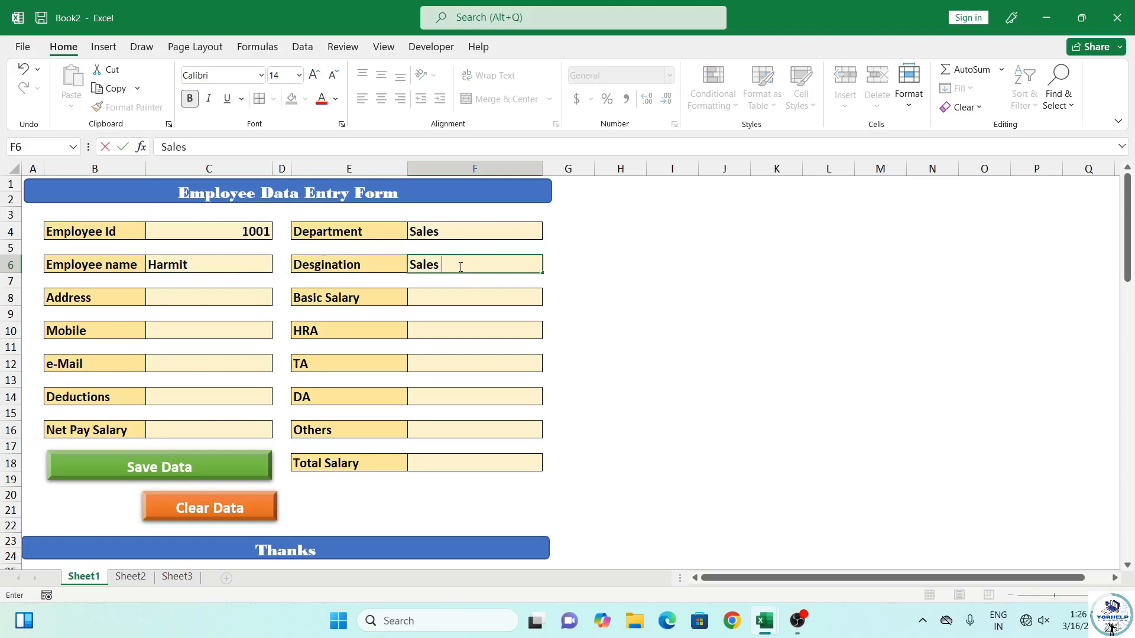
pyautogui.write(' Executive')
pyautogui.press('Return')
pyautogui.press('Return')
pyautogui.write('35000')
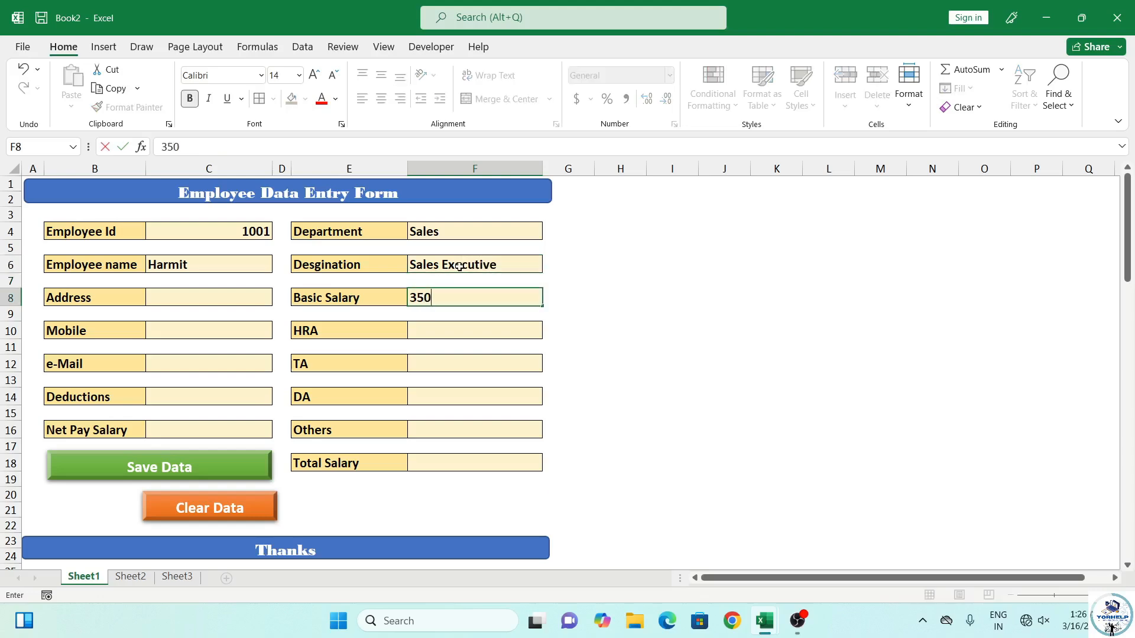
pyautogui.press('Return')
pyautogui.press('Return')
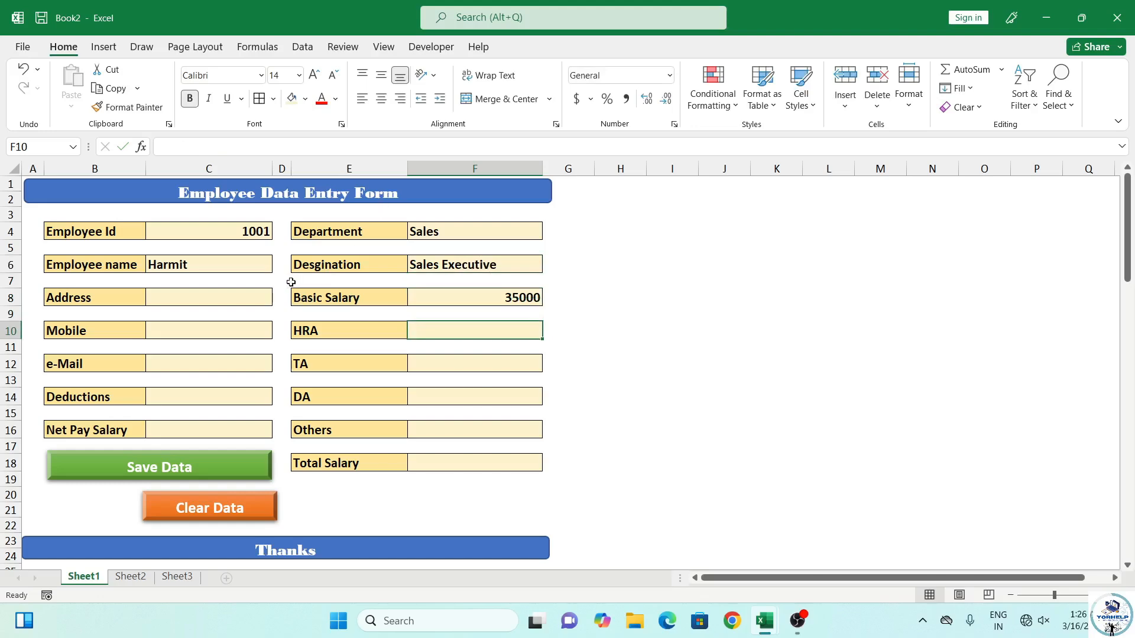
pyautogui.click(240, 296)
# Left-align the form's input values in C4:C16 and column F, including basic salary 35000
pyautogui.moveTo(214, 239); pyautogui.dragTo(228, 431)
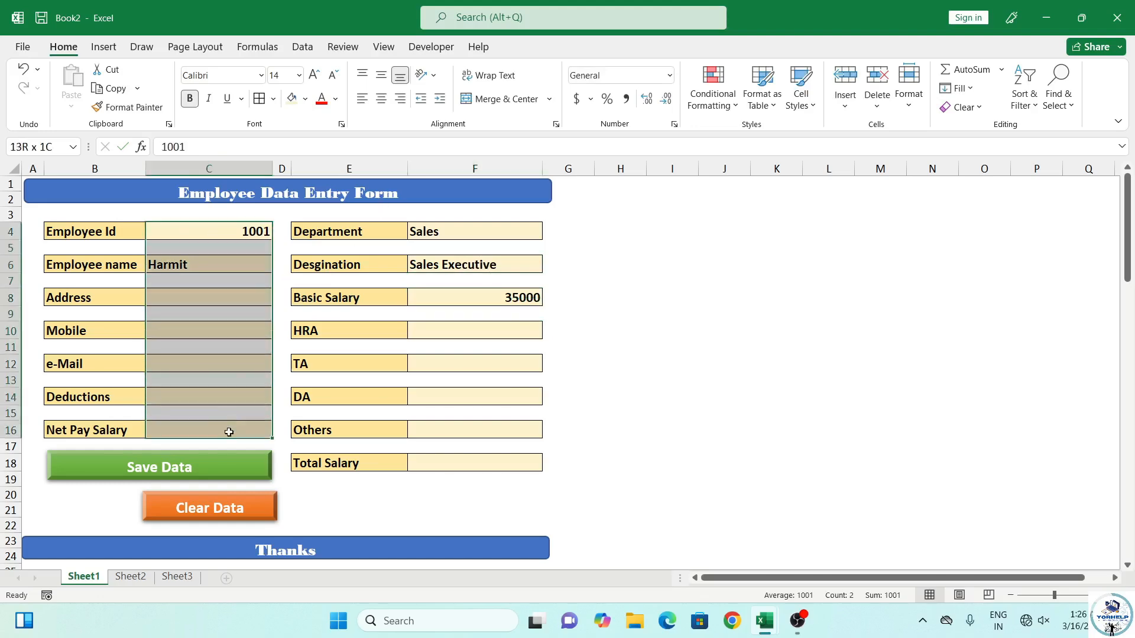
pyautogui.click(363, 103)
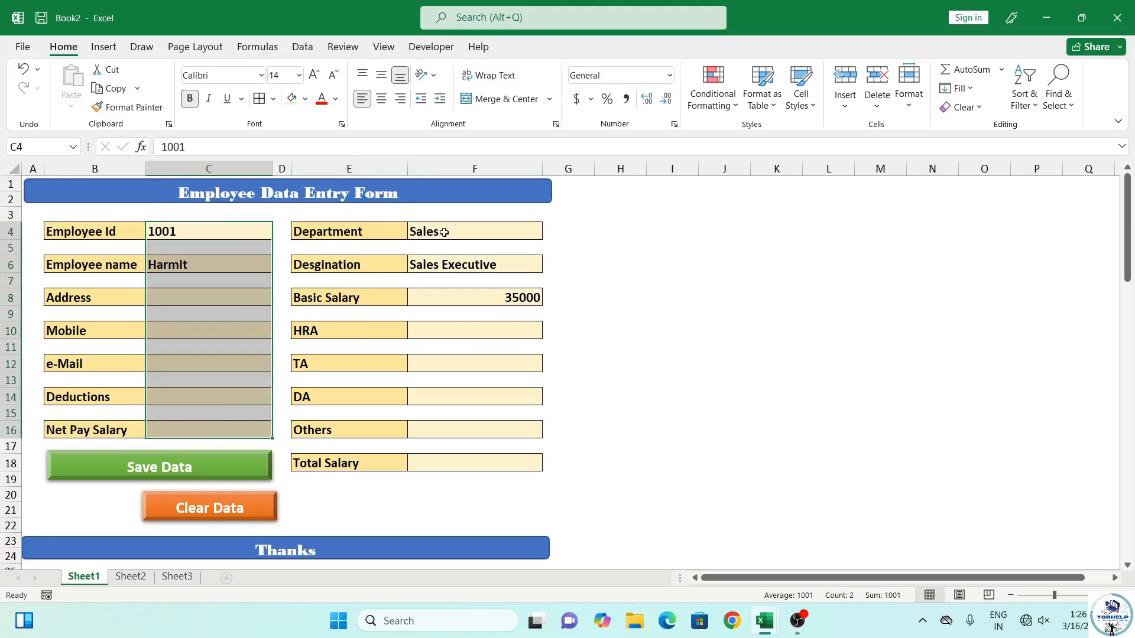
pyautogui.moveTo(446, 231); pyautogui.dragTo(451, 484)
pyautogui.click(362, 100)
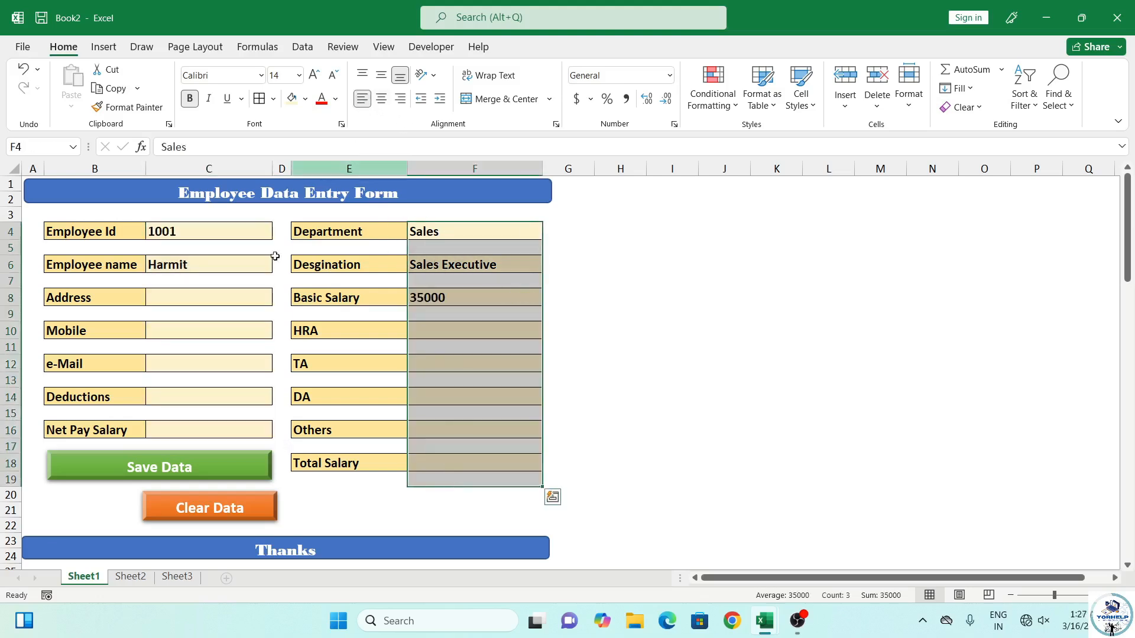
# Fill in the employee's address, mobile number and e-mail address in C8, C10 and C12
pyautogui.click(211, 299)
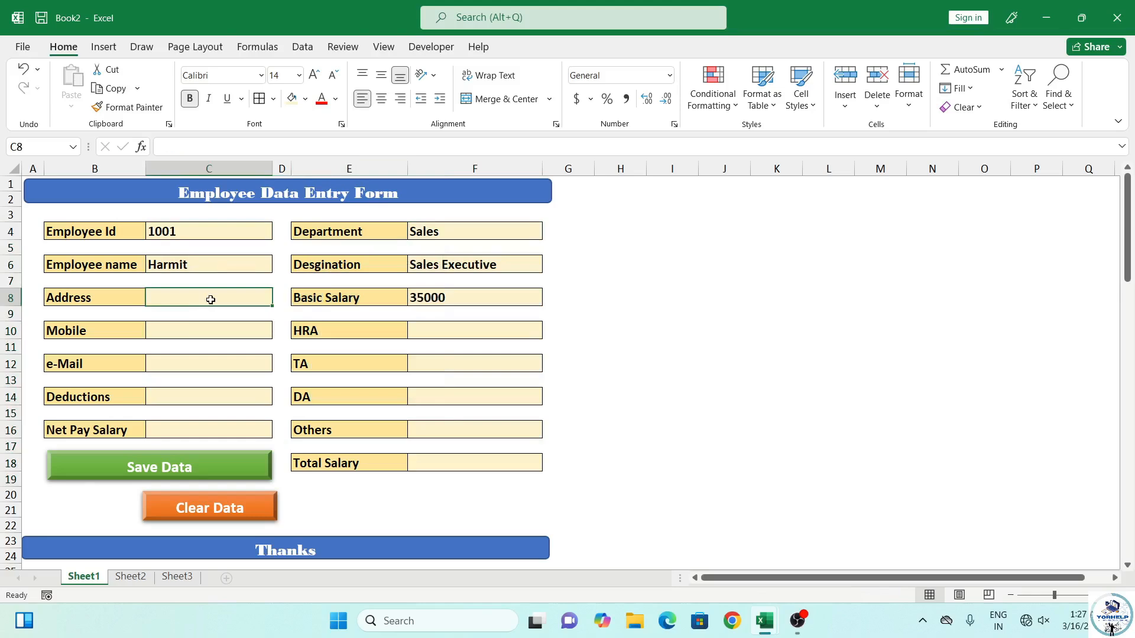
pyautogui.write('Kanpou')
pyautogui.press('BackSpace')
pyautogui.press('BackSpace')
pyautogui.write('ur')
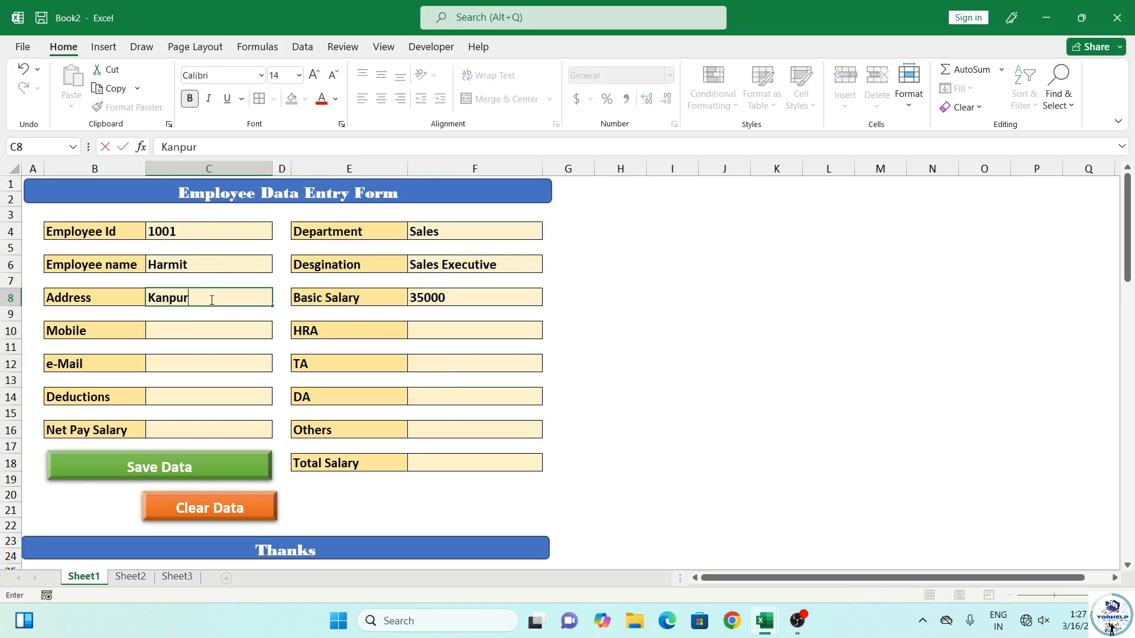
pyautogui.press('Return')
pyautogui.write('725362541')
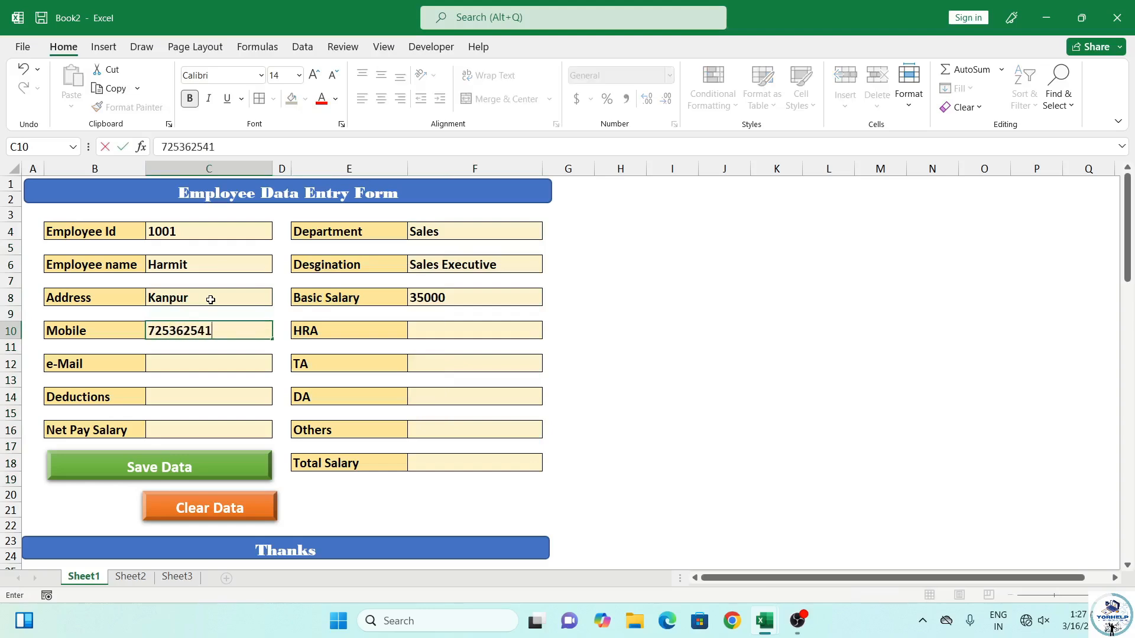
pyautogui.press('Return')
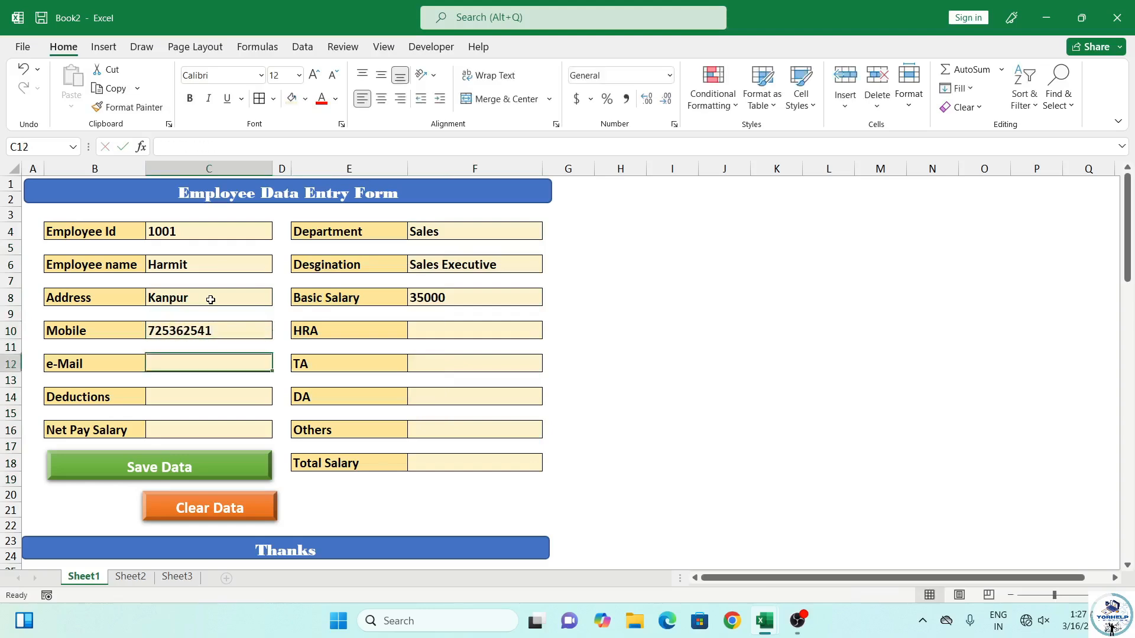
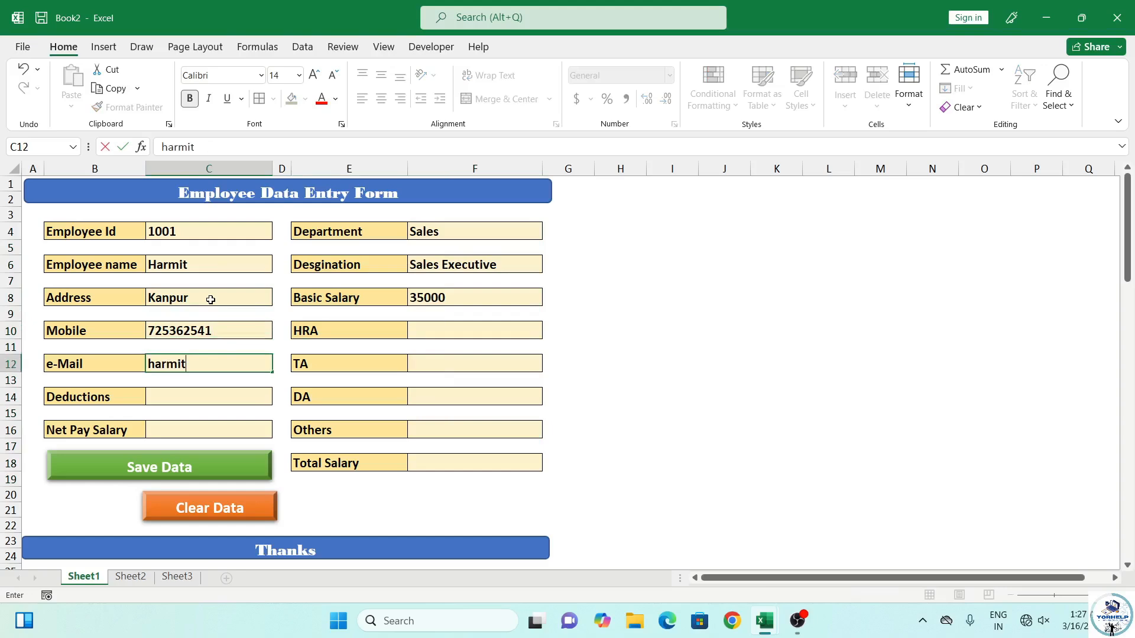
pyautogui.press('Return')
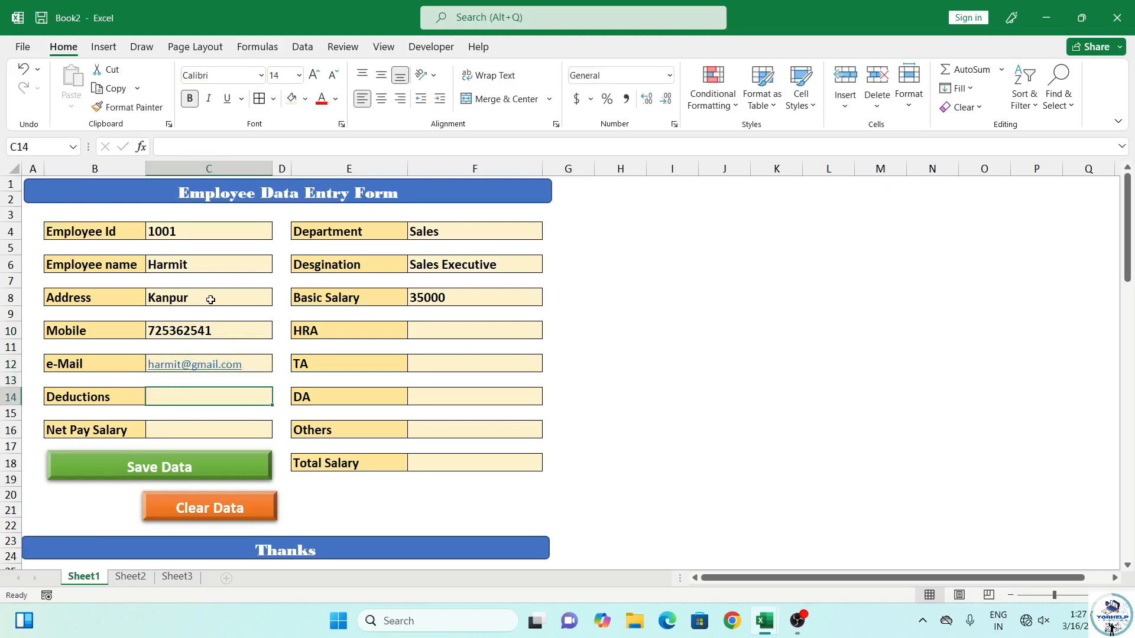
# Begin the HRA formula in F10, referencing the basic salary in F8
pyautogui.press('Right')
pyautogui.press('Right')
pyautogui.press('Right')
pyautogui.press('Up')
pyautogui.press('Up')
pyautogui.press('Up')
pyautogui.press('Up')
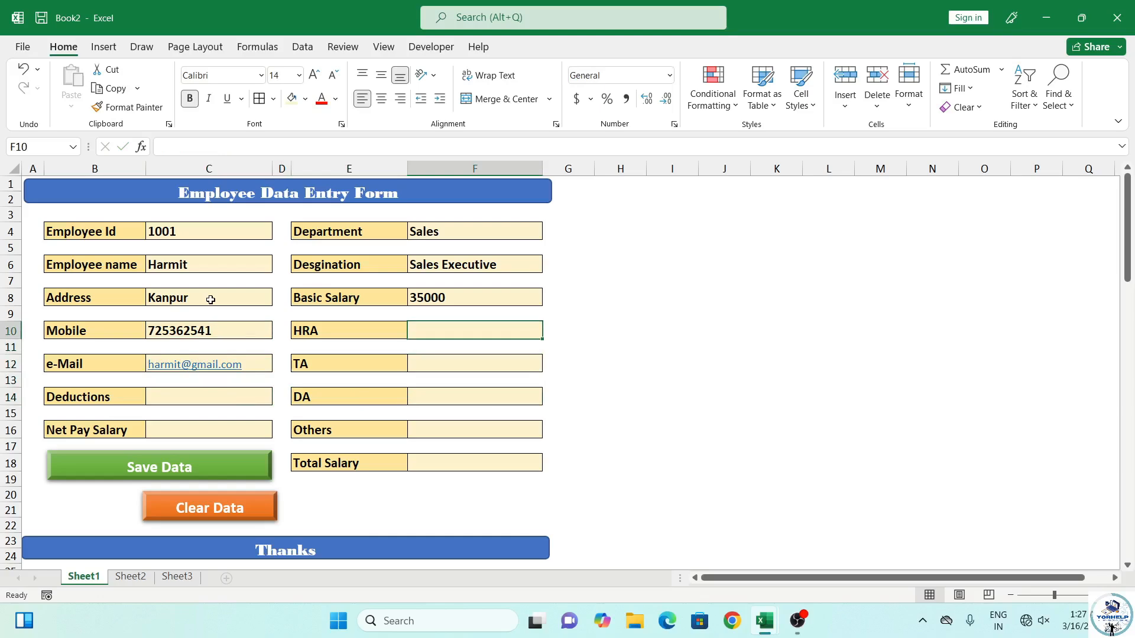
pyautogui.write('=')
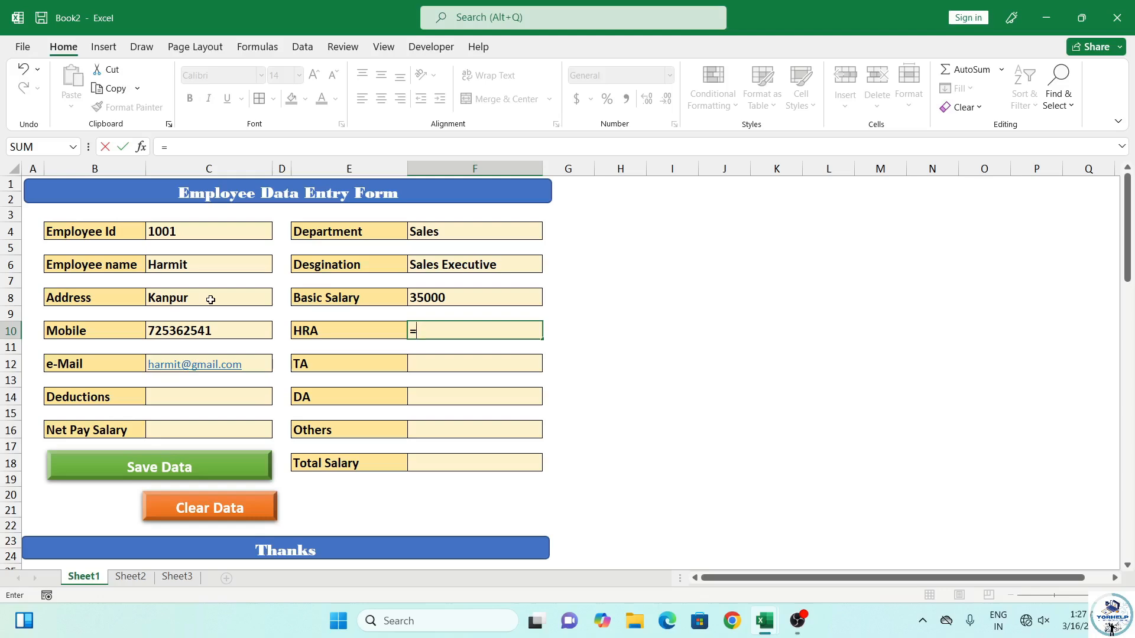
pyautogui.click(458, 298)
# Complete the HRA formula in F10 as 10% of basic salary, giving 3500
pyautogui.write('*')
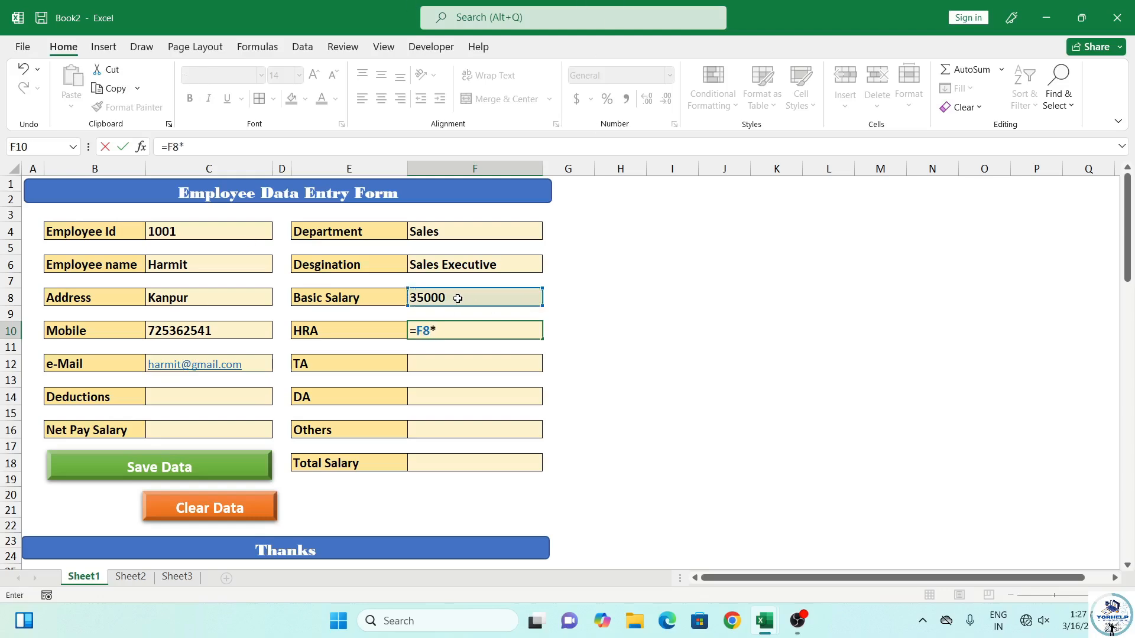
pyautogui.write('11')
pyautogui.write('0')
pyautogui.write('%')
pyautogui.press('Return')
pyautogui.press('Down')
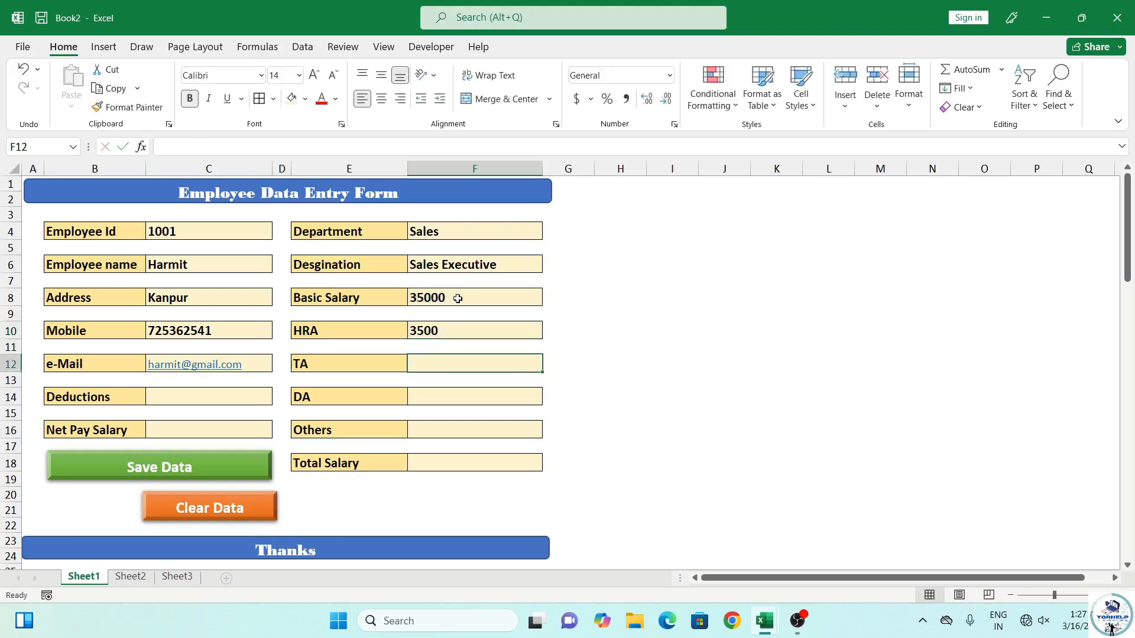
pyautogui.press('Down')
pyautogui.press('Down')
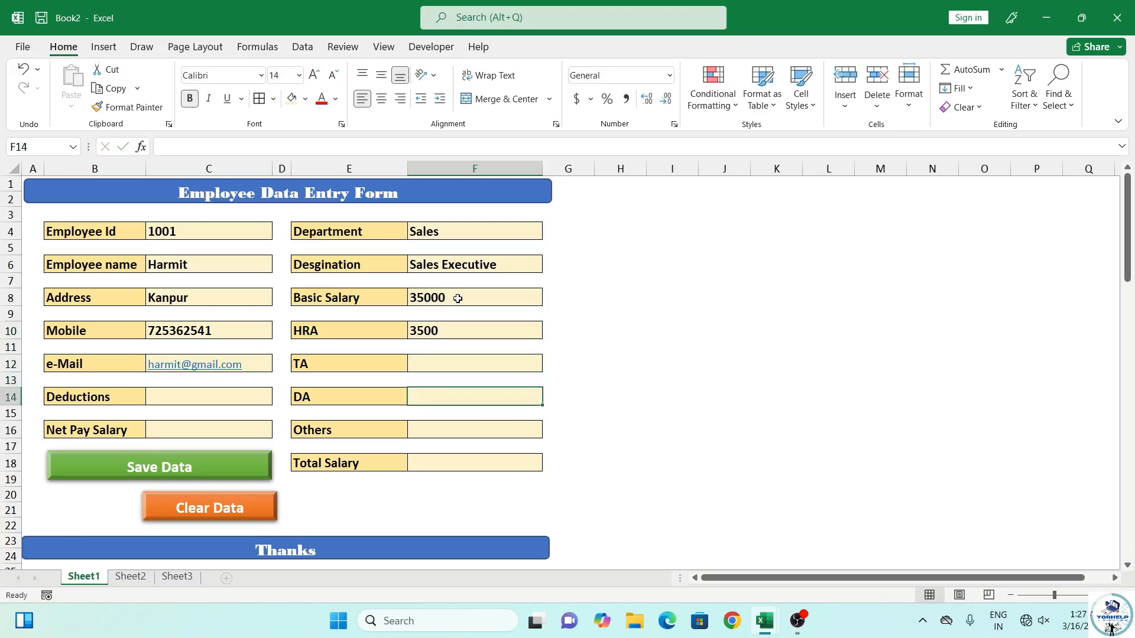
# Enter DA in F14 as =F8*40%, giving 14000
pyautogui.write('=')
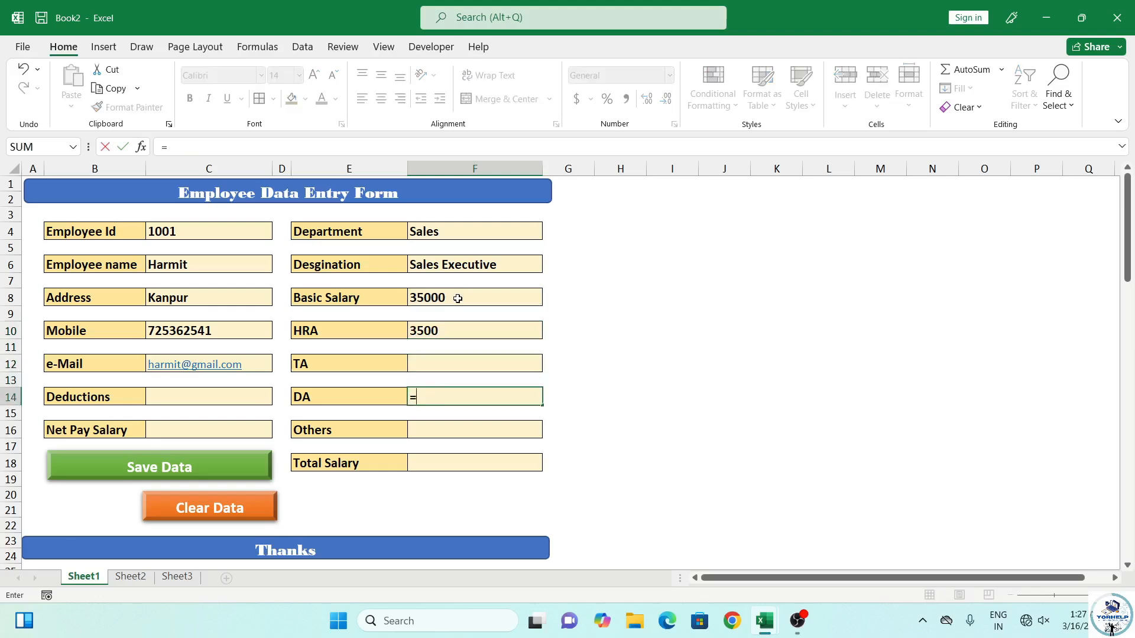
pyautogui.write('=')
pyautogui.click(539, 297)
pyautogui.write('40')
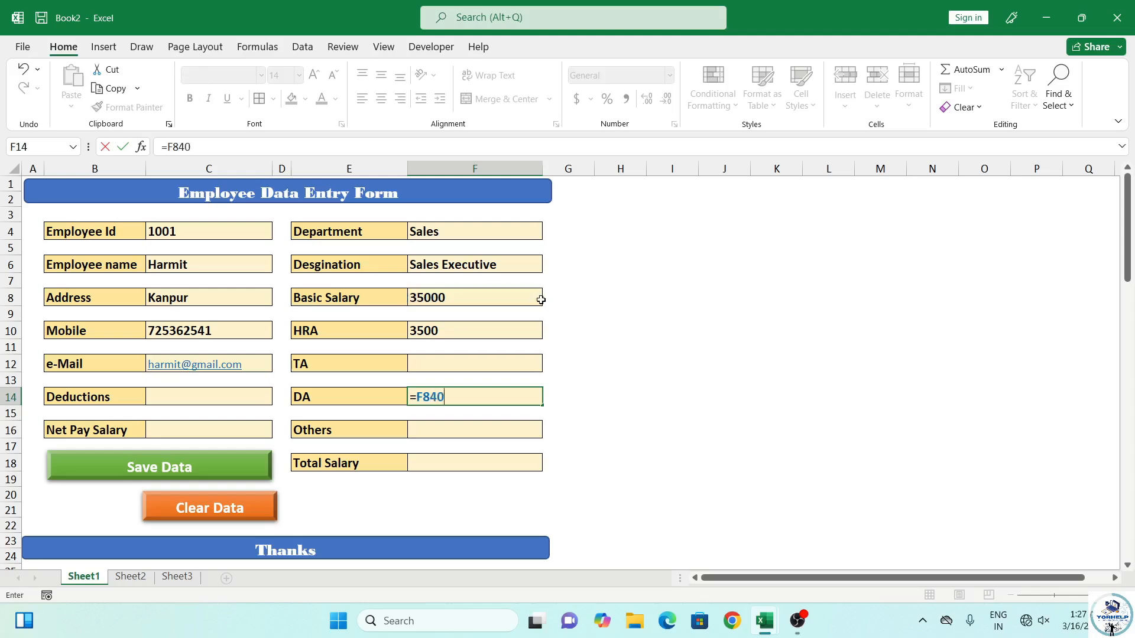
pyautogui.press('BackSpace')
pyautogui.press('BackSpace')
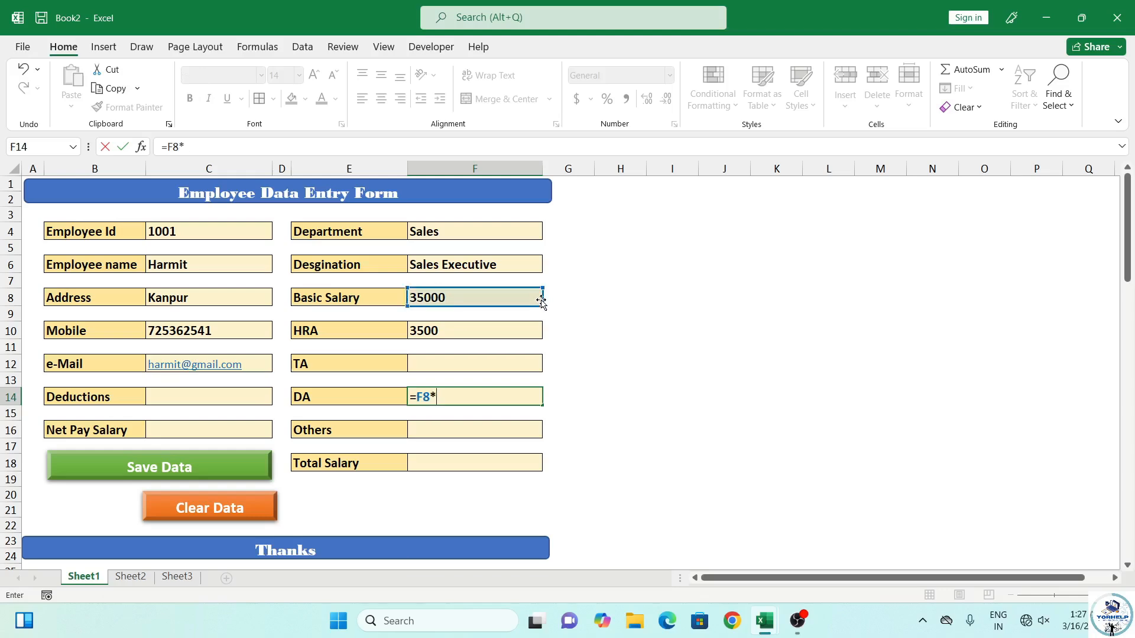
pyautogui.write('*40%')
pyautogui.press('Return')
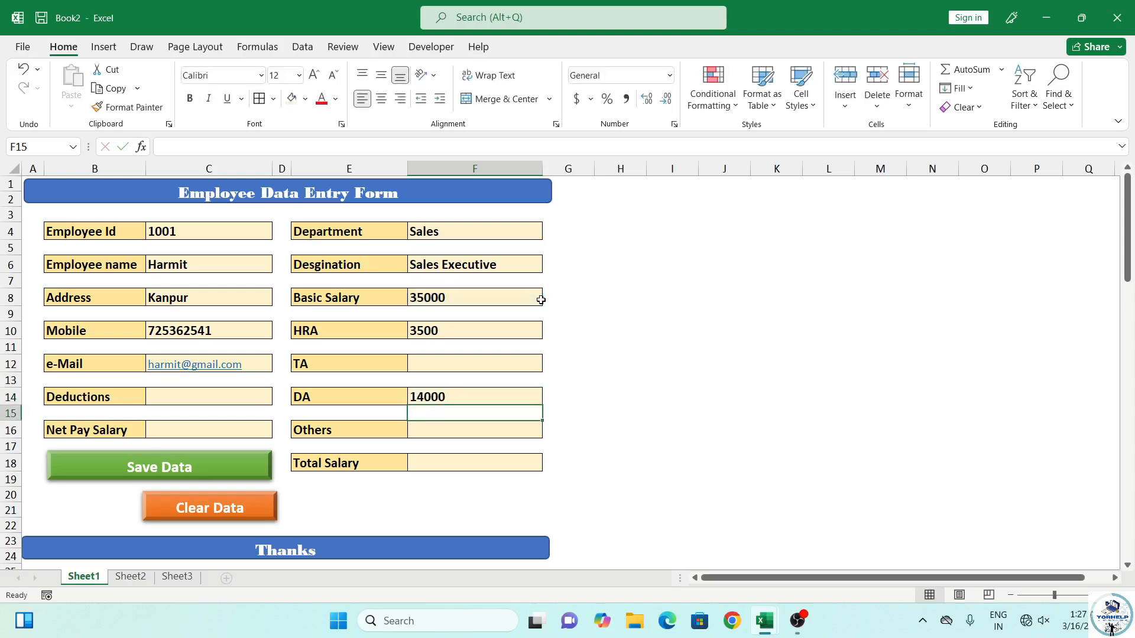
# Enter 500 for Others in F16 and 600 for TA in F12
pyautogui.press('Down')
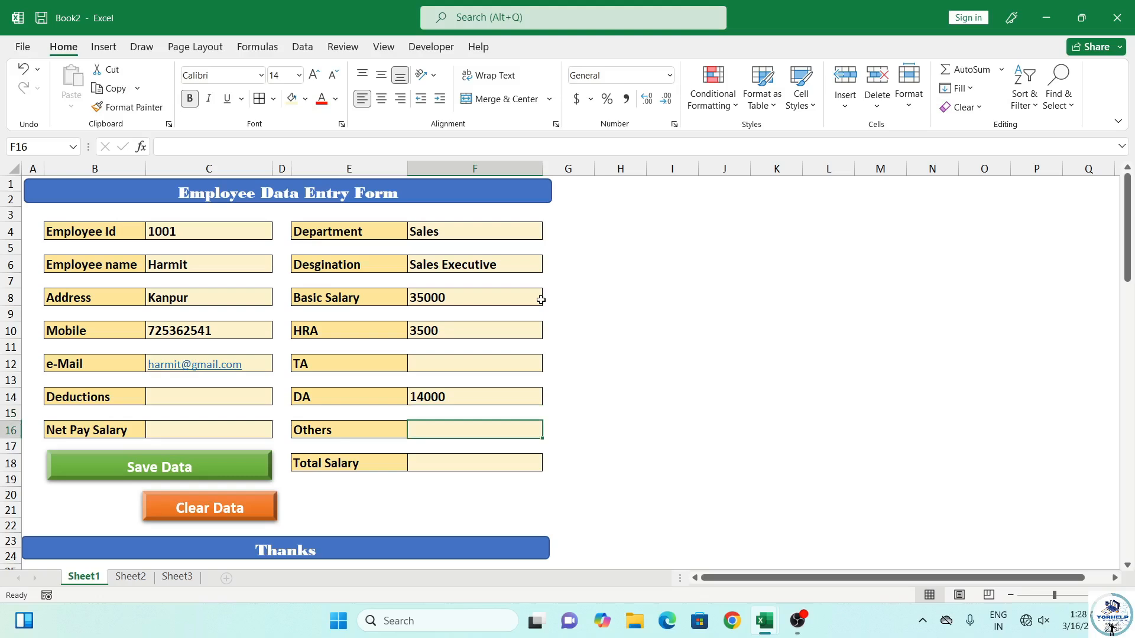
pyautogui.write('500')
pyautogui.press('Up')
pyautogui.press('Up')
pyautogui.press('Up')
pyautogui.press('Up')
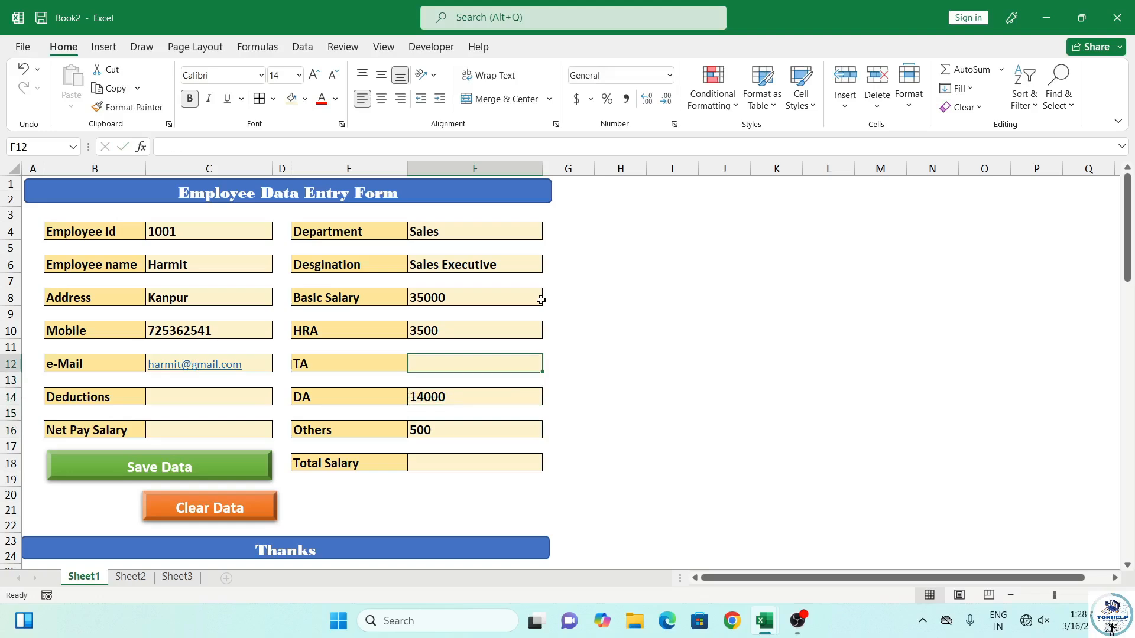
pyautogui.write('600')
pyautogui.press('Down')
pyautogui.press('Down')
pyautogui.press('Left')
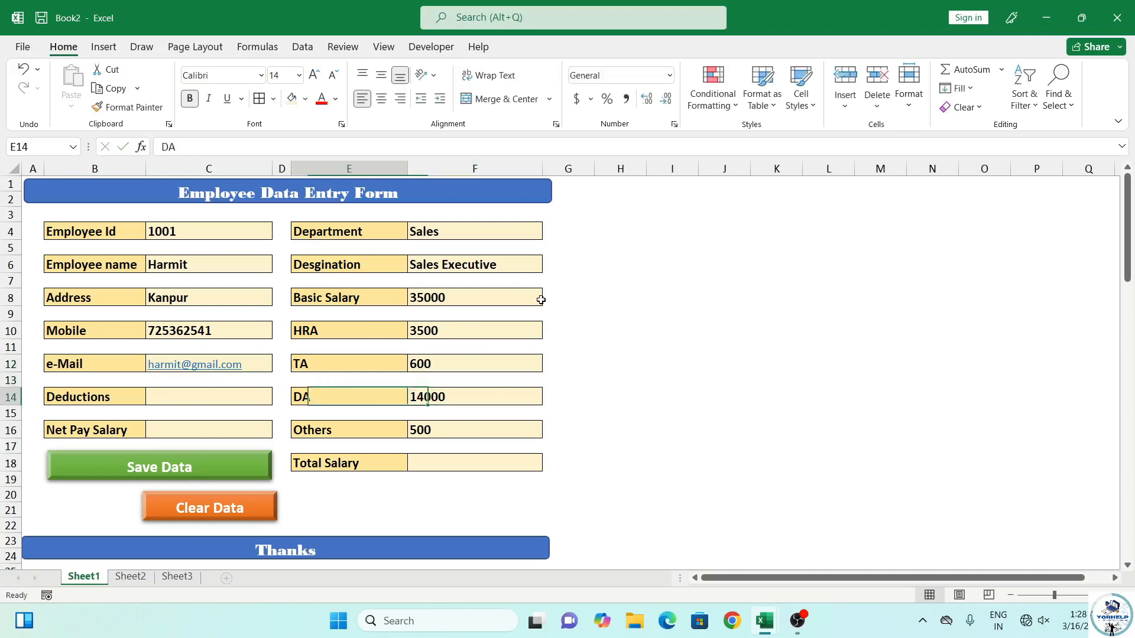
pyautogui.press('Left')
pyautogui.press('Left')
pyautogui.write('=')
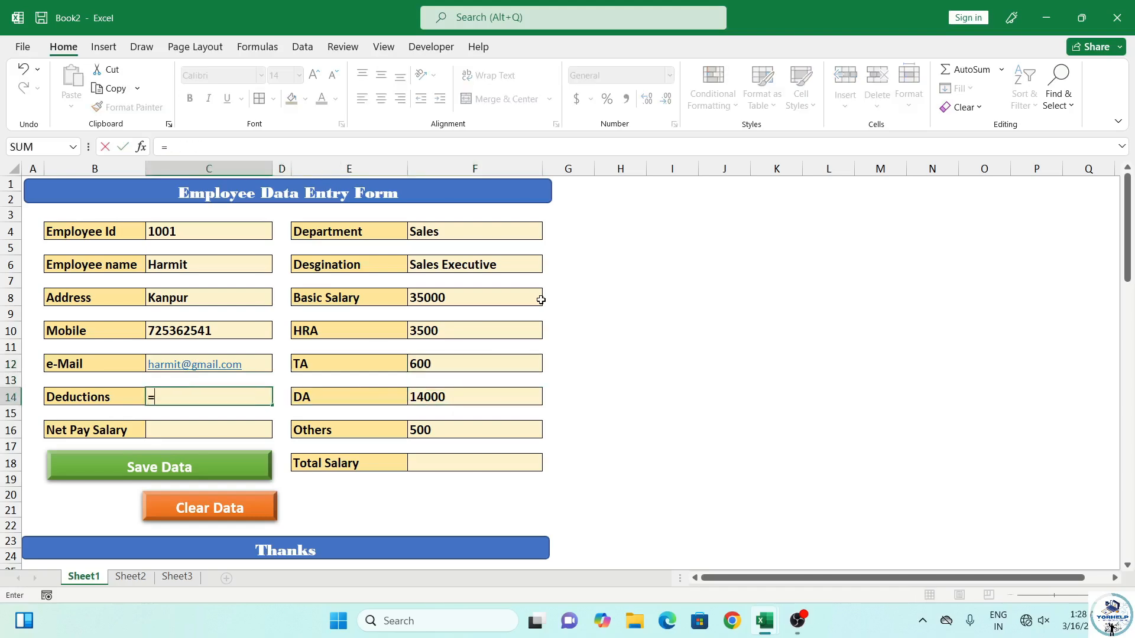
# Complete the Deductions formula in C14 as 10% of basic salary, giving 3500
pyautogui.click(503, 289)
pyautogui.write('*')
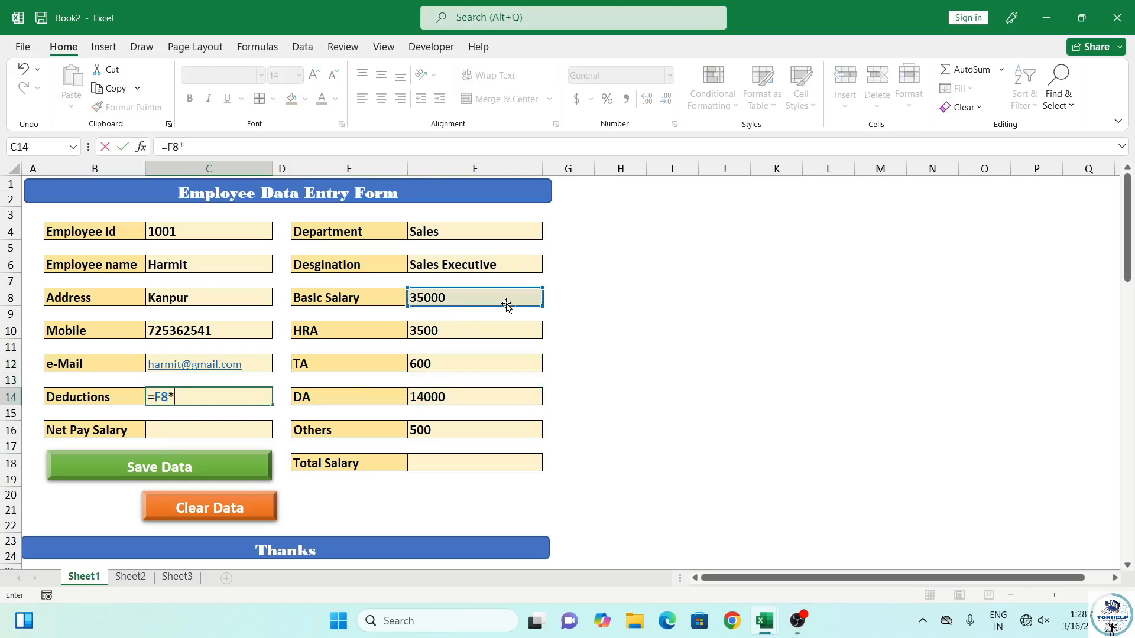
pyautogui.write('10')
pyautogui.write('%')
pyautogui.press('Return')
pyautogui.press('Return')
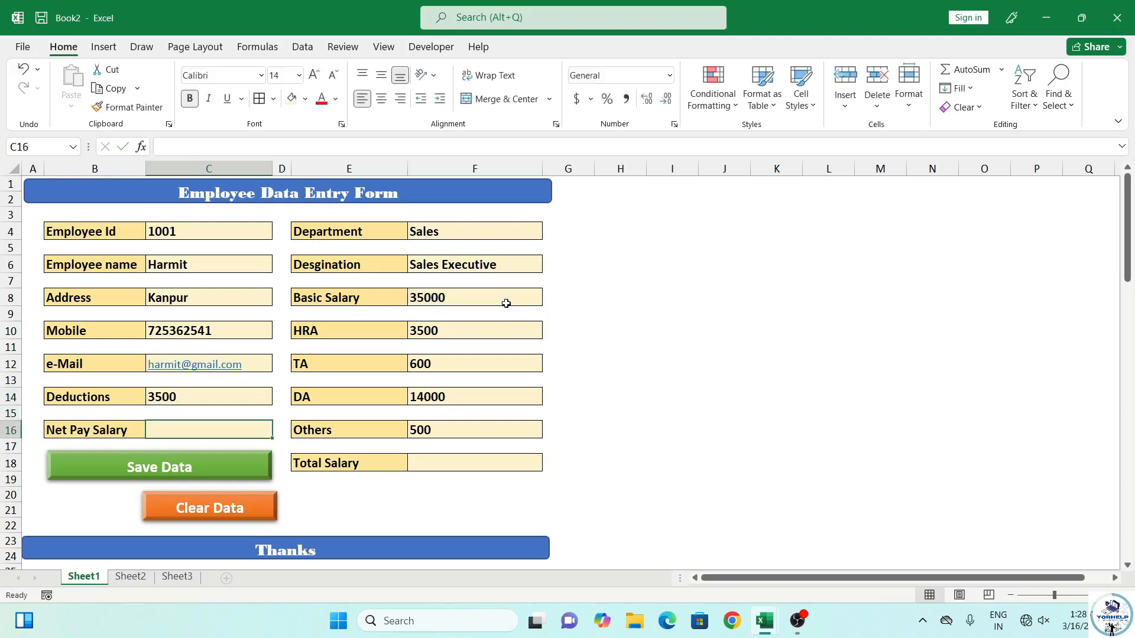
# Set Net Pay Salary to Total Salary F18 minus Deductions C14
pyautogui.write('=')
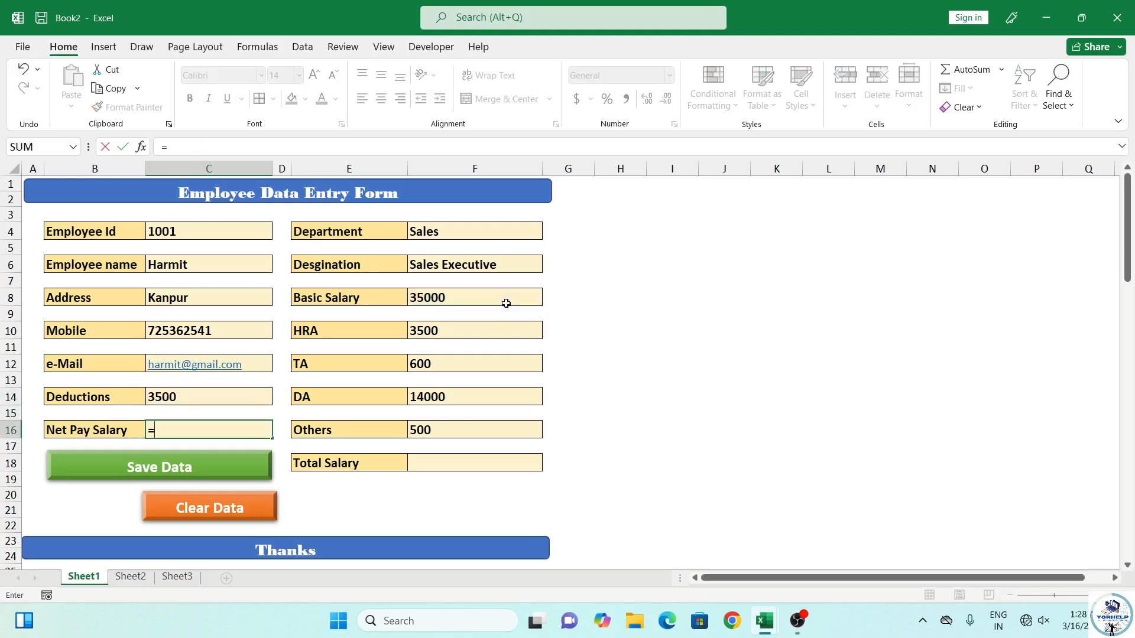
pyautogui.click(426, 463)
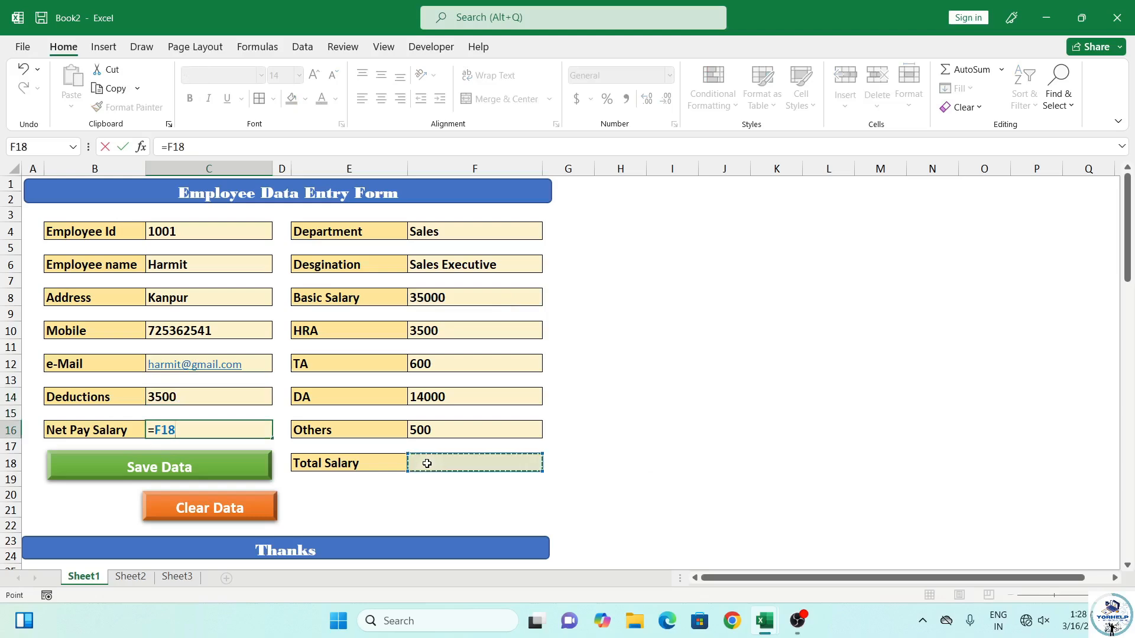
pyautogui.click(199, 397)
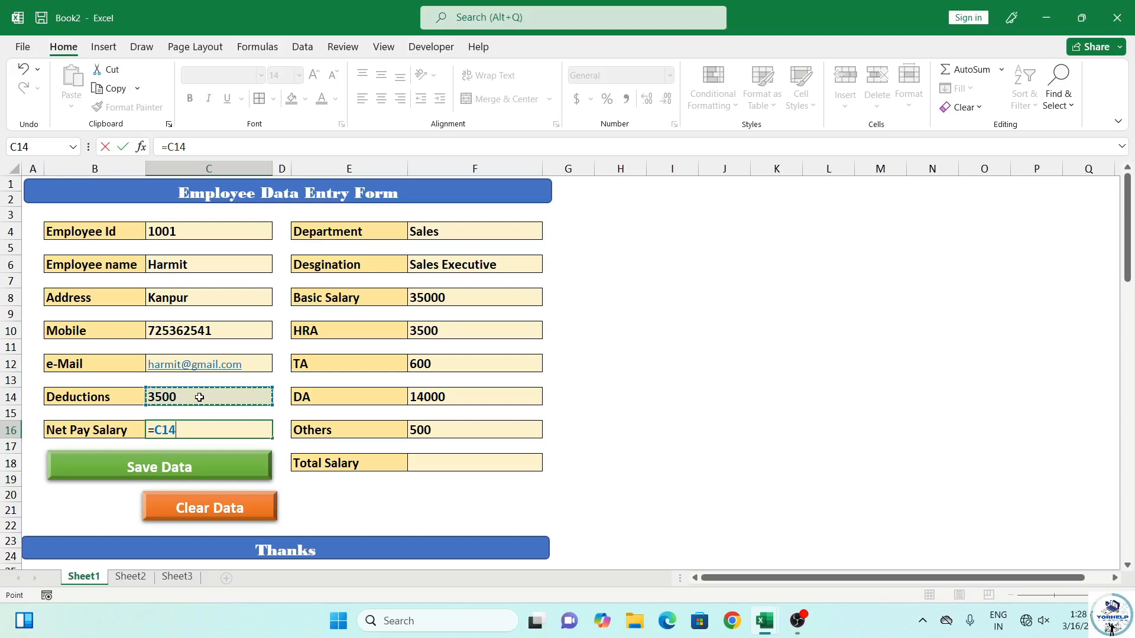
pyautogui.click(449, 464)
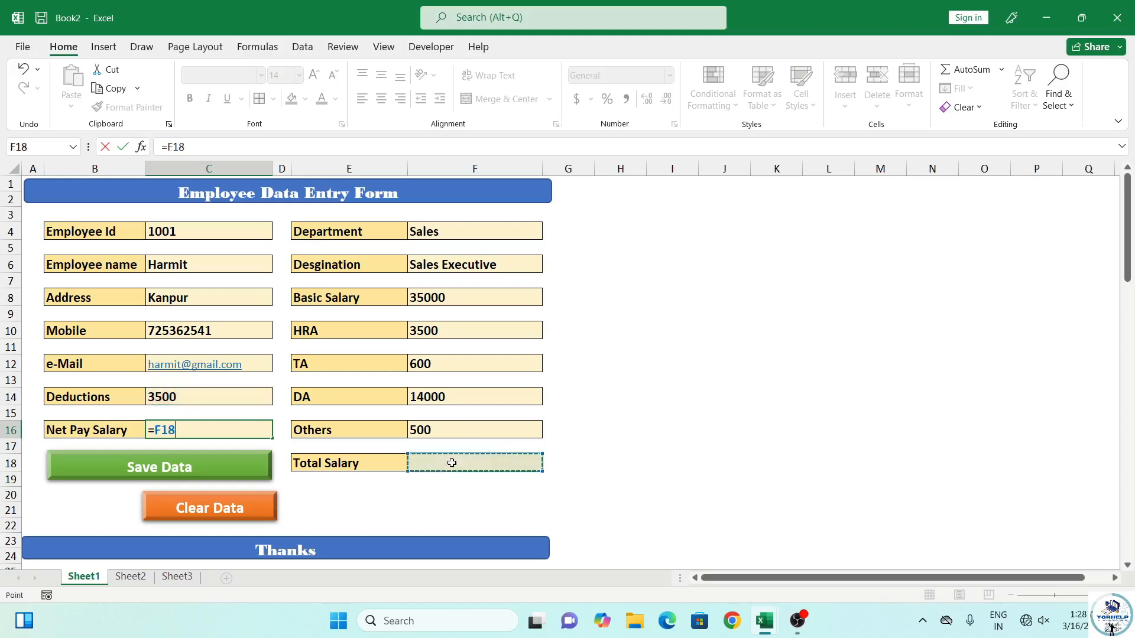
pyautogui.write('-')
pyautogui.click(223, 397)
pyautogui.press('Return')
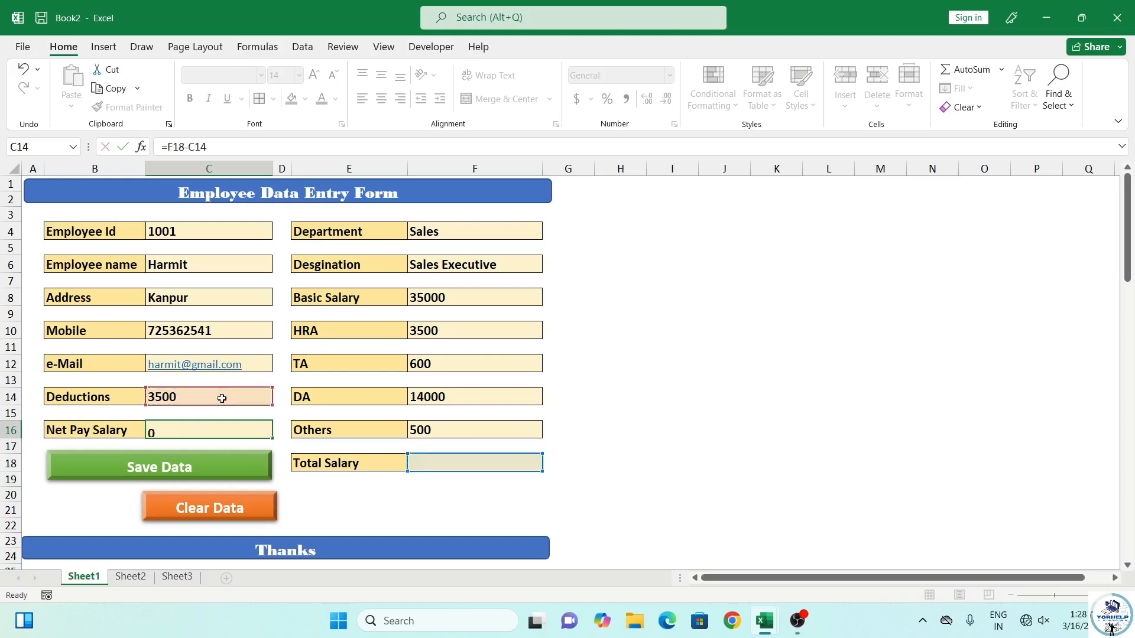
# Enter =F8+F10+F12+F14+F16 in Total Salary F18, giving 53600
pyautogui.click(450, 461)
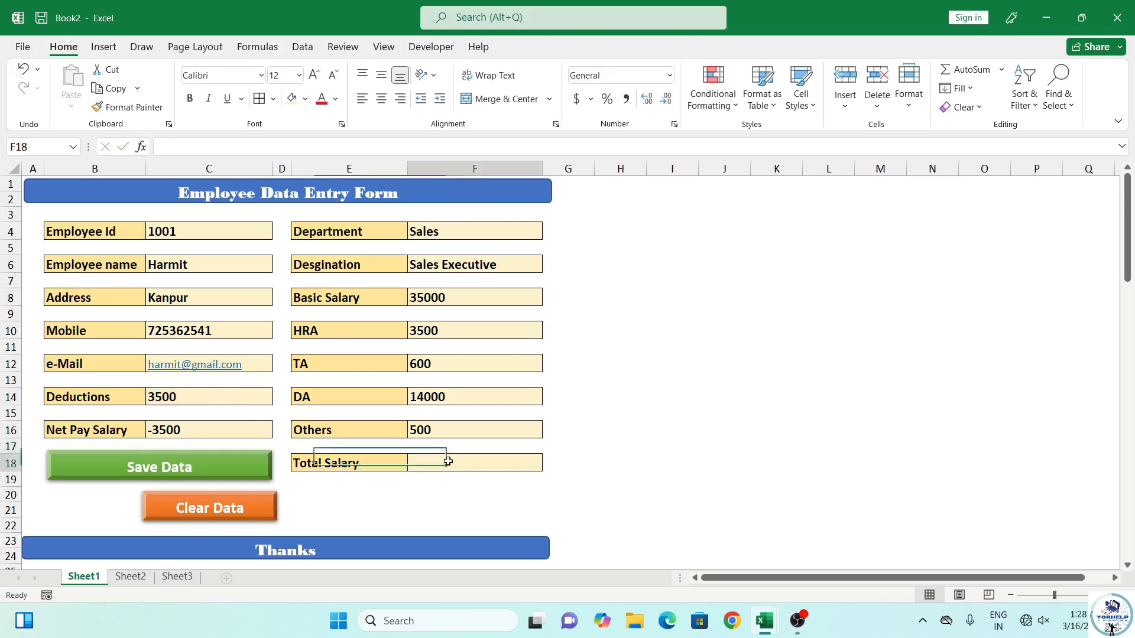
pyautogui.write('=')
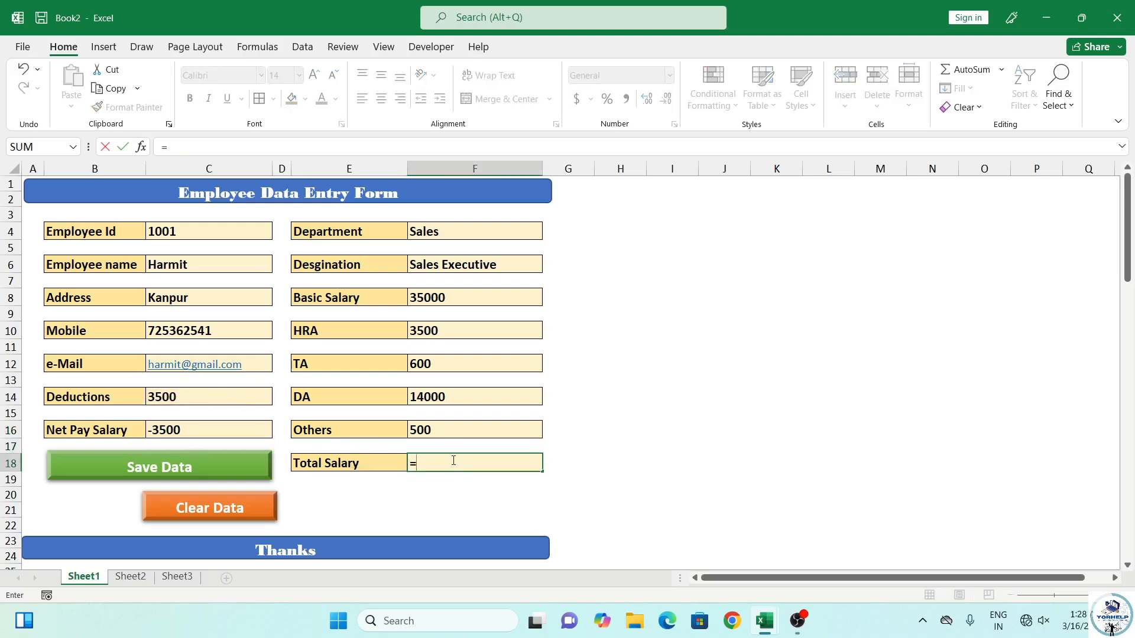
pyautogui.click(451, 298)
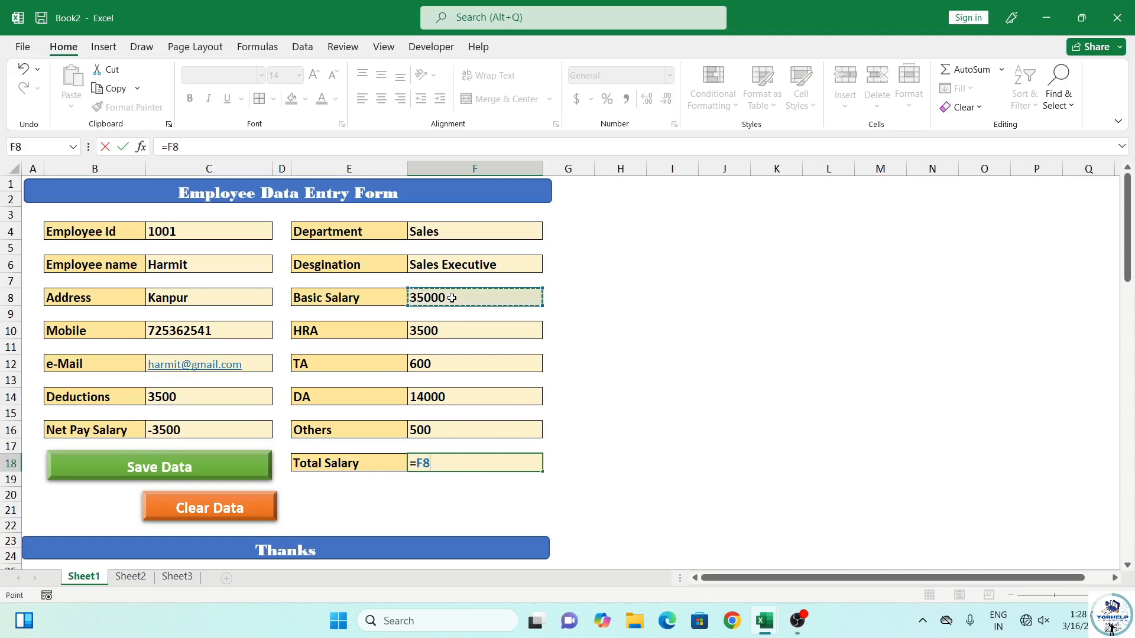
pyautogui.write('+')
pyautogui.click(455, 327)
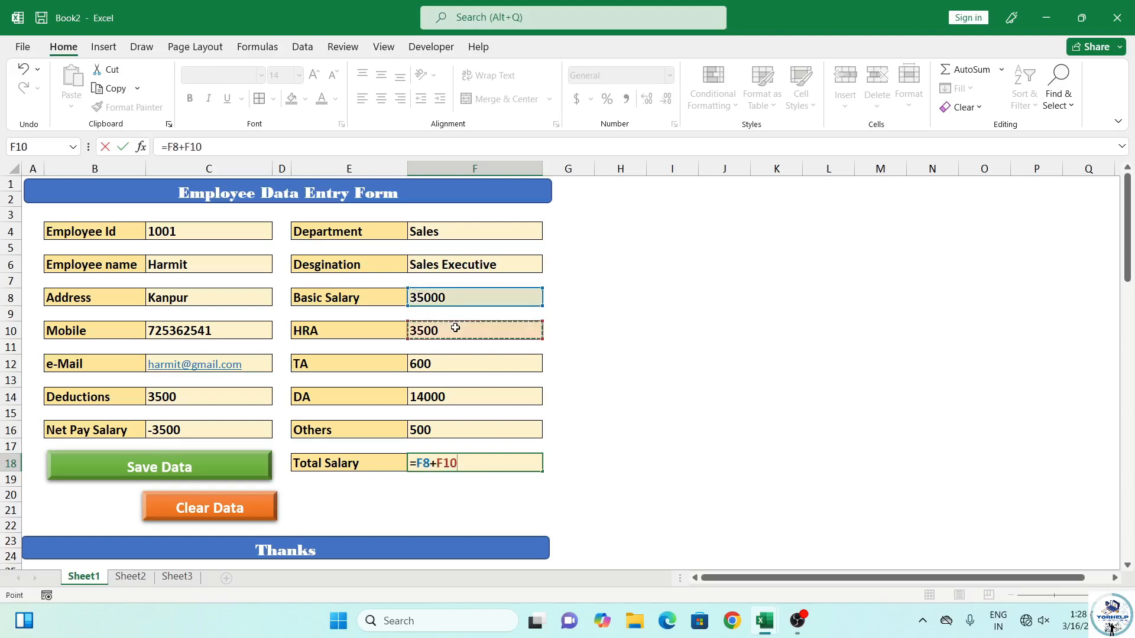
pyautogui.write('+')
pyautogui.click(452, 365)
pyautogui.write('+')
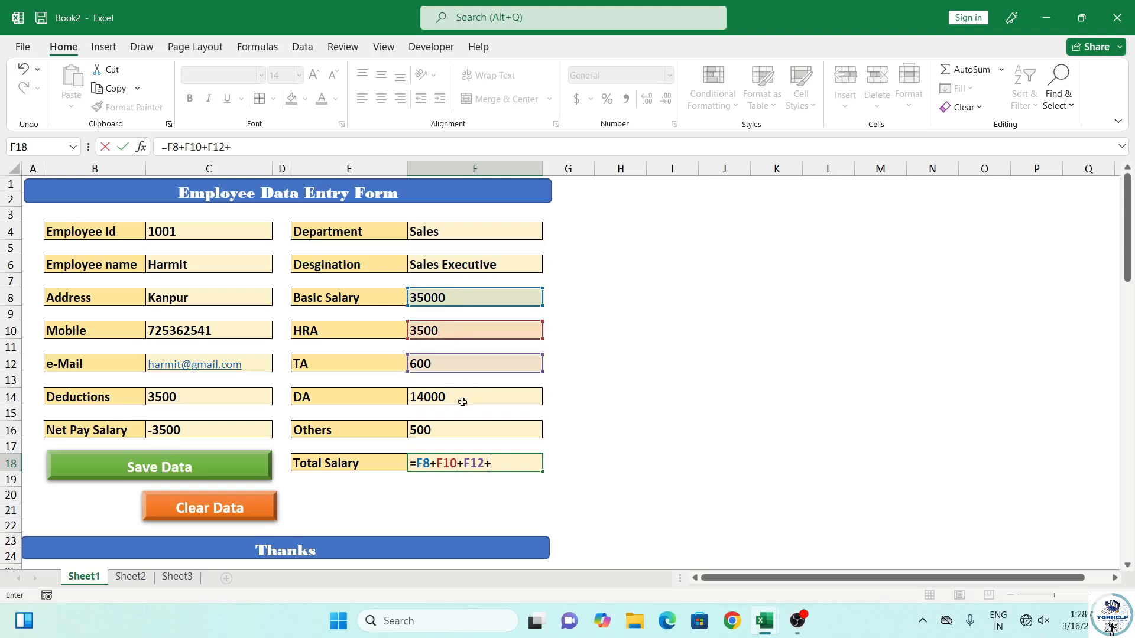
pyautogui.click(460, 400)
pyautogui.write('+')
pyautogui.click(466, 431)
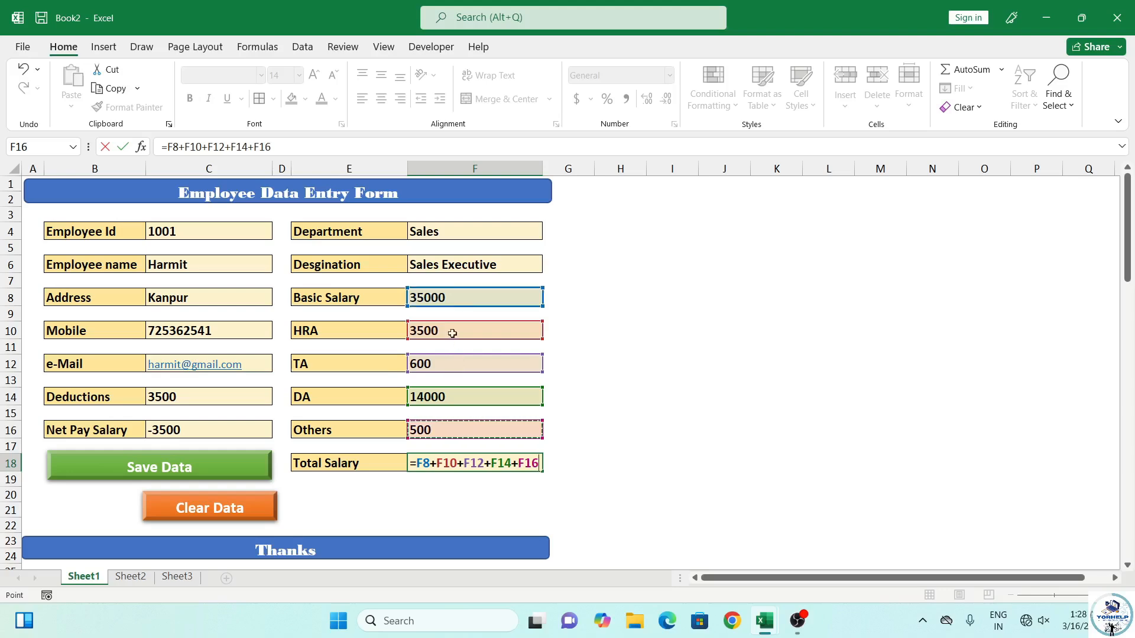
pyautogui.press('Return')
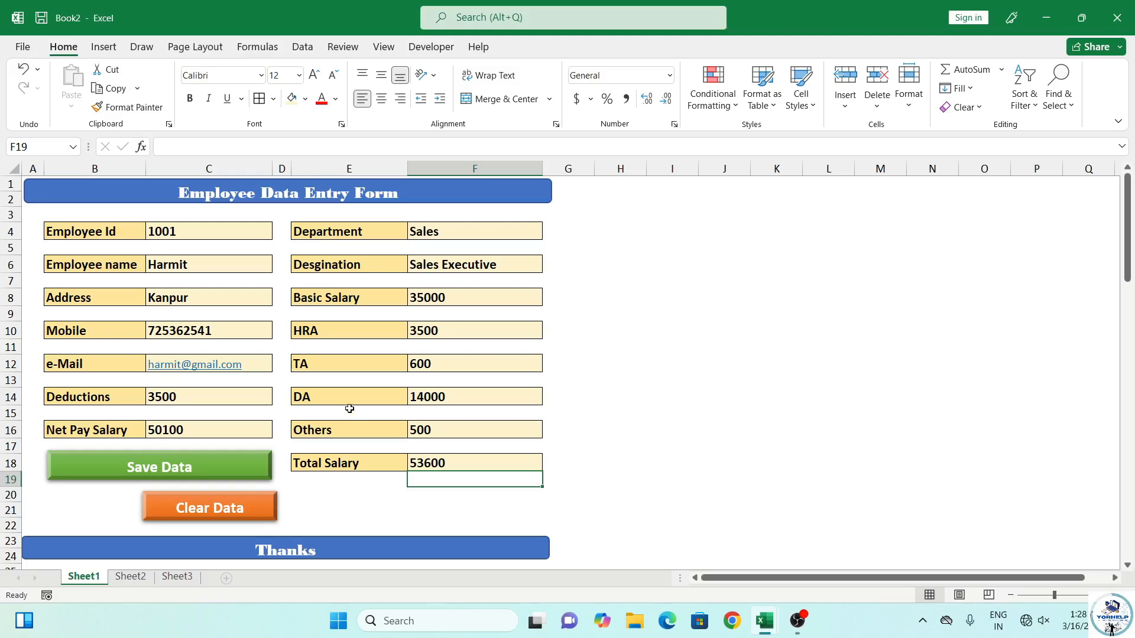
# Left-align and top-align the saved employee values in C57:C71
pyautogui.scroll(-20, 283, 426)
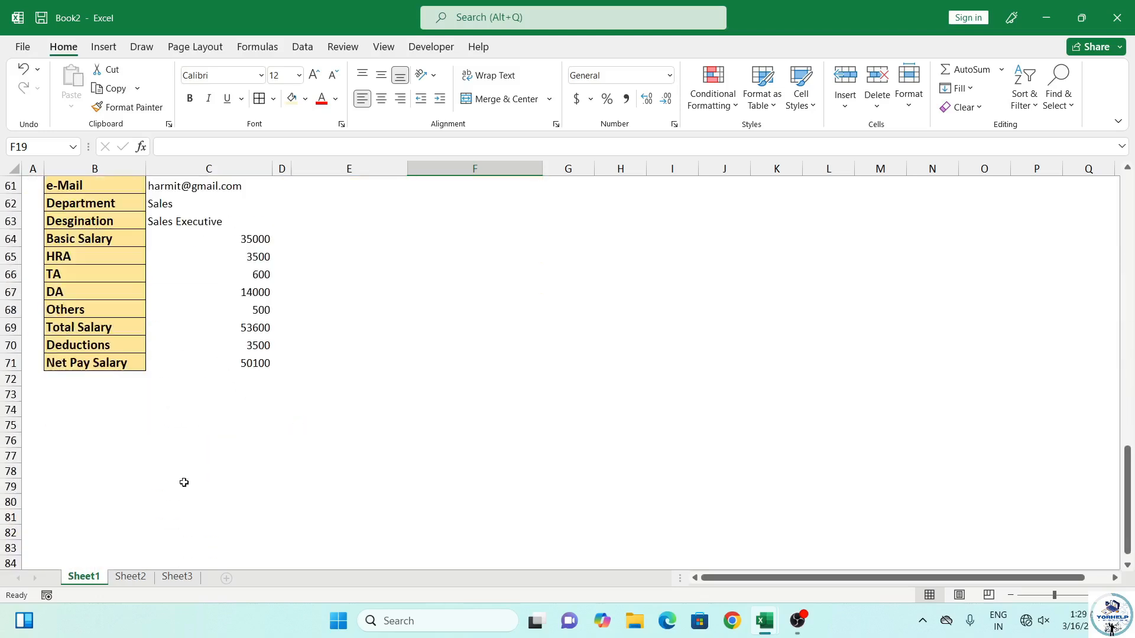
pyautogui.scroll(3, 184, 482)
pyautogui.moveTo(225, 256); pyautogui.dragTo(226, 508)
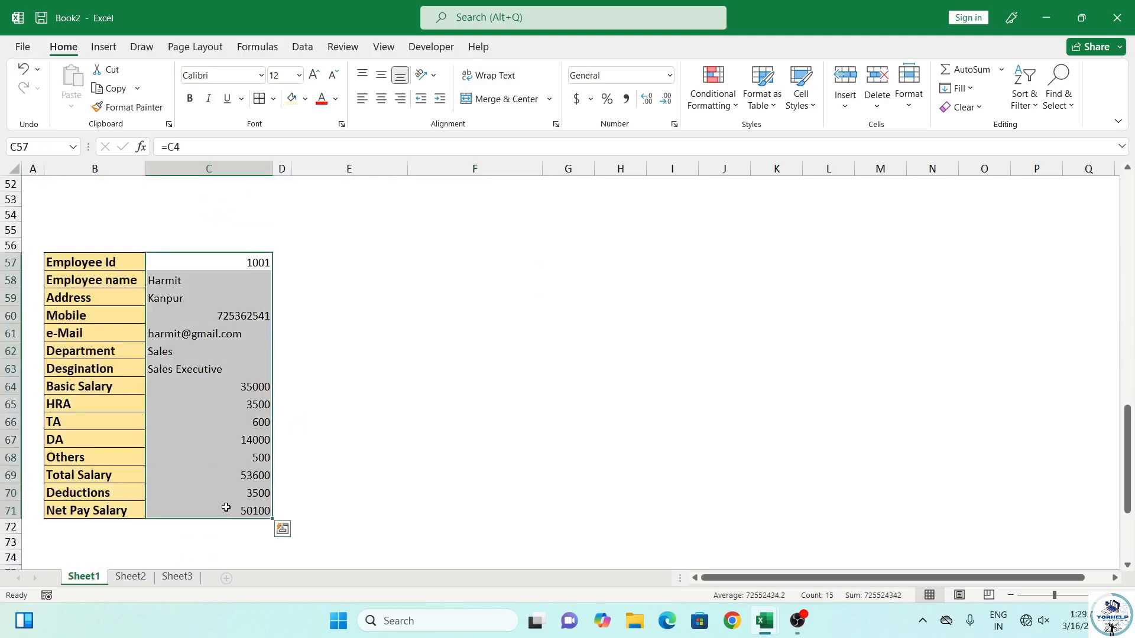
pyautogui.click(381, 102)
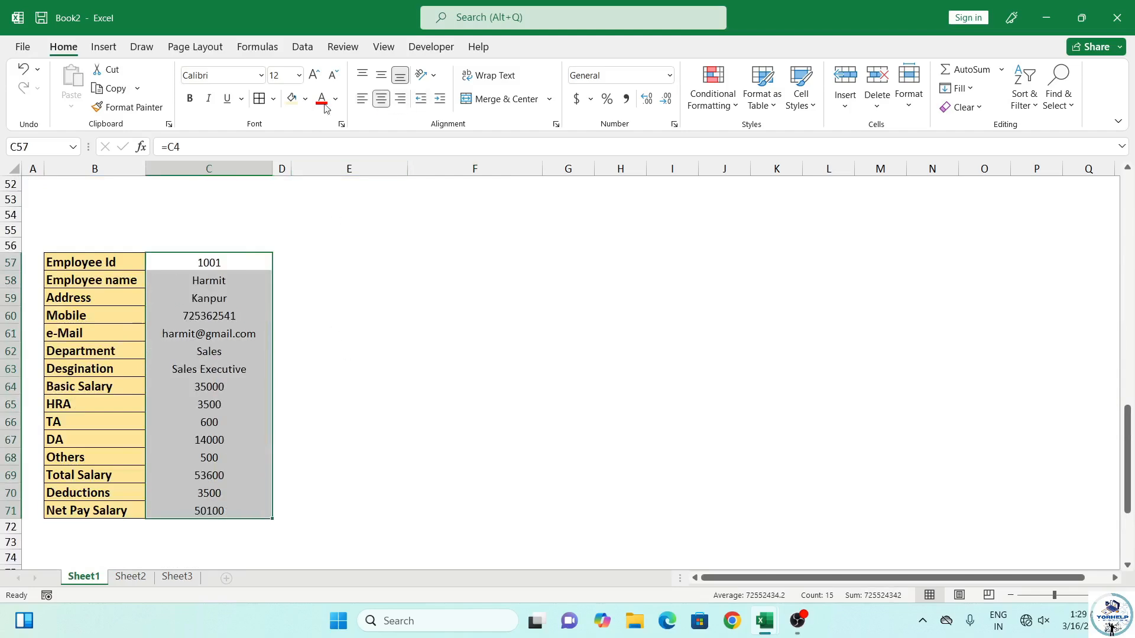
pyautogui.click(362, 99)
pyautogui.click(362, 75)
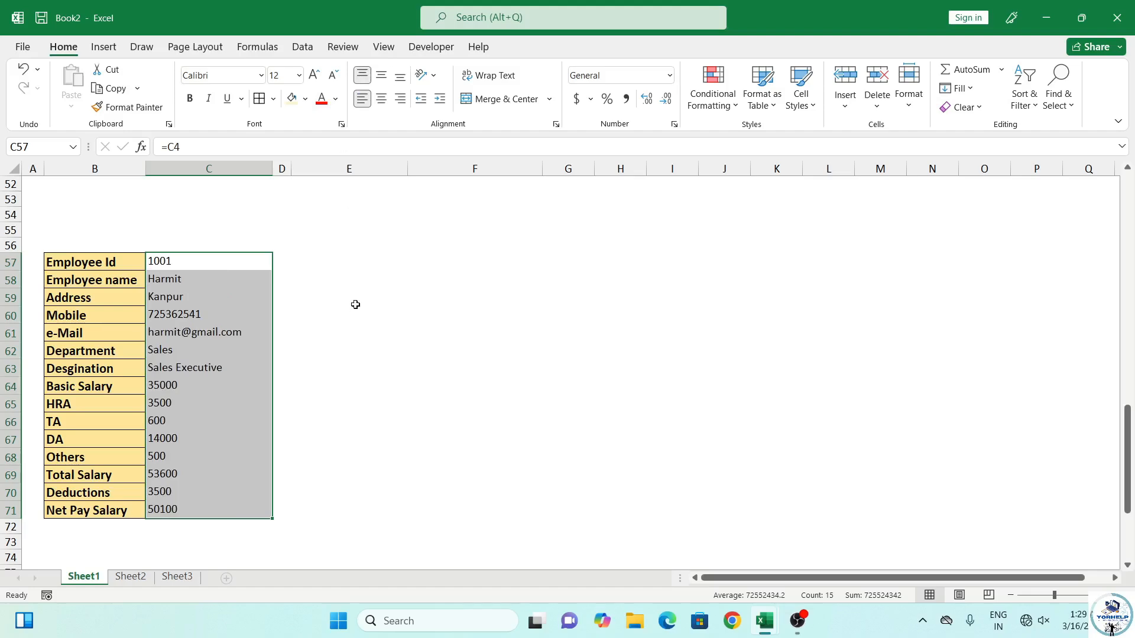
# Take a quick look at Sheet2, then return to Sheet1
pyautogui.scroll(15, 378, 297)
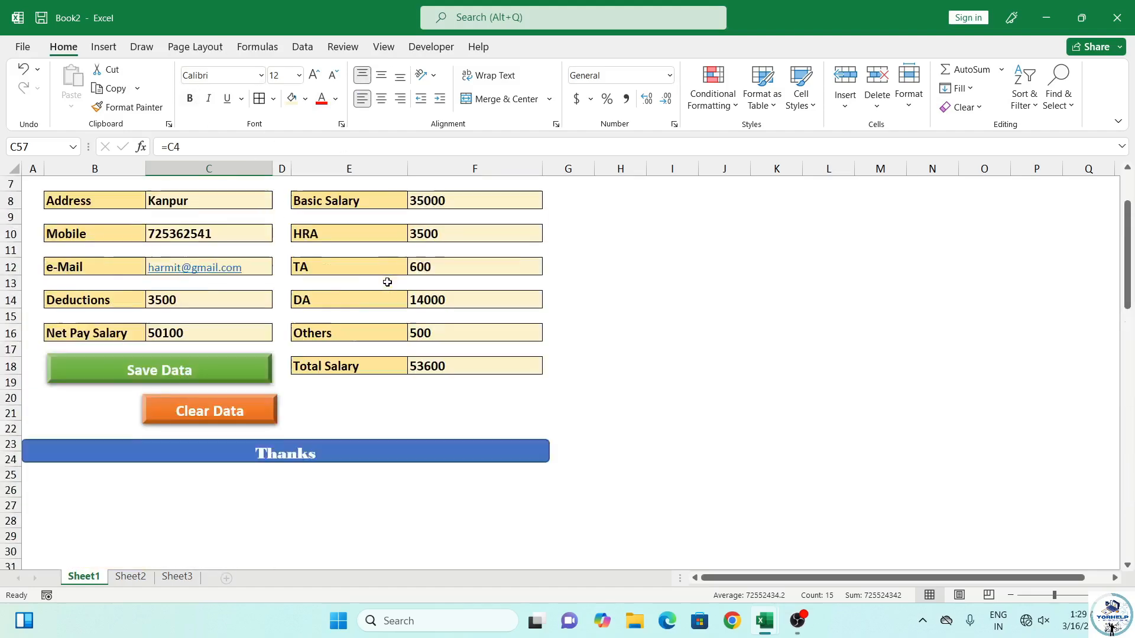
pyautogui.scroll(2, 305, 376)
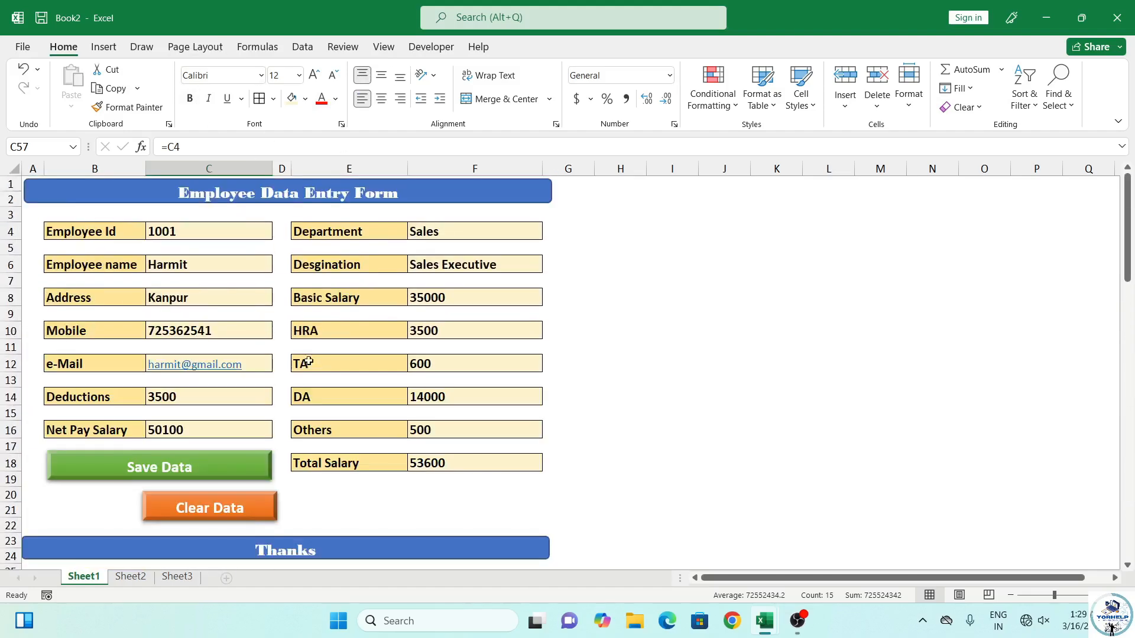
pyautogui.scroll(-7, 309, 379)
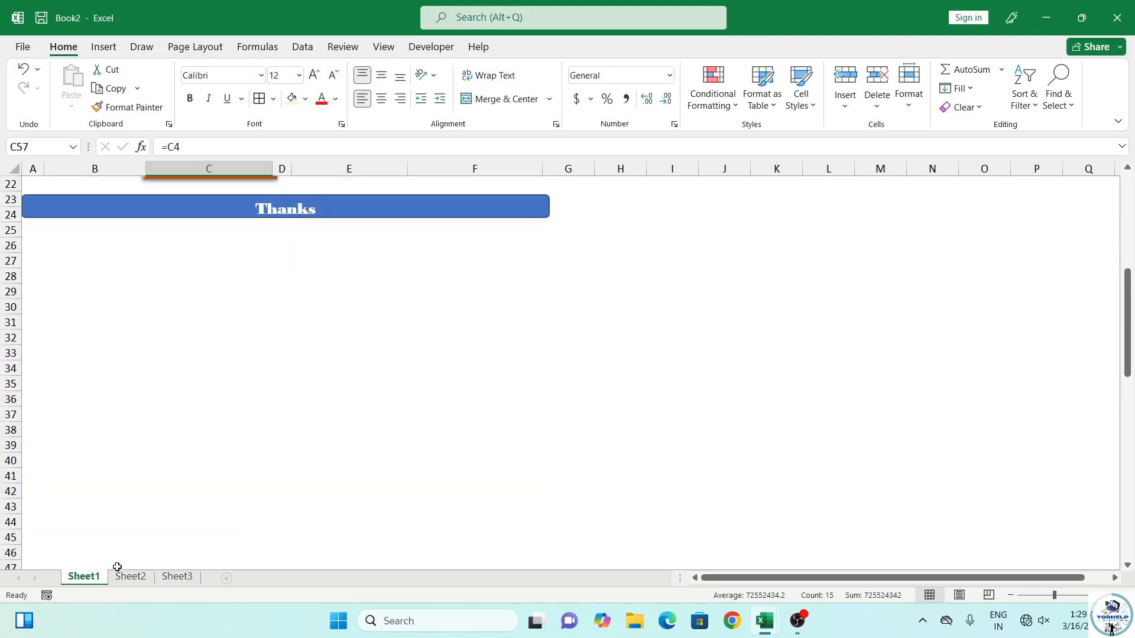
pyautogui.click(131, 577)
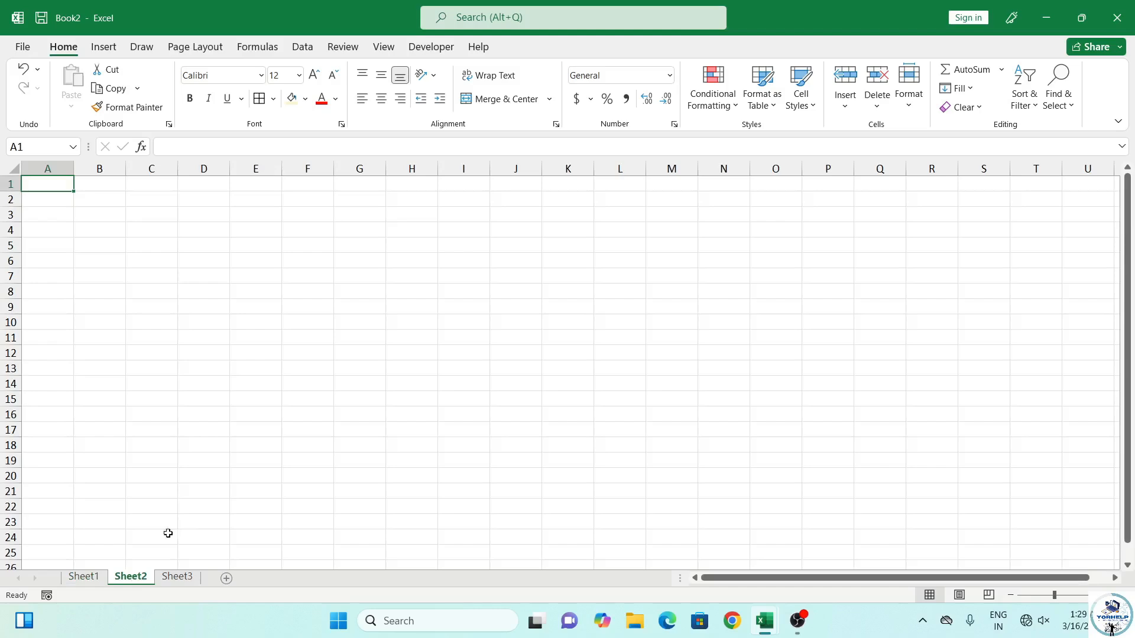
pyautogui.click(93, 578)
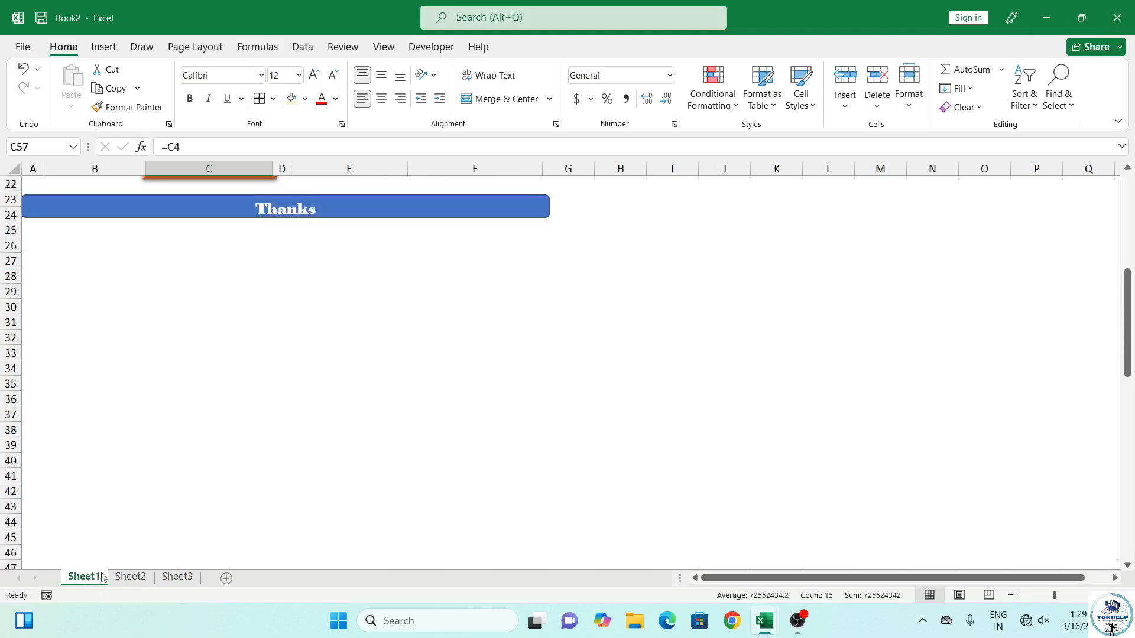
pyautogui.scroll(-3, 283, 479)
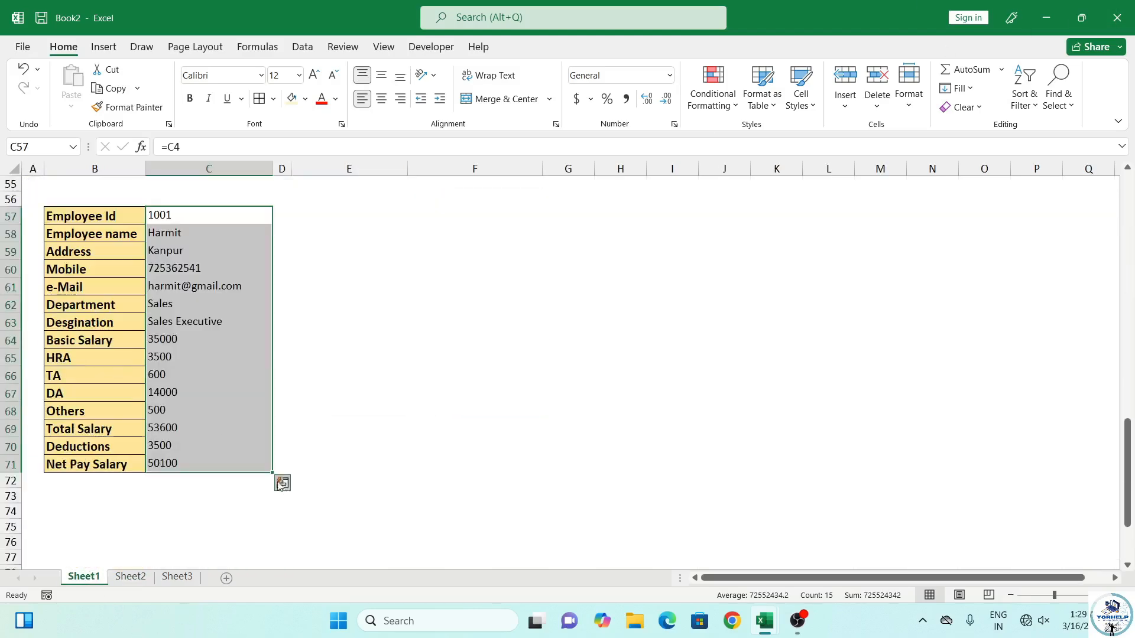
# Copy labels B57:B71 and paste them as transposed values across Sheet2 row 1
pyautogui.moveTo(93, 217); pyautogui.dragTo(75, 464)
pyautogui.hotkey('ctrl', 'c')
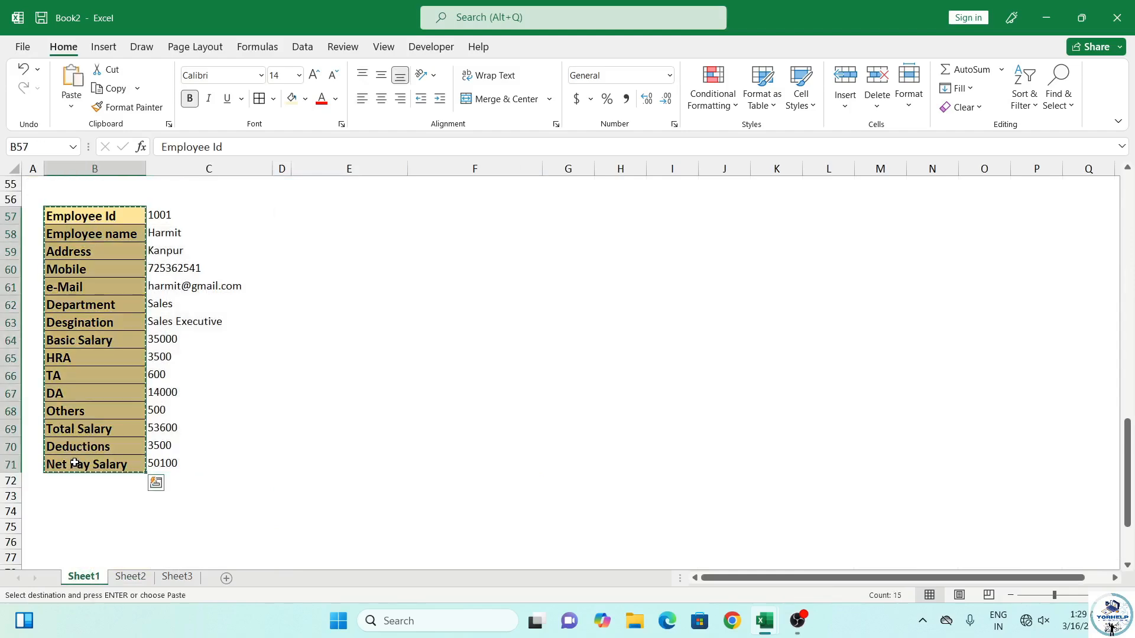
pyautogui.click(130, 577)
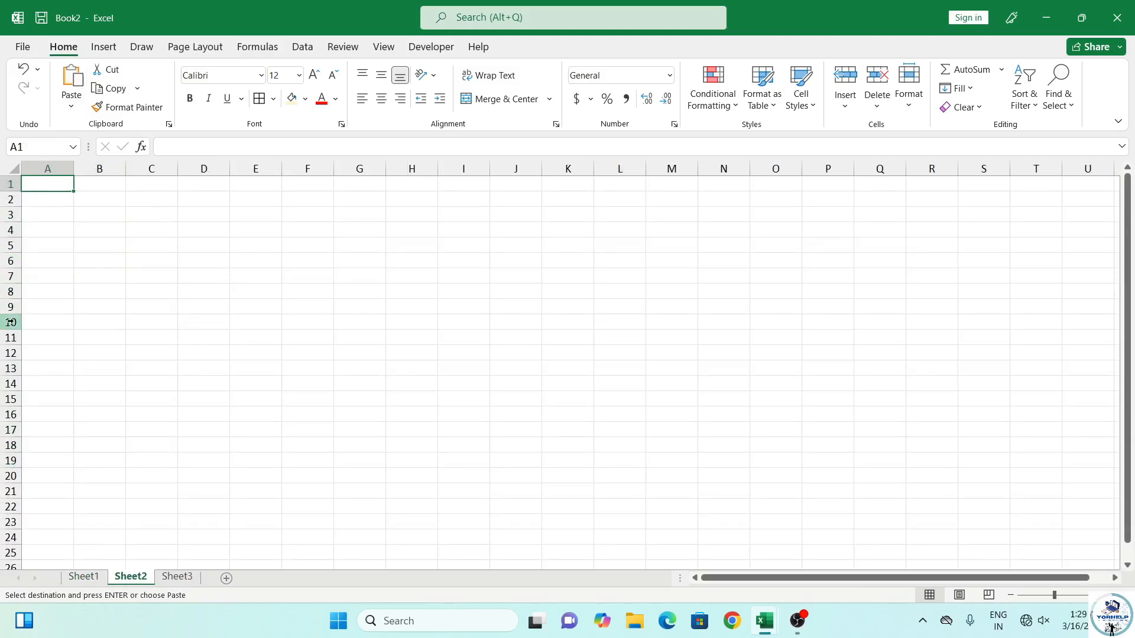
pyautogui.hotkey('alt', 'e')
pyautogui.press('s')
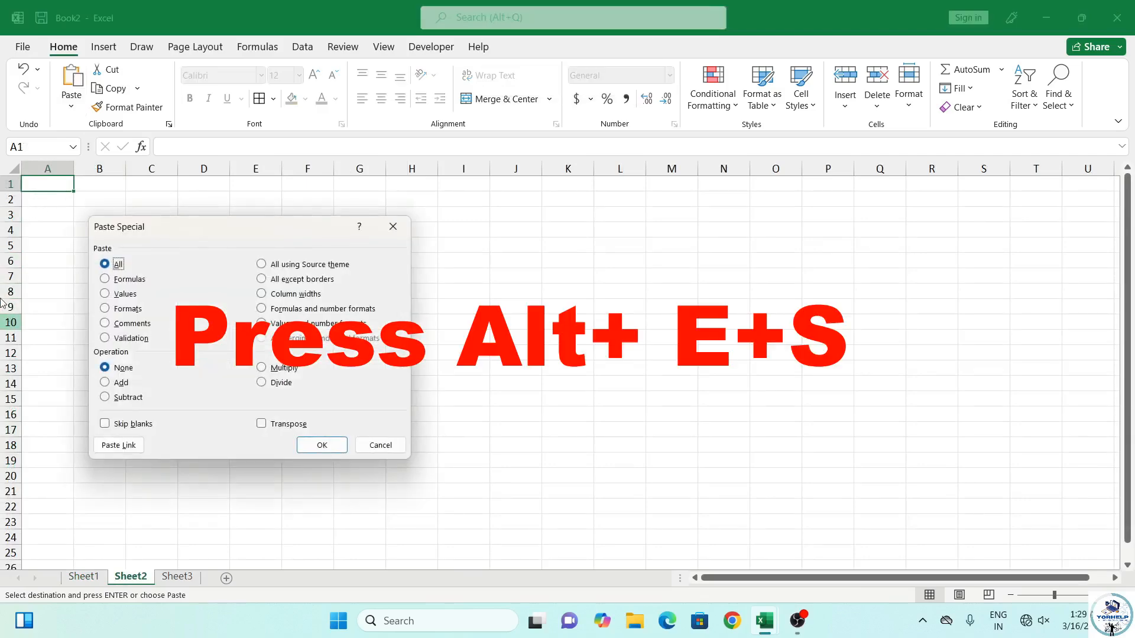
pyautogui.press('v')
pyautogui.click(261, 424)
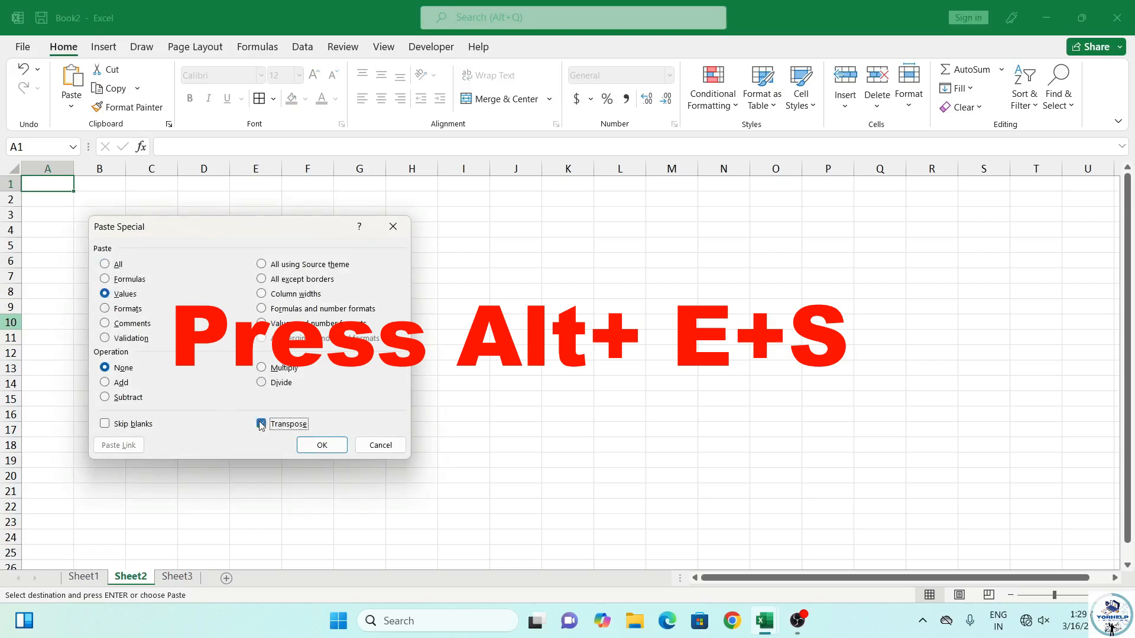
pyautogui.click(329, 449)
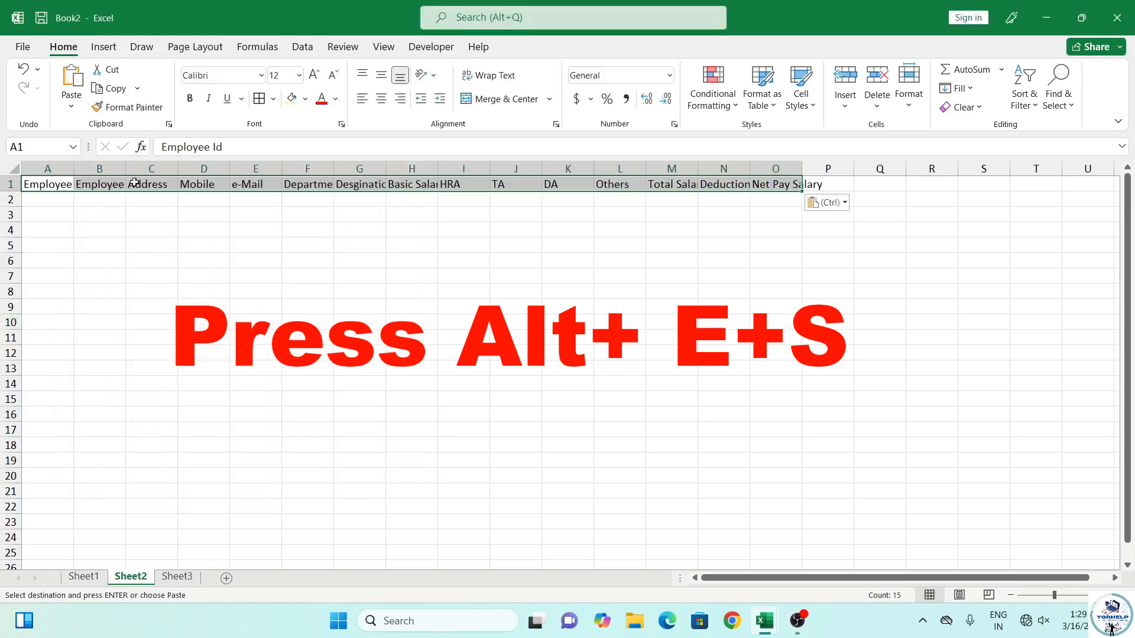
# Give the row 1 headers borders, bold and a 16-pt font
pyautogui.click(259, 98)
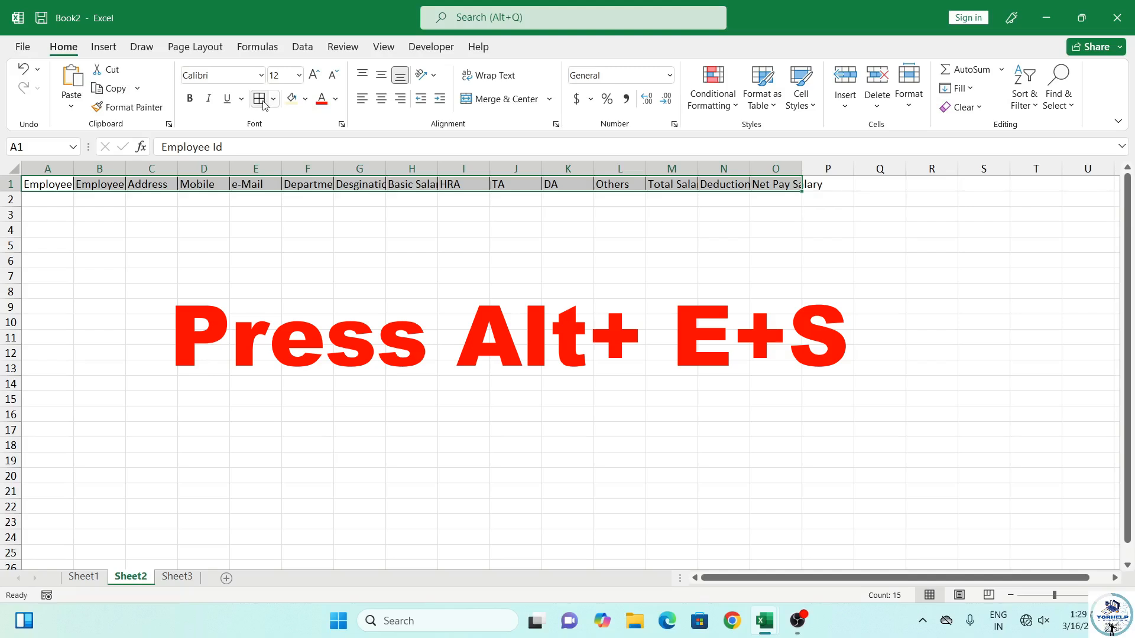
pyautogui.click(190, 98)
pyautogui.click(314, 74)
pyautogui.click(314, 74)
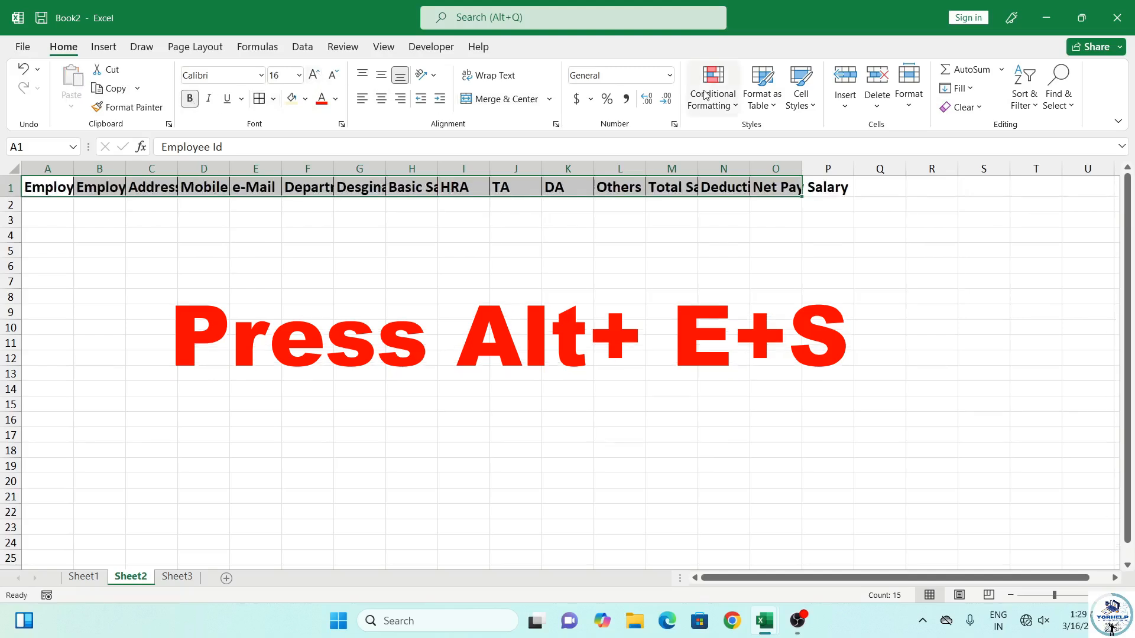
# AutoFit Sheet2's column widths to the headers and select cell A2
pyautogui.click(911, 108)
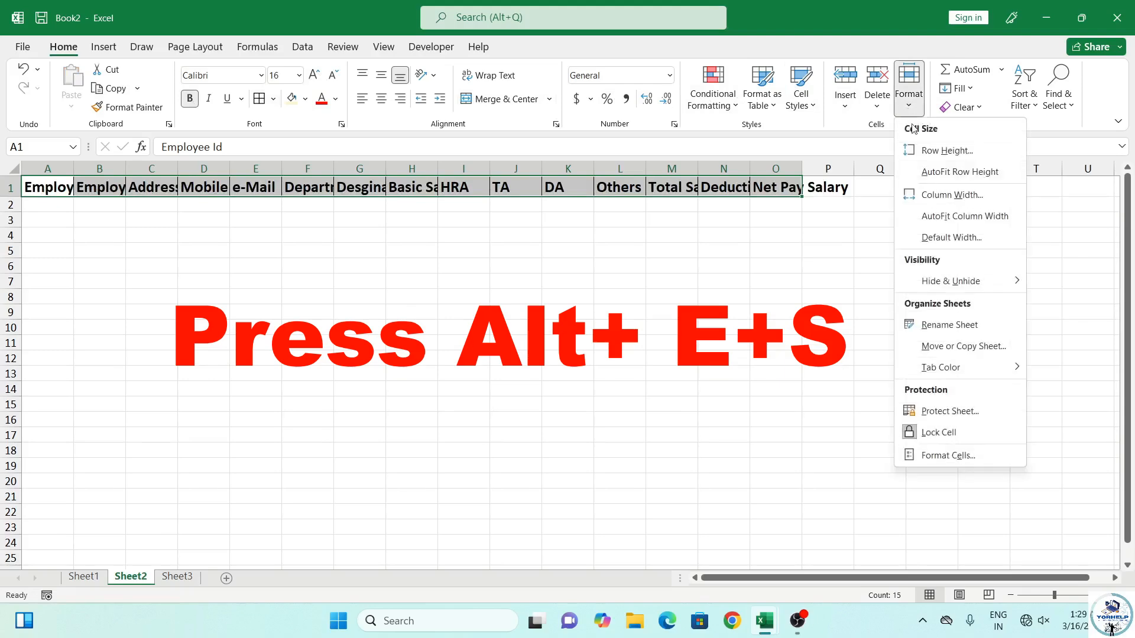
pyautogui.click(956, 218)
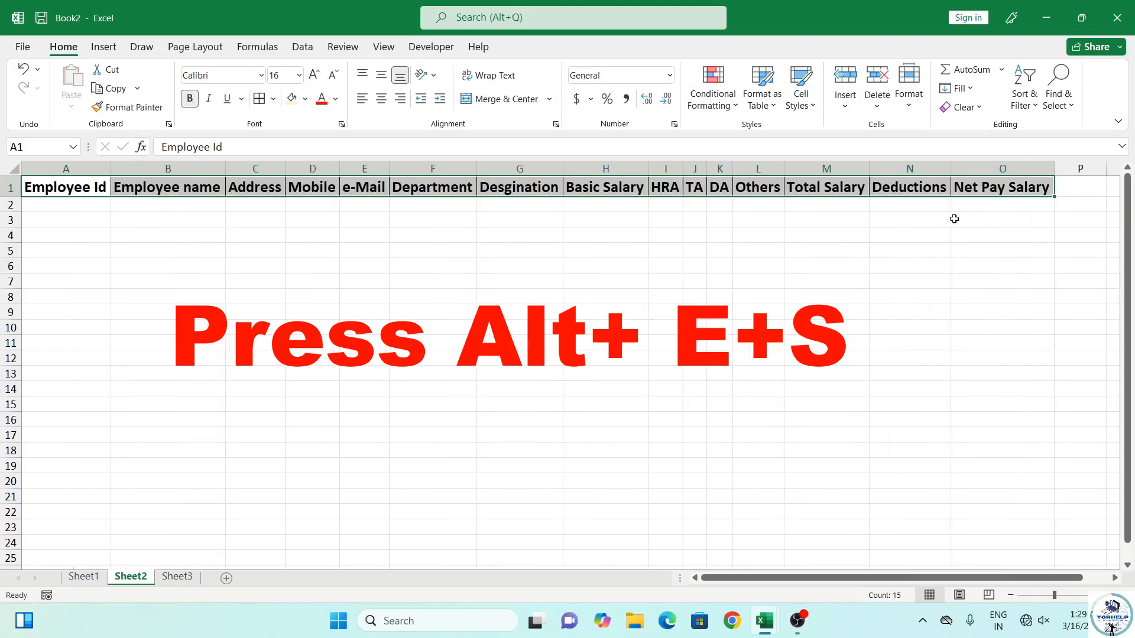
pyautogui.click(251, 219)
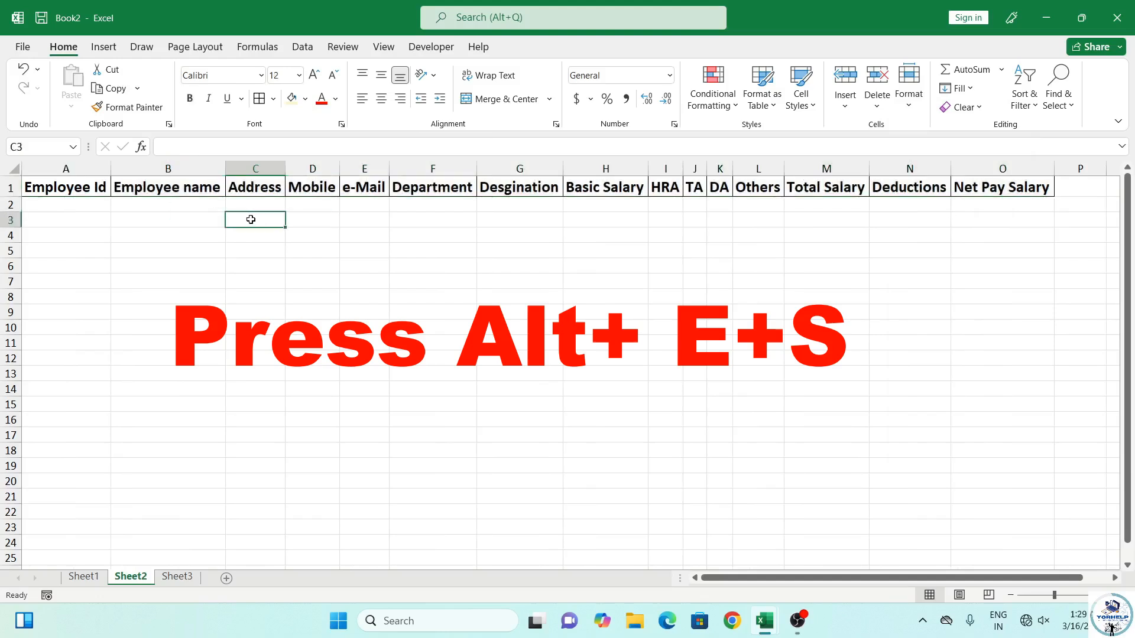
pyautogui.click(96, 205)
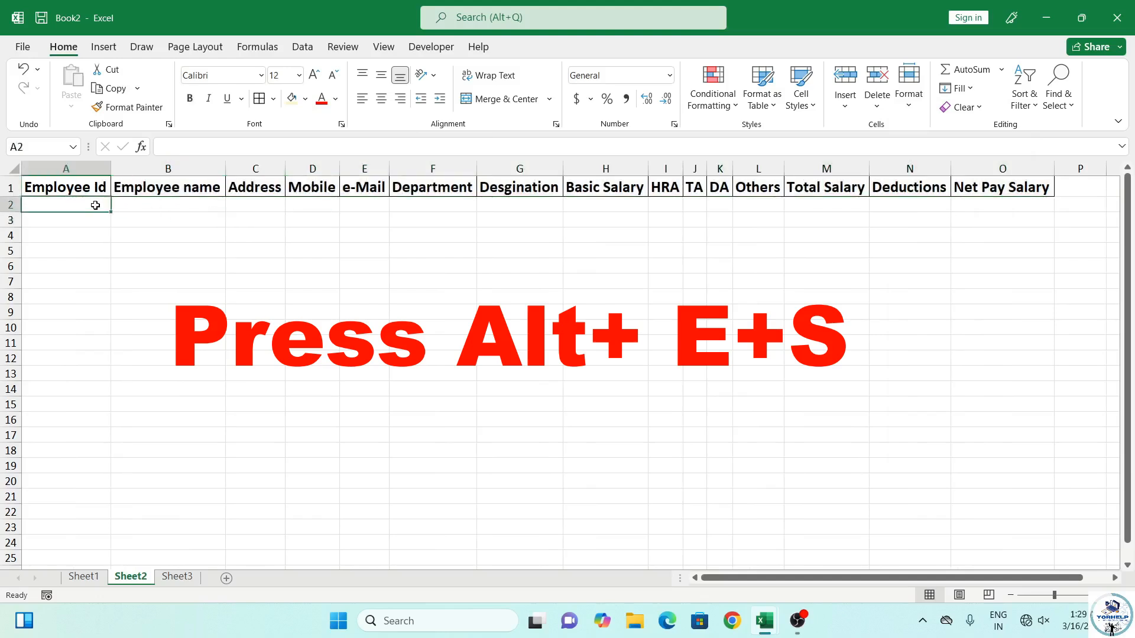
# Recheck C57:C71 and Sheet2's headers, then return to the top of the form at C4
pyautogui.click(89, 581)
pyautogui.click(156, 219)
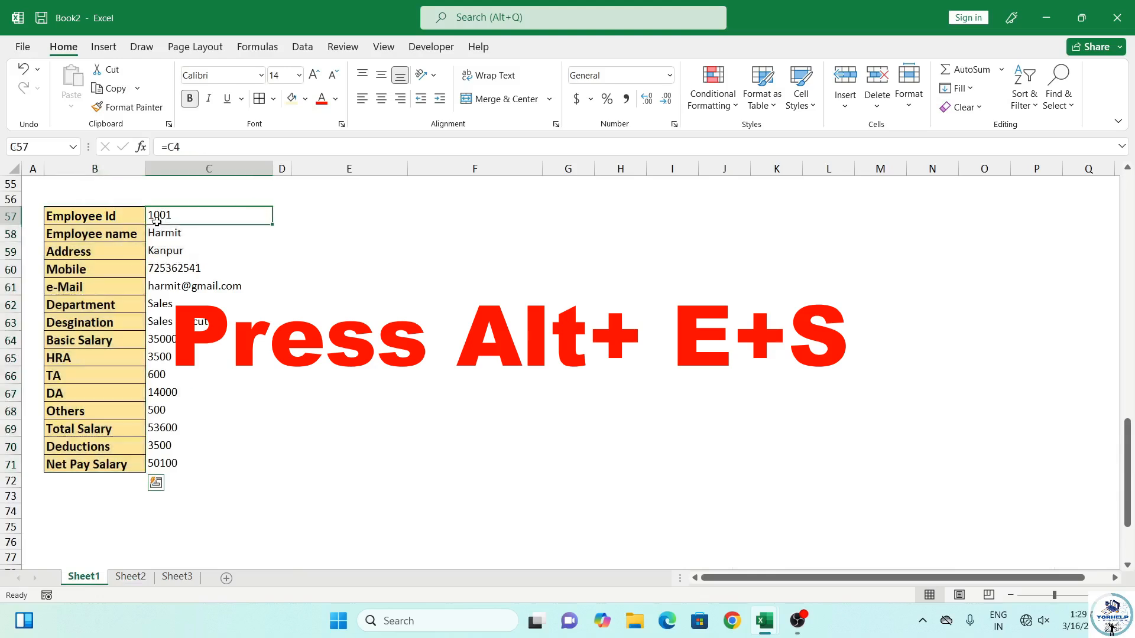
pyautogui.moveTo(156, 222); pyautogui.dragTo(195, 464)
pyautogui.click(130, 576)
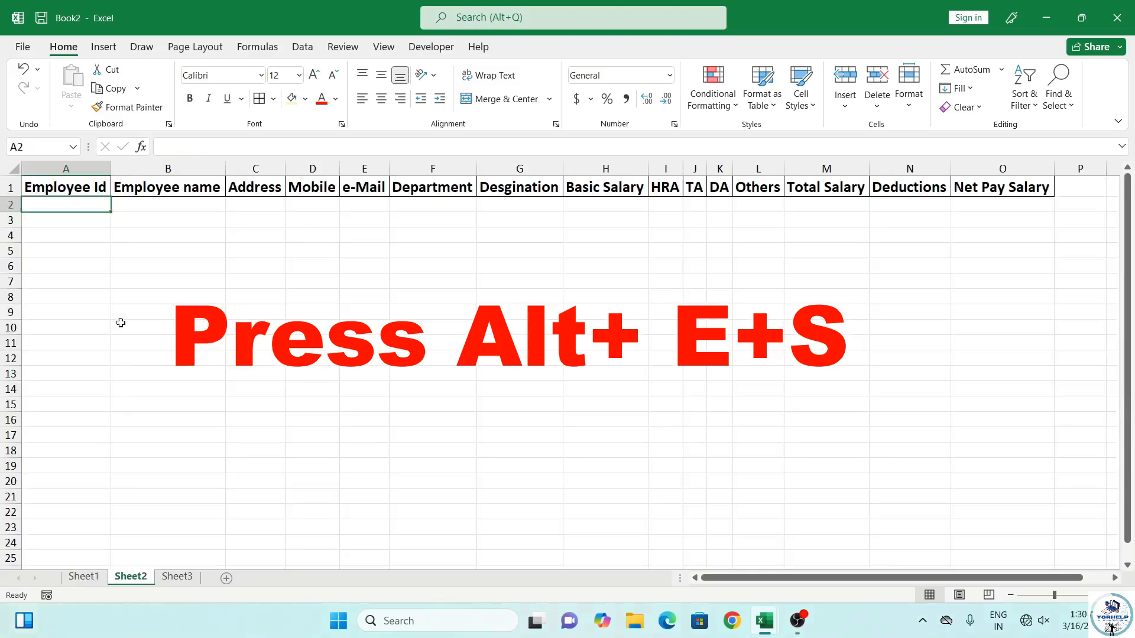
pyautogui.click(89, 577)
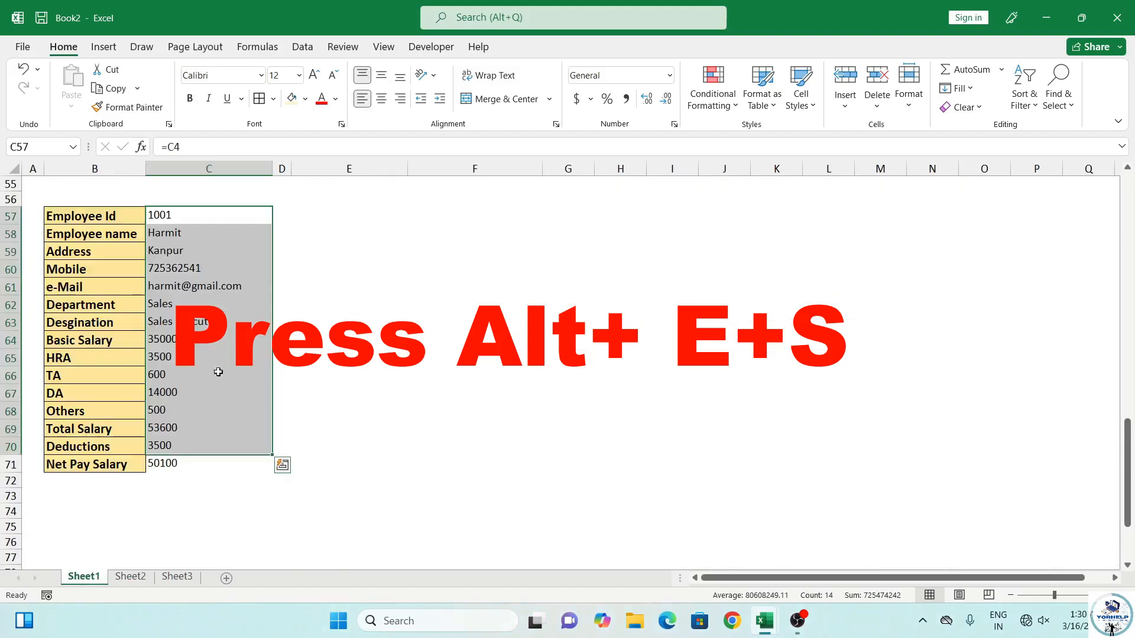
pyautogui.scroll(6, 246, 400)
pyautogui.scroll(9, 242, 401)
pyautogui.scroll(3, 241, 401)
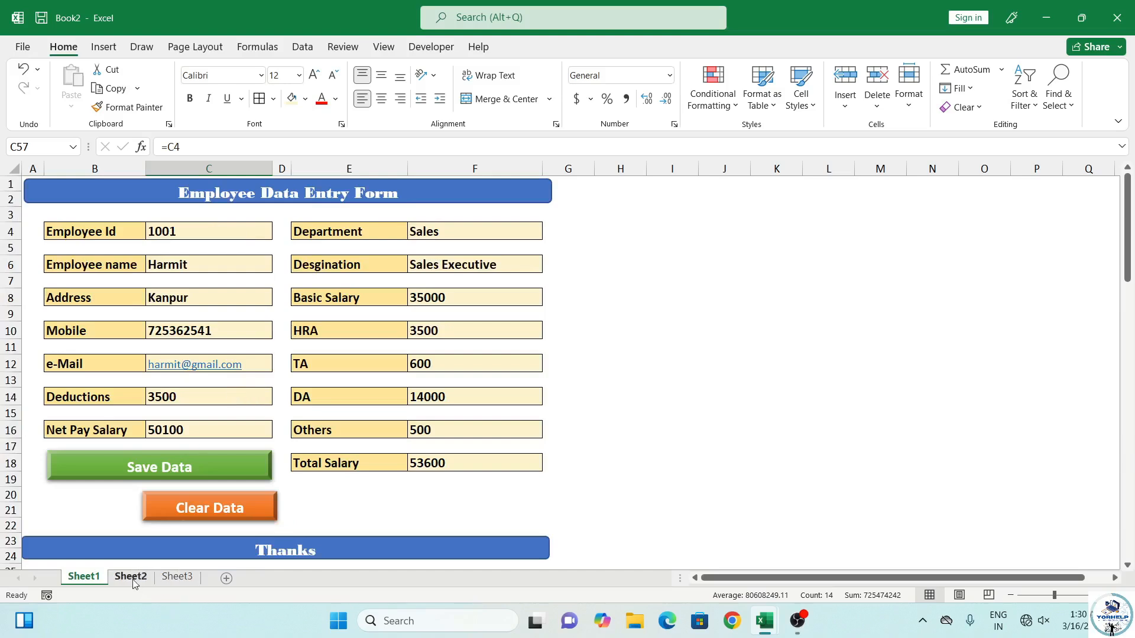
pyautogui.click(187, 237)
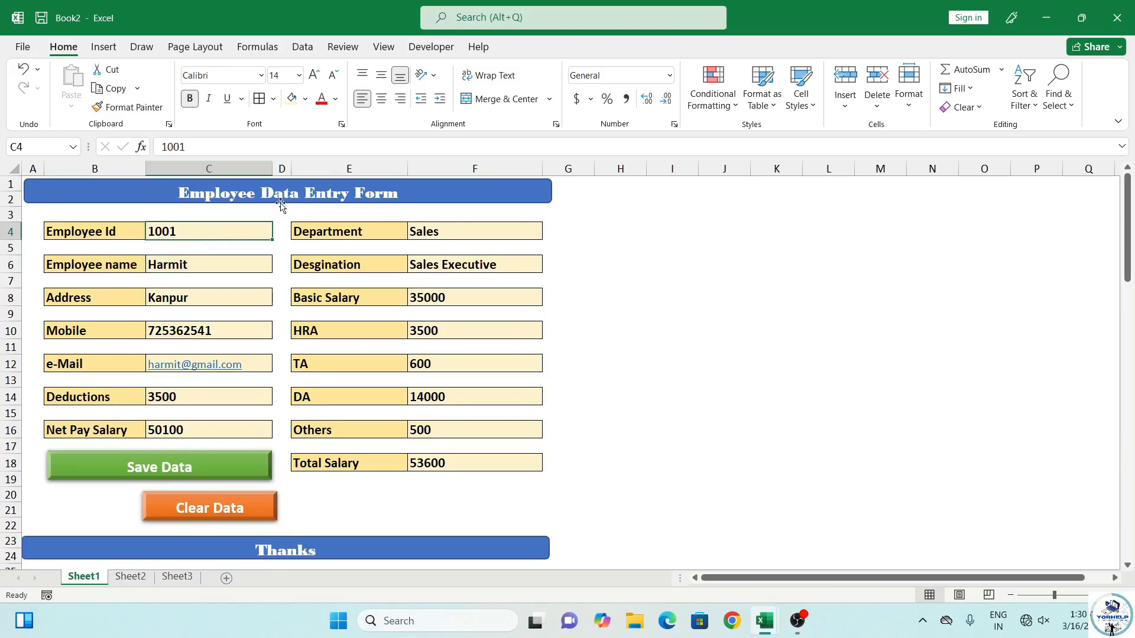
# Untick Developer under Main Tabs in Excel Options' Customize Ribbon and apply
pyautogui.click(440, 48)
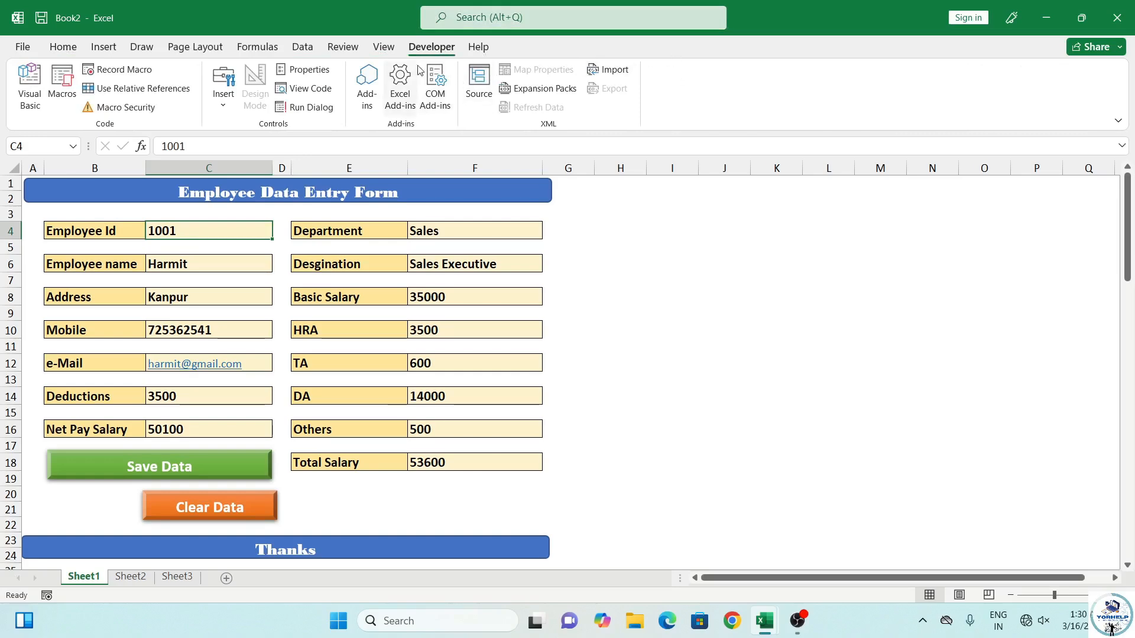
pyautogui.rightClick(404, 55)
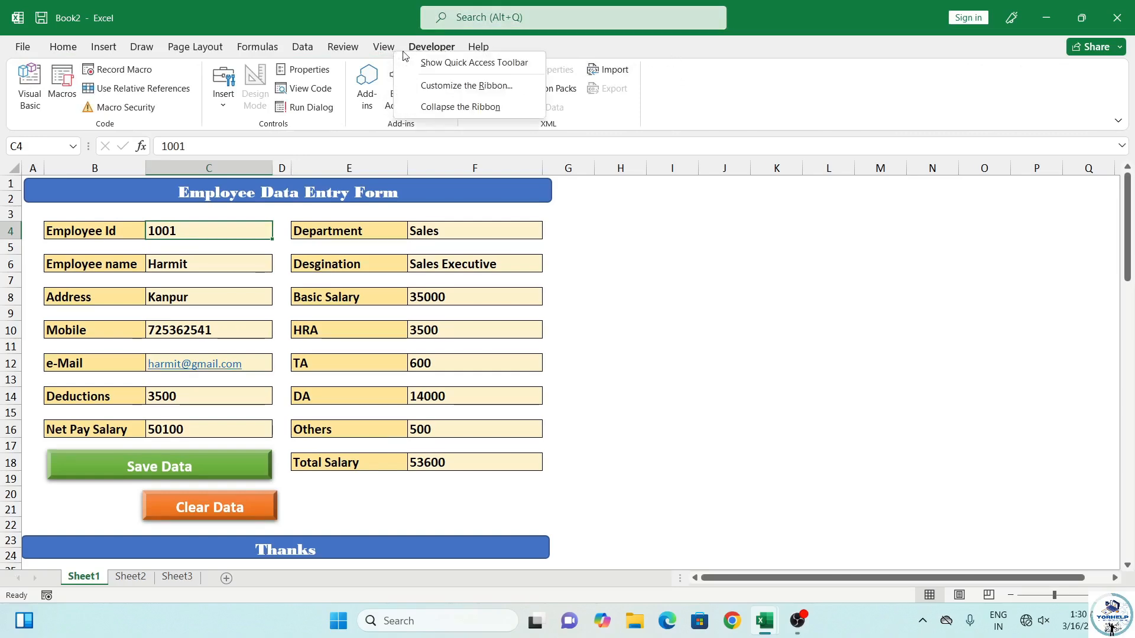
pyautogui.click(453, 87)
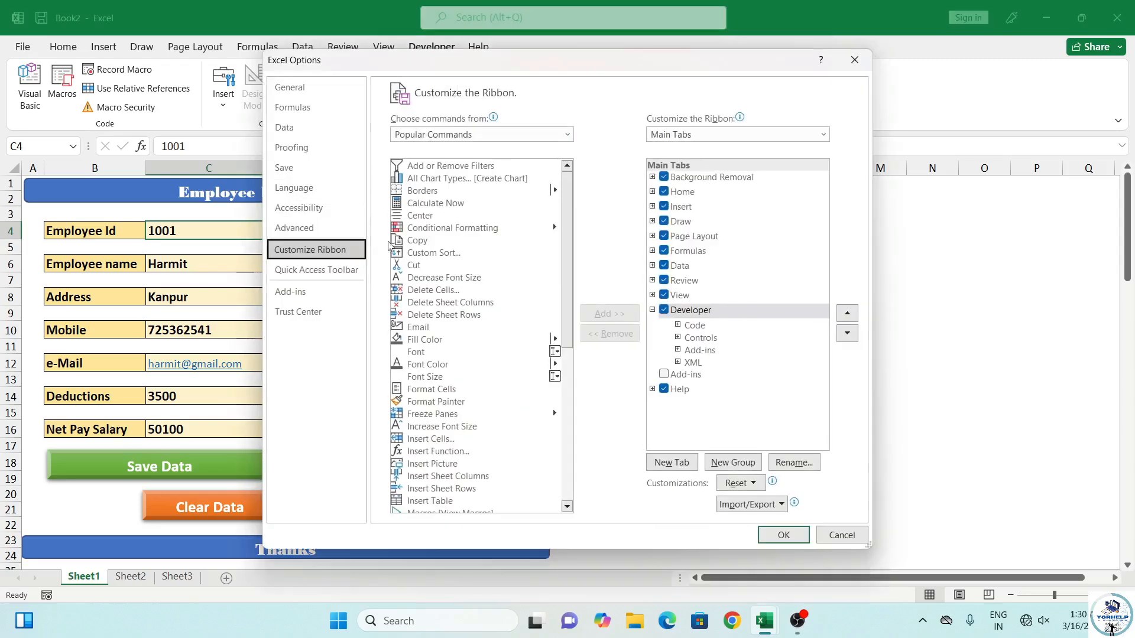
pyautogui.click(654, 311)
pyautogui.click(664, 311)
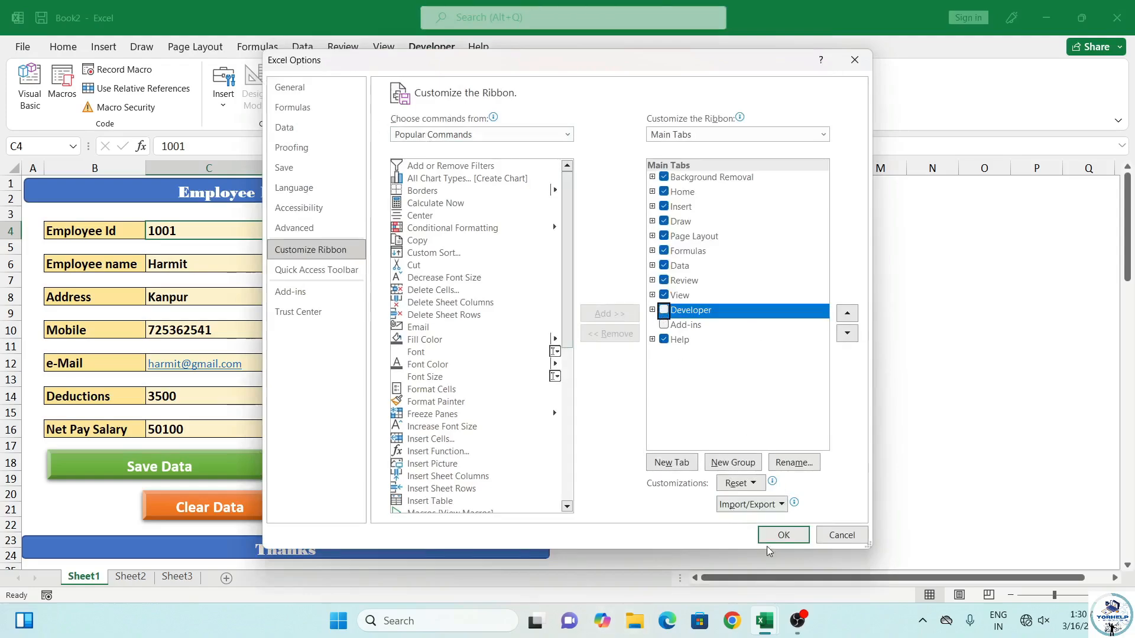
pyautogui.click(781, 535)
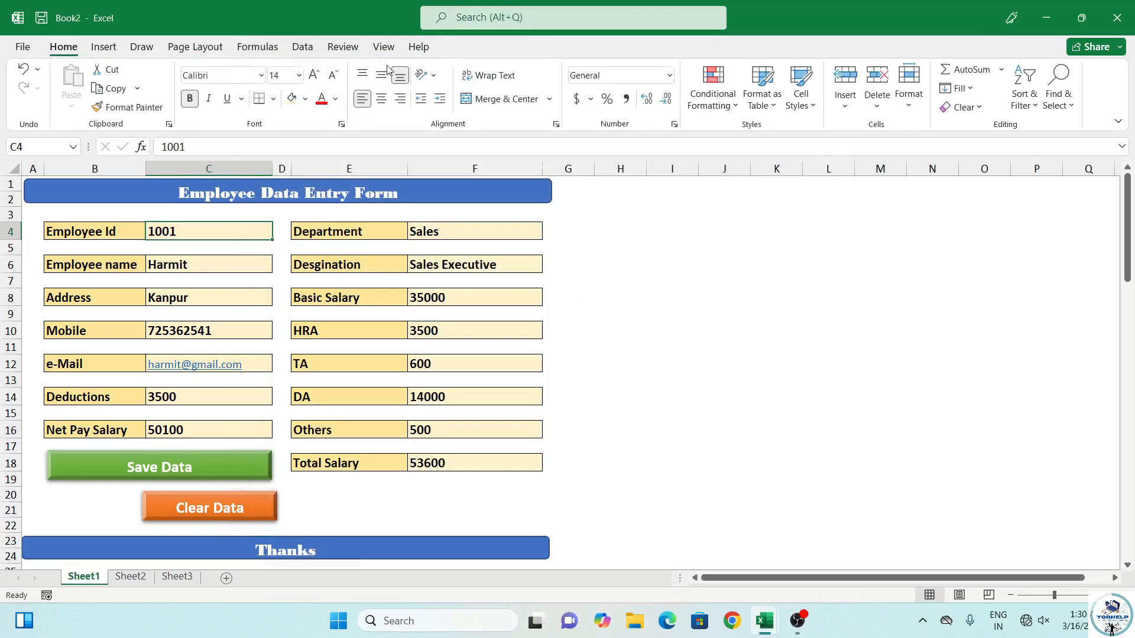
# Re-tick Developer in Customize Ribbon and confirm with OK
pyautogui.rightClick(472, 54)
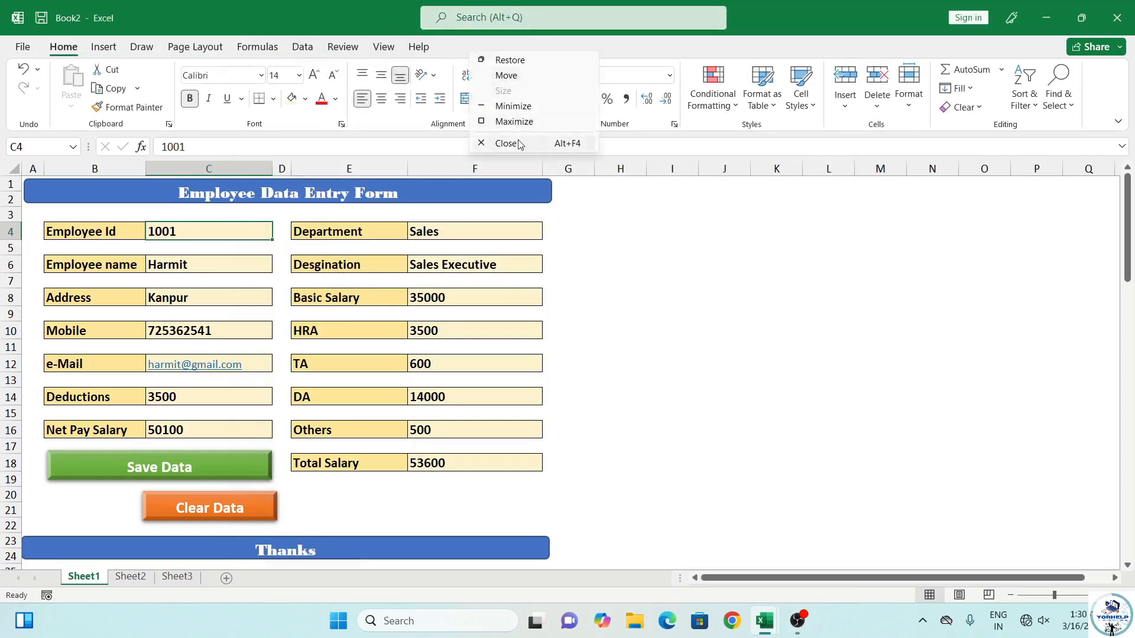
pyautogui.click(956, 132)
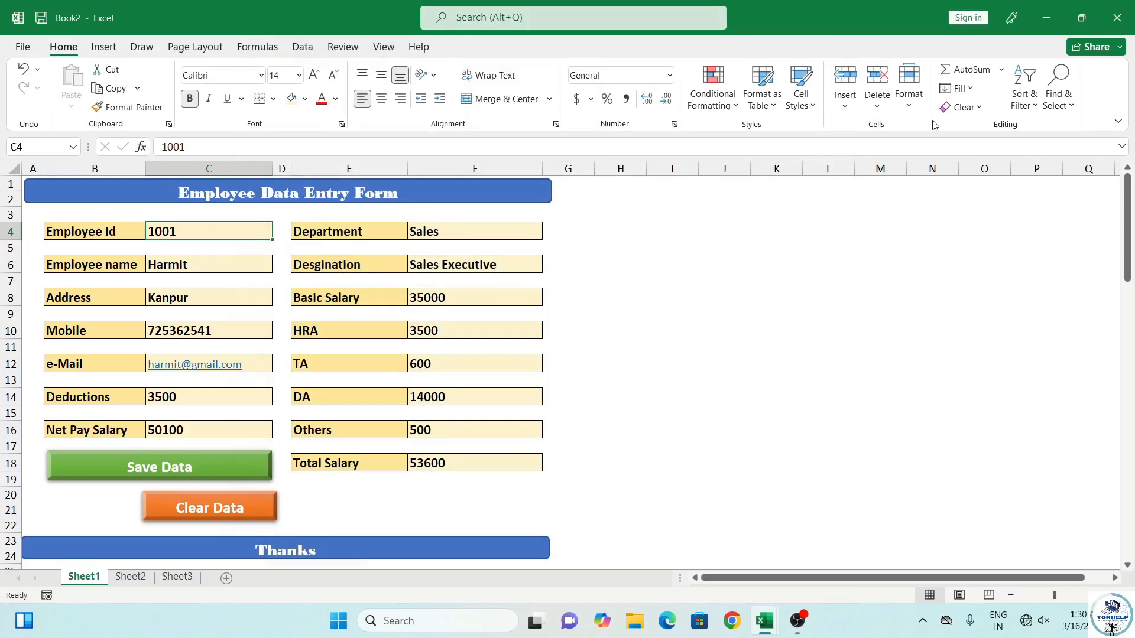
pyautogui.rightClick(933, 120)
pyautogui.click(993, 179)
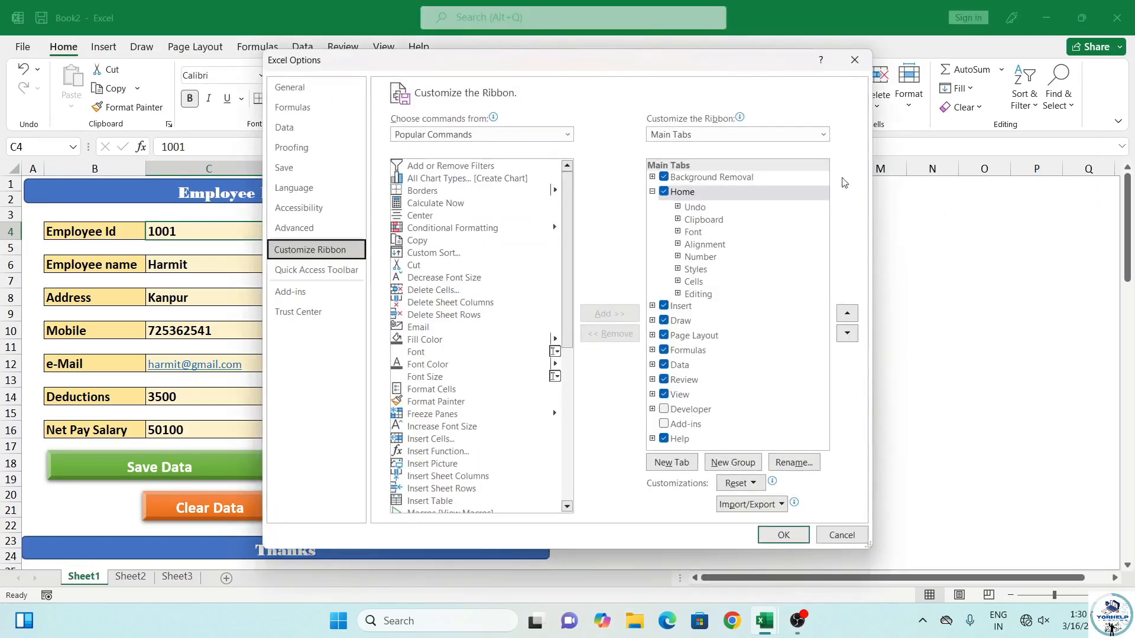
pyautogui.click(664, 409)
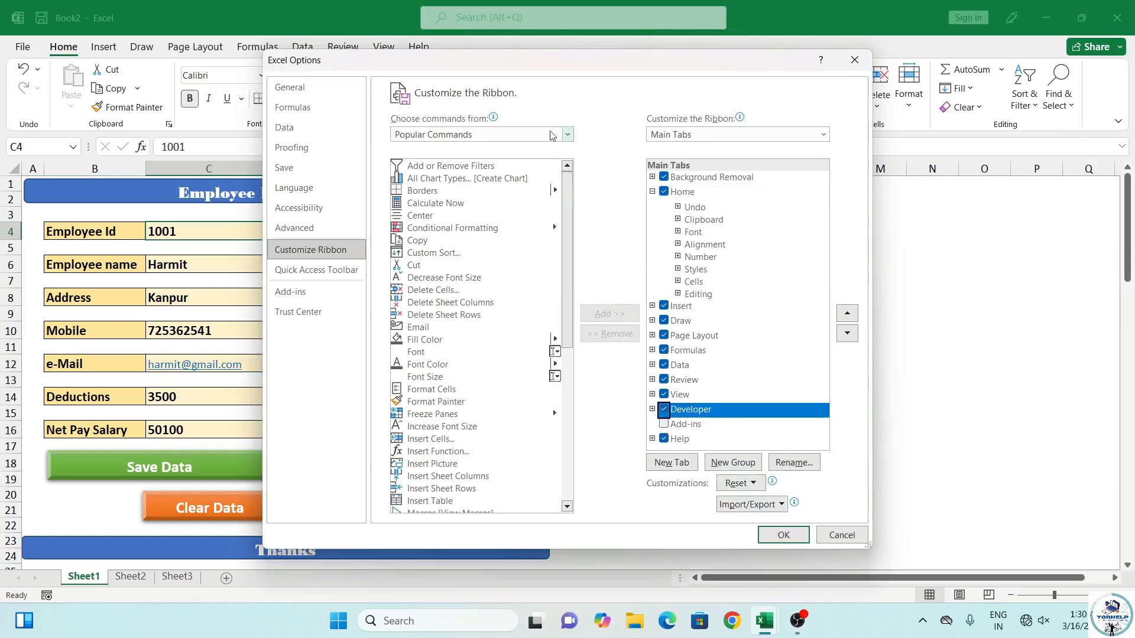
pyautogui.click(794, 539)
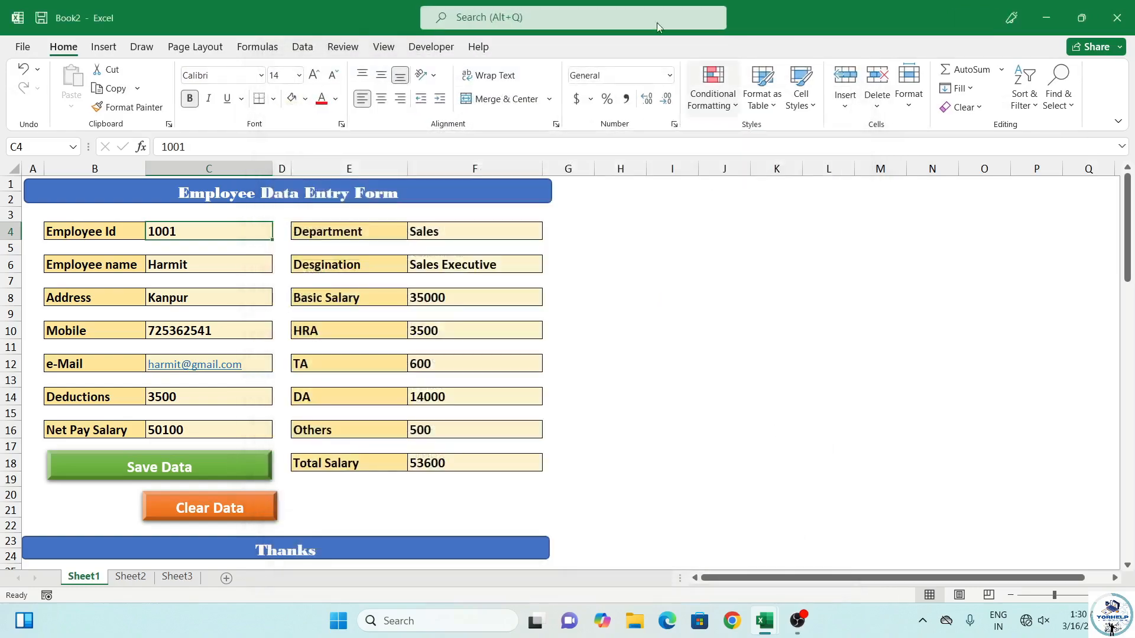
# Record a new macro named SaveData, stored in This Workbook
pyautogui.click(417, 49)
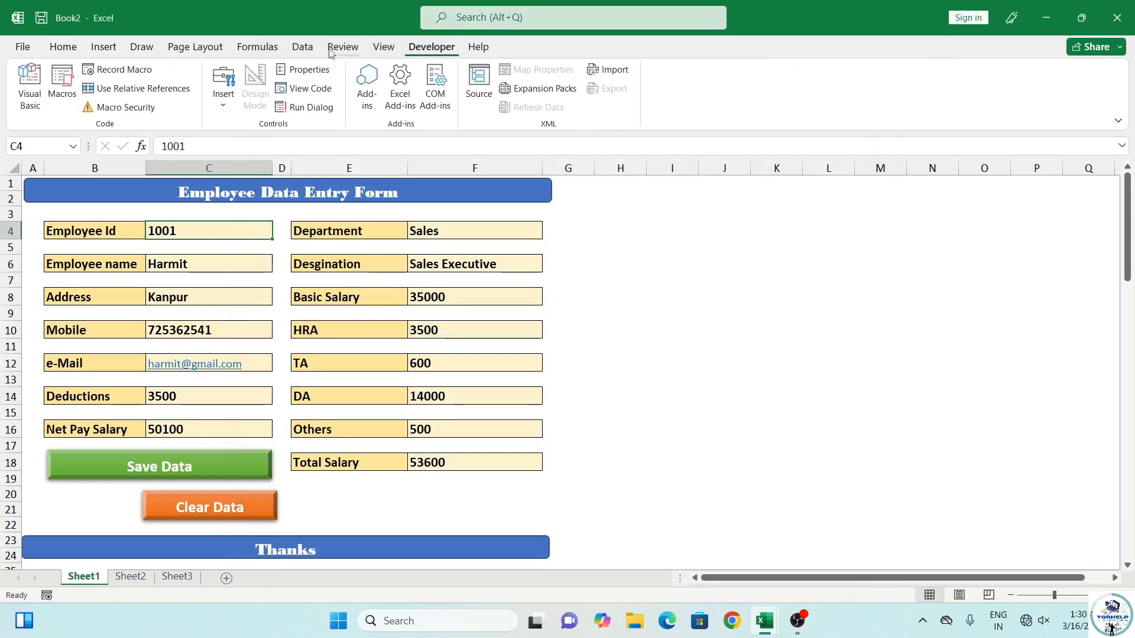
pyautogui.click(124, 70)
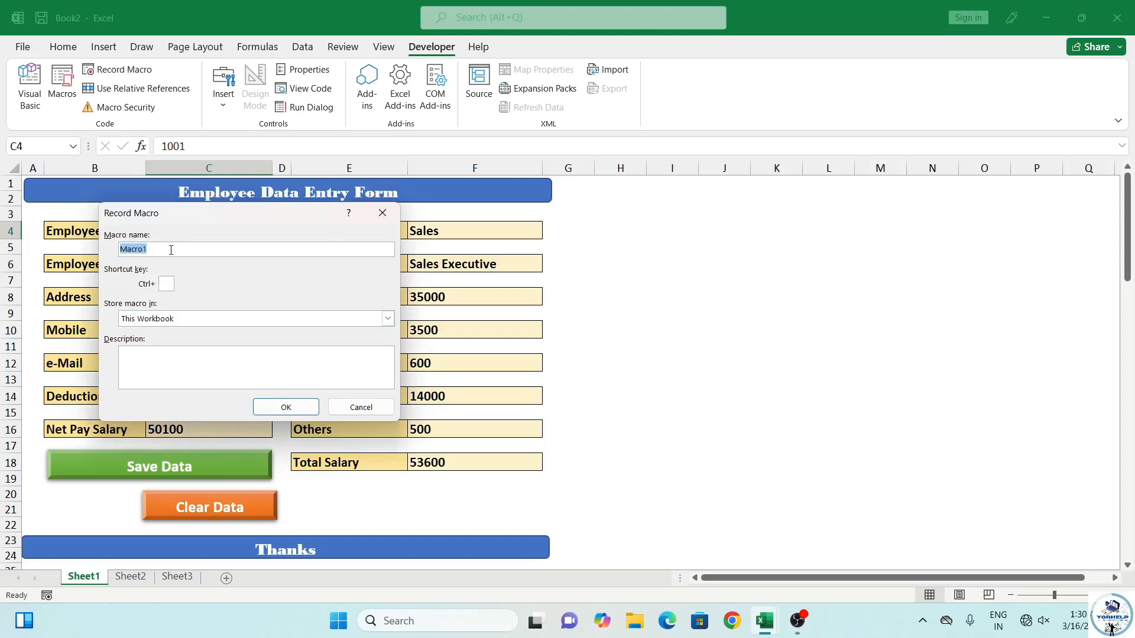
pyautogui.write('SaveDara')
pyautogui.click(264, 410)
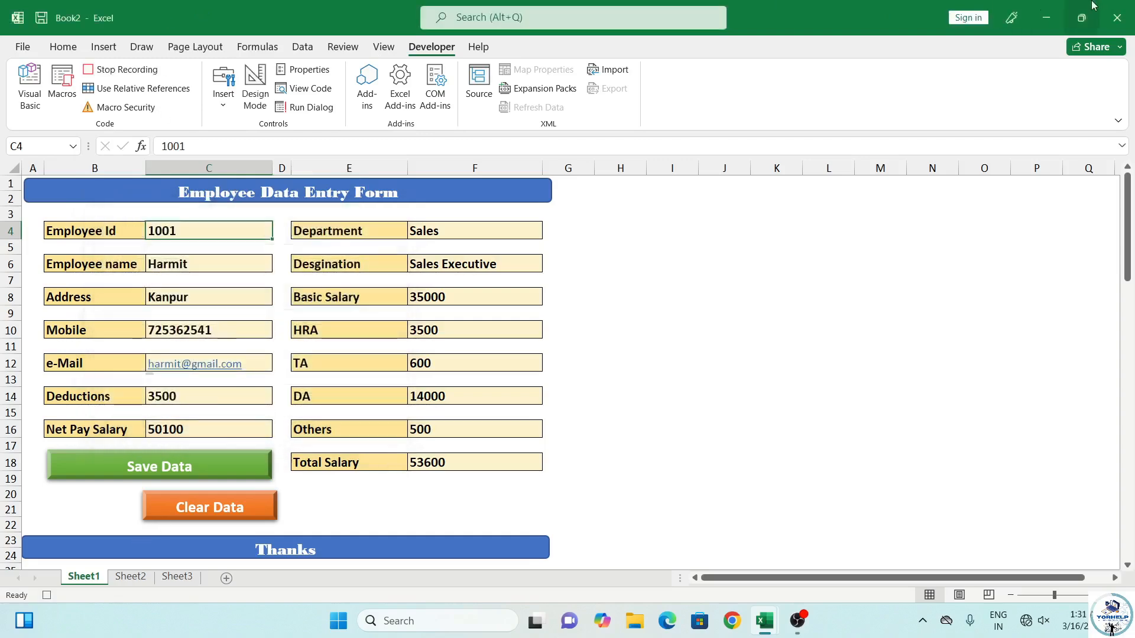
# Copy the linked employee values in C57:C71 and switch to Sheet2
pyautogui.scroll(-14, 133, 436)
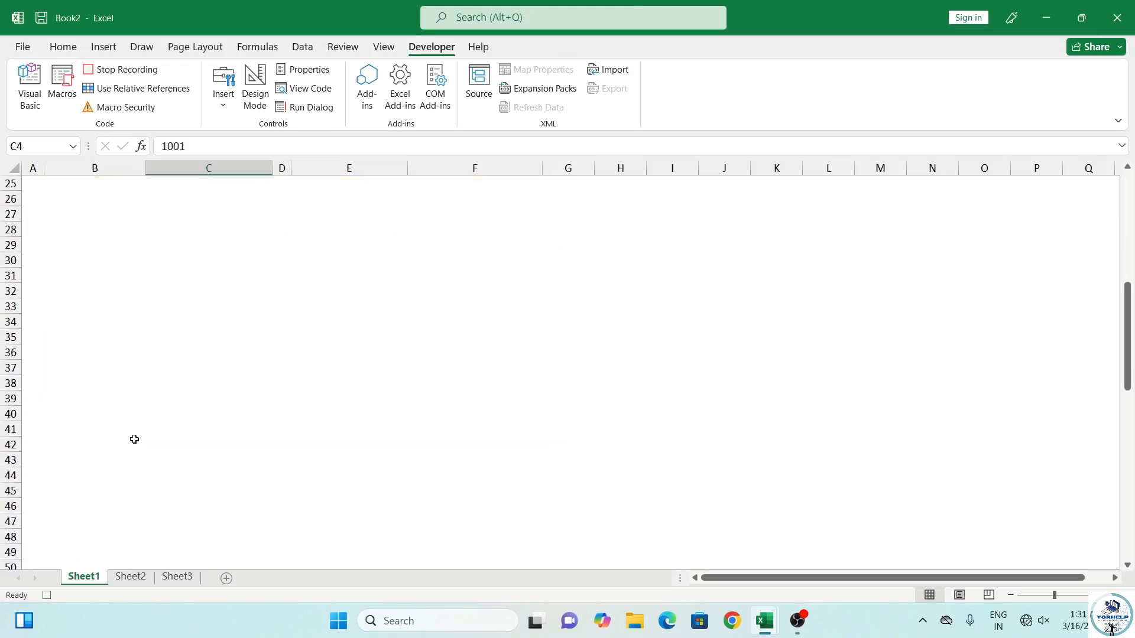
pyautogui.scroll(-4, 133, 434)
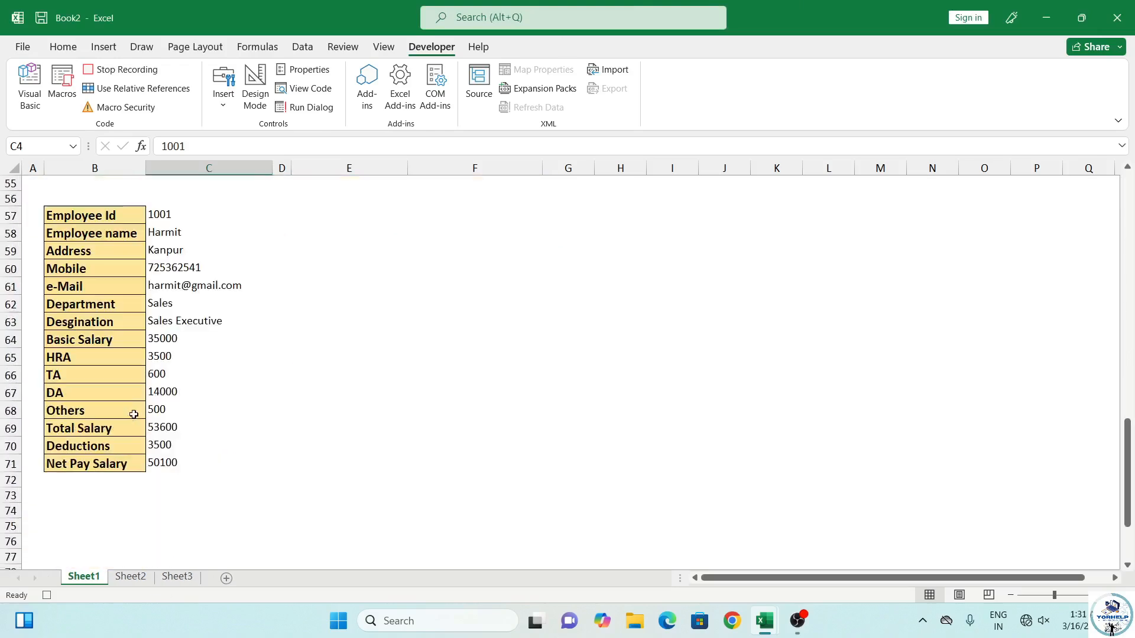
pyautogui.click(170, 214)
pyautogui.moveTo(170, 214); pyautogui.dragTo(191, 458)
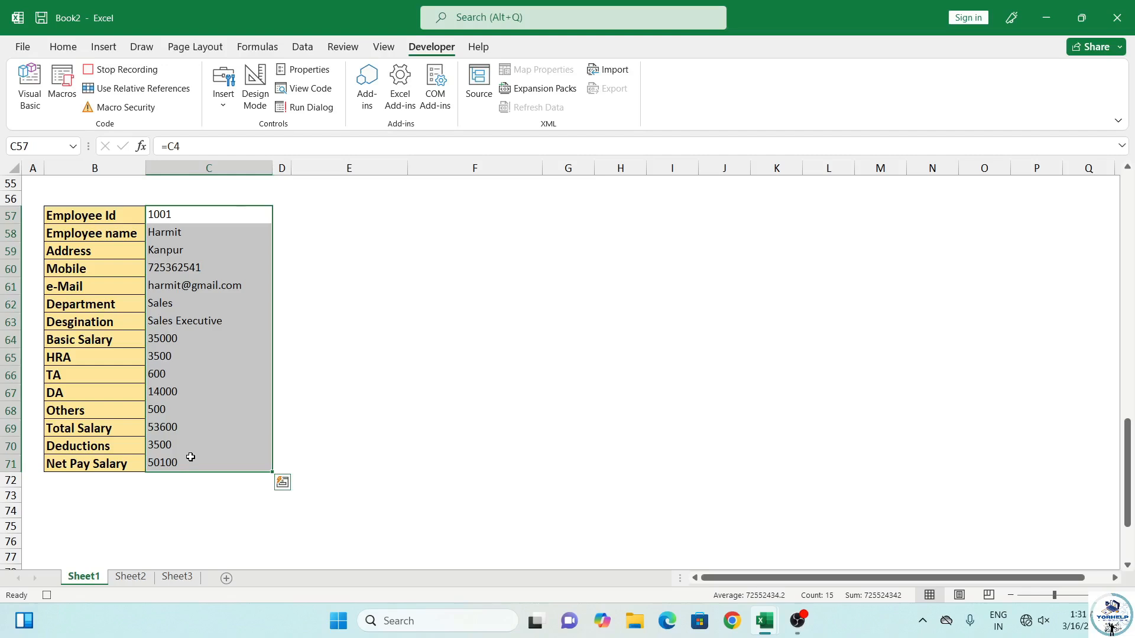
pyautogui.hotkey('ctrl', 'c')
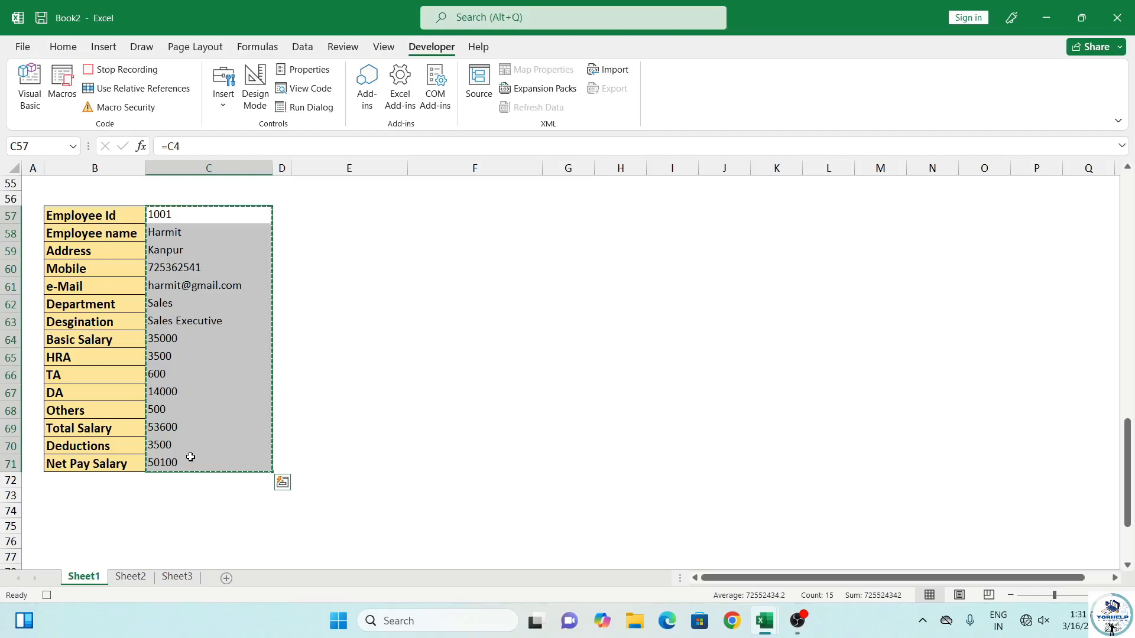
pyautogui.click(126, 576)
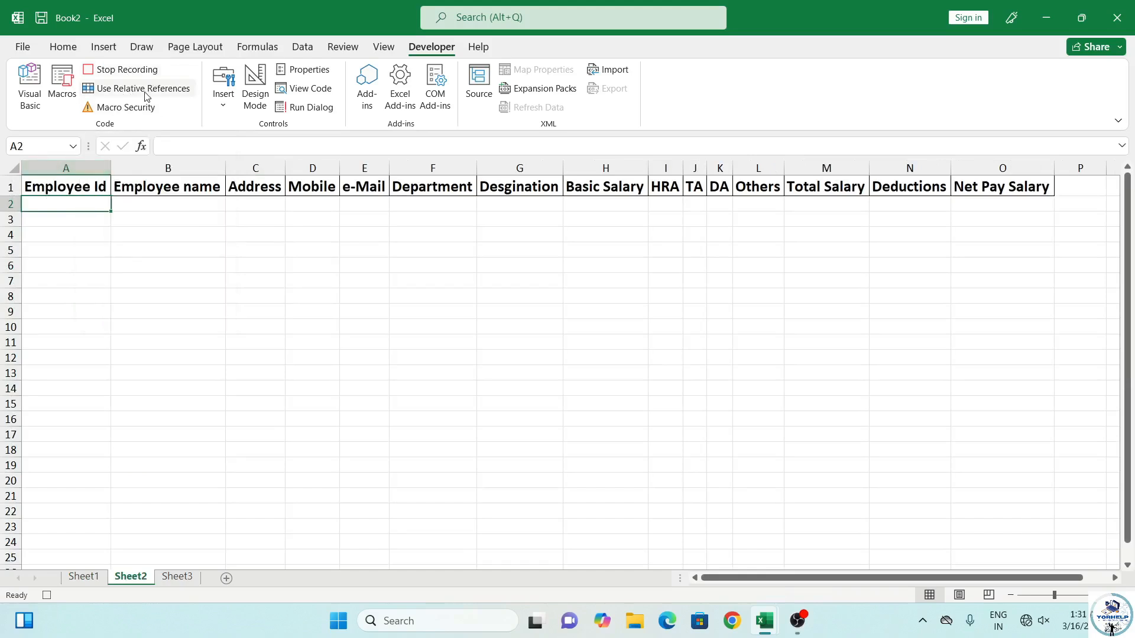
# Enable Use Relative References, move through the header table with Ctrl+arrows, and select A2
pyautogui.click(62, 186)
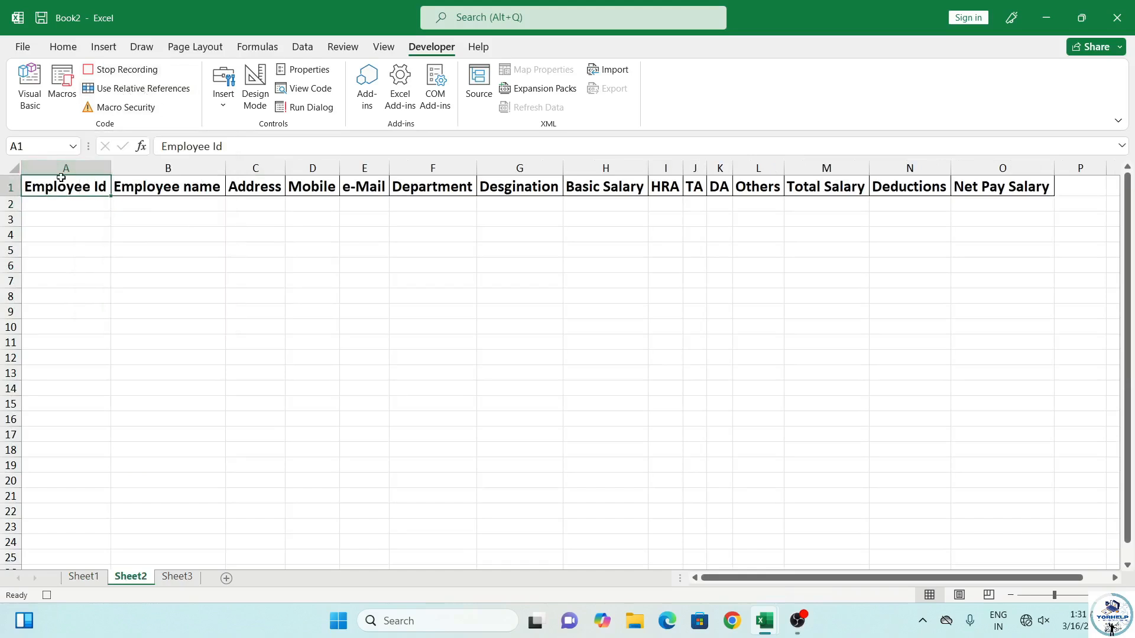
pyautogui.click(146, 94)
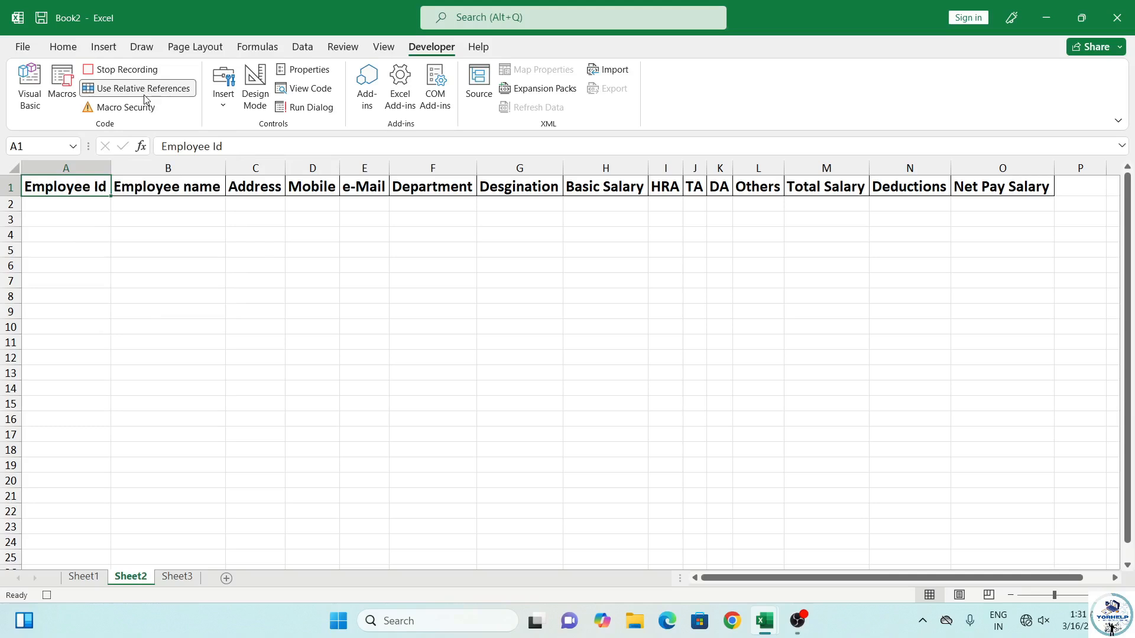
pyautogui.hotkey('ctrl', 'Right')
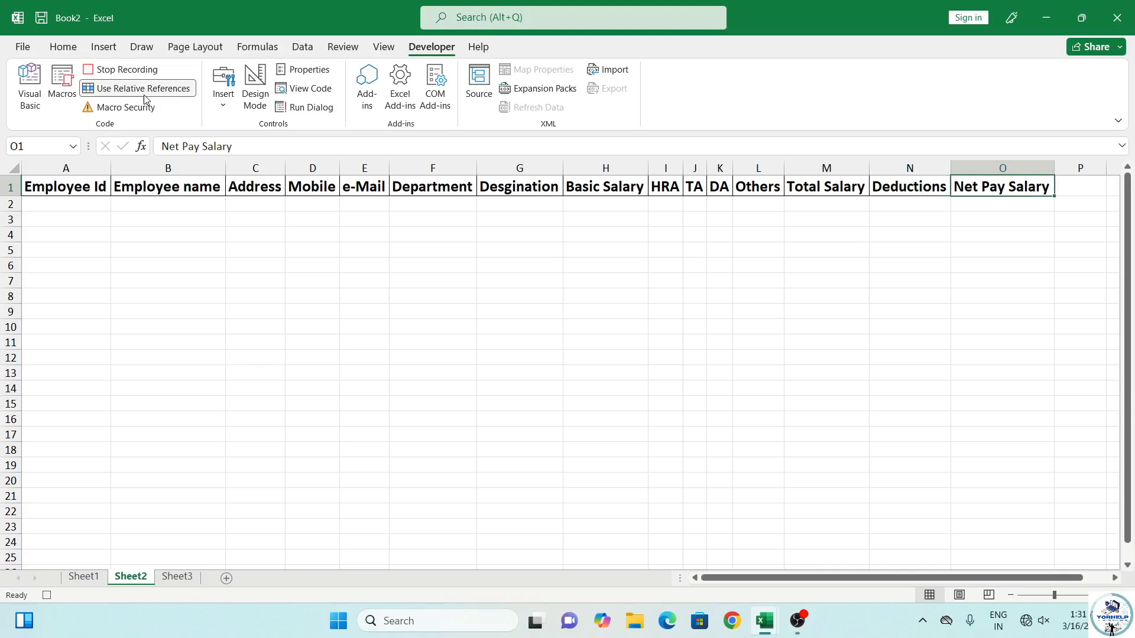
pyautogui.press('Right')
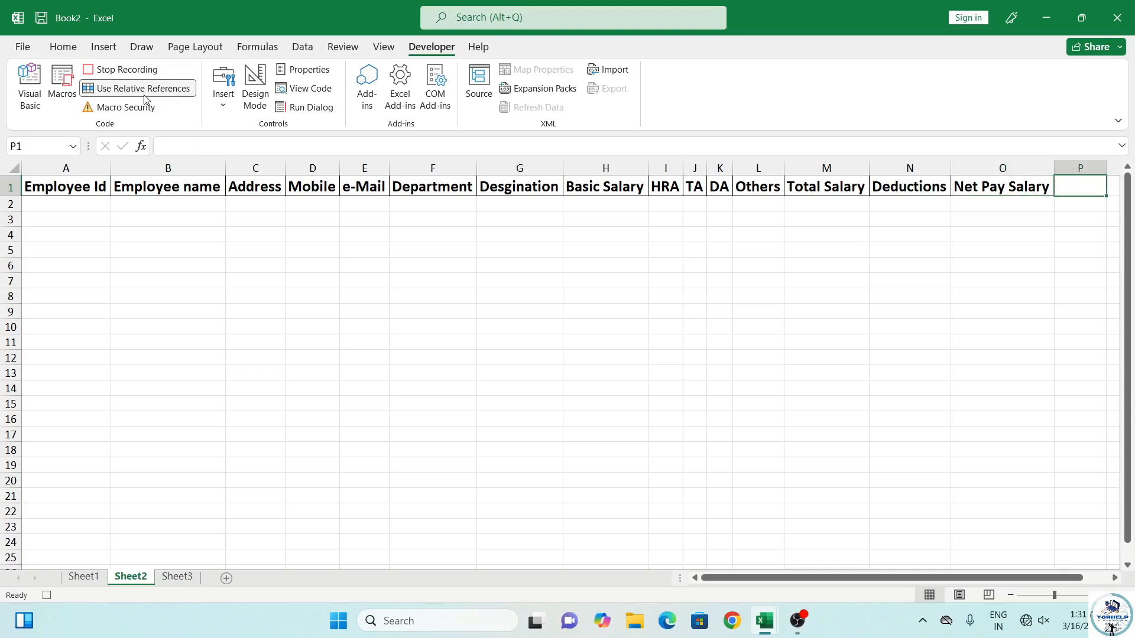
pyautogui.hotkey('ctrl', 'Down')
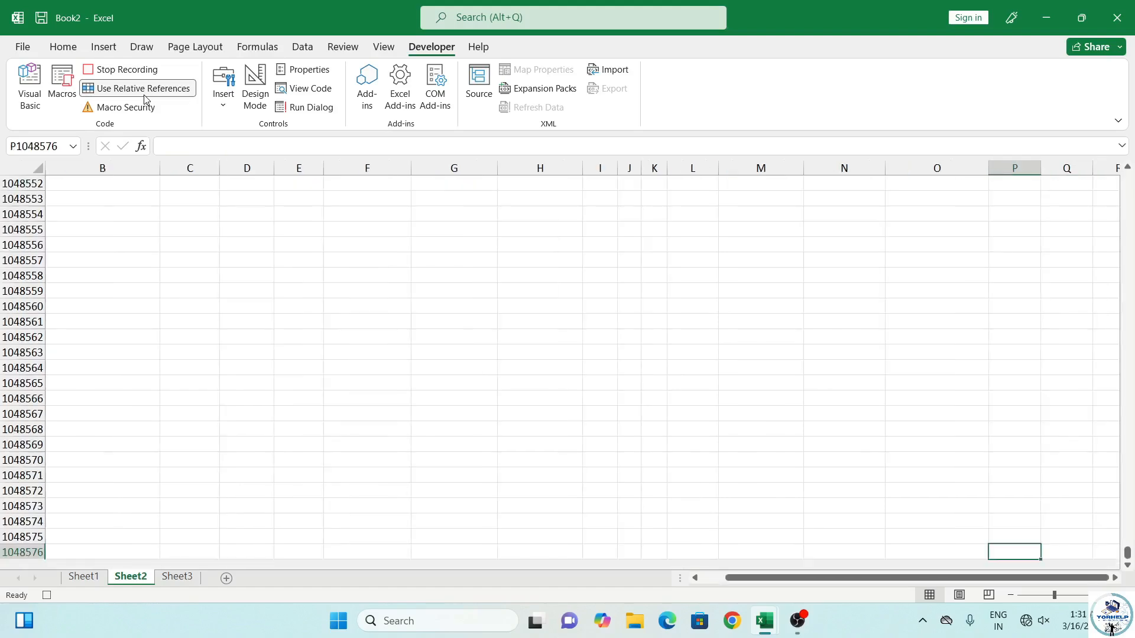
pyautogui.hotkey('ctrl', 'Left')
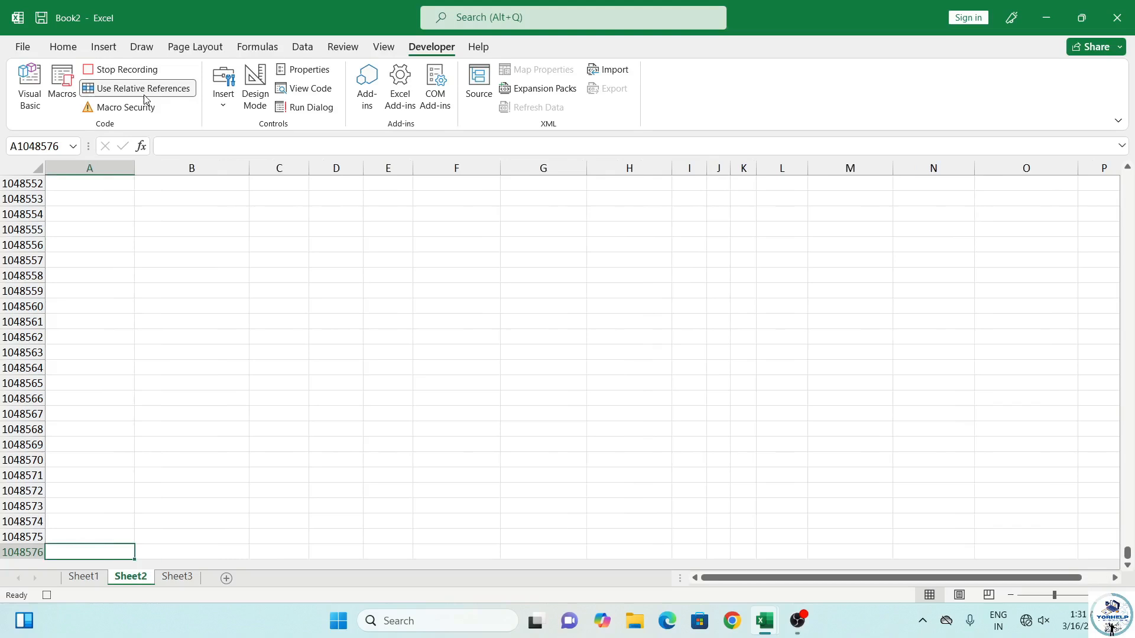
pyautogui.hotkey('ctrl', 'Up')
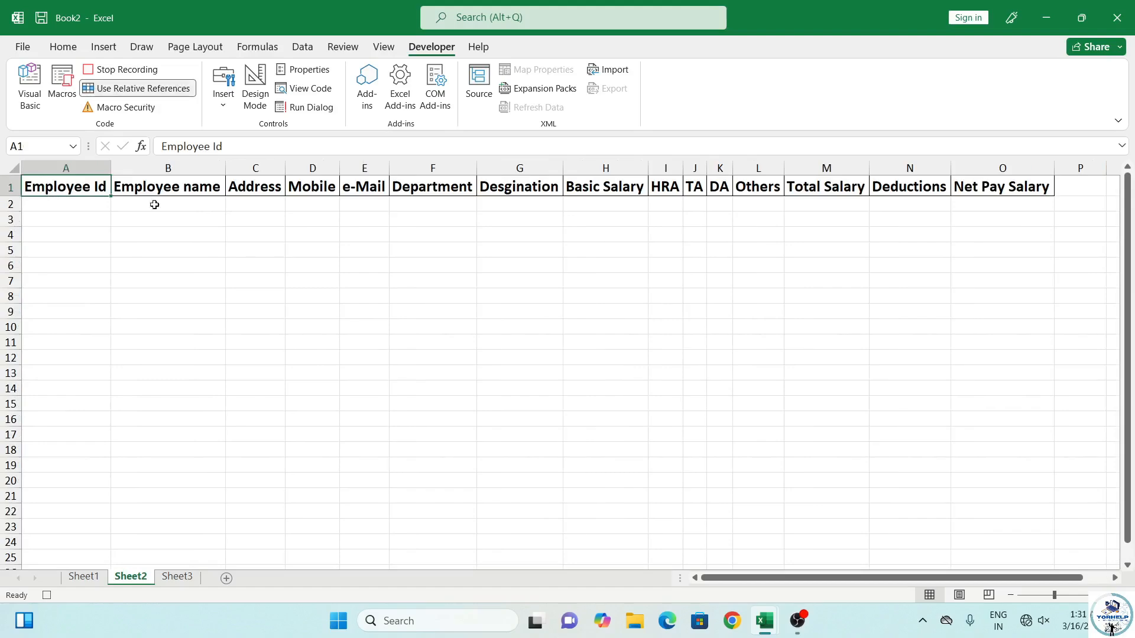
pyautogui.click(108, 90)
pyautogui.click(97, 211)
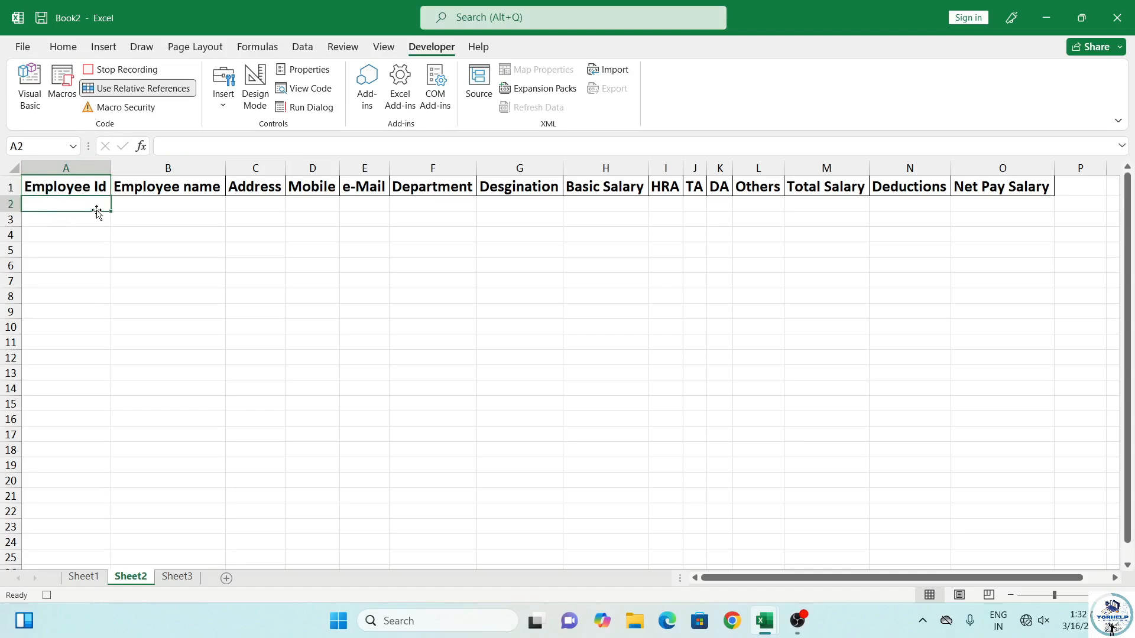
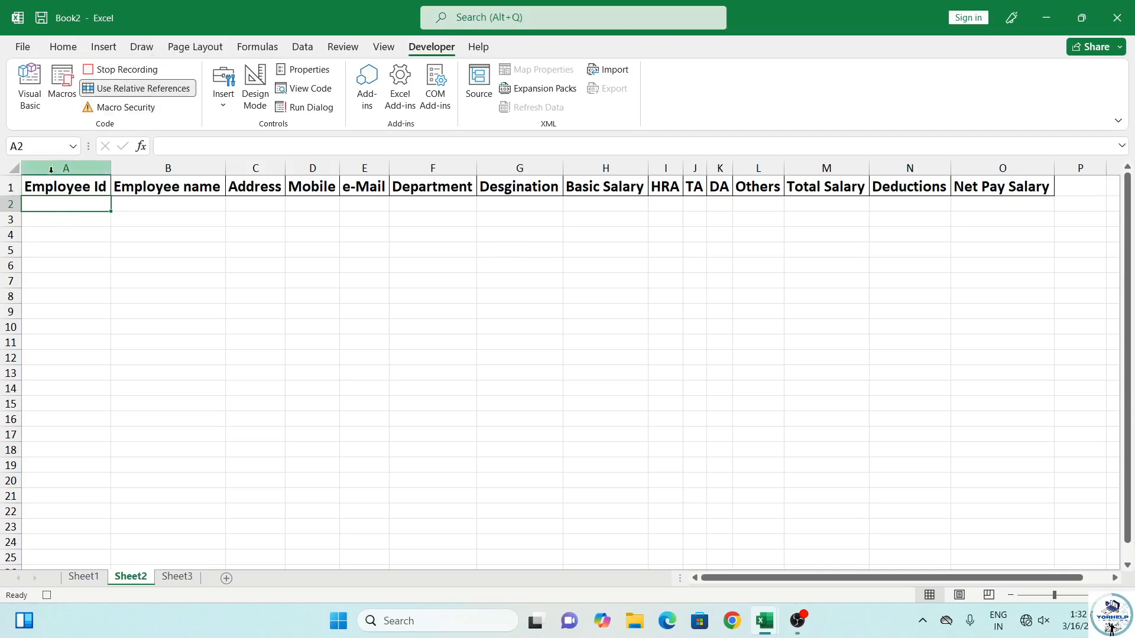
# Switch off Use Relative References so the recorder captures absolute references
pyautogui.click(107, 94)
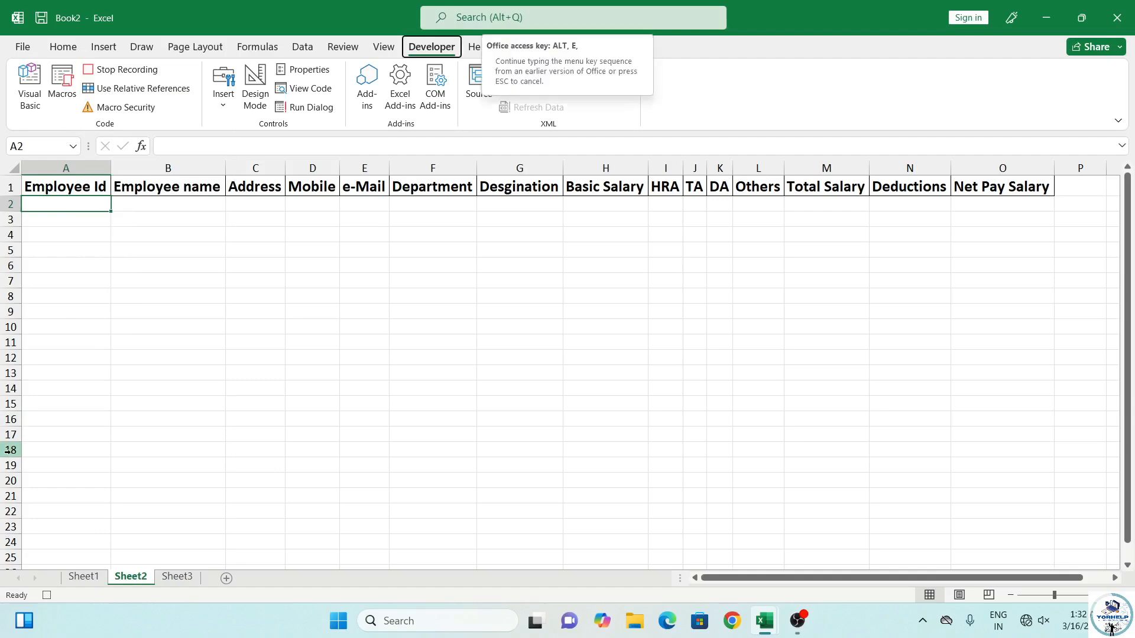
# Paste Special the copied form values into row 2 of Sheet2 as values, transposed
pyautogui.hotkey('ctrl', 'alt', 'v')
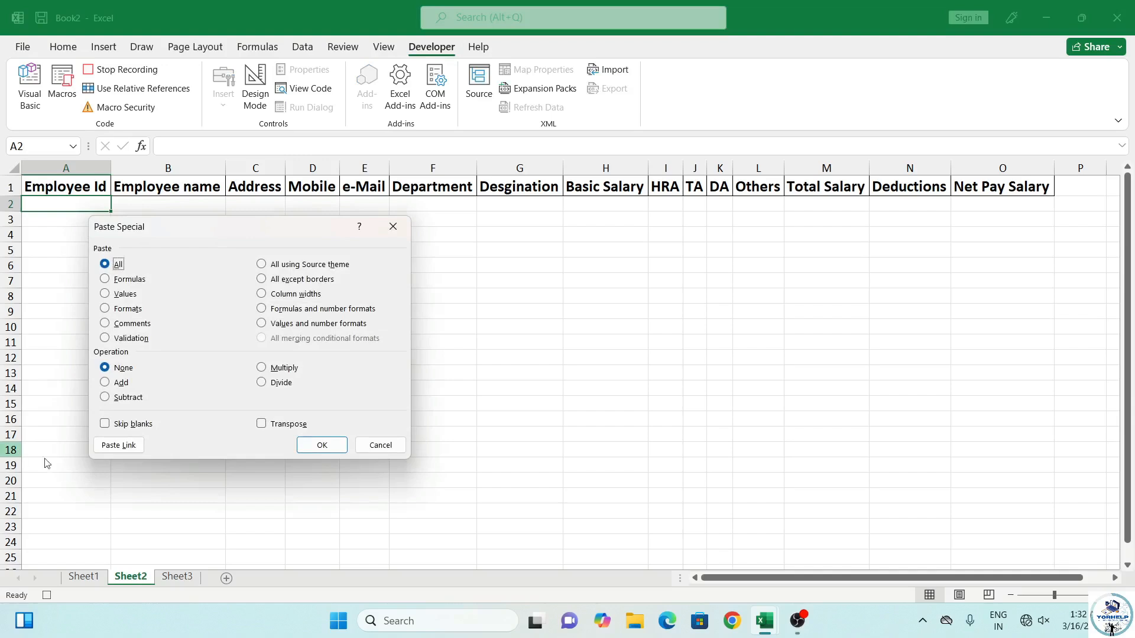
pyautogui.click(105, 294)
pyautogui.click(260, 432)
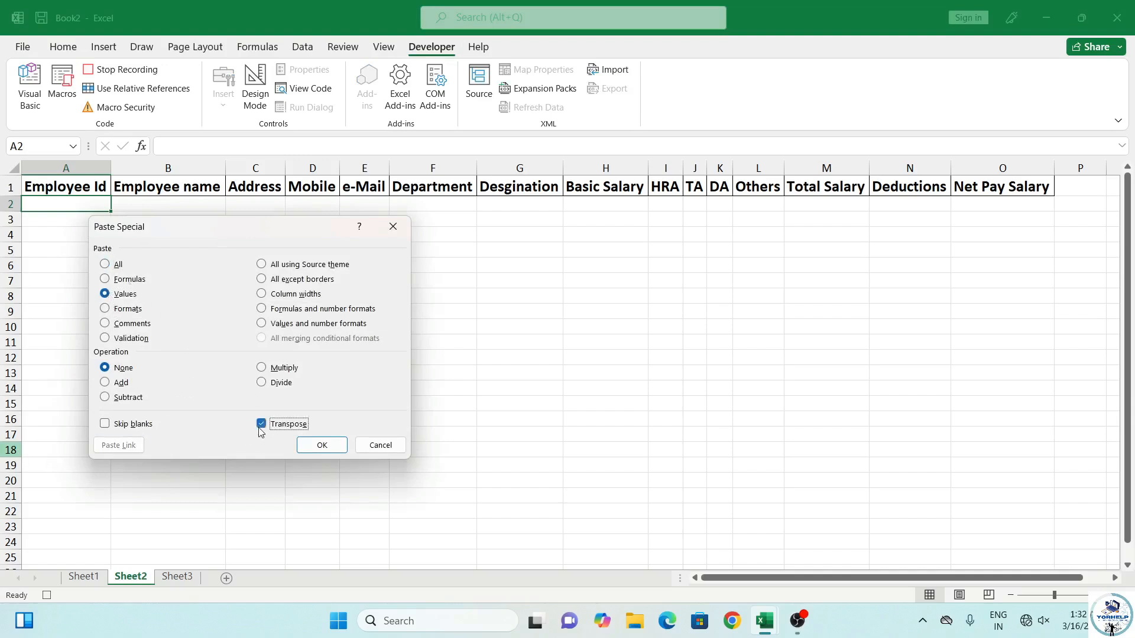
pyautogui.click(319, 447)
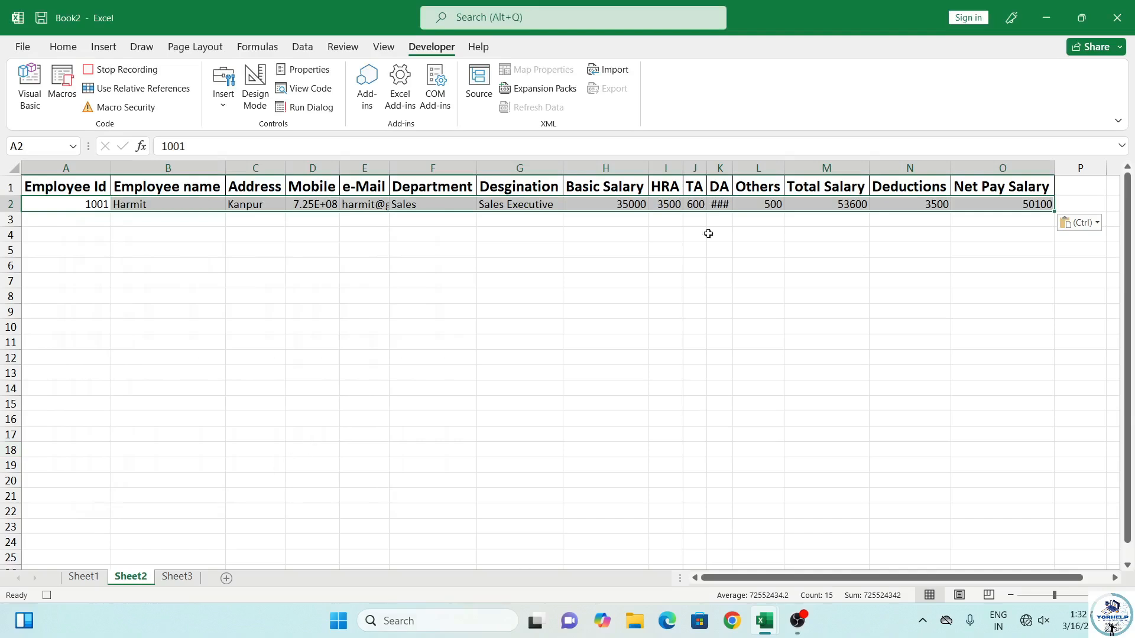
# Turn relative references back on and give the pasted row 2 all borders
pyautogui.click(152, 92)
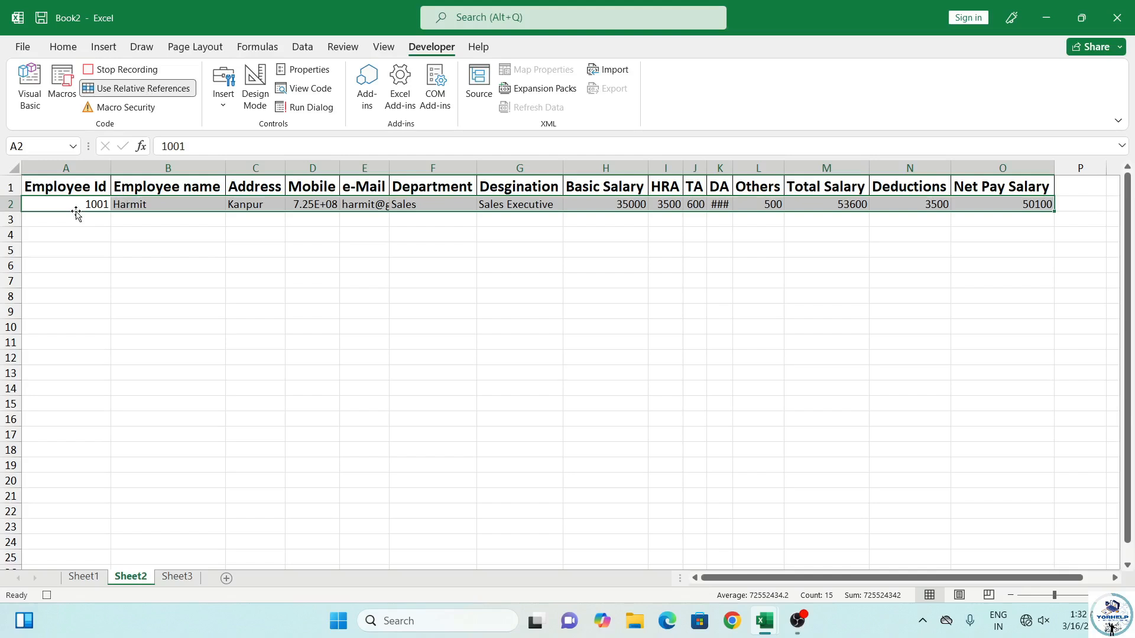
pyautogui.hotkey('alt', 'h')
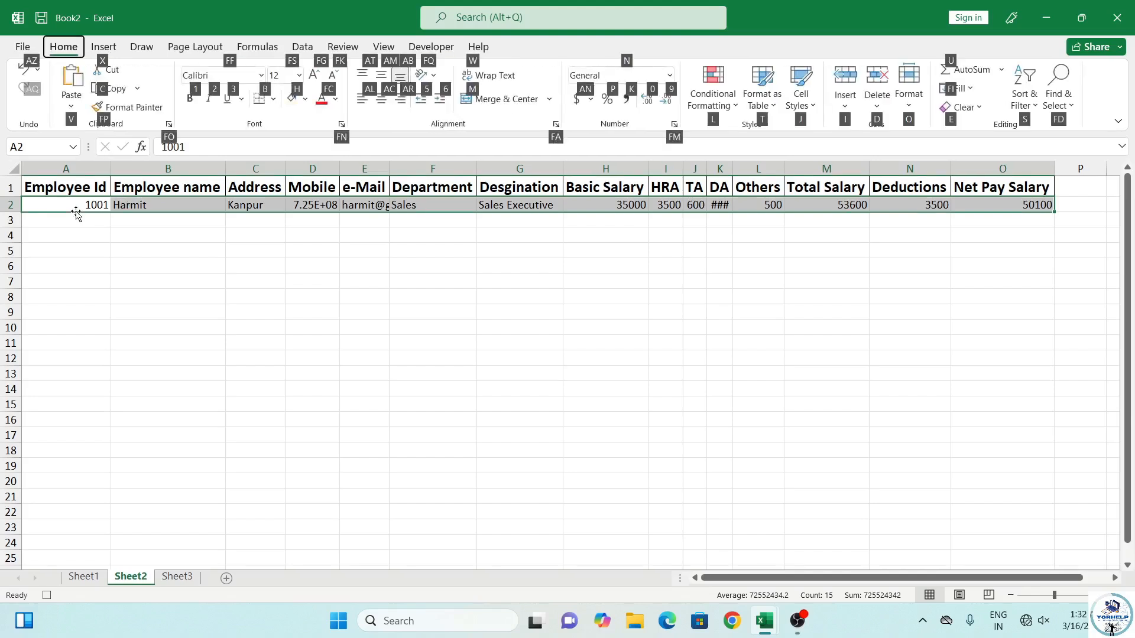
pyautogui.press('b')
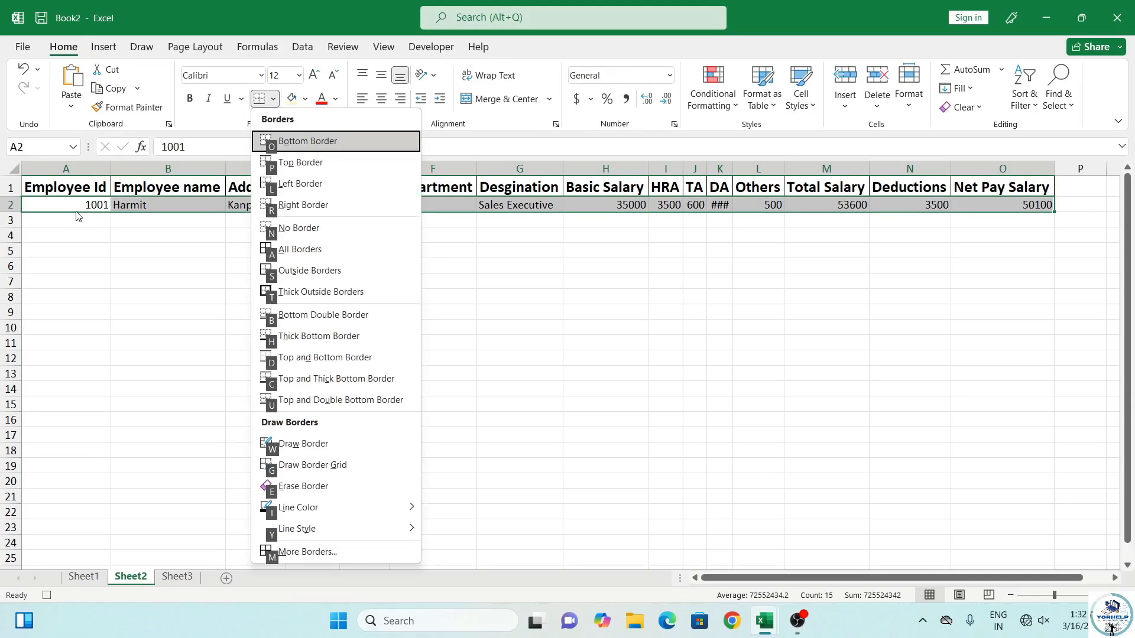
pyautogui.press('a')
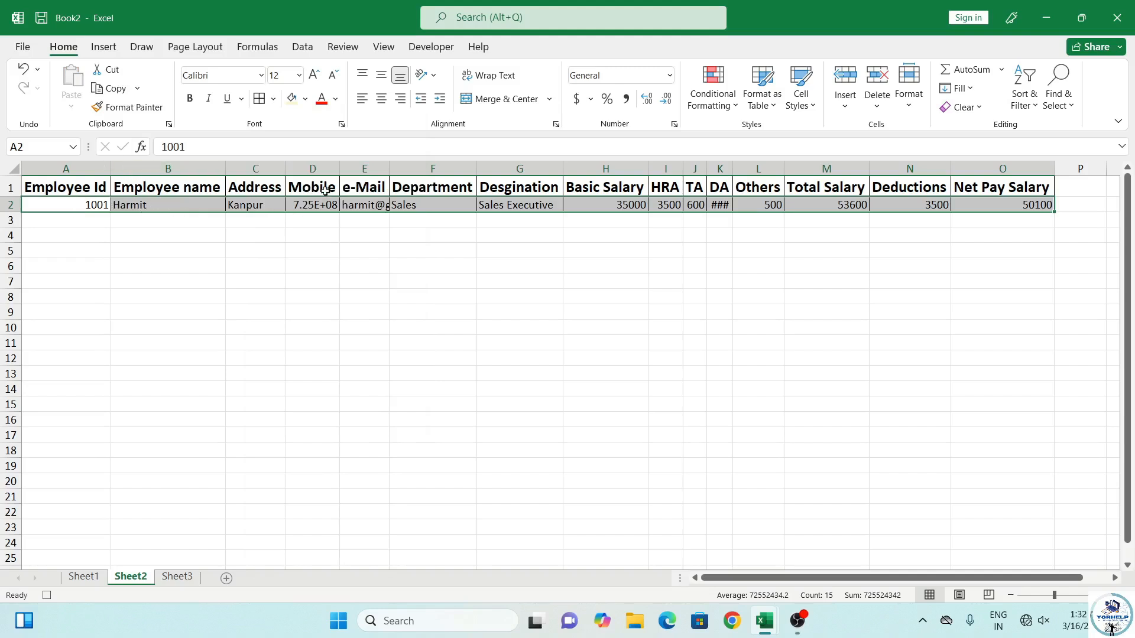
# Autofit columns D and E and widen column K so Mobile, e-Mail and DA show fully
pyautogui.doubleClick(339, 169)
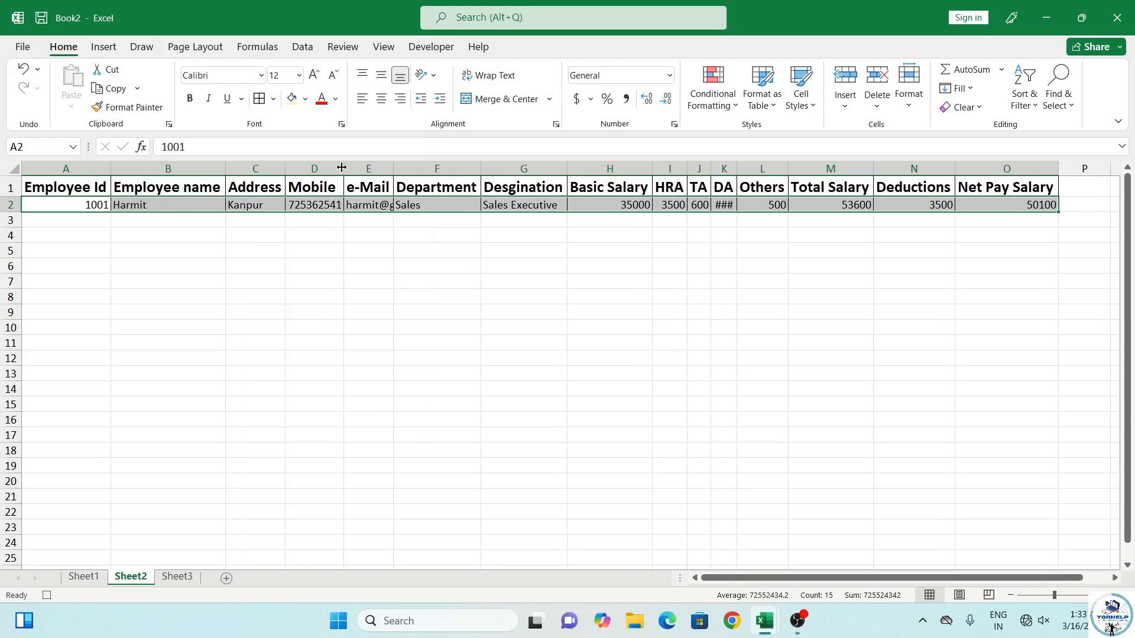
pyautogui.doubleClick(391, 169)
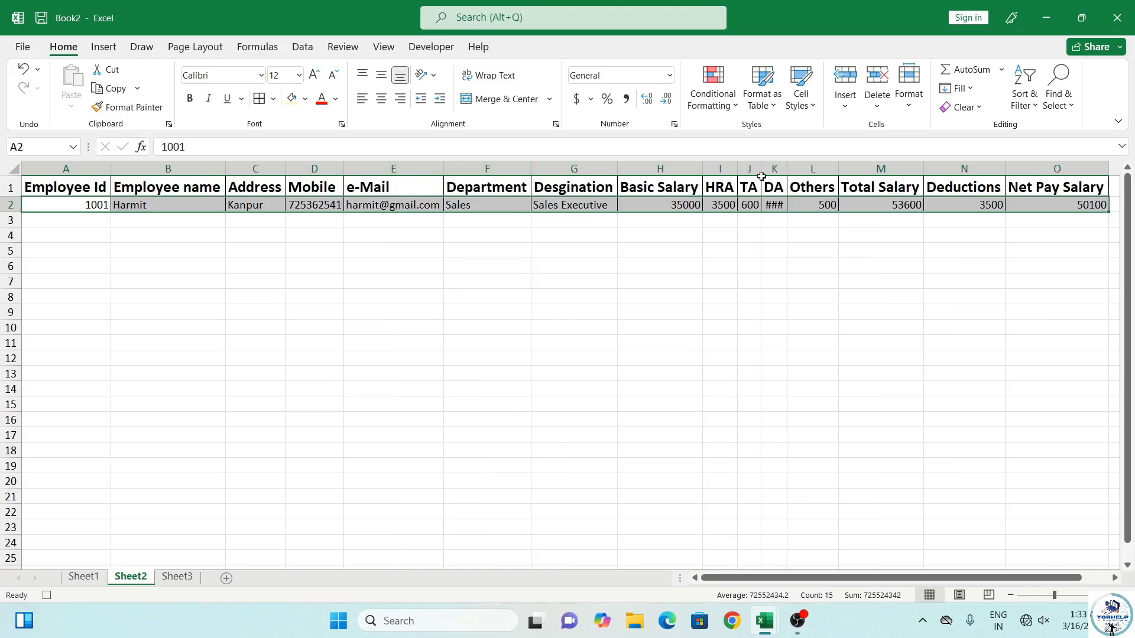
pyautogui.moveTo(786, 169); pyautogui.dragTo(811, 169)
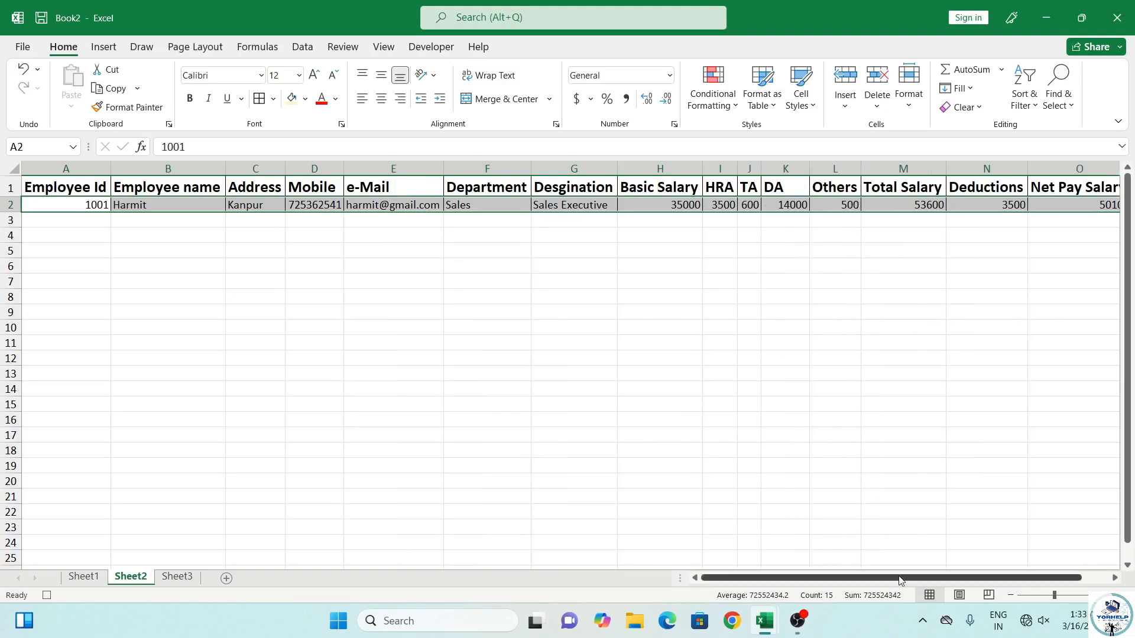
pyautogui.moveTo(917, 577); pyautogui.dragTo(854, 580)
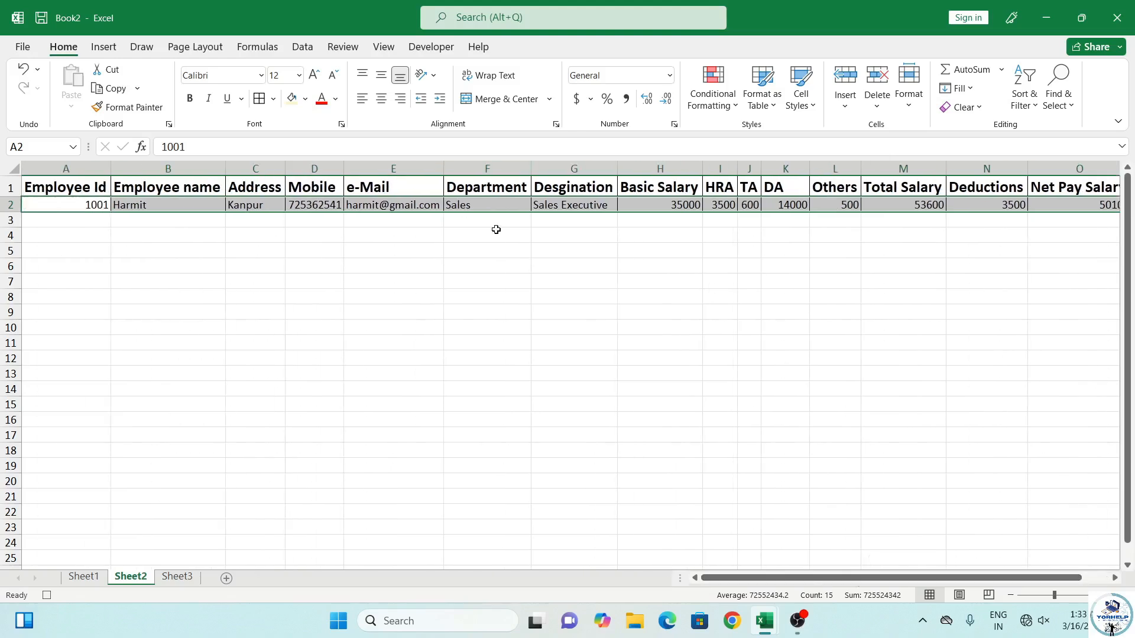
# Enlarge the row 2 text to 14 pt and reselect cell A2
pyautogui.click(314, 77)
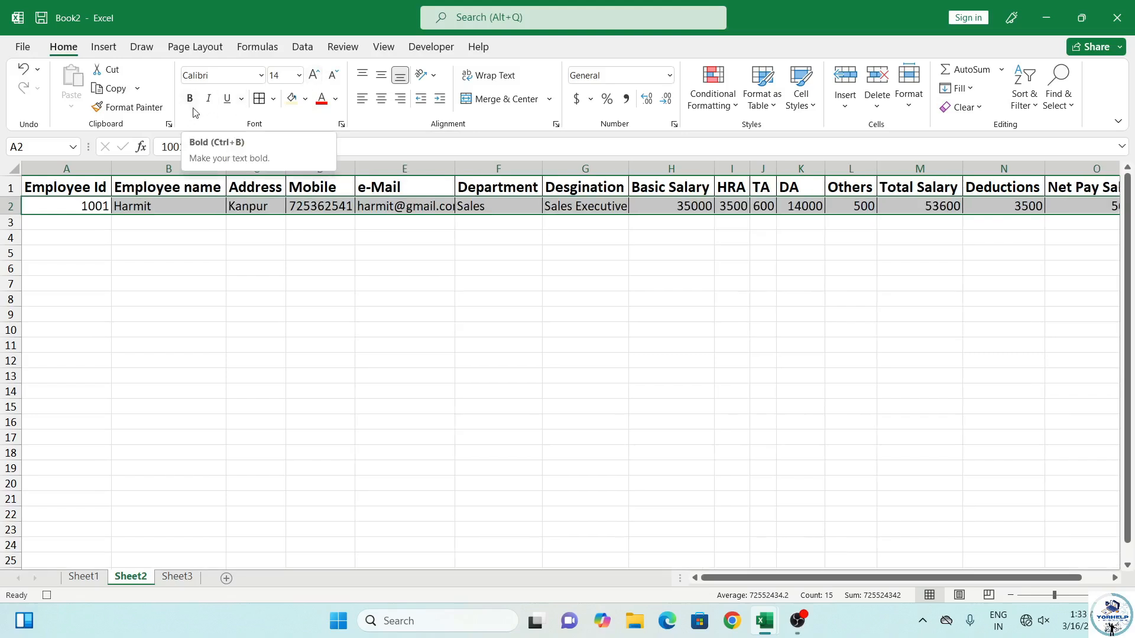
pyautogui.click(88, 205)
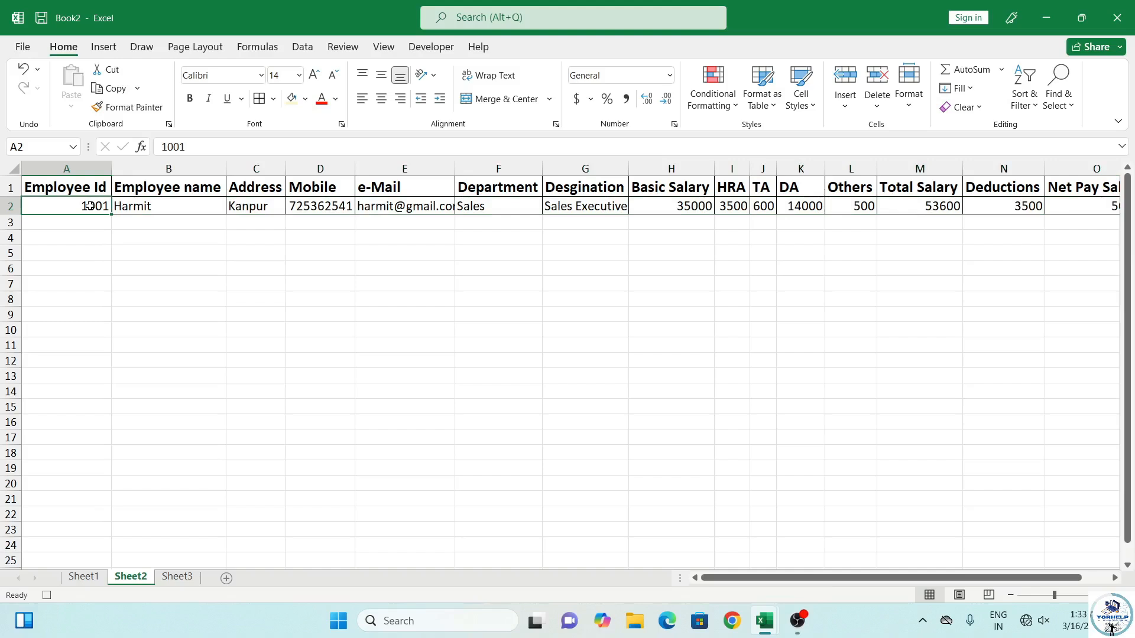
pyautogui.click(420, 47)
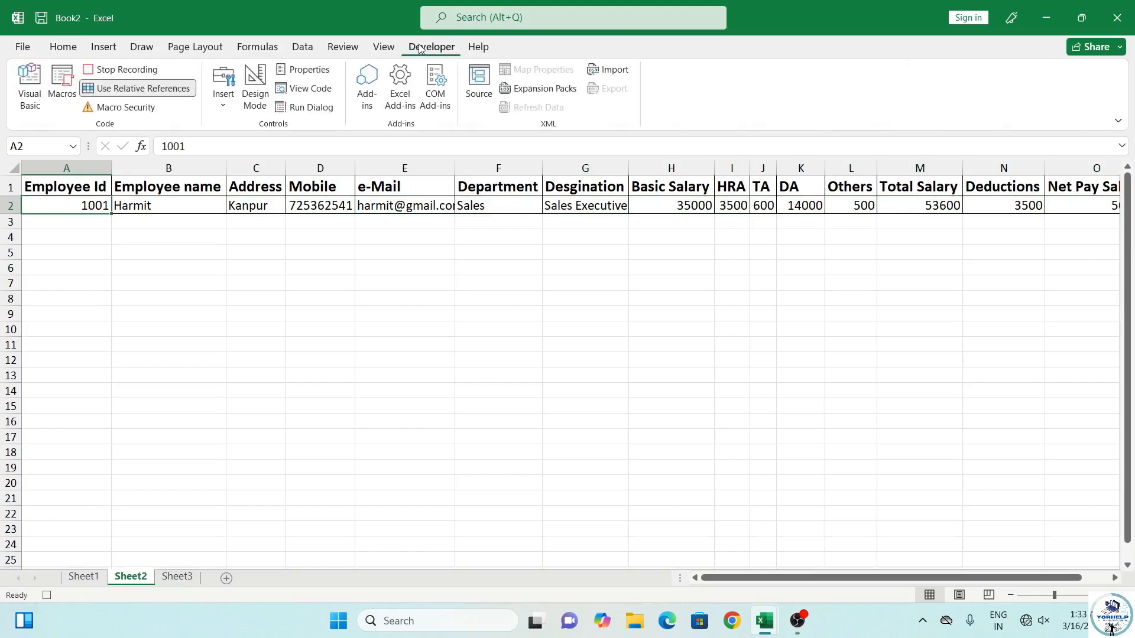
# Turn relative references off and return to the entry form on Sheet1
pyautogui.click(145, 91)
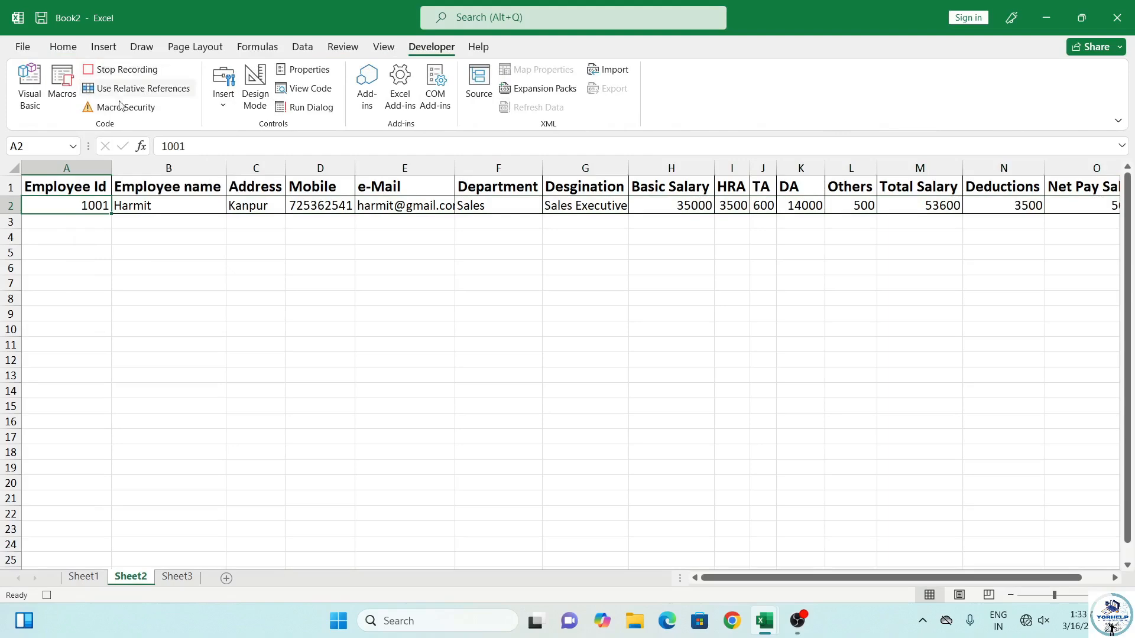
pyautogui.click(87, 577)
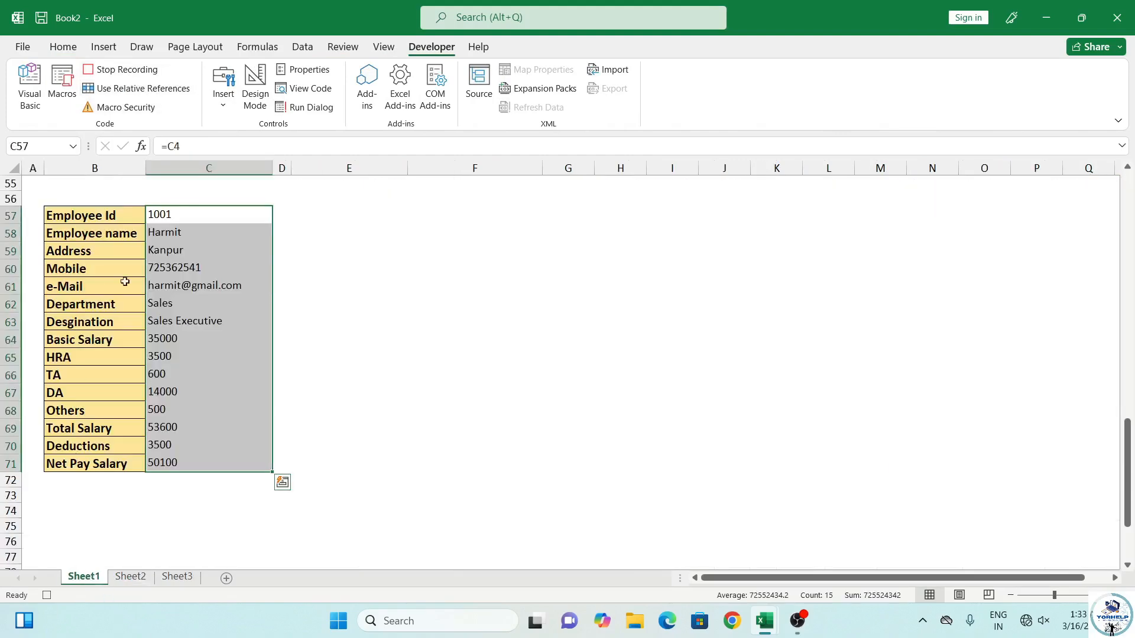
pyautogui.scroll(14, 233, 311)
pyautogui.scroll(5, 235, 316)
# Select all ten form input cells, Employee Id through TA, and delete their contents
pyautogui.click(182, 235)
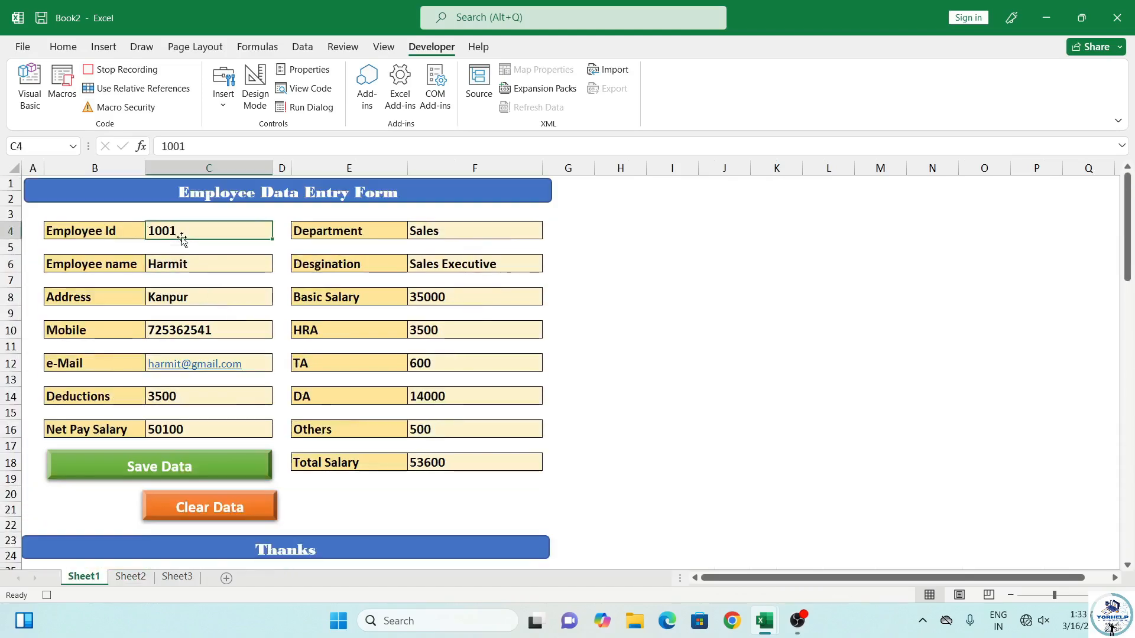
pyautogui.keyDown('ctrl'); pyautogui.click(450, 234); pyautogui.keyUp('ctrl')
pyautogui.keyDown('ctrl'); pyautogui.click(448, 264); pyautogui.keyUp('ctrl')
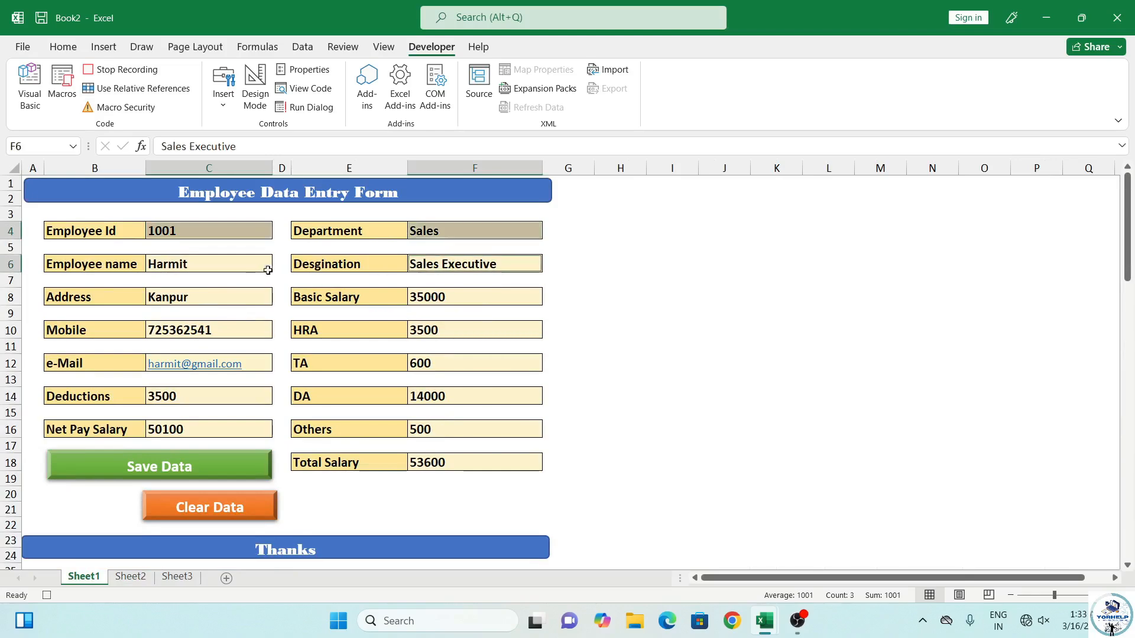
pyautogui.keyDown('ctrl'); pyautogui.click(247, 268); pyautogui.keyUp('ctrl')
pyautogui.keyDown('ctrl'); pyautogui.click(221, 300); pyautogui.keyUp('ctrl')
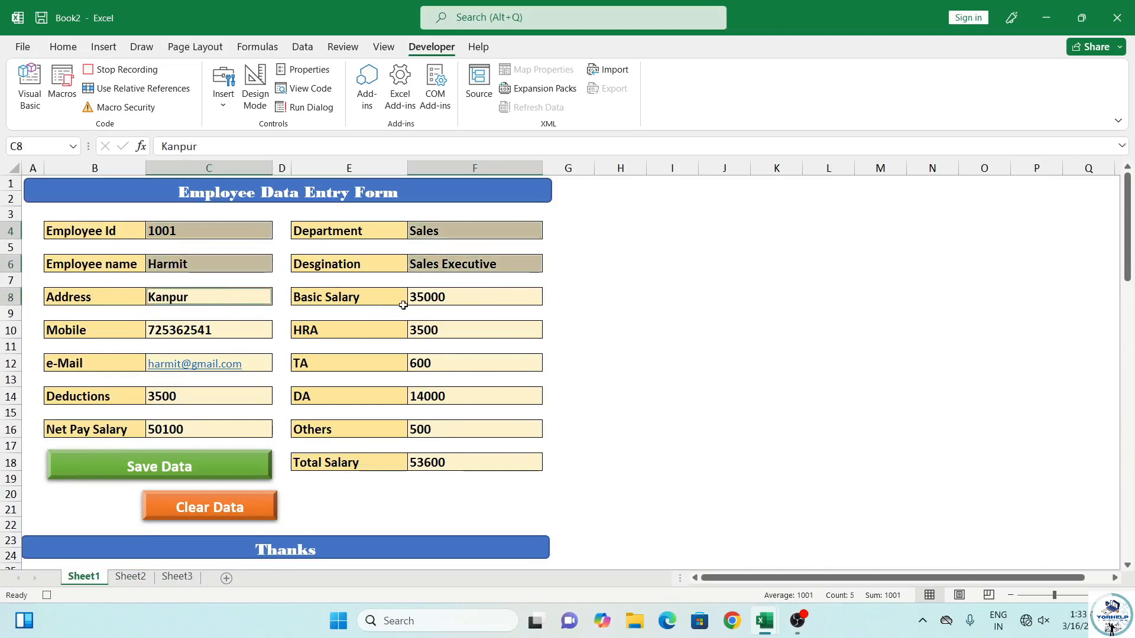
pyautogui.keyDown('ctrl'); pyautogui.click(429, 302); pyautogui.keyUp('ctrl')
pyautogui.keyDown('ctrl'); pyautogui.click(228, 331); pyautogui.keyUp('ctrl')
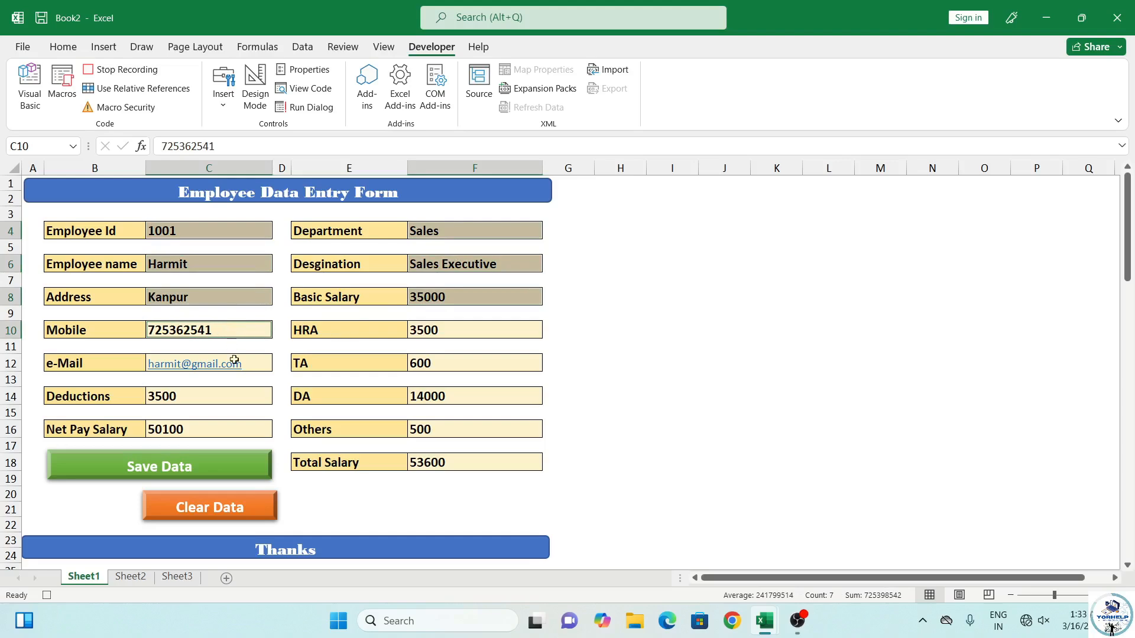
pyautogui.keyDown('ctrl'); pyautogui.click(253, 363); pyautogui.keyUp('ctrl')
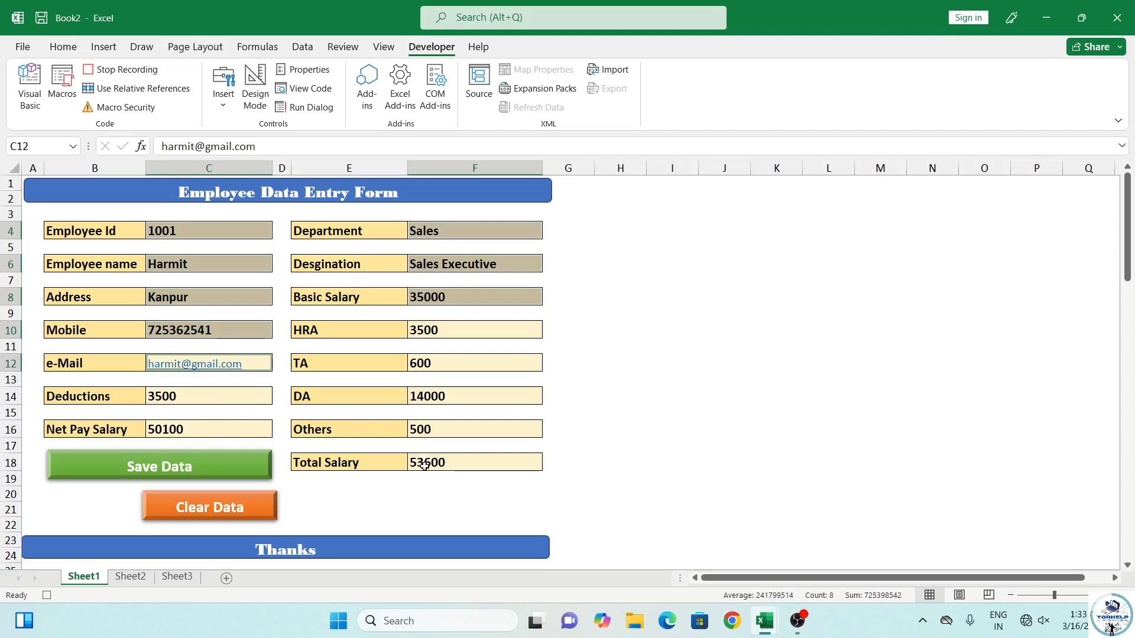
pyautogui.keyDown('ctrl'); pyautogui.click(416, 430); pyautogui.keyUp('ctrl')
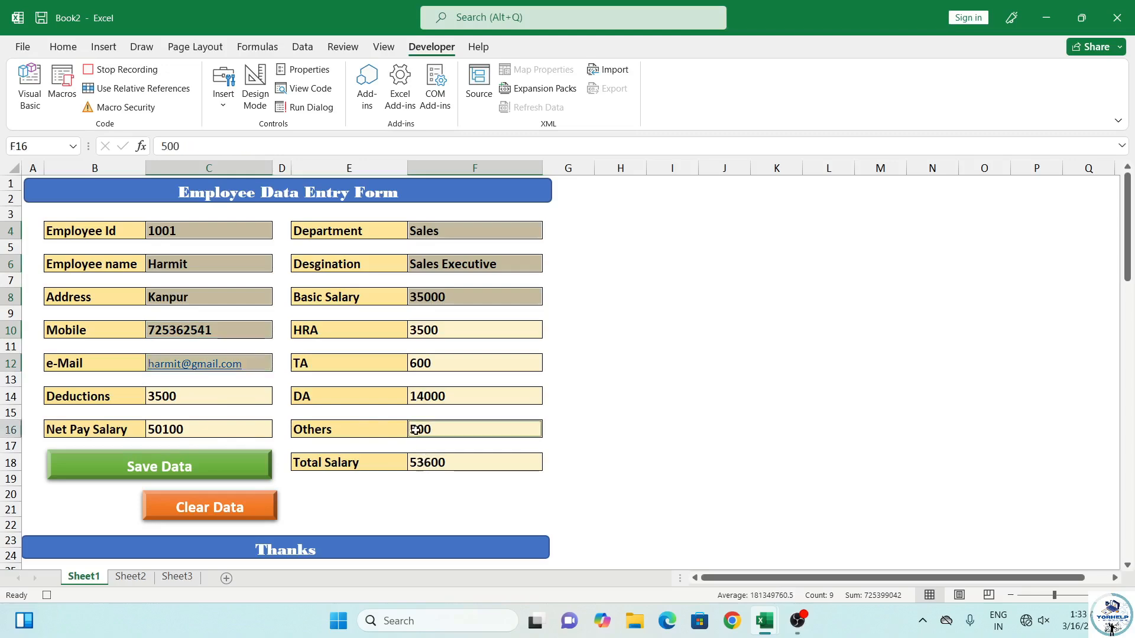
pyautogui.keyDown('ctrl'); pyautogui.click(436, 366); pyautogui.keyUp('ctrl')
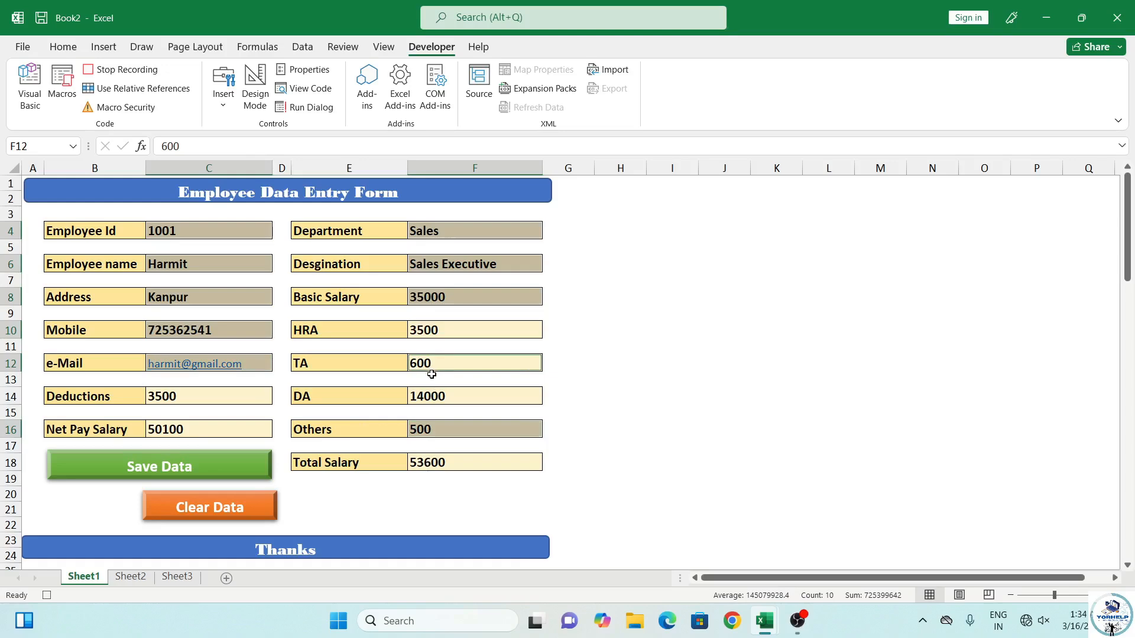
pyautogui.press('Delete')
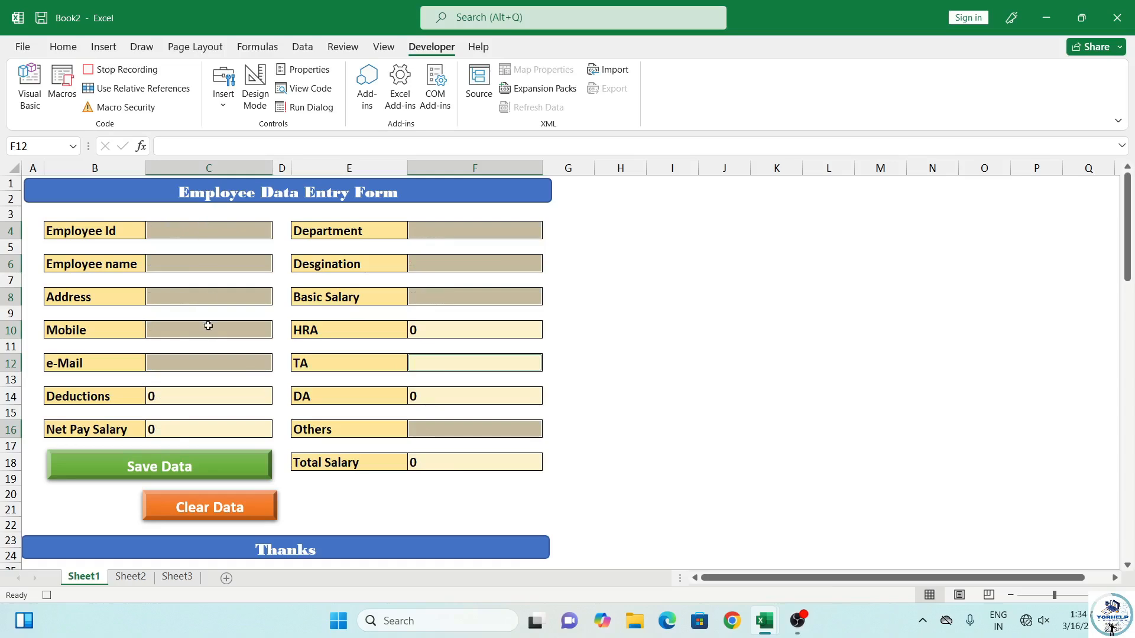
# Stop the macro recording, check the saved record on Sheet2, then return to C4 on Sheet1
pyautogui.click(189, 230)
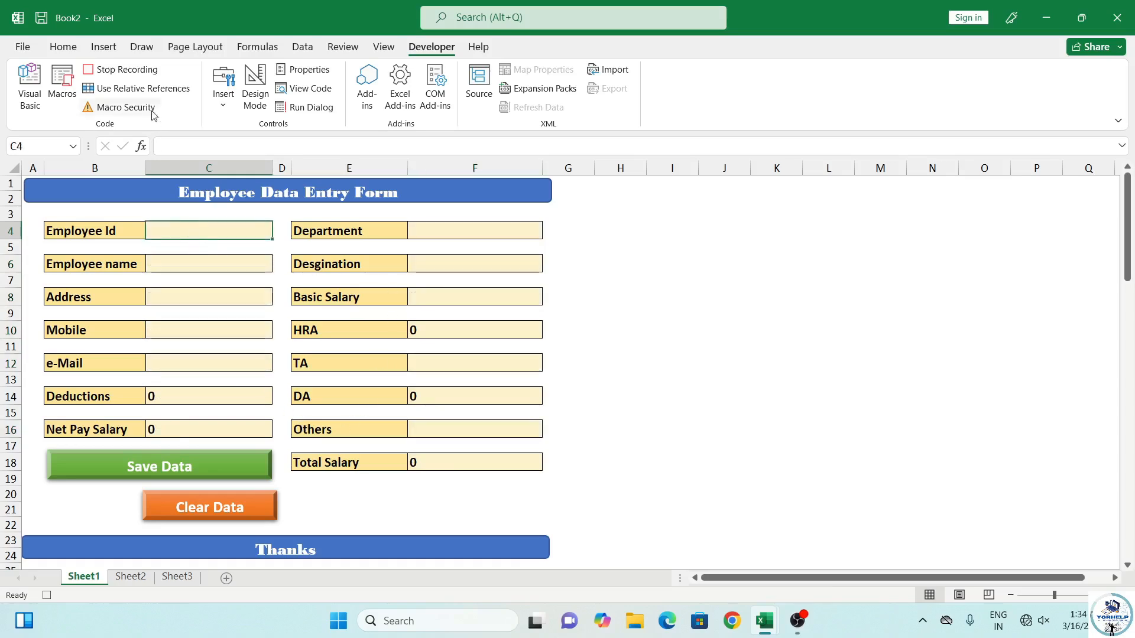
pyautogui.click(137, 71)
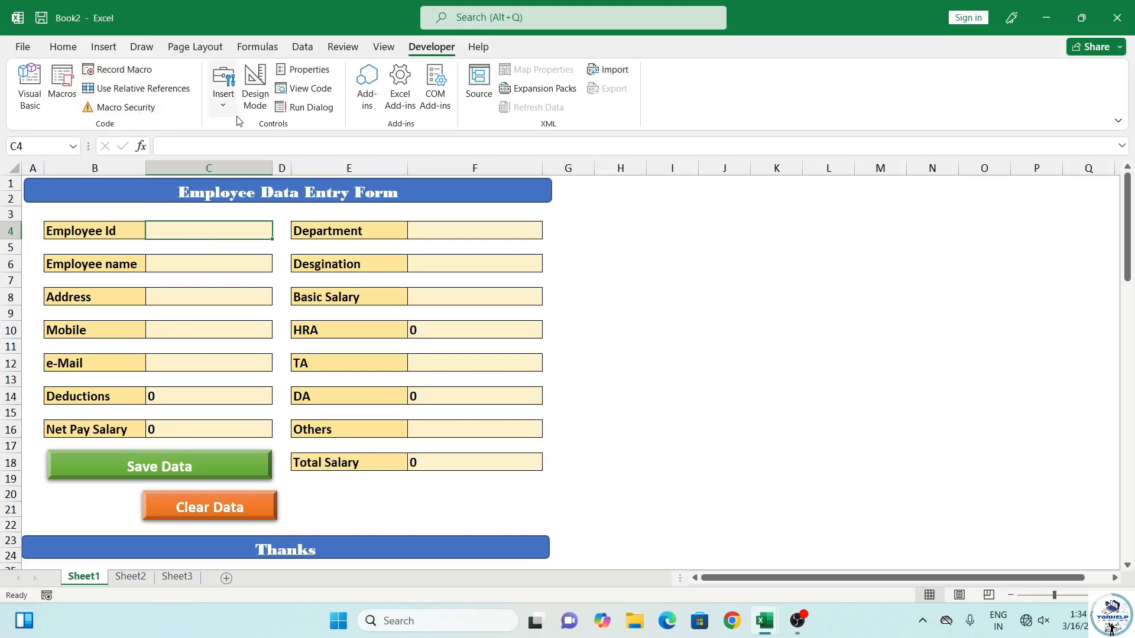
pyautogui.click(197, 473)
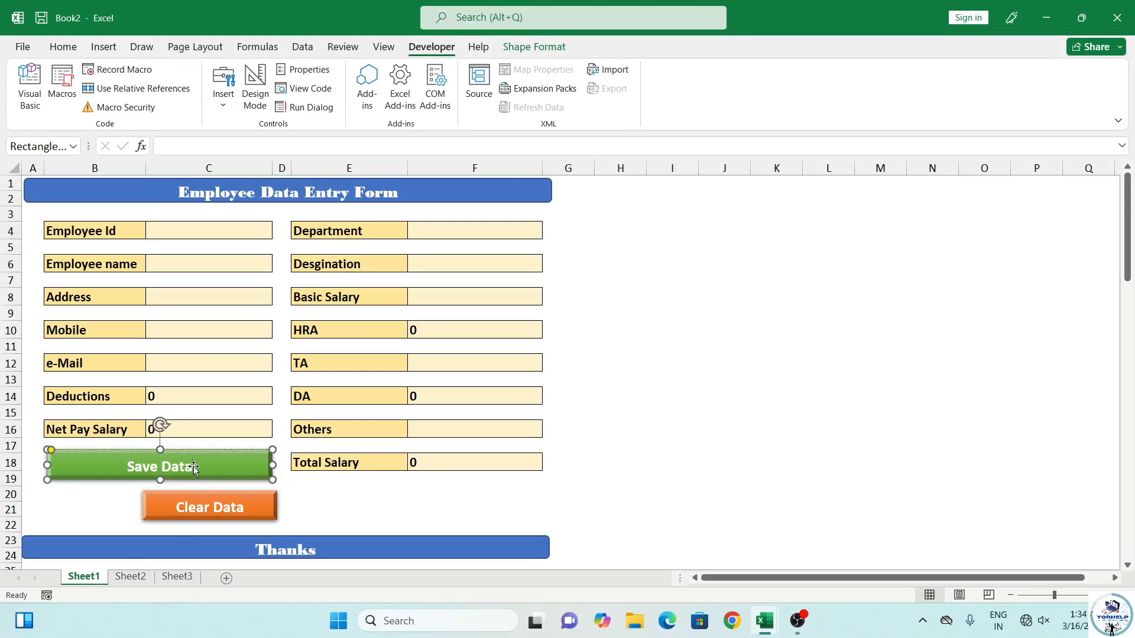
pyautogui.click(143, 577)
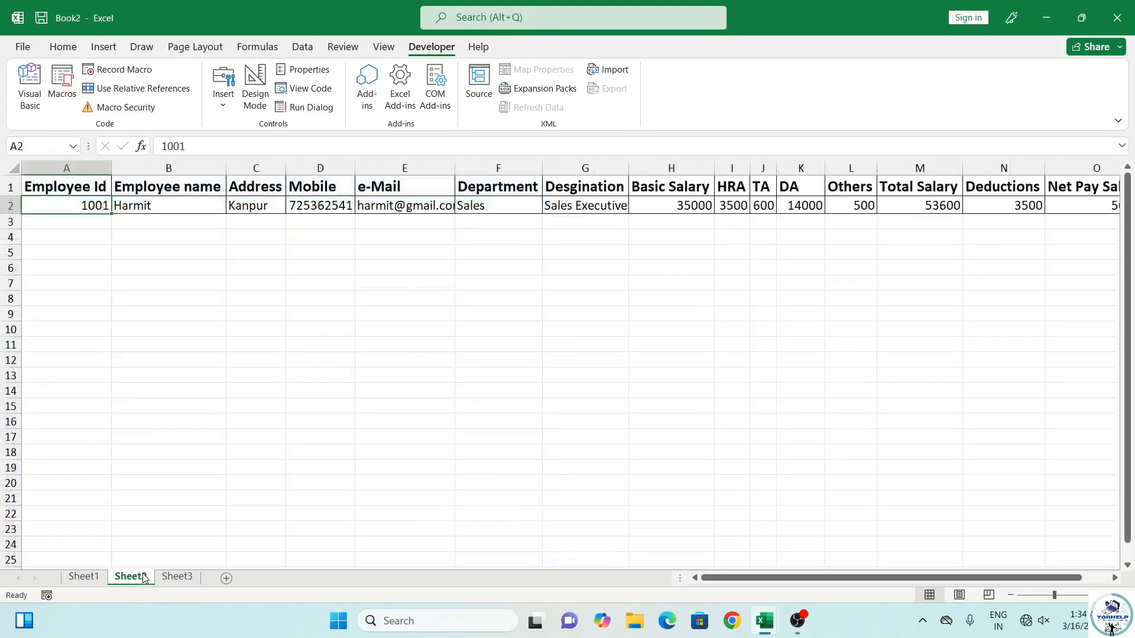
pyautogui.click(83, 577)
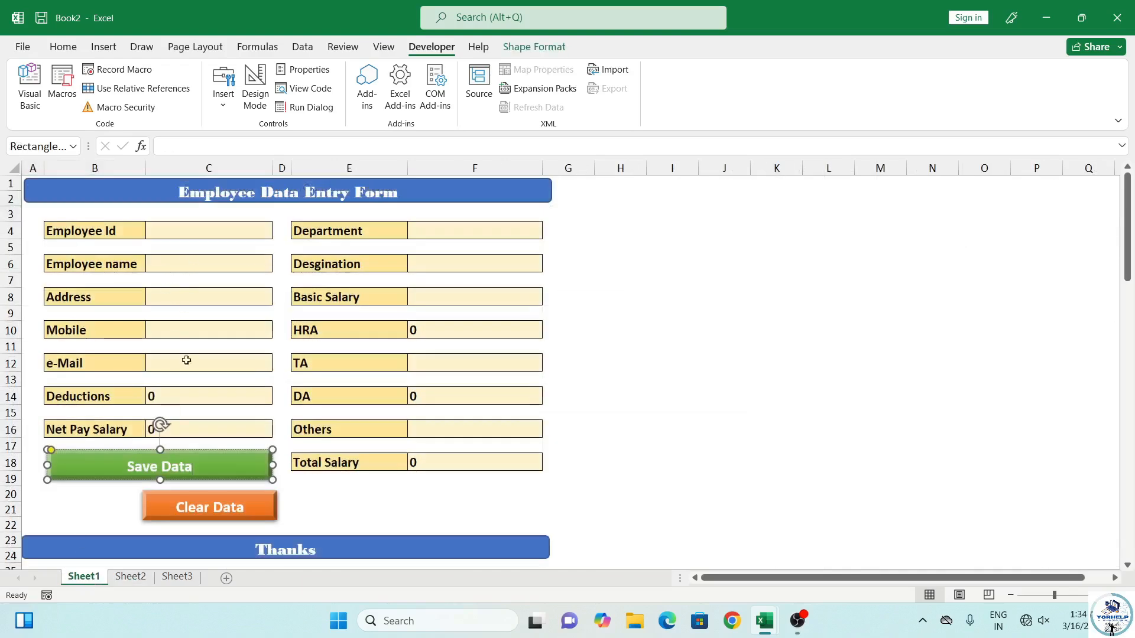
pyautogui.click(171, 236)
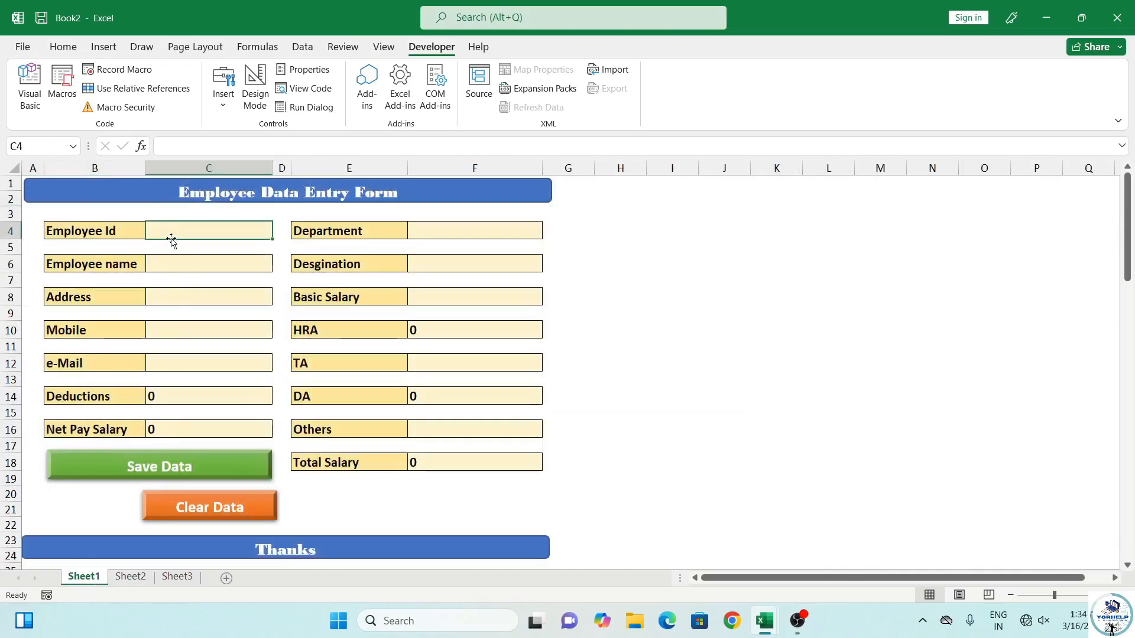
# Enter Employee Id 1002, department Sales, the employee's name and designation Sales Executive
pyautogui.write('1002')
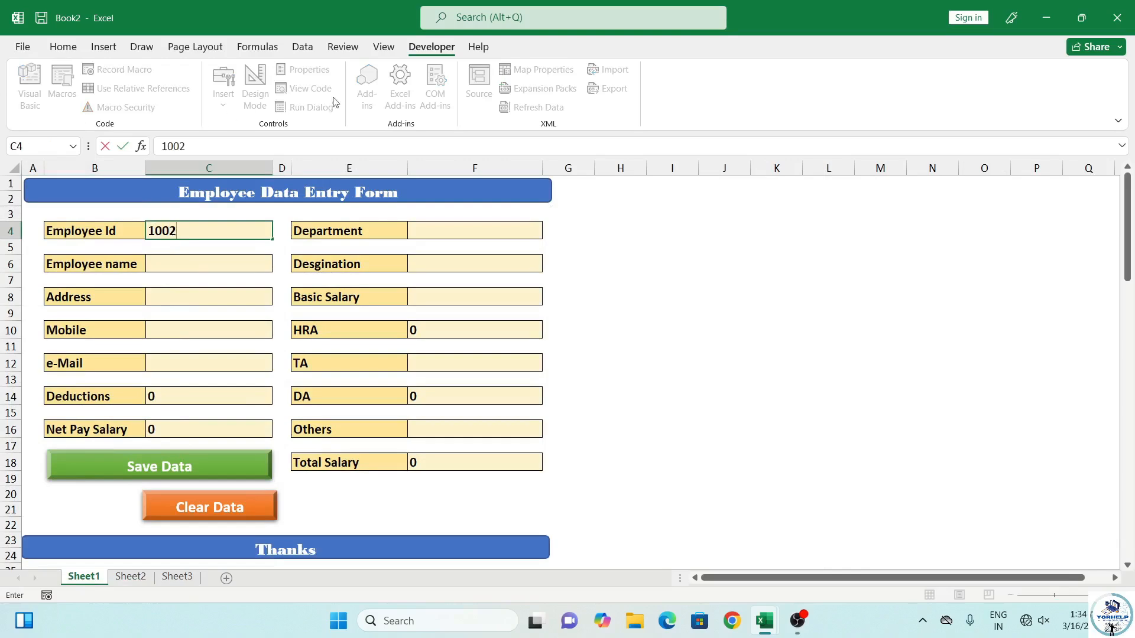
pyautogui.click(438, 231)
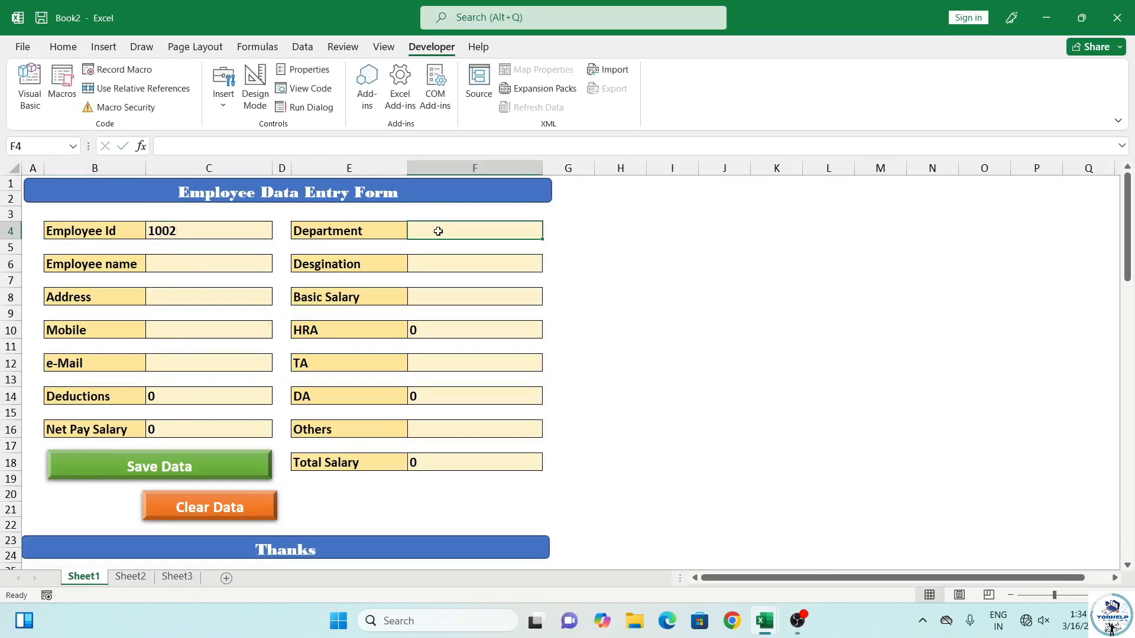
pyautogui.write('Sales')
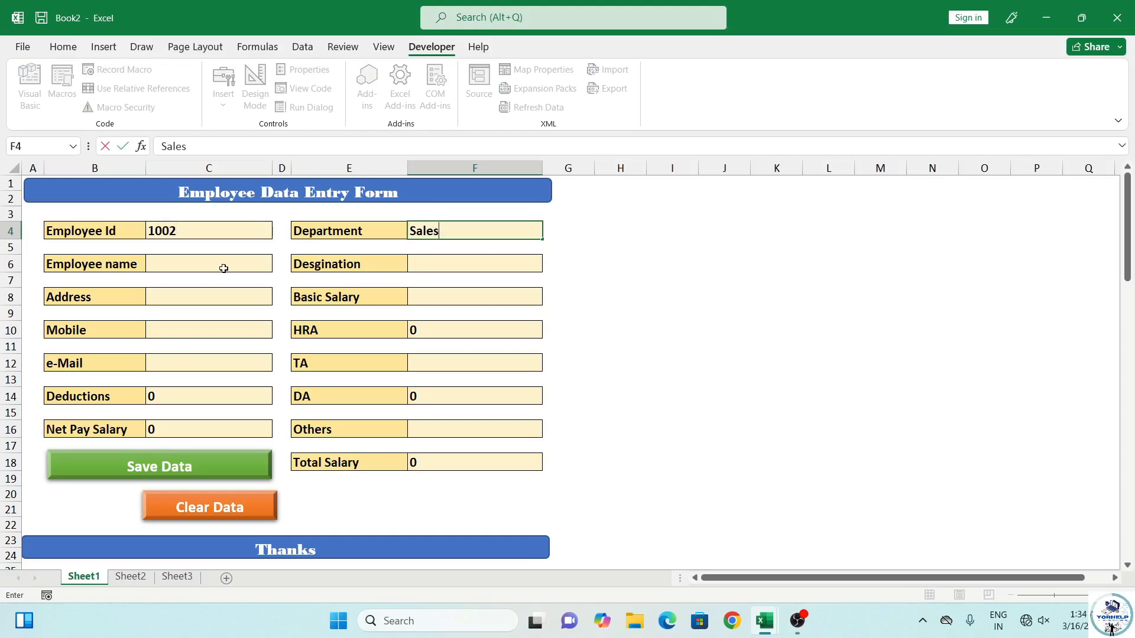
pyautogui.click(224, 269)
pyautogui.write('Preeti')
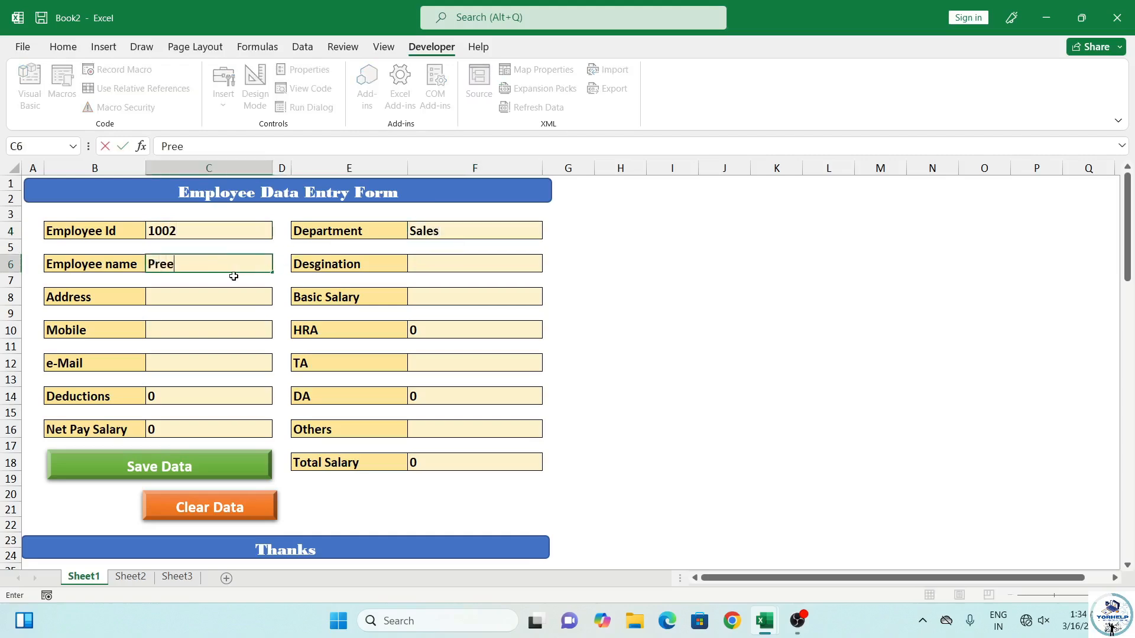
pyautogui.click(449, 259)
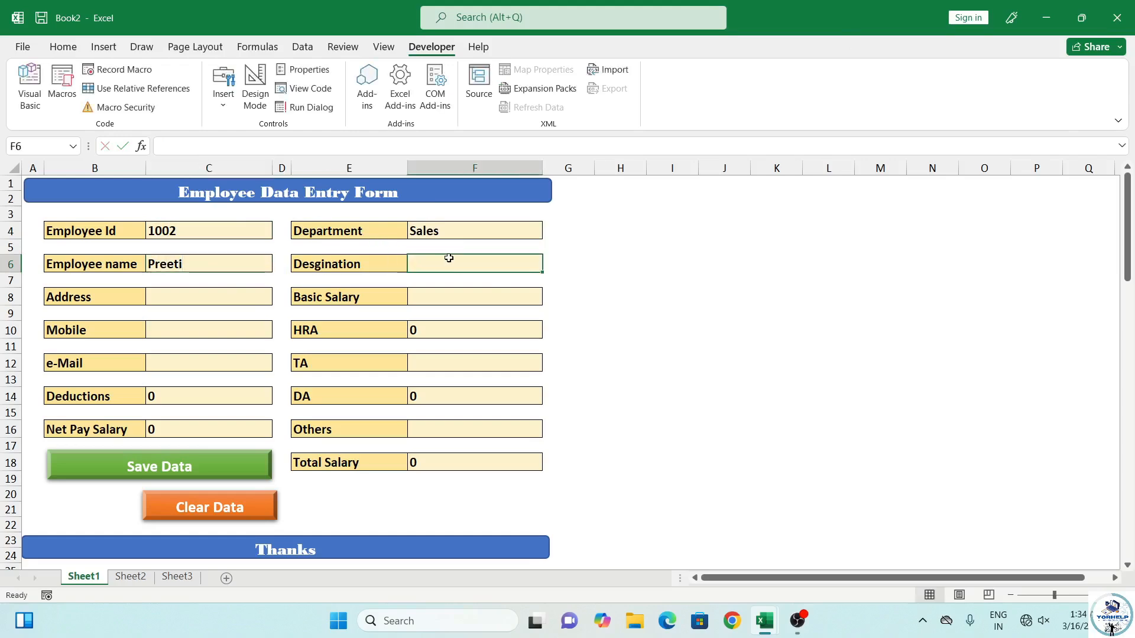
pyautogui.write('Sales ')
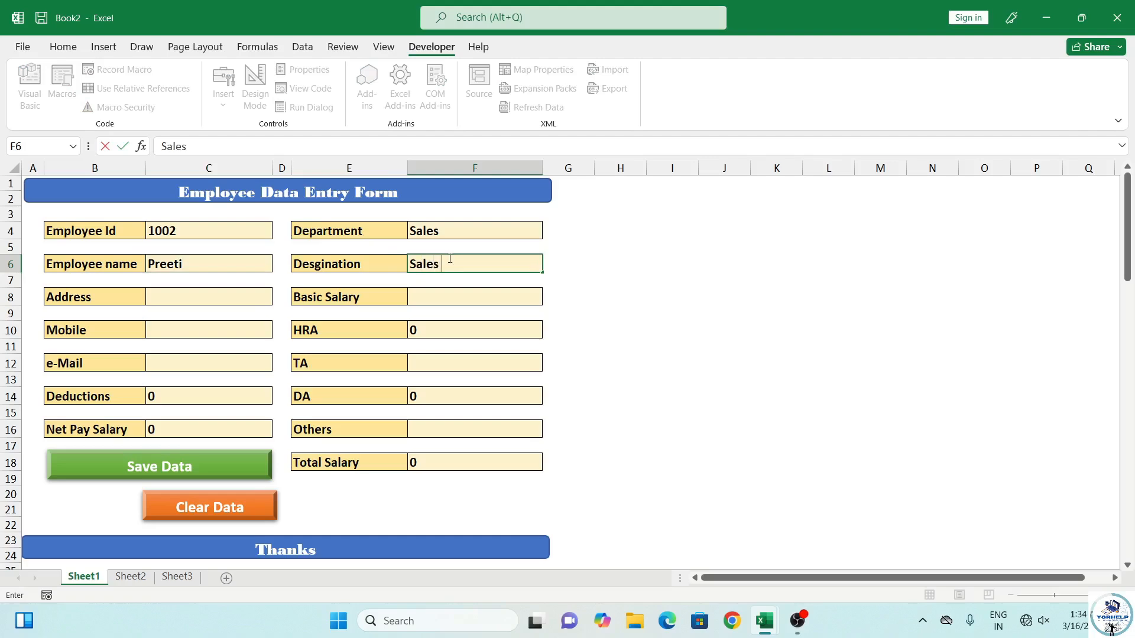
pyautogui.write('Executive')
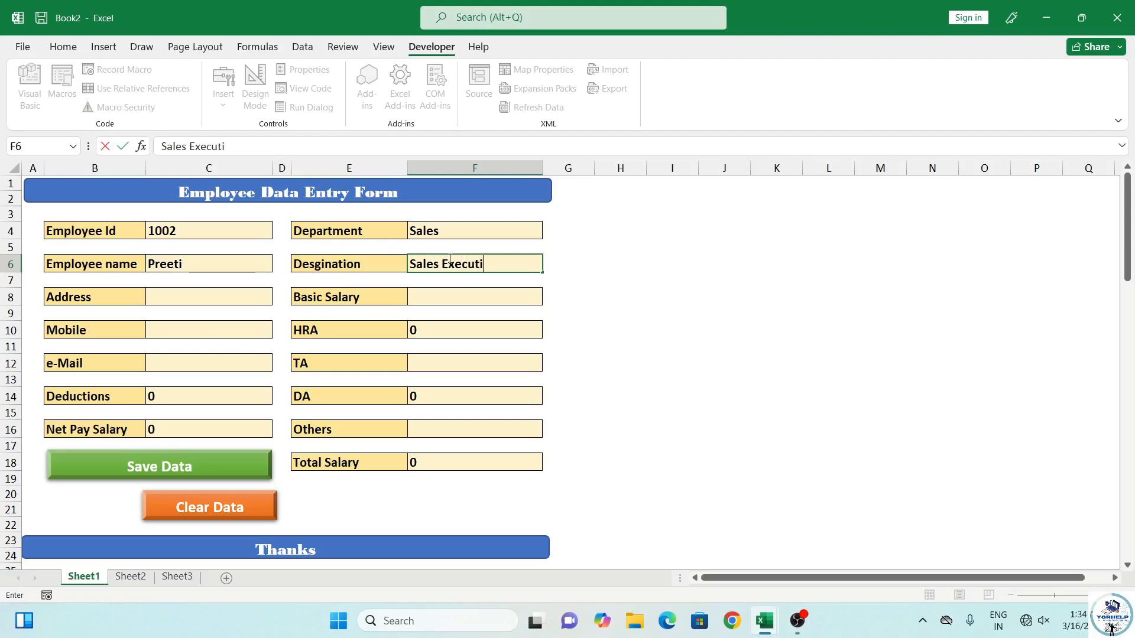
pyautogui.click(244, 300)
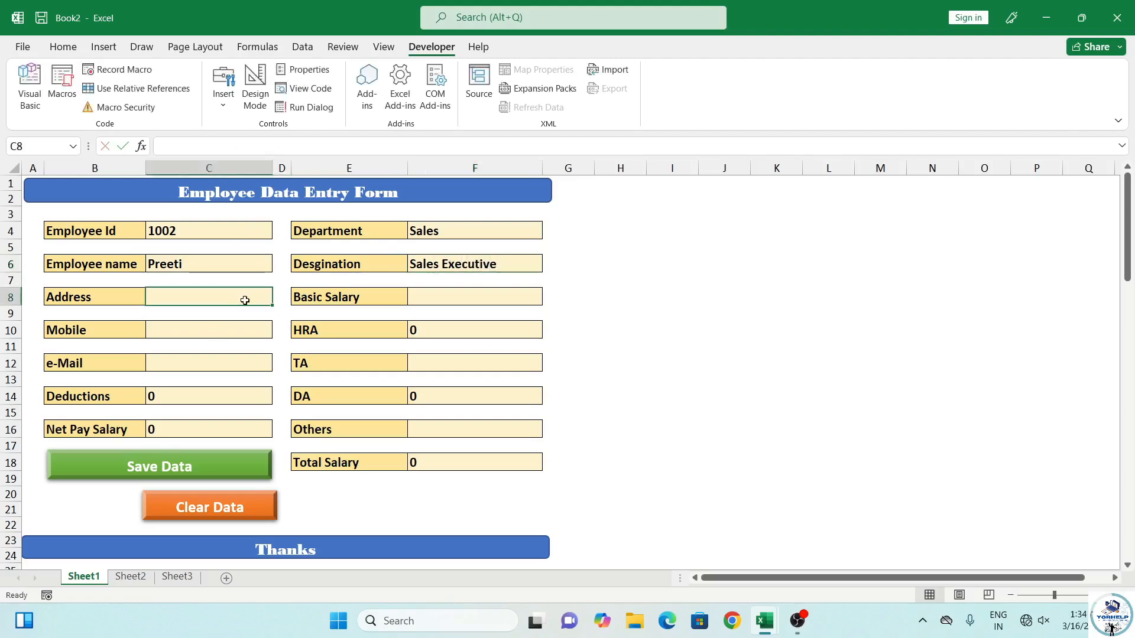
# Fill in the address, basic salary 35000, mobile number, e-mail, TA 600 and Others 1500
pyautogui.write('Kanpur')
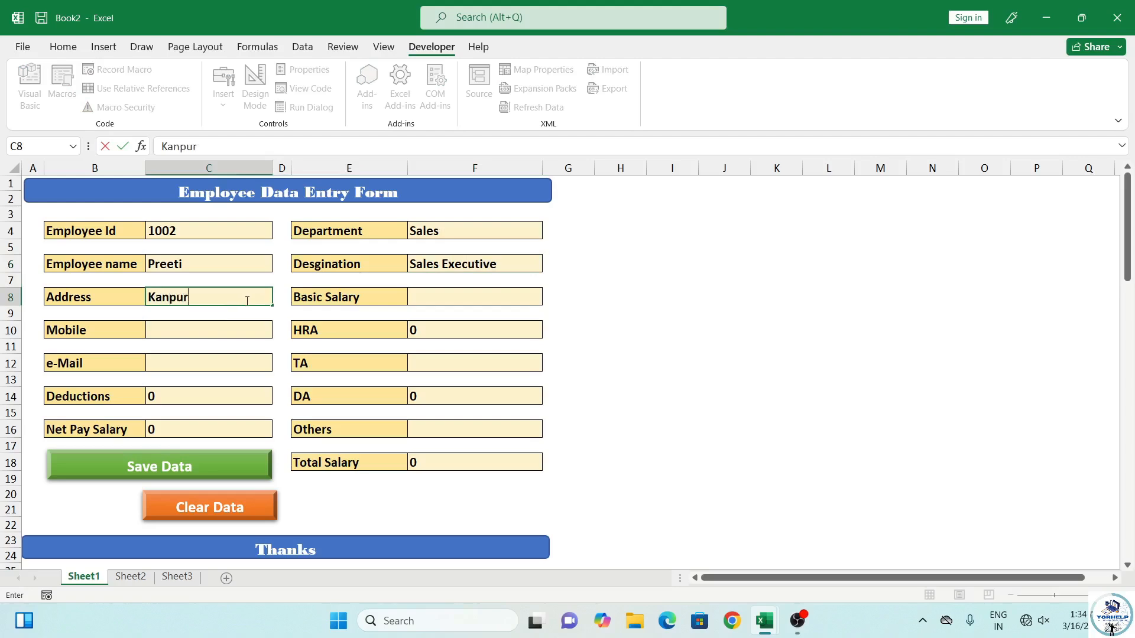
pyautogui.click(509, 298)
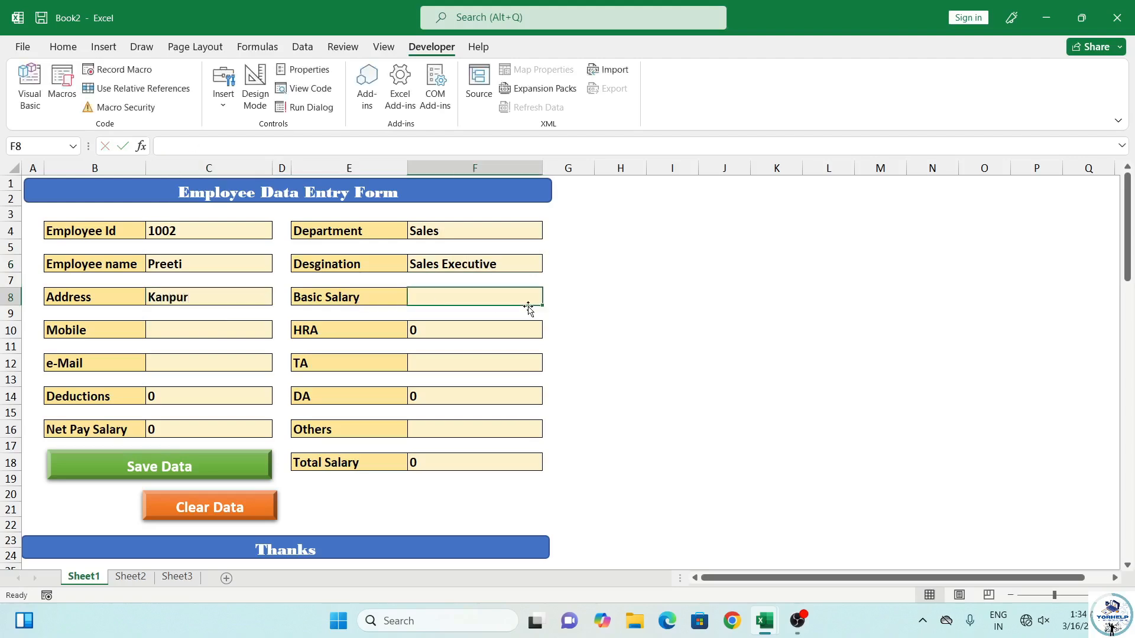
pyautogui.write('35000')
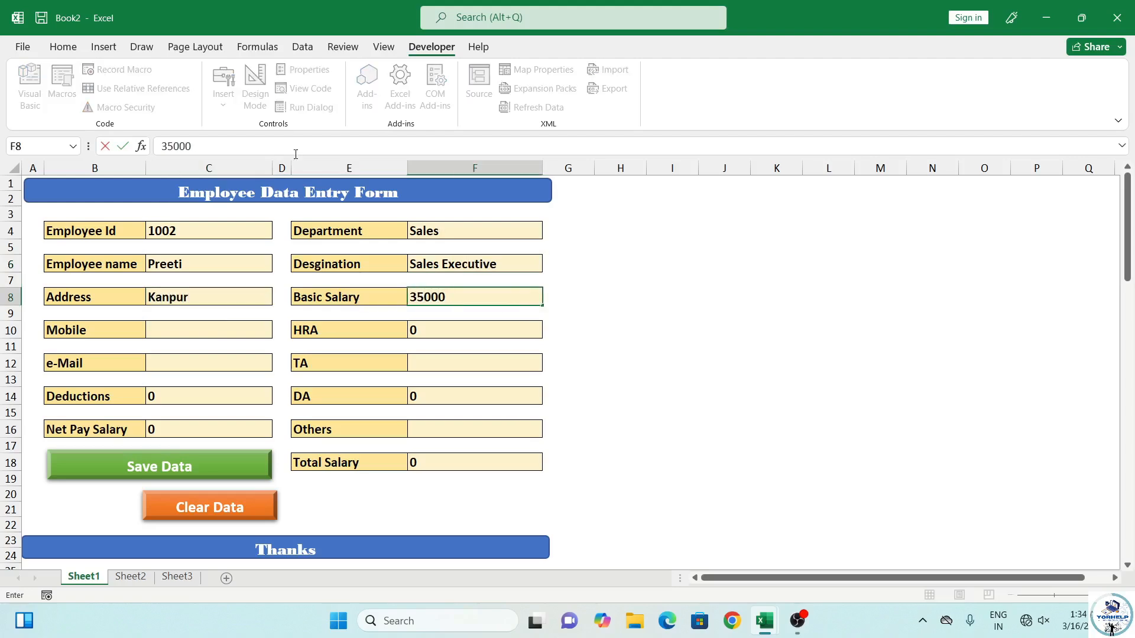
pyautogui.click(233, 330)
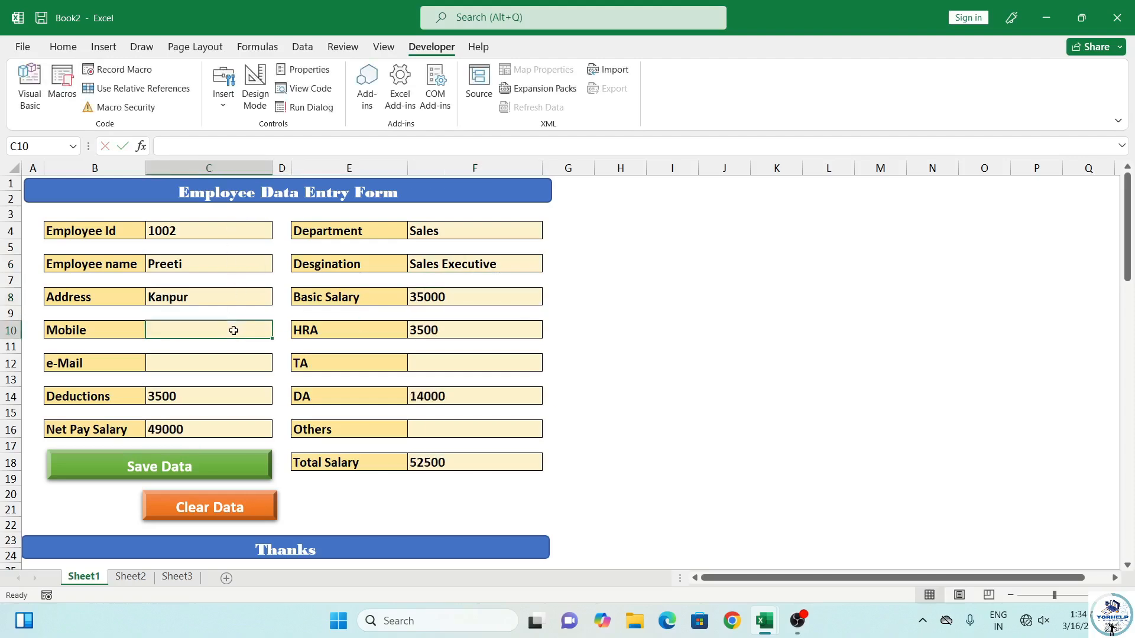
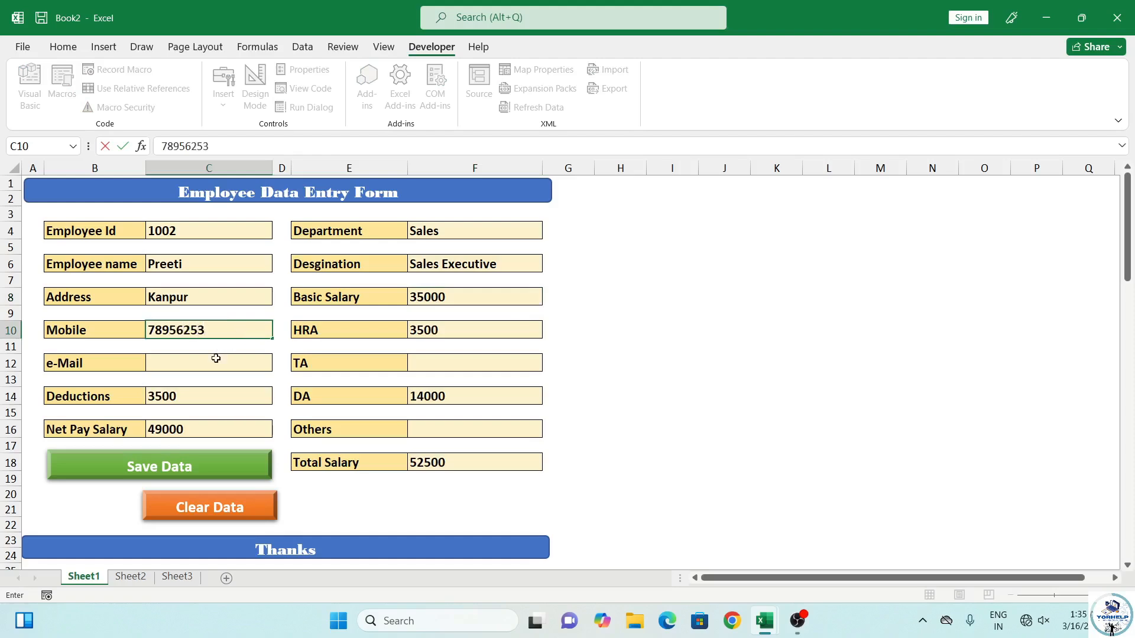
pyautogui.click(234, 368)
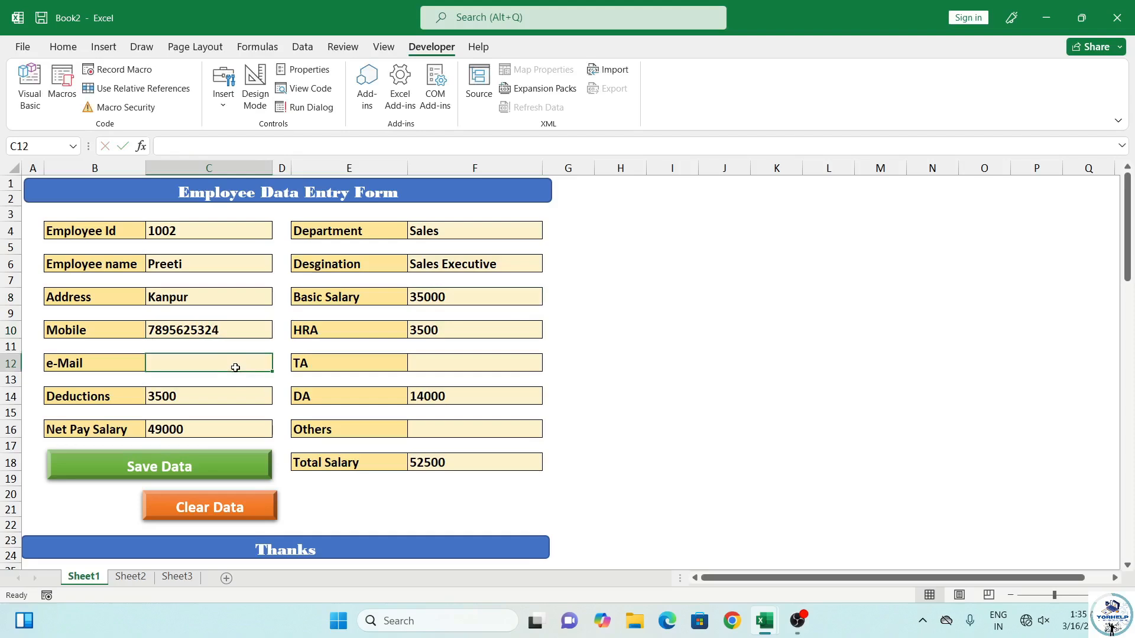
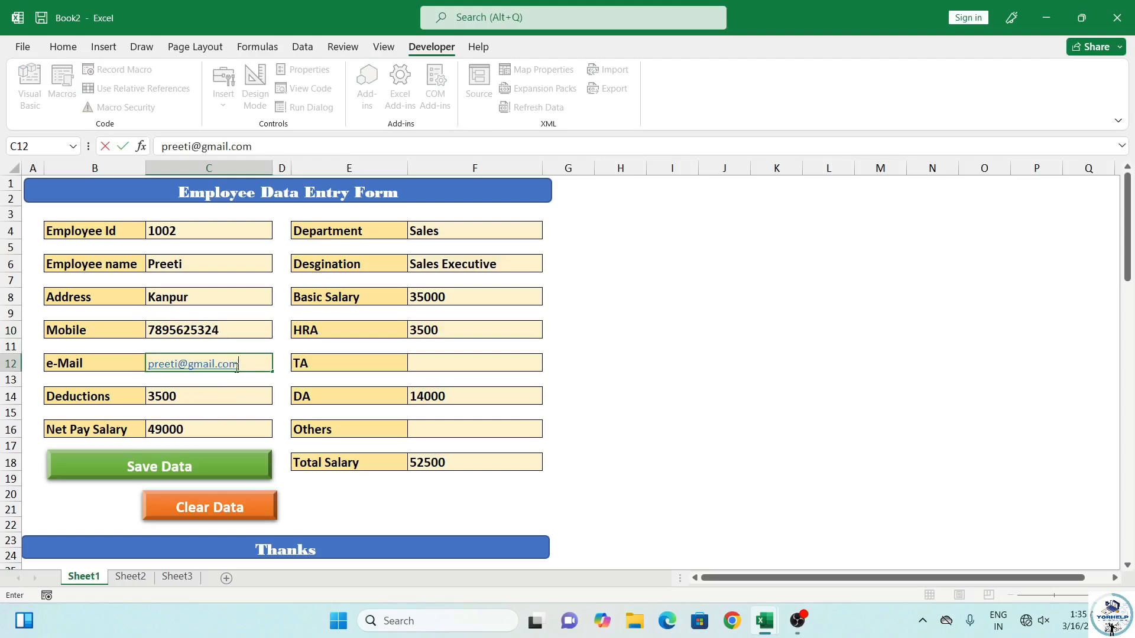
pyautogui.click(424, 365)
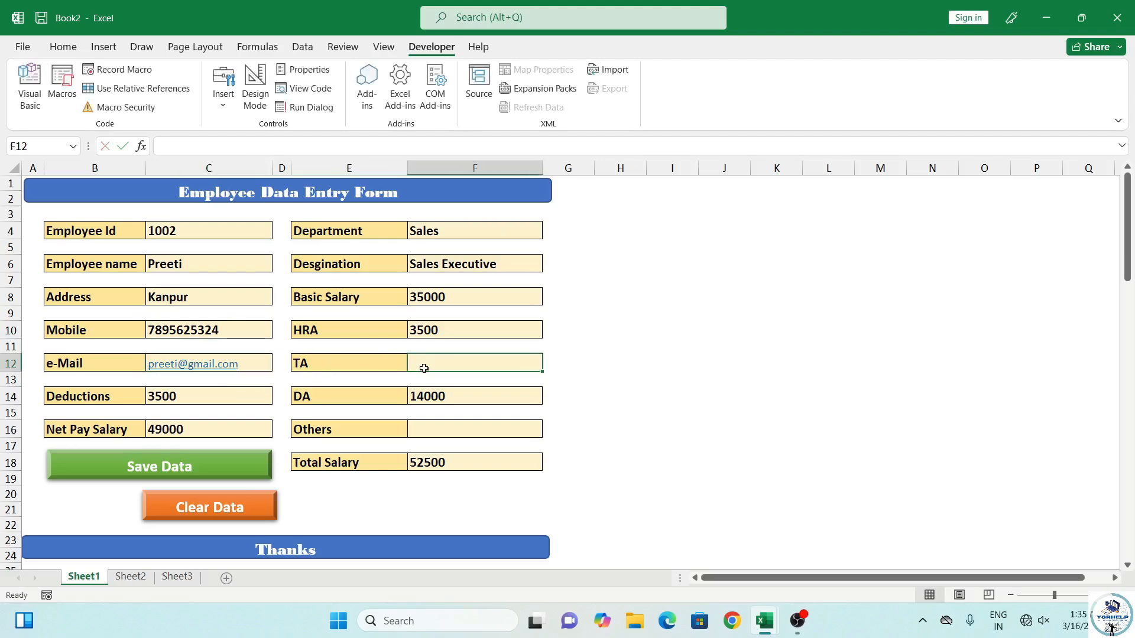
pyautogui.write('600')
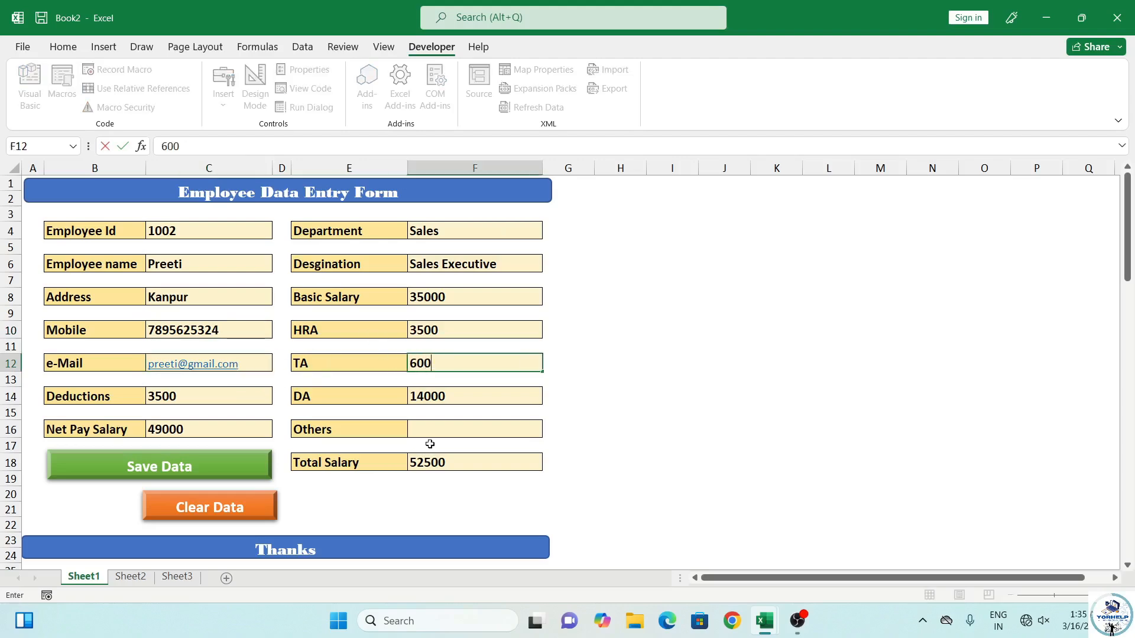
pyautogui.click(444, 432)
pyautogui.write('1500')
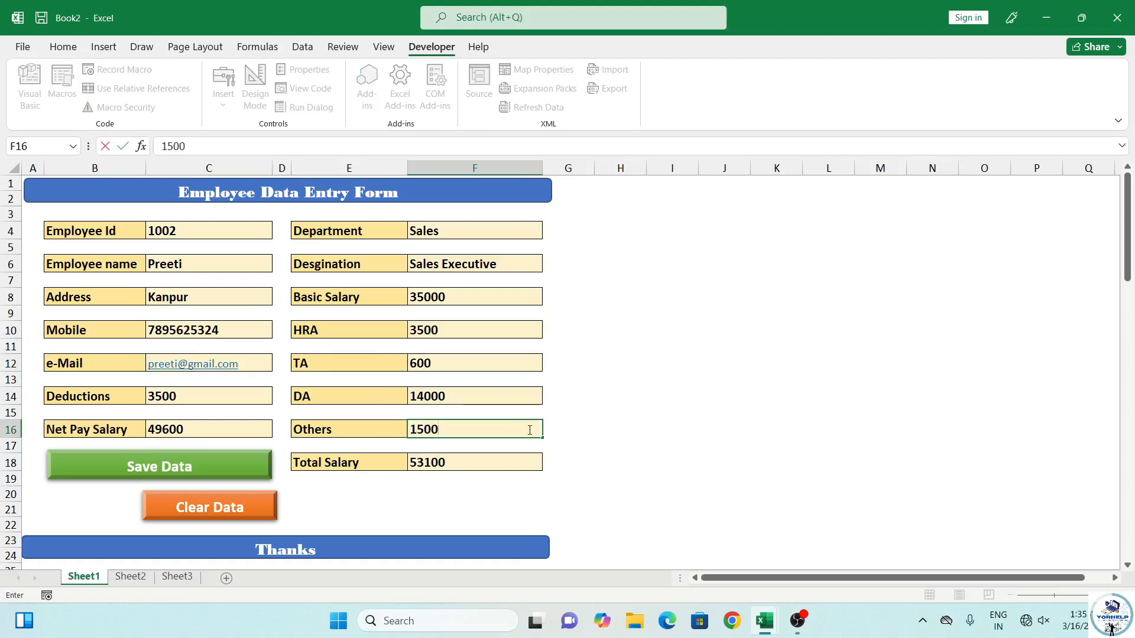
pyautogui.click(545, 446)
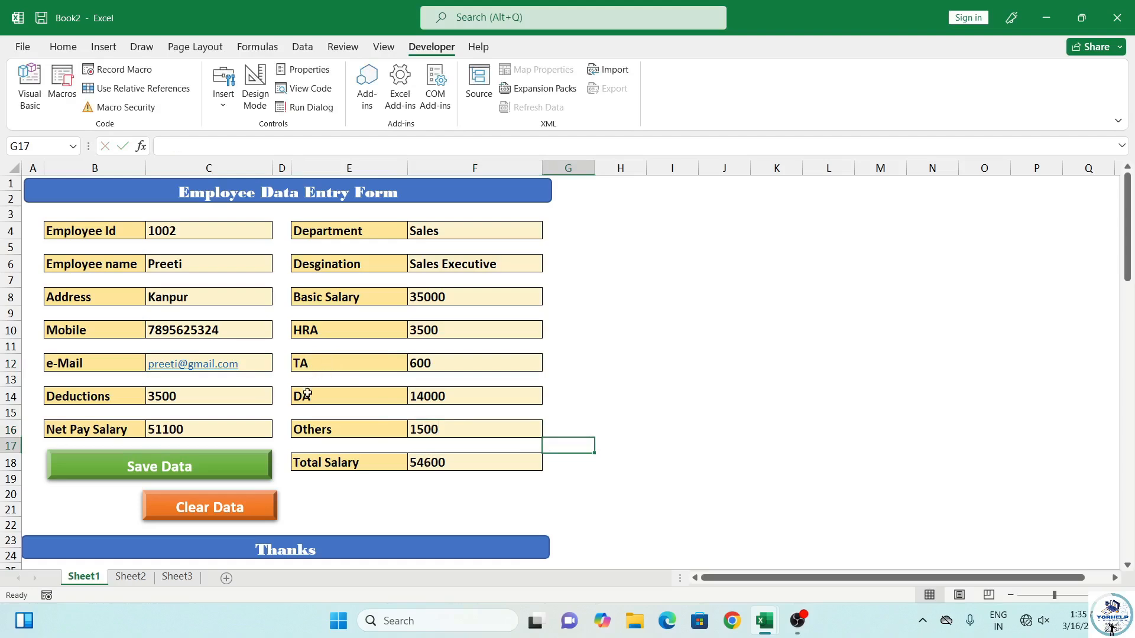
# Assign the SaveDara macro to the Save Data shape via its right-click menu
pyautogui.keyDown('ctrl'); pyautogui.click(186, 467); pyautogui.keyUp('ctrl')
pyautogui.doubleClick(186, 466)
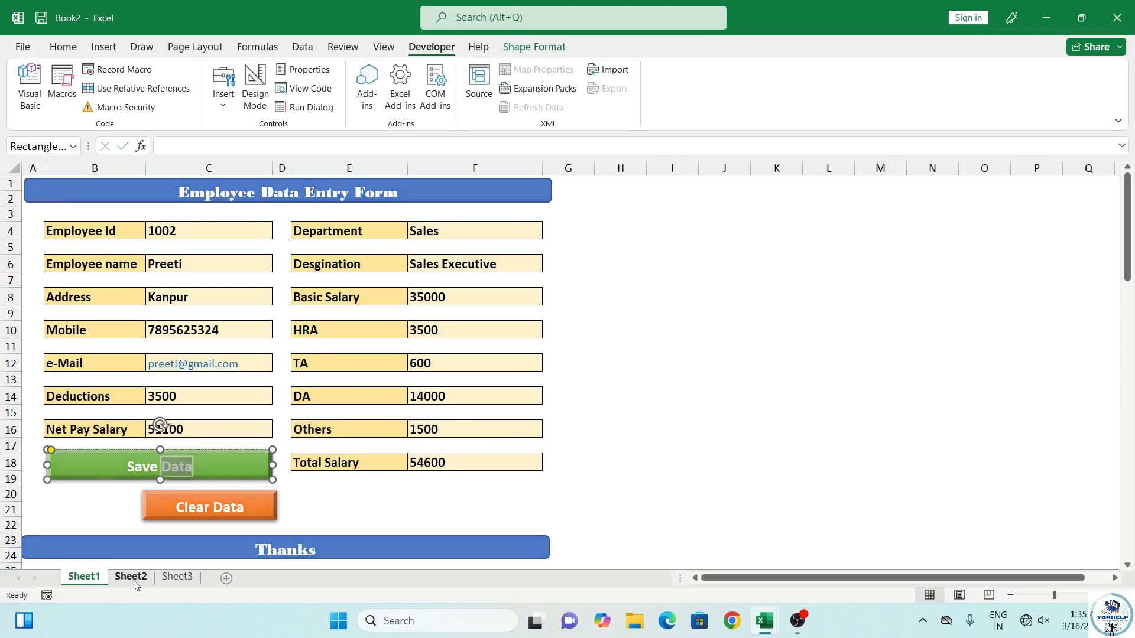
pyautogui.click(133, 578)
pyautogui.click(96, 579)
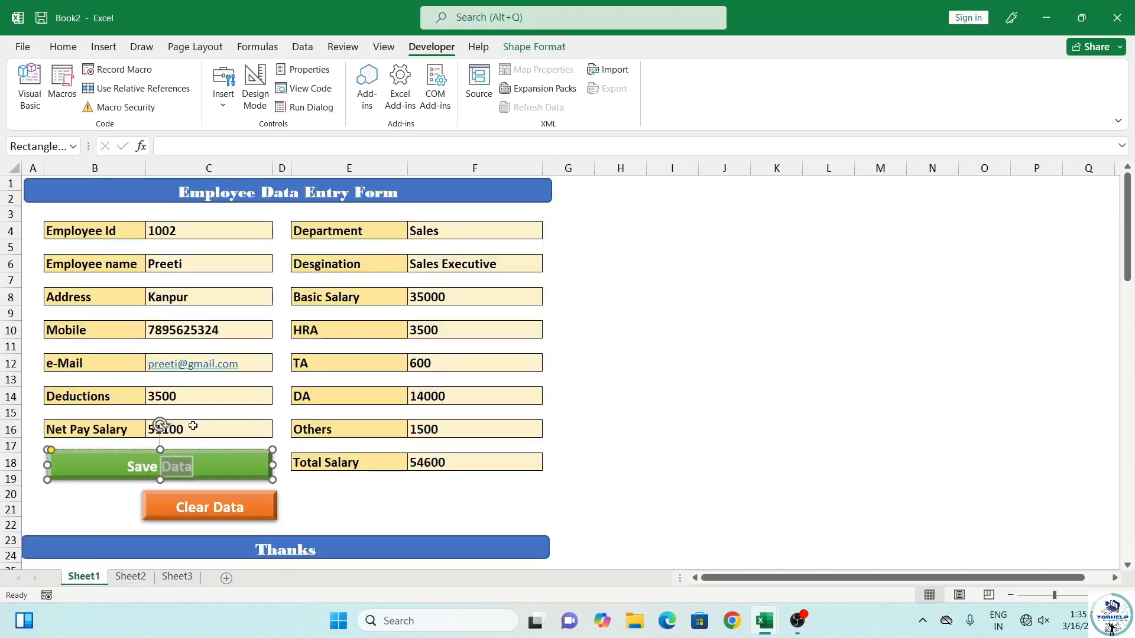
pyautogui.rightClick(223, 475)
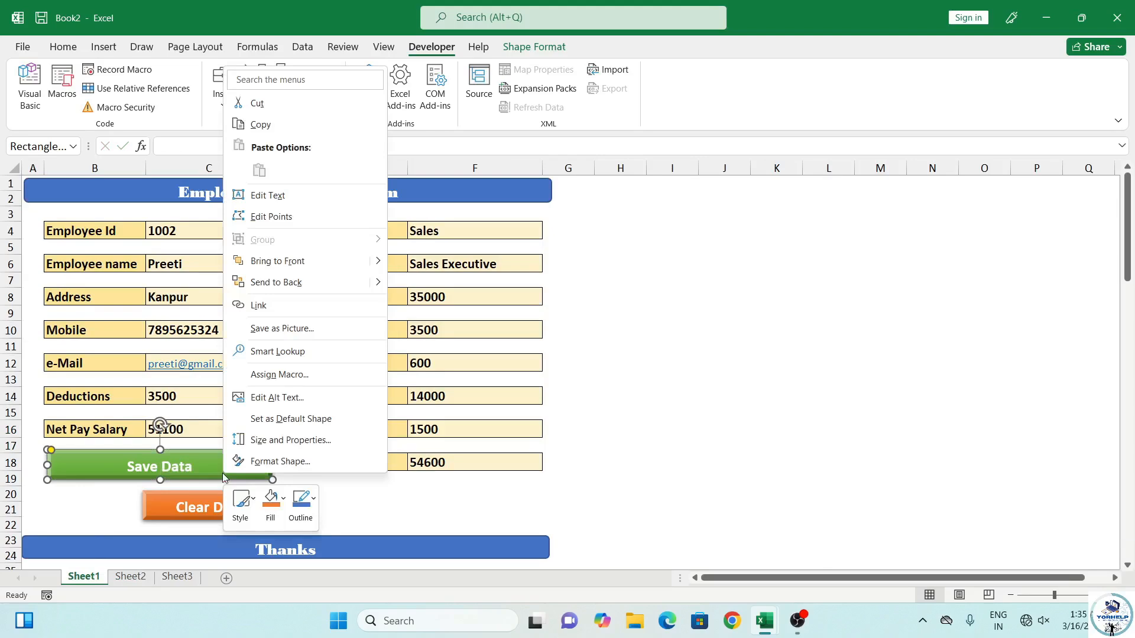
pyautogui.click(294, 374)
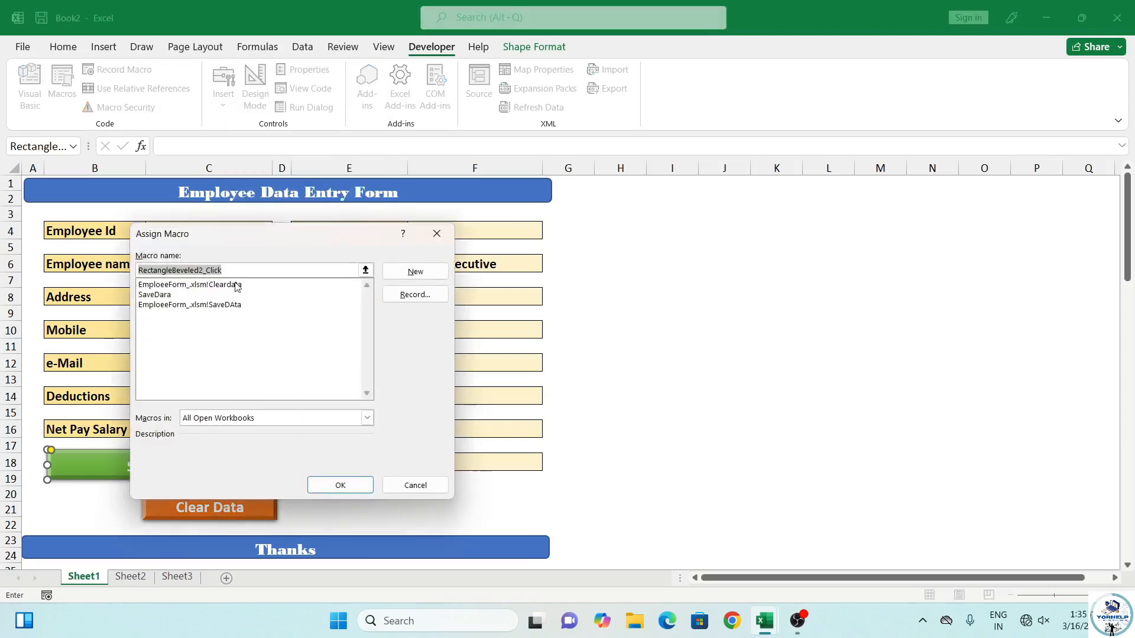
pyautogui.click(155, 294)
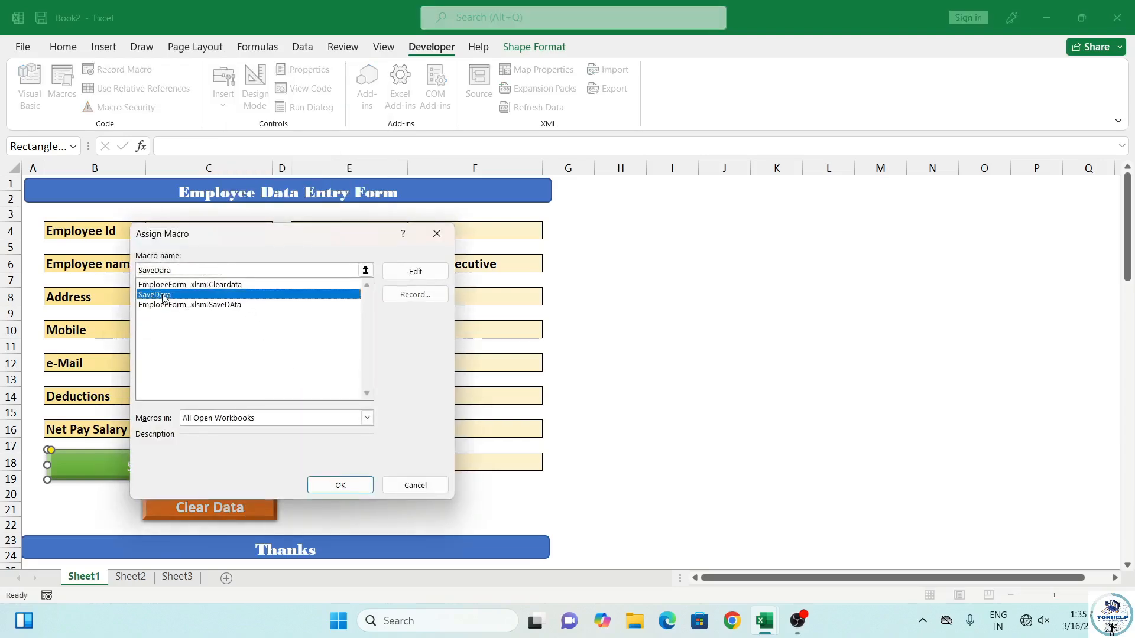
pyautogui.click(341, 485)
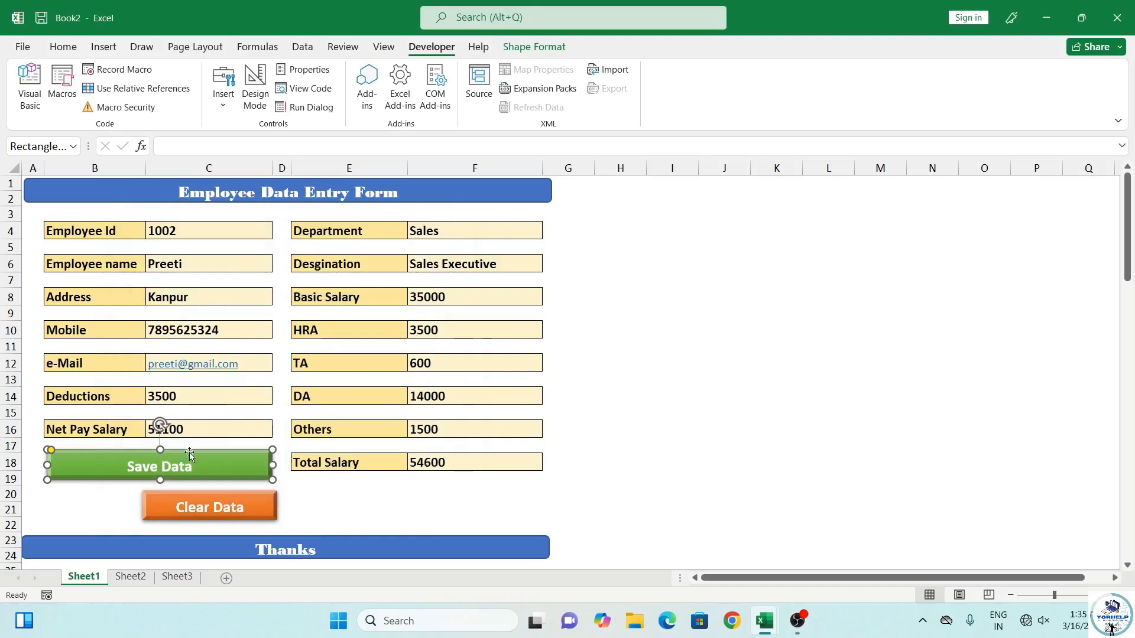
# Run Save Data to store employee 1002 in Sheet2 row 3, then return to Sheet1
pyautogui.click(340, 493)
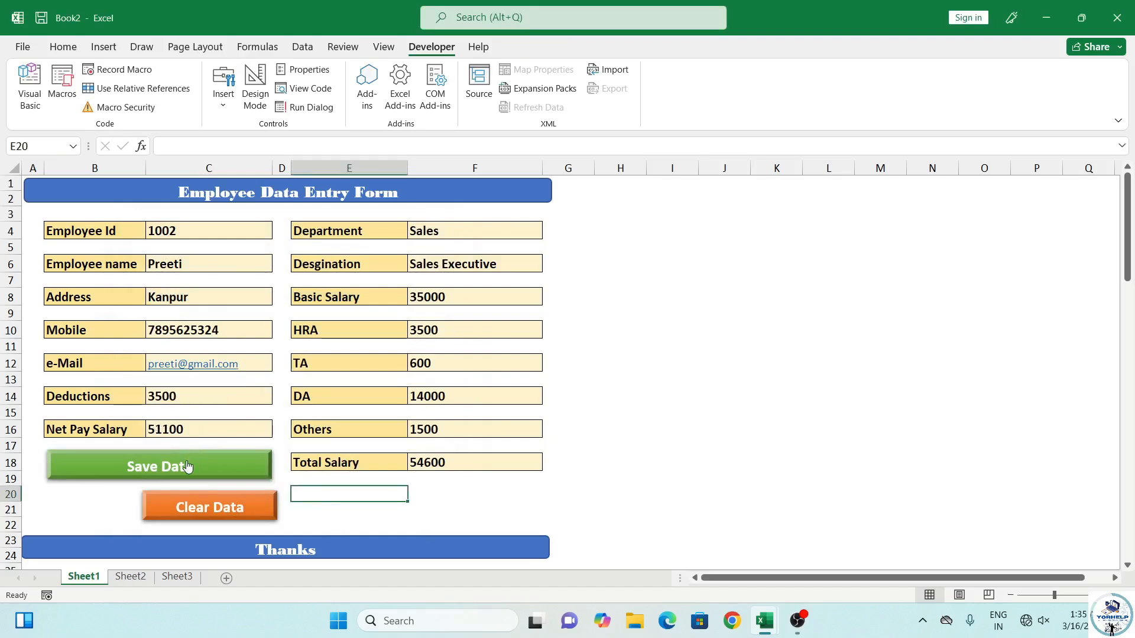
pyautogui.click(186, 466)
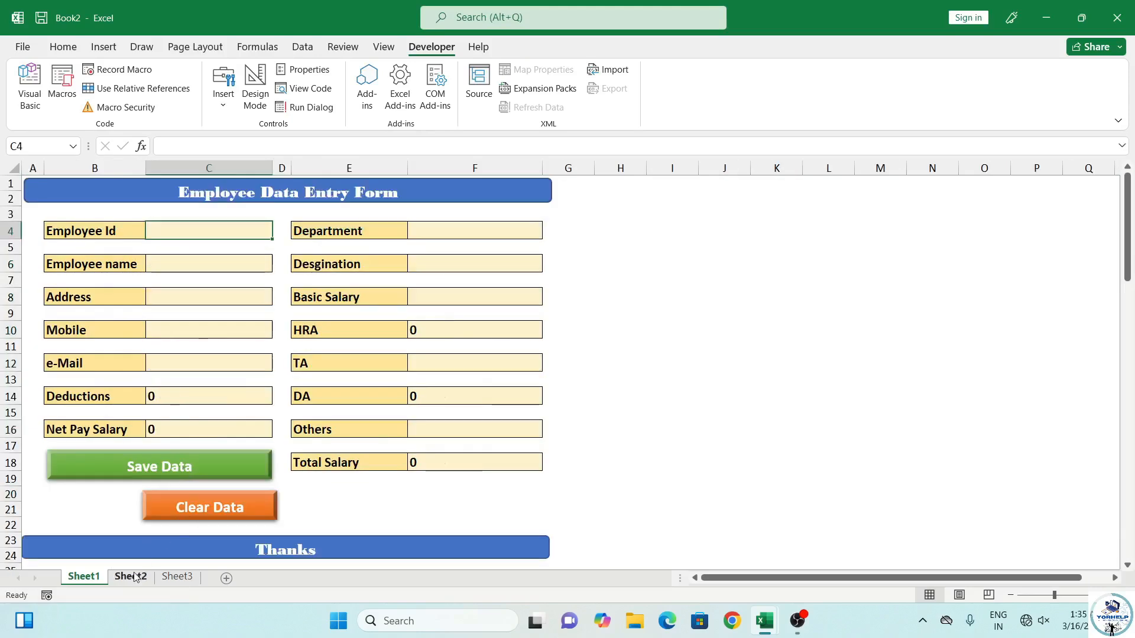
pyautogui.click(135, 576)
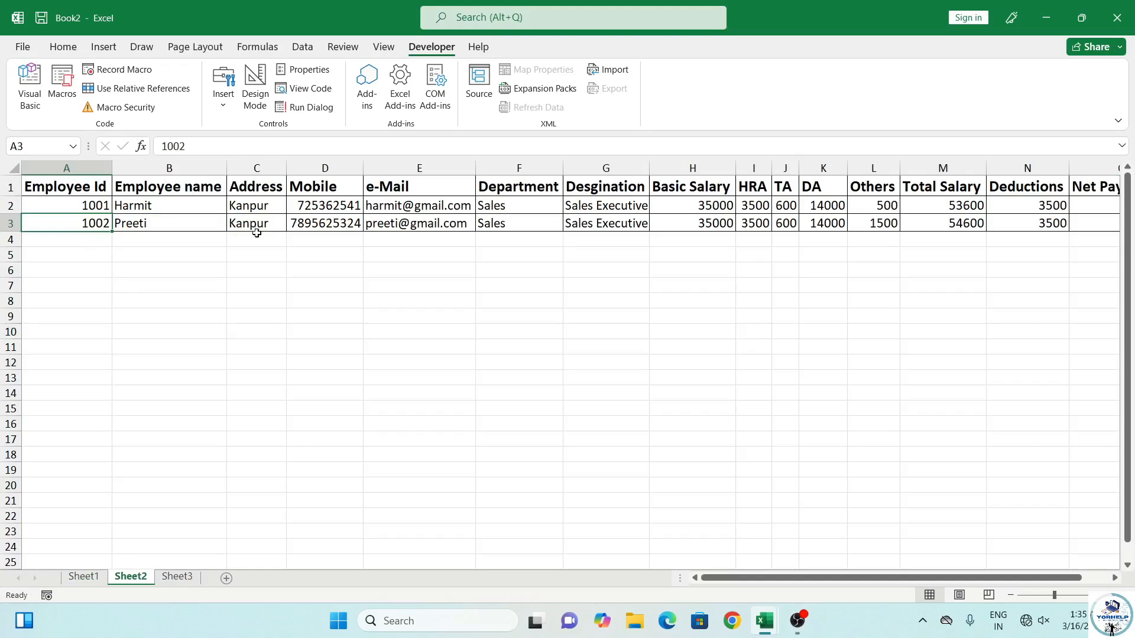
pyautogui.click(84, 577)
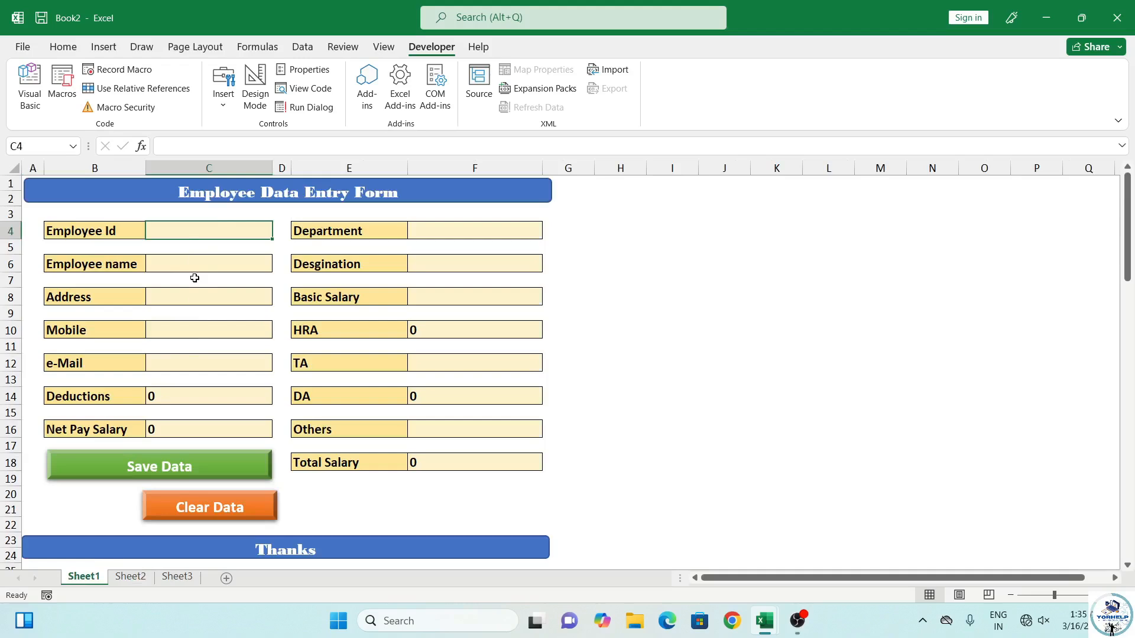
# Enter test values, Employee Id 14 and a placeholder name, then return to C4
pyautogui.write('14')
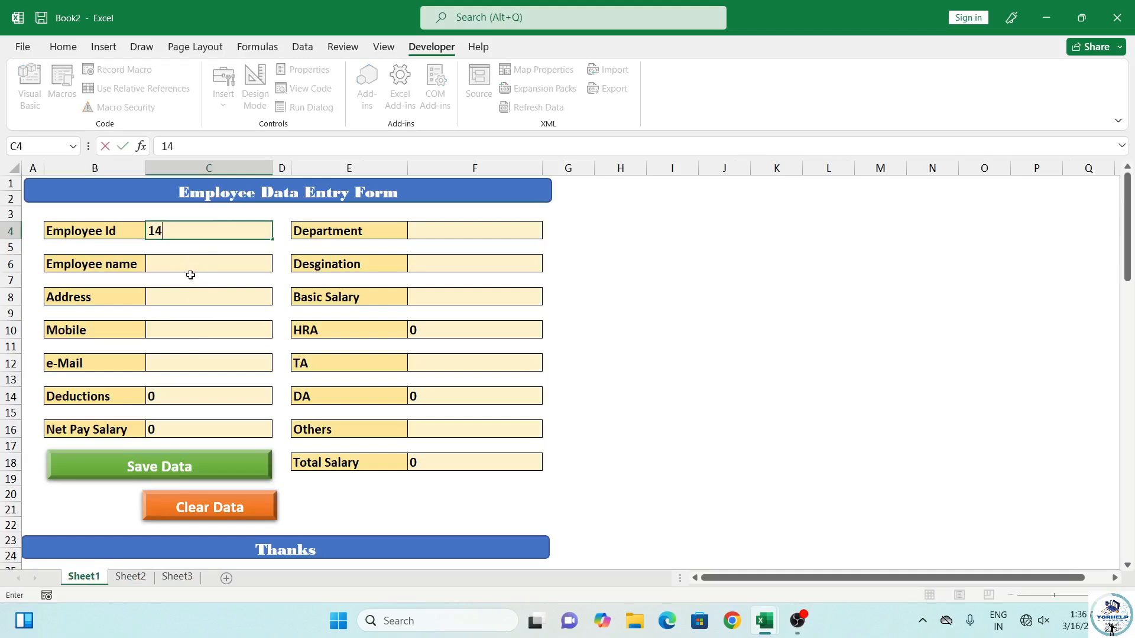
pyautogui.click(203, 260)
pyautogui.write('fddf')
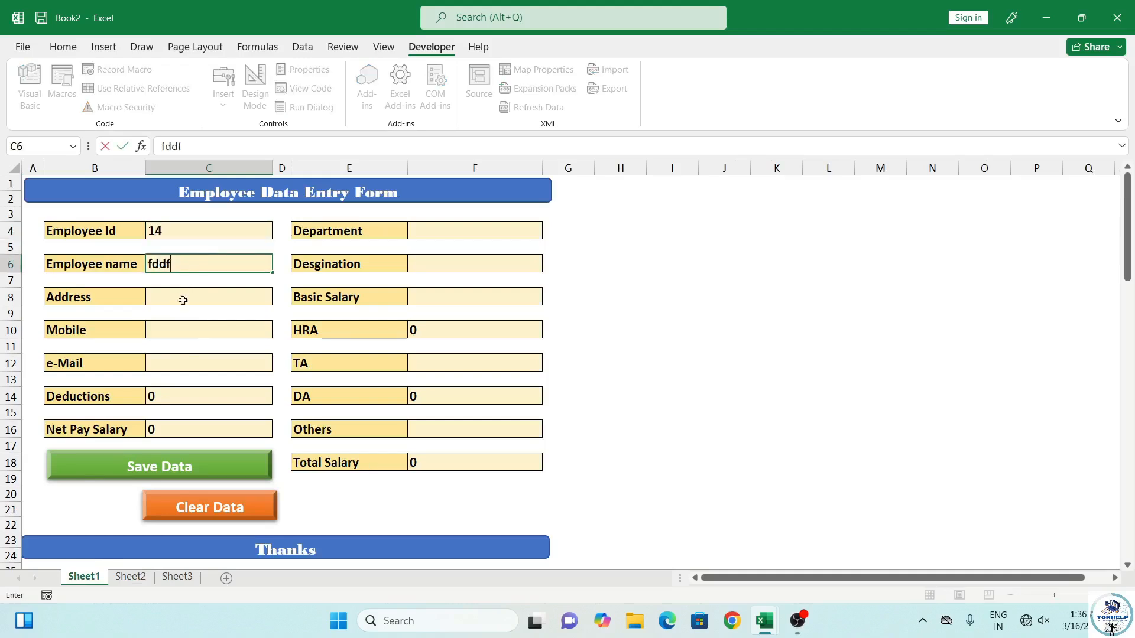
pyautogui.keyDown('ctrl'); pyautogui.click(210, 502); pyautogui.keyUp('ctrl')
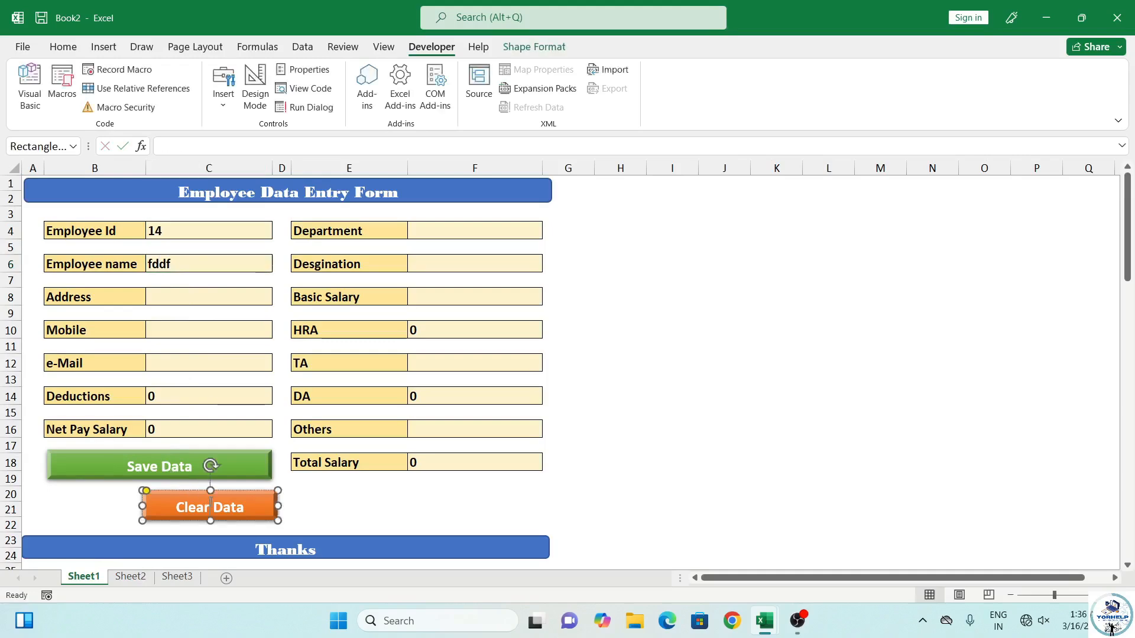
pyautogui.doubleClick(210, 503)
pyautogui.click(204, 397)
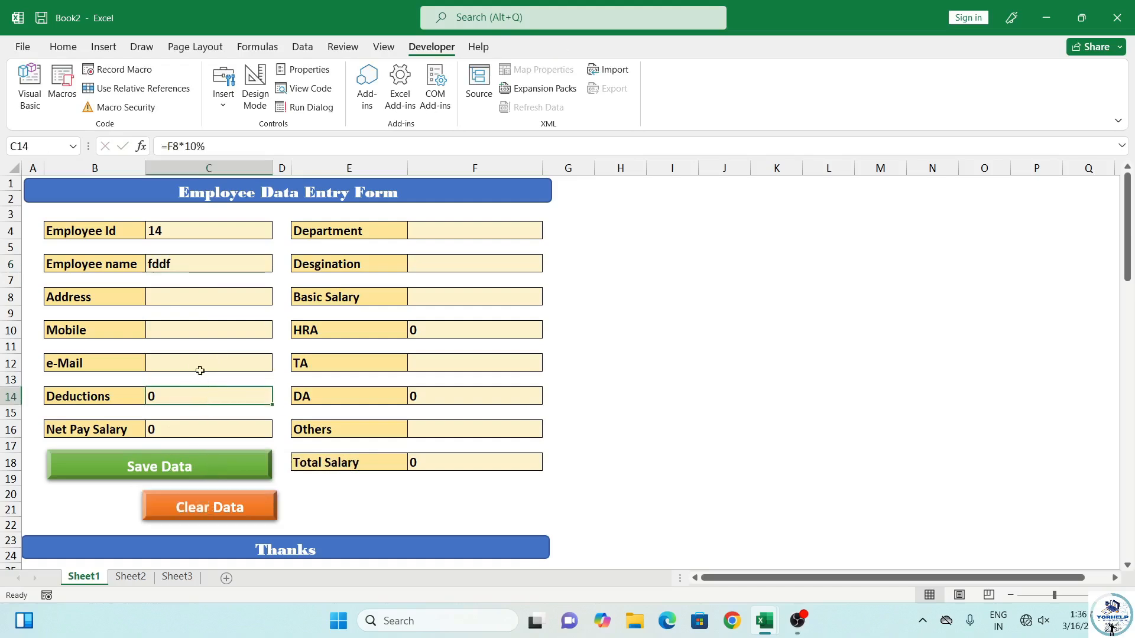
pyautogui.click(195, 231)
# Start recording a new macro named ClearData
pyautogui.click(130, 69)
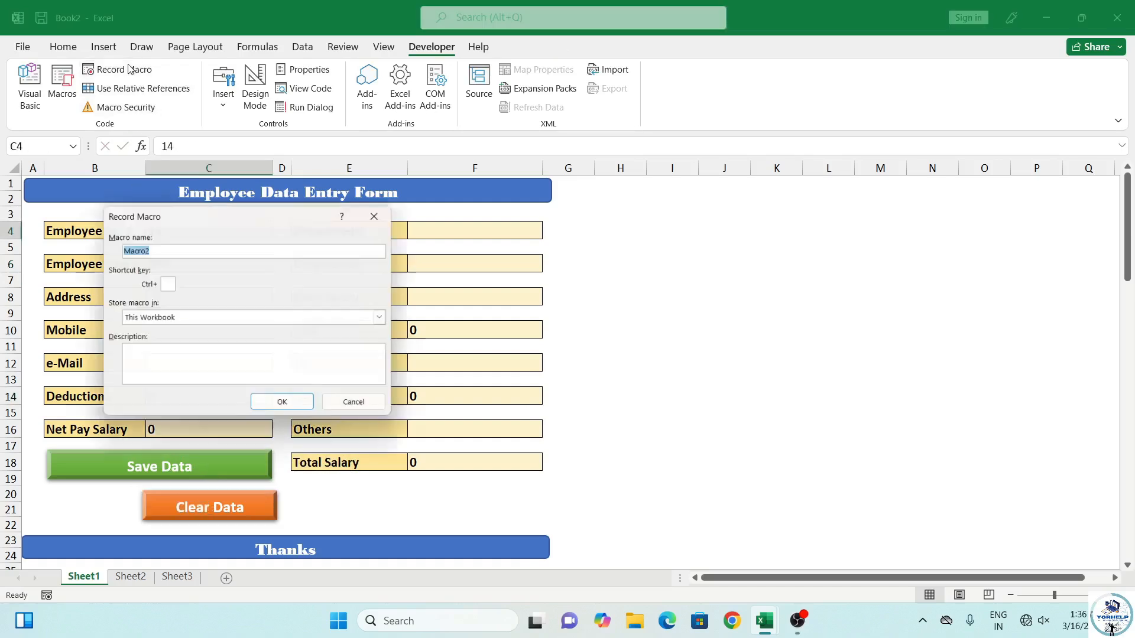
pyautogui.write('C')
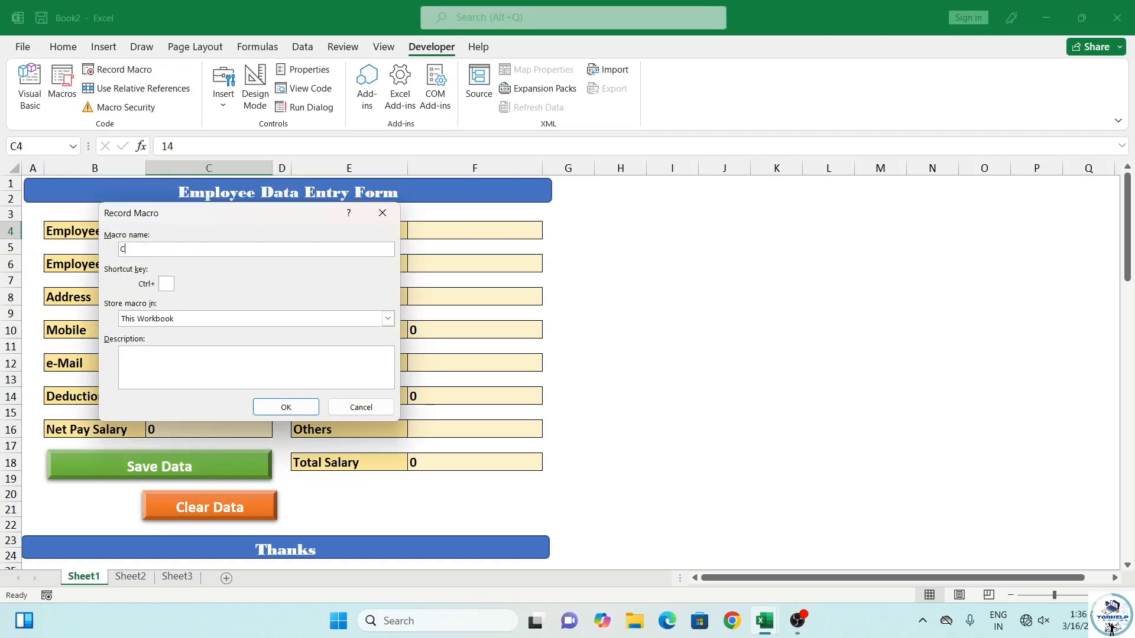
pyautogui.write('lear Da')
pyautogui.click(286, 407)
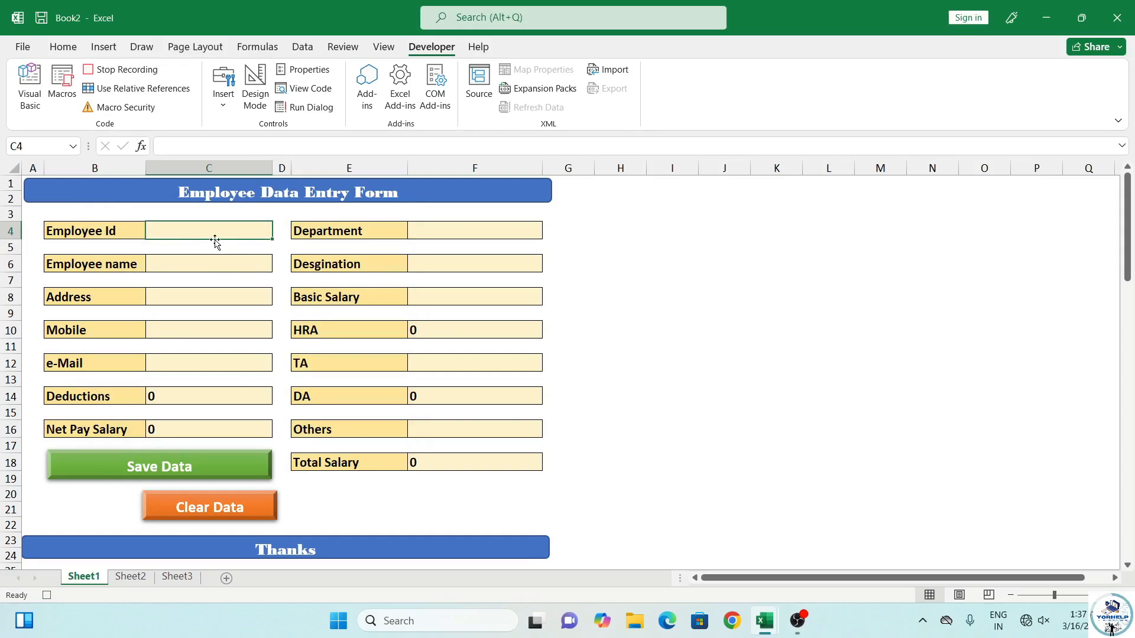
# Select the Department through Others input cells, return to C4, and stop recording
pyautogui.keyDown('ctrl'); pyautogui.click(429, 230); pyautogui.keyUp('ctrl')
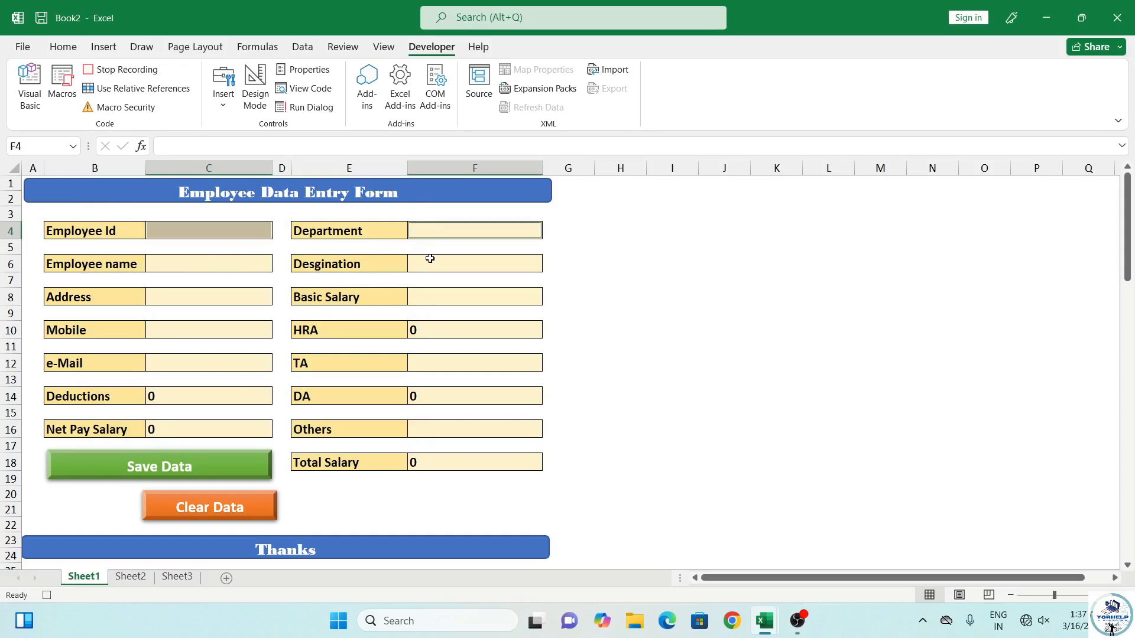
pyautogui.keyDown('ctrl'); pyautogui.click(429, 262); pyautogui.keyUp('ctrl')
pyautogui.keyDown('ctrl'); pyautogui.click(207, 269); pyautogui.keyUp('ctrl')
pyautogui.keyDown('ctrl'); pyautogui.click(209, 296); pyautogui.keyUp('ctrl')
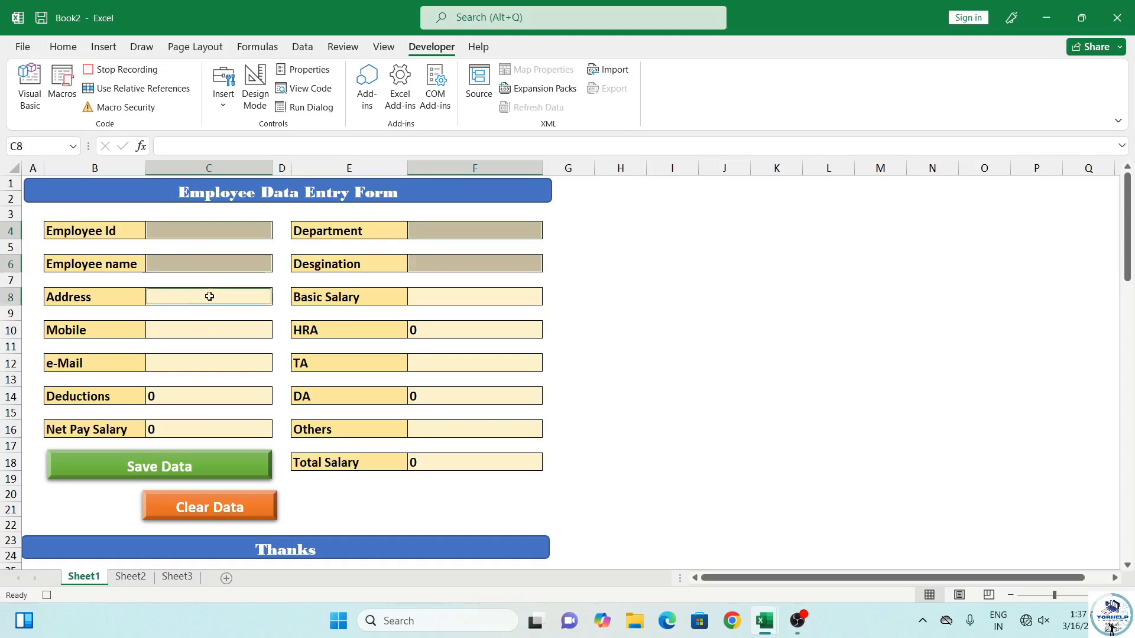
pyautogui.keyDown('ctrl'); pyautogui.click(446, 298); pyautogui.keyUp('ctrl')
pyautogui.keyDown('ctrl'); pyautogui.click(213, 336); pyautogui.keyUp('ctrl')
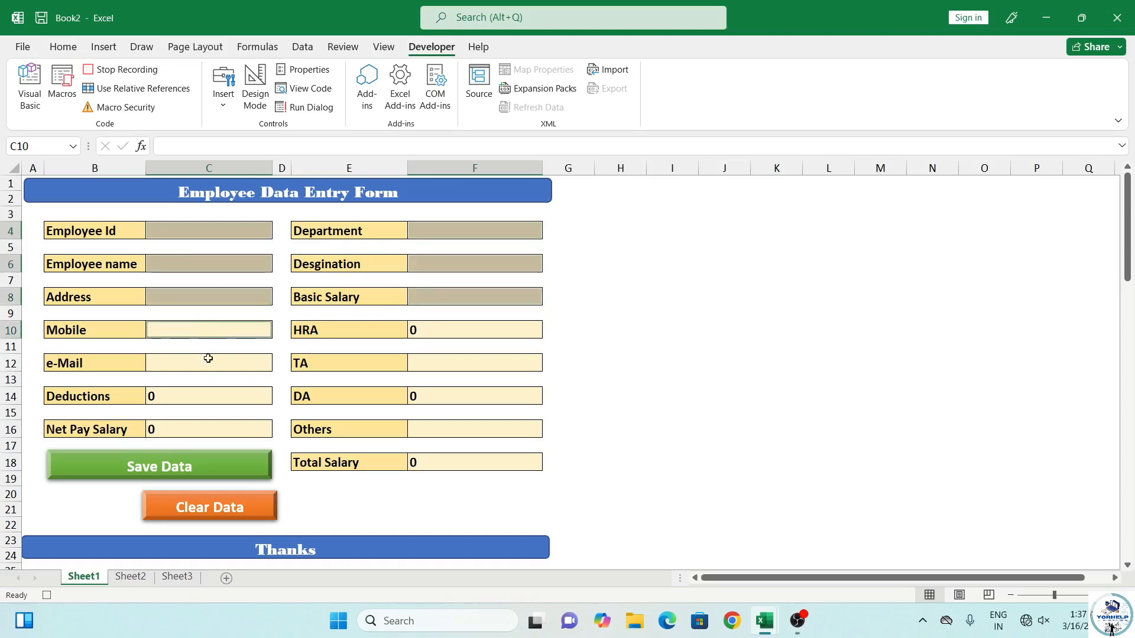
pyautogui.keyDown('ctrl'); pyautogui.click(215, 363); pyautogui.keyUp('ctrl')
pyautogui.keyDown('ctrl'); pyautogui.click(453, 364); pyautogui.keyUp('ctrl')
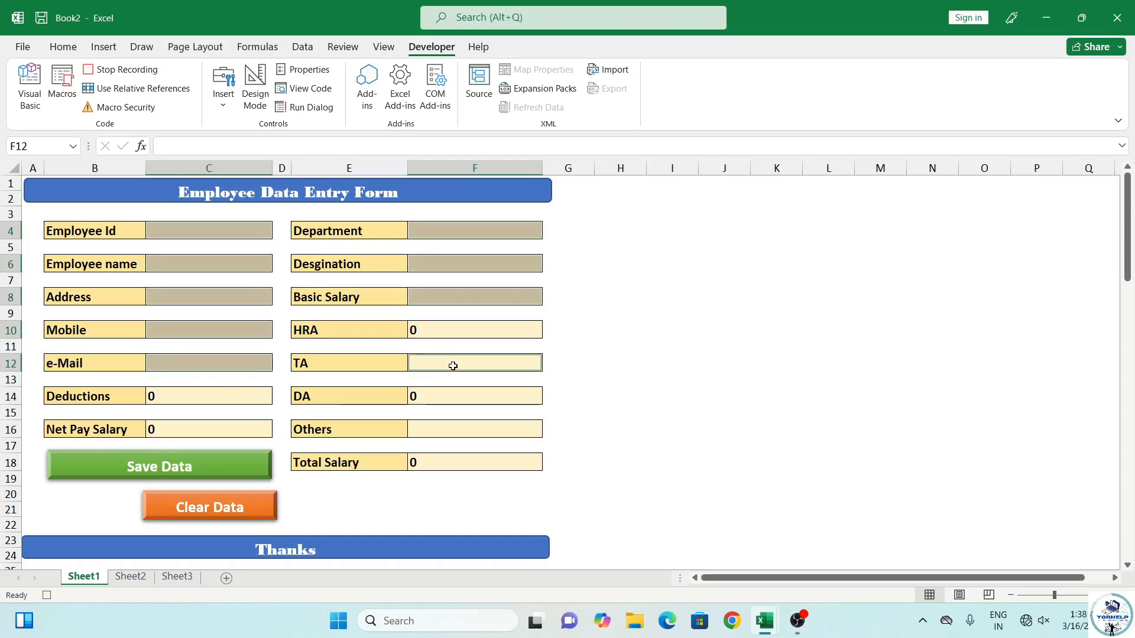
pyautogui.keyDown('ctrl'); pyautogui.click(437, 435); pyautogui.keyUp('ctrl')
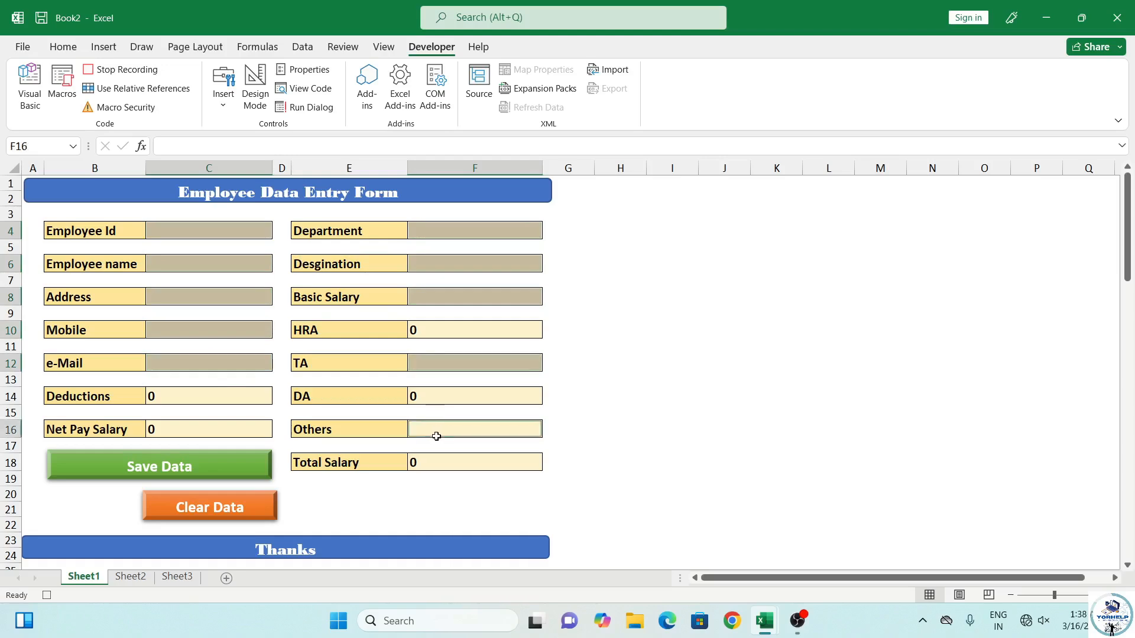
pyautogui.click(212, 231)
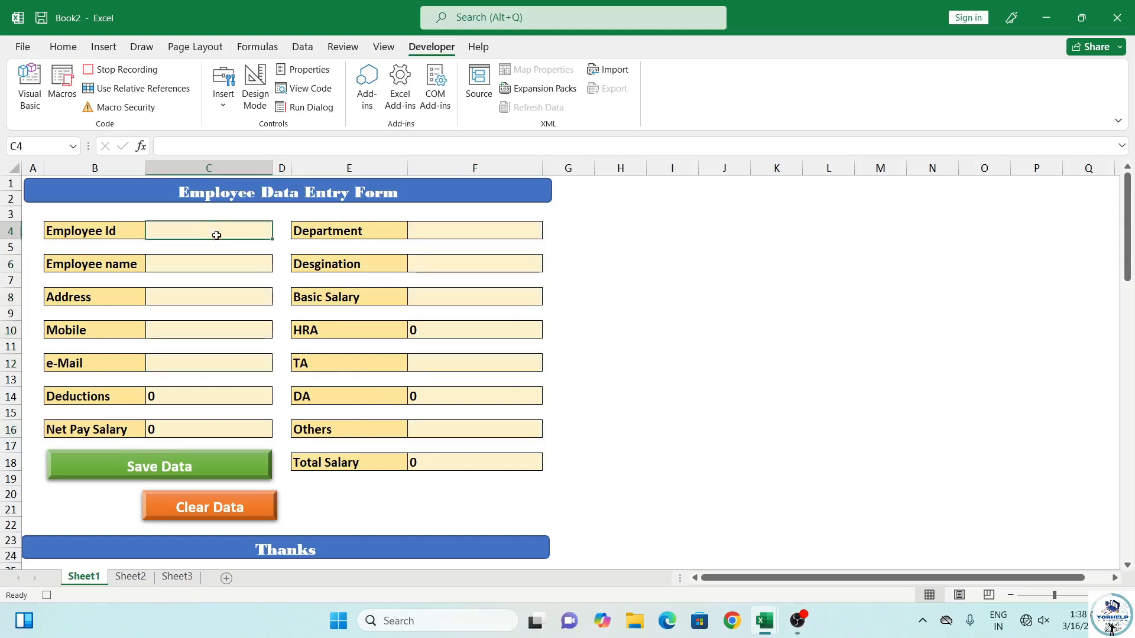
pyautogui.click(131, 70)
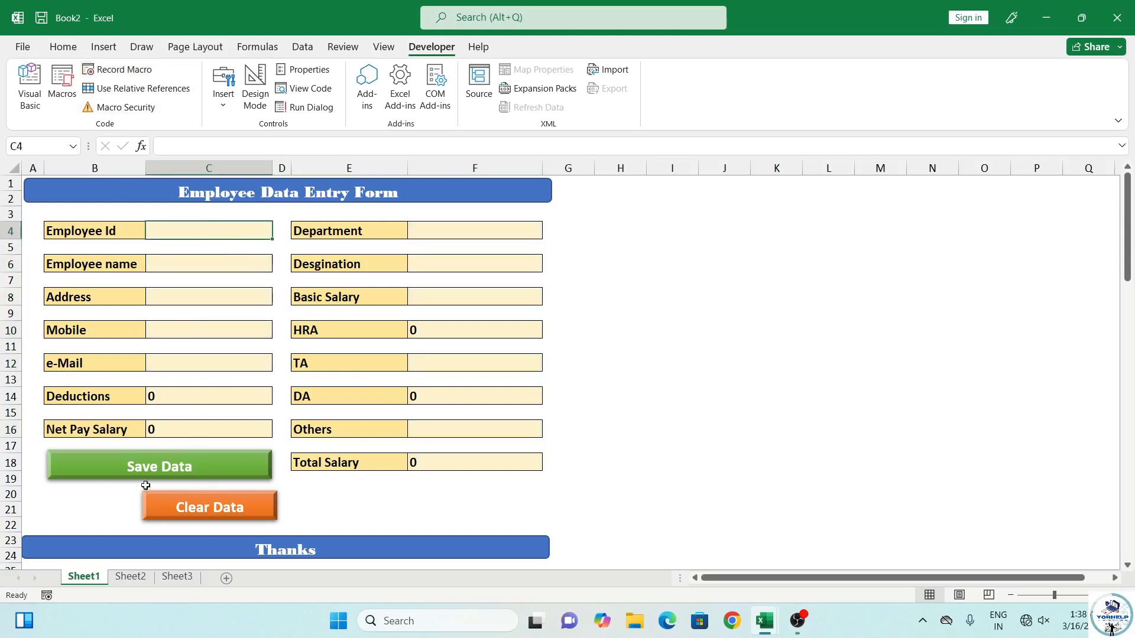
# Assign the DeleteData macro to the Clear Data shape
pyautogui.rightClick(181, 509)
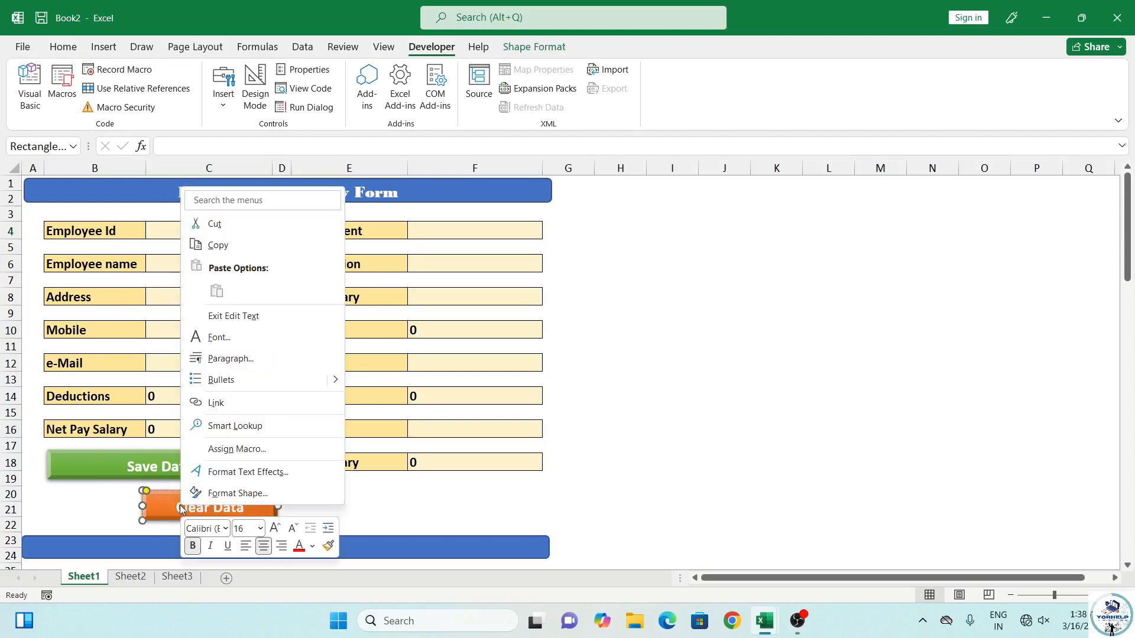
pyautogui.click(239, 454)
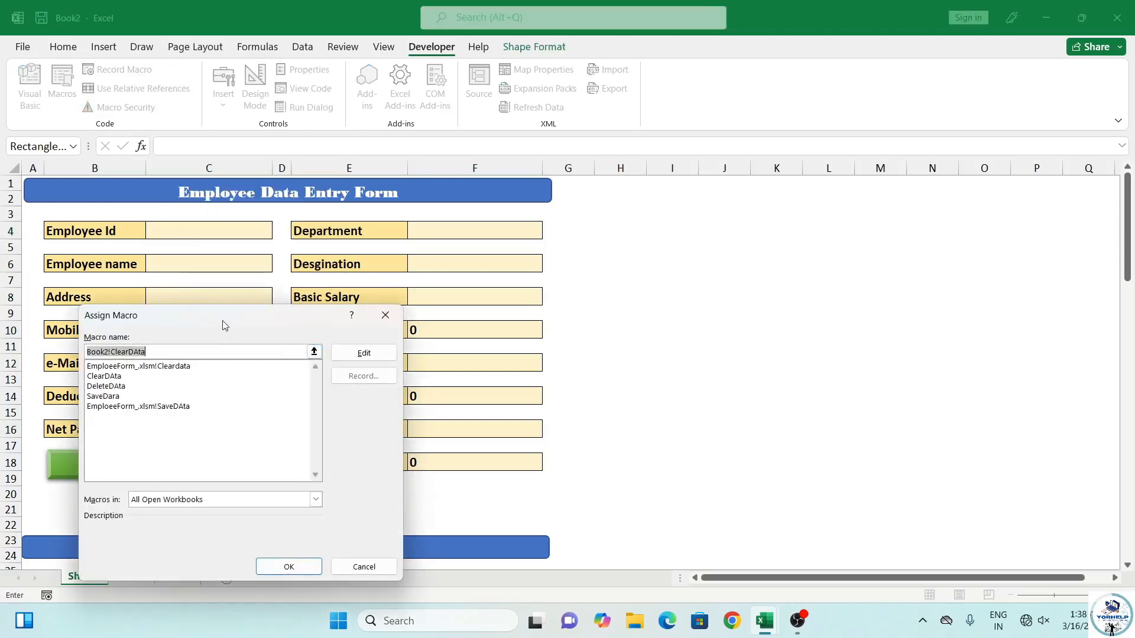
pyautogui.click(115, 387)
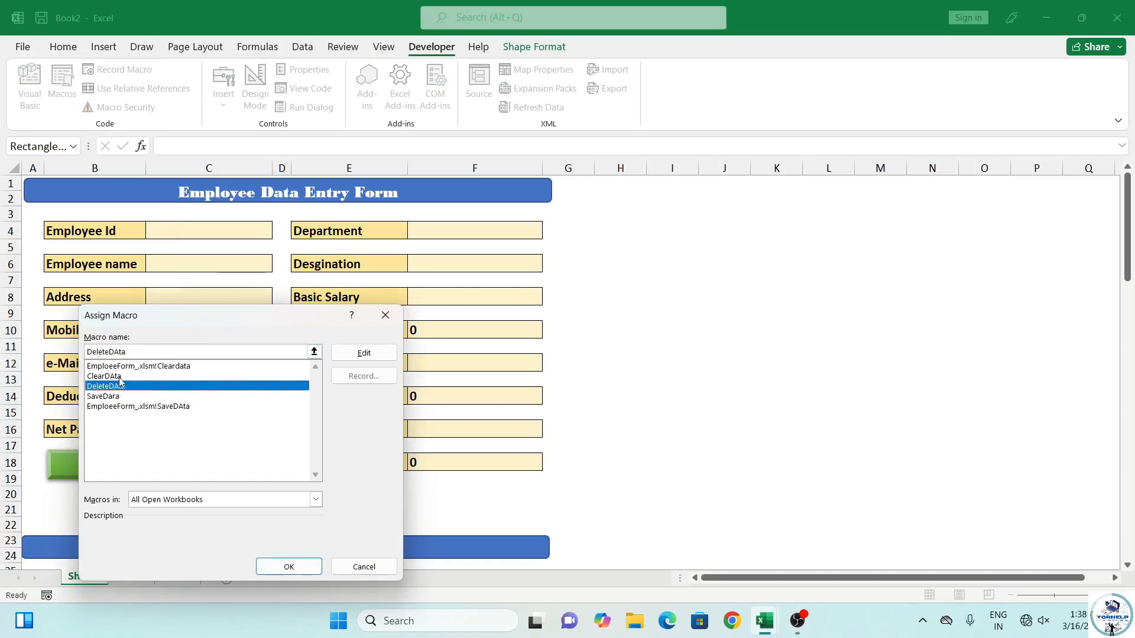
pyautogui.click(288, 567)
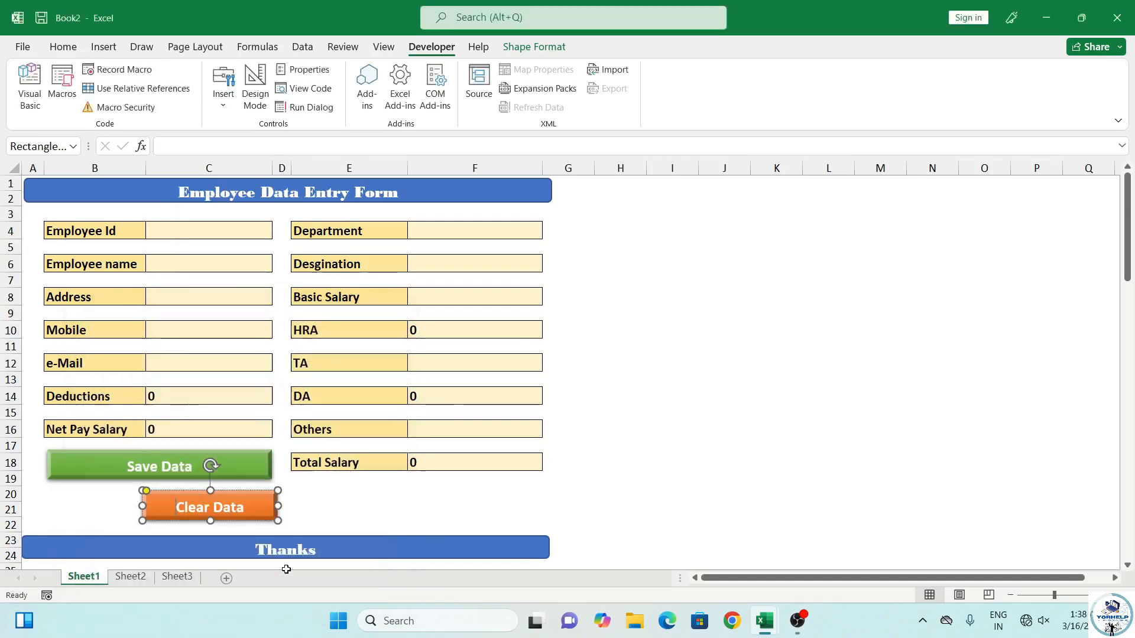
# Deselect the shape, glance at Sheet2, then return to cell C4 on Sheet1
pyautogui.click(329, 511)
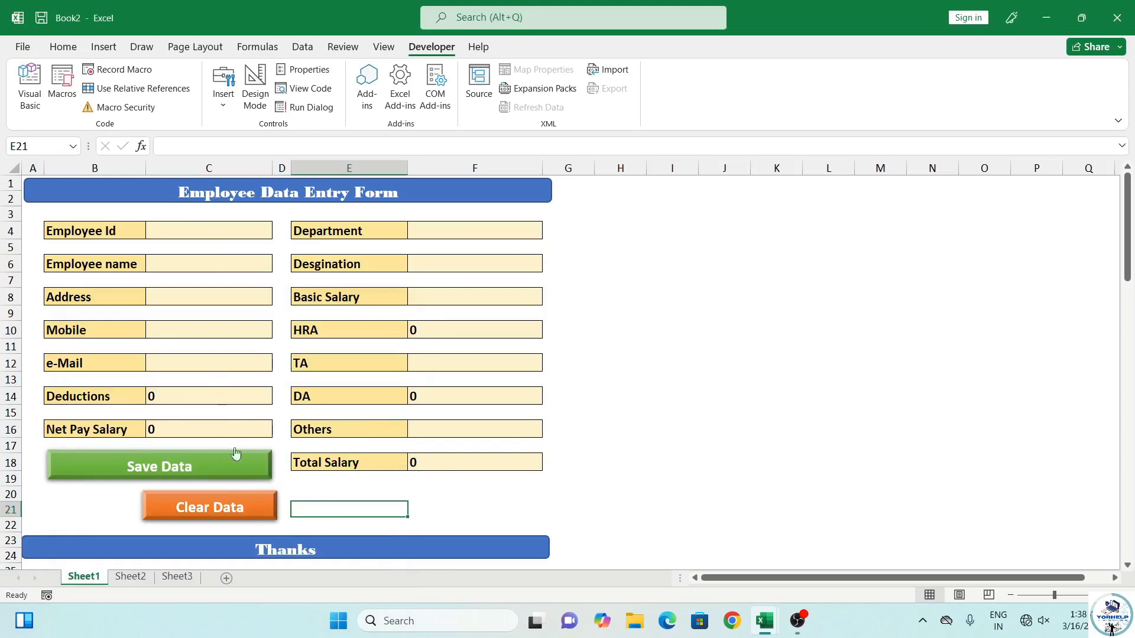
pyautogui.click(130, 577)
pyautogui.click(83, 578)
pyautogui.click(186, 229)
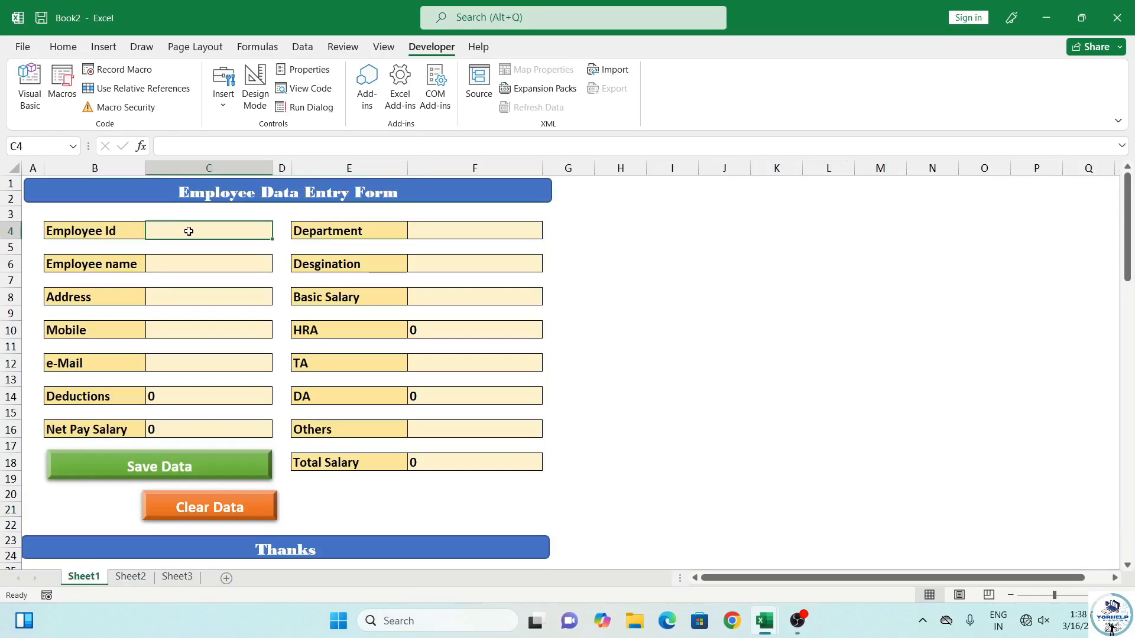
# Enter employee ID H001, department HR, the employee's name and designation HR Executive
pyautogui.write('H001')
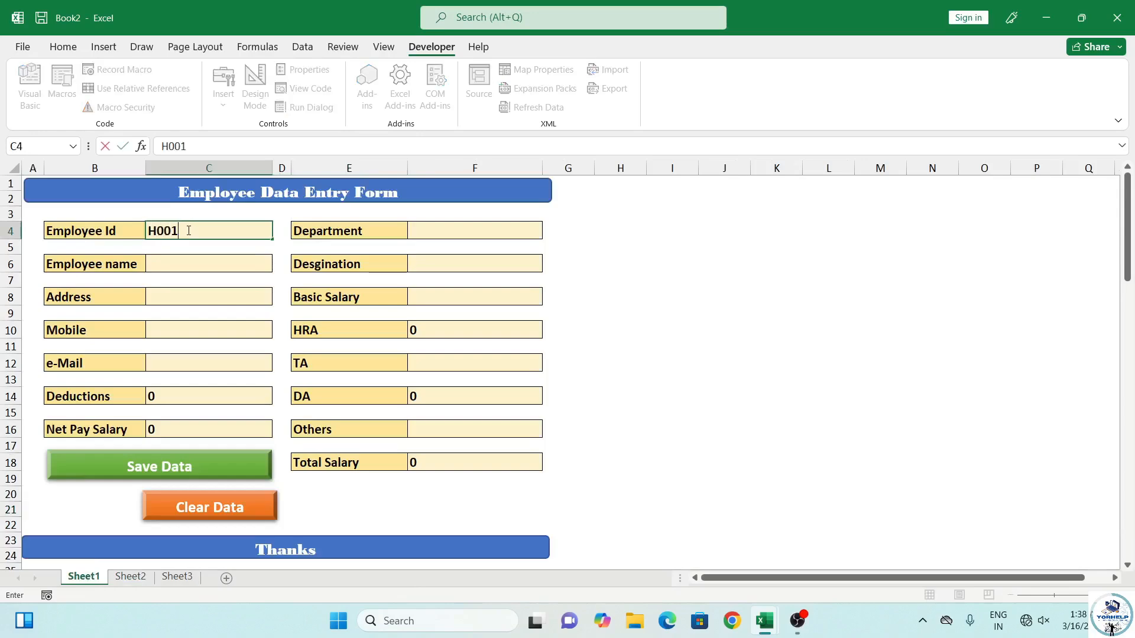
pyautogui.click(431, 230)
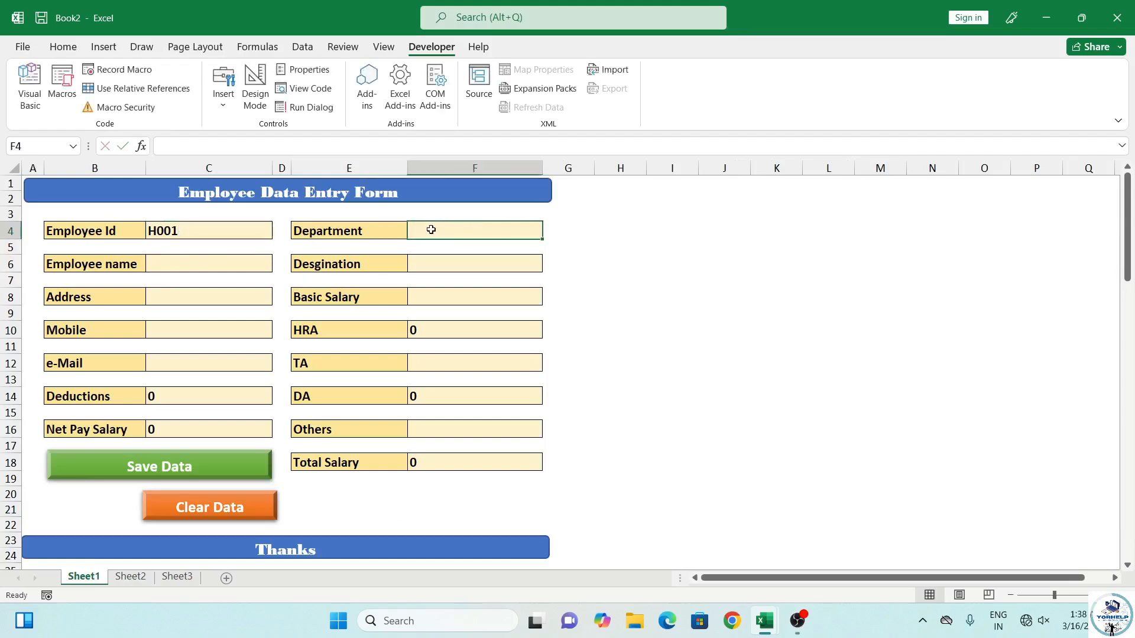
pyautogui.write('HR')
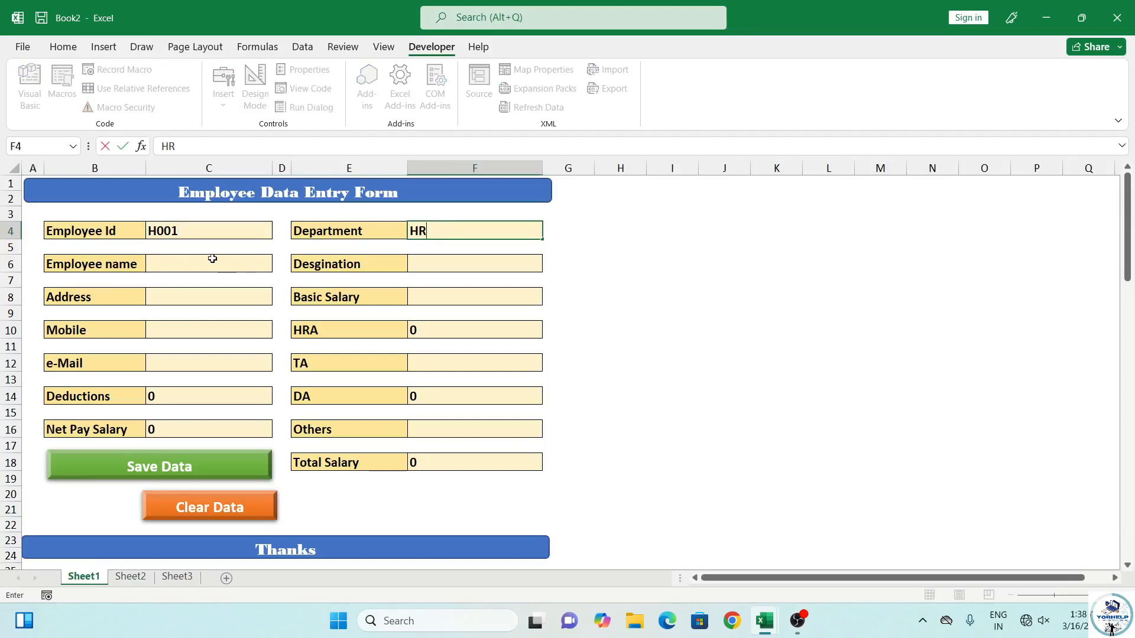
pyautogui.click(238, 269)
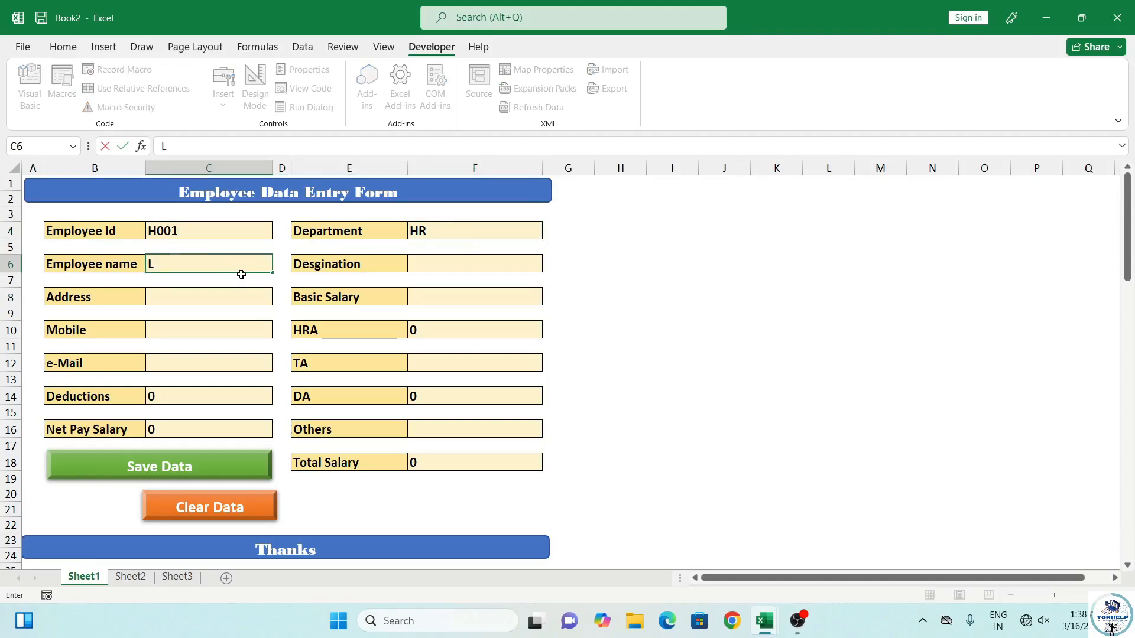
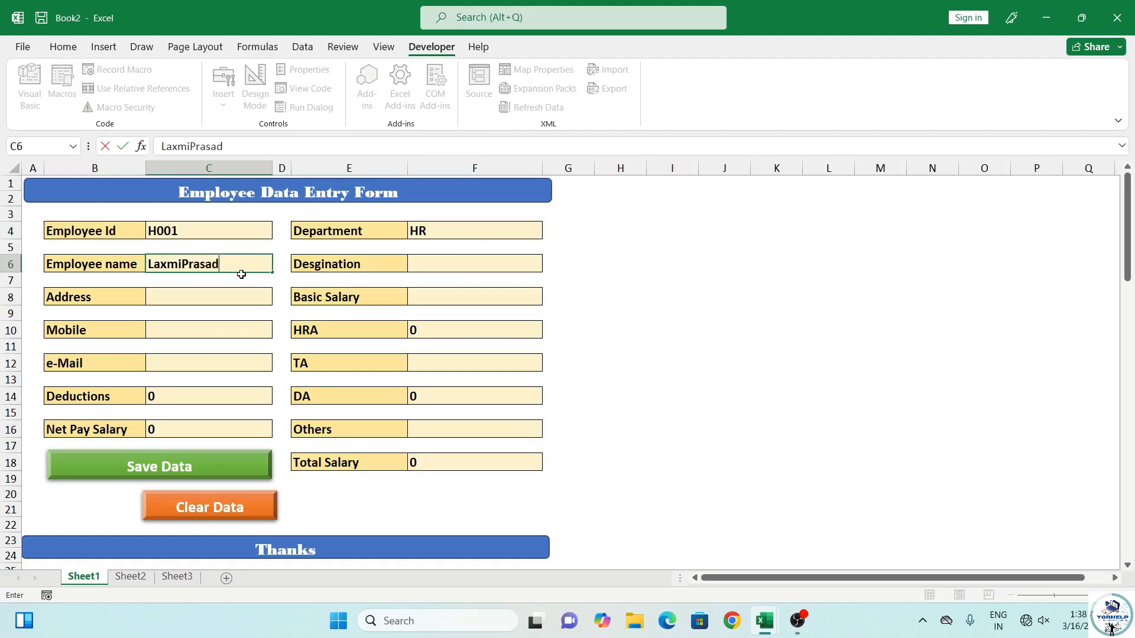
pyautogui.click(468, 258)
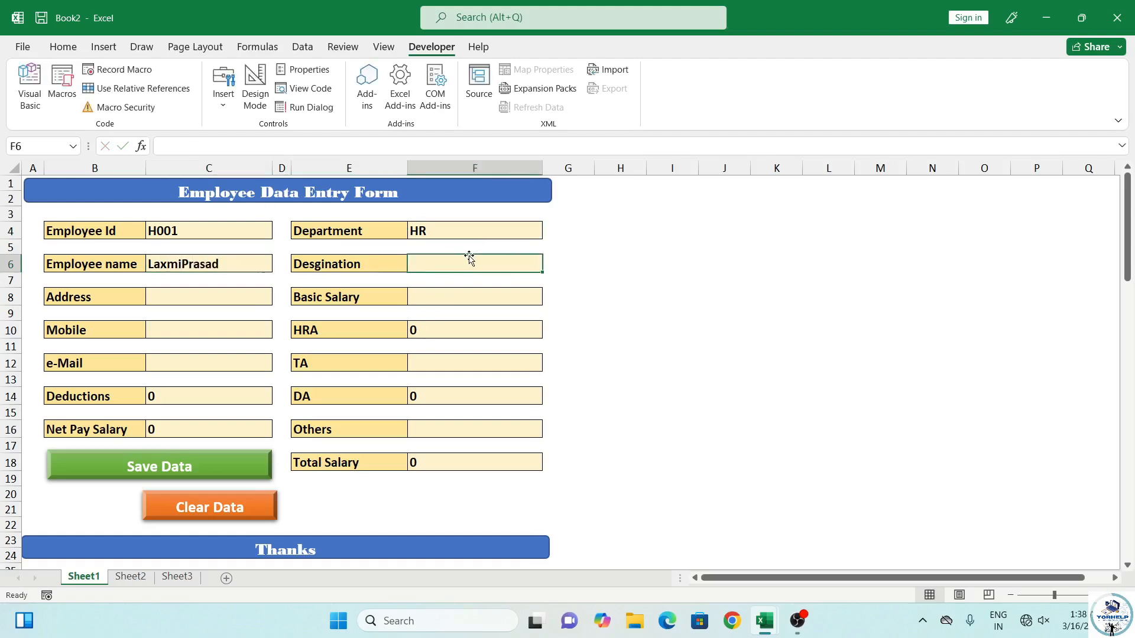
pyautogui.write('HR Executive')
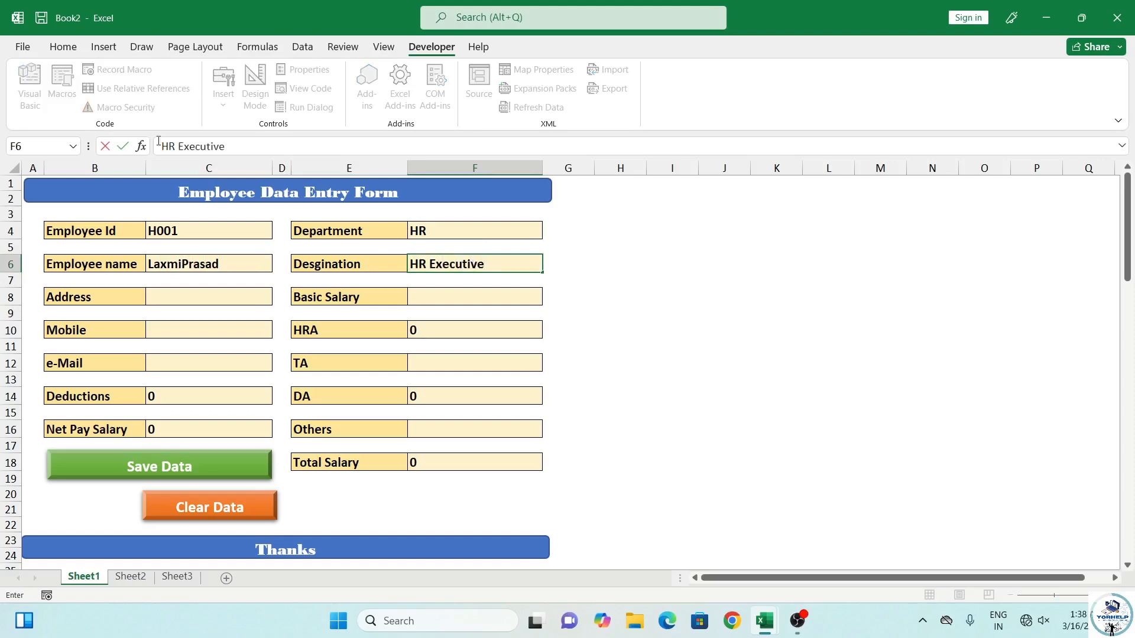
pyautogui.click(159, 290)
# Fill in the address, basic salary 45000, mobile number, e-mail and TA 1500
pyautogui.write('Kanpur')
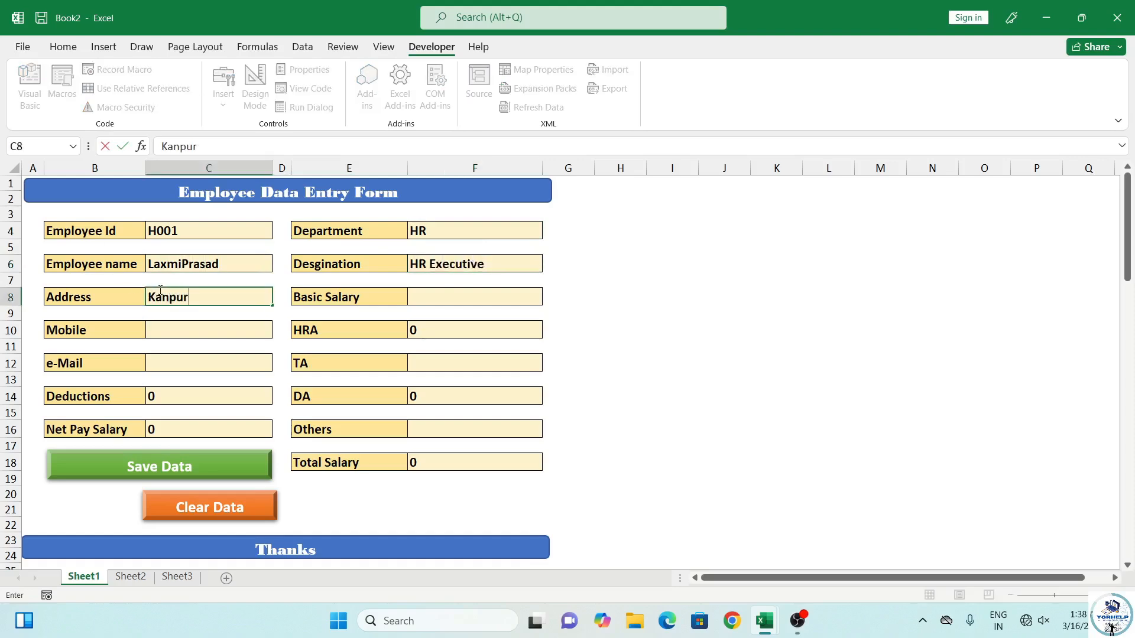
pyautogui.click(436, 297)
pyautogui.write('45000')
pyautogui.click(212, 330)
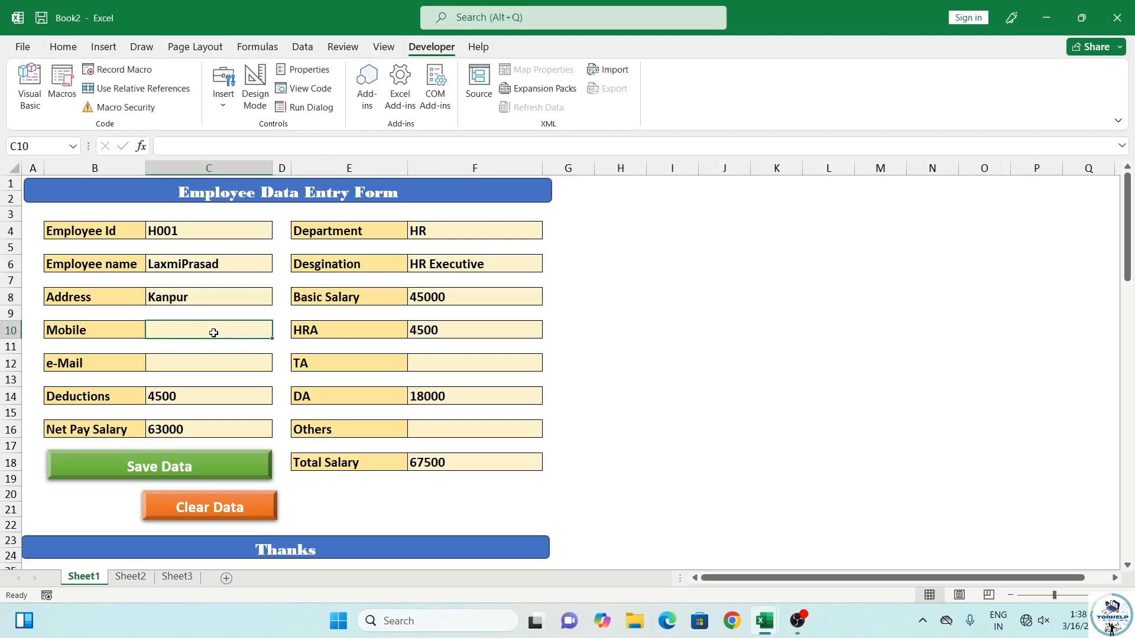
pyautogui.click(177, 364)
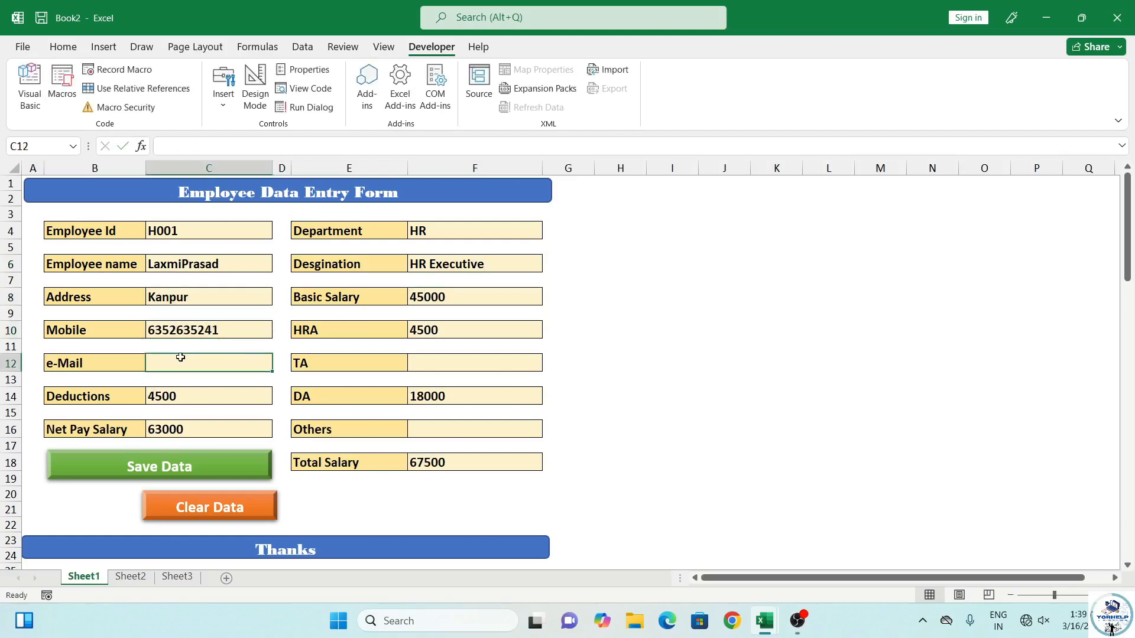
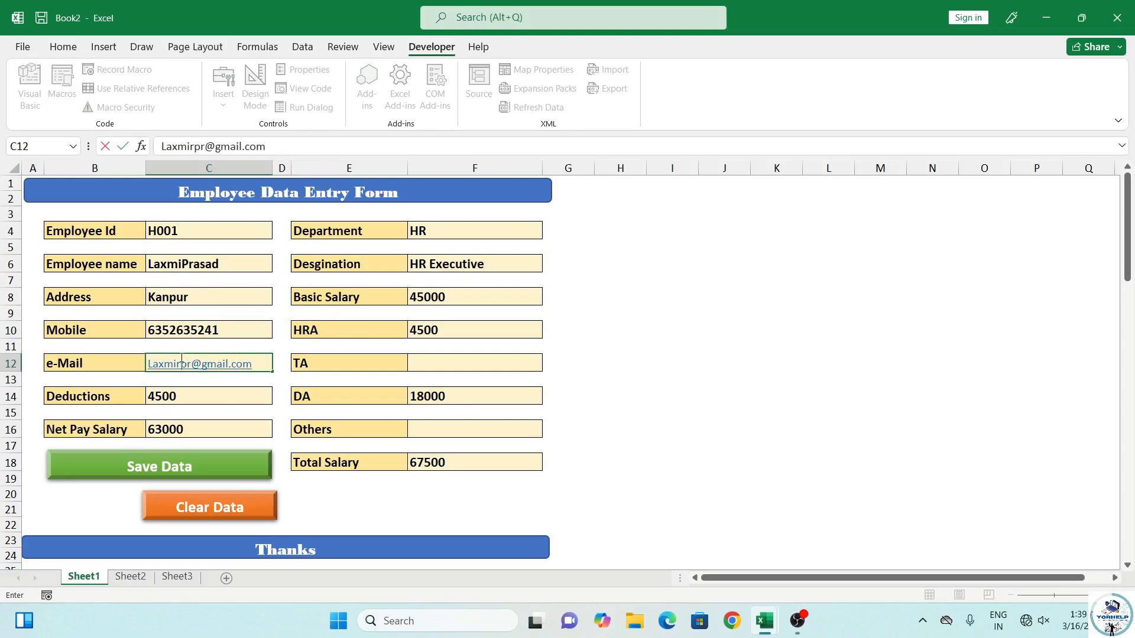
pyautogui.click(488, 365)
pyautogui.write('1500')
pyautogui.click(462, 428)
# Enter 2000 in the Others field and view the Sheet2 table
pyautogui.write('2000')
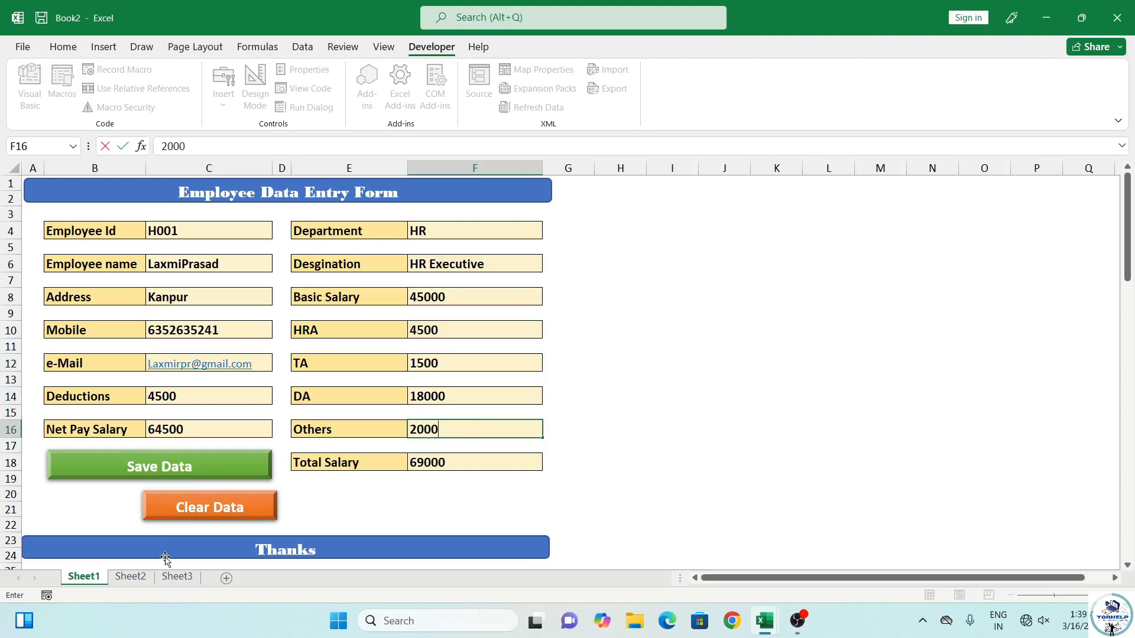
pyautogui.scroll(-2, 178, 504)
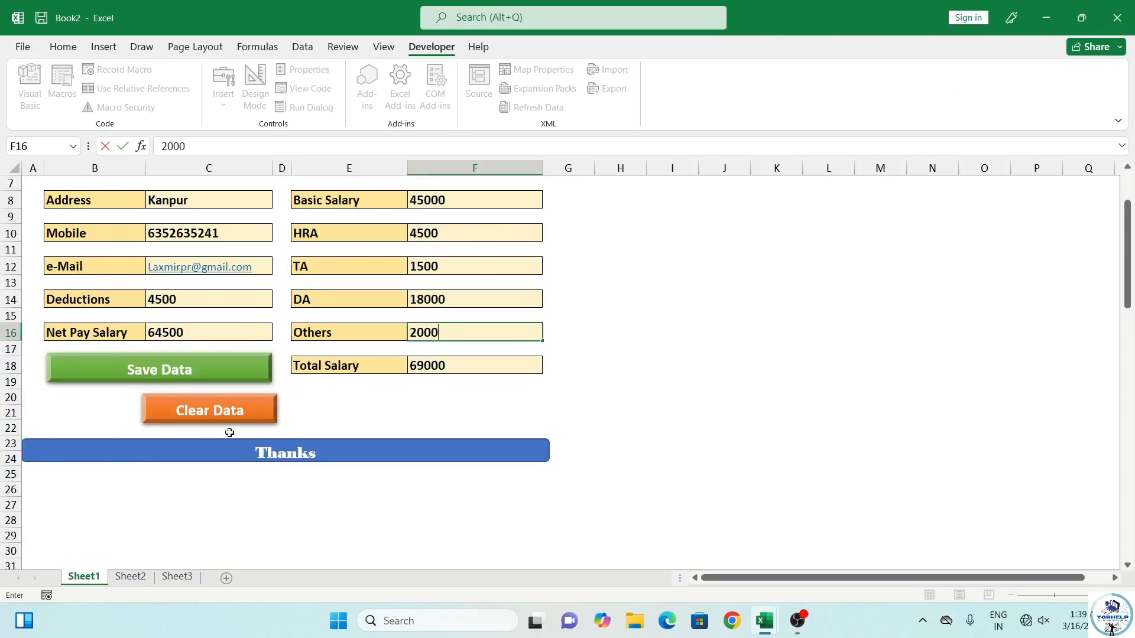
pyautogui.scroll(-15, 218, 438)
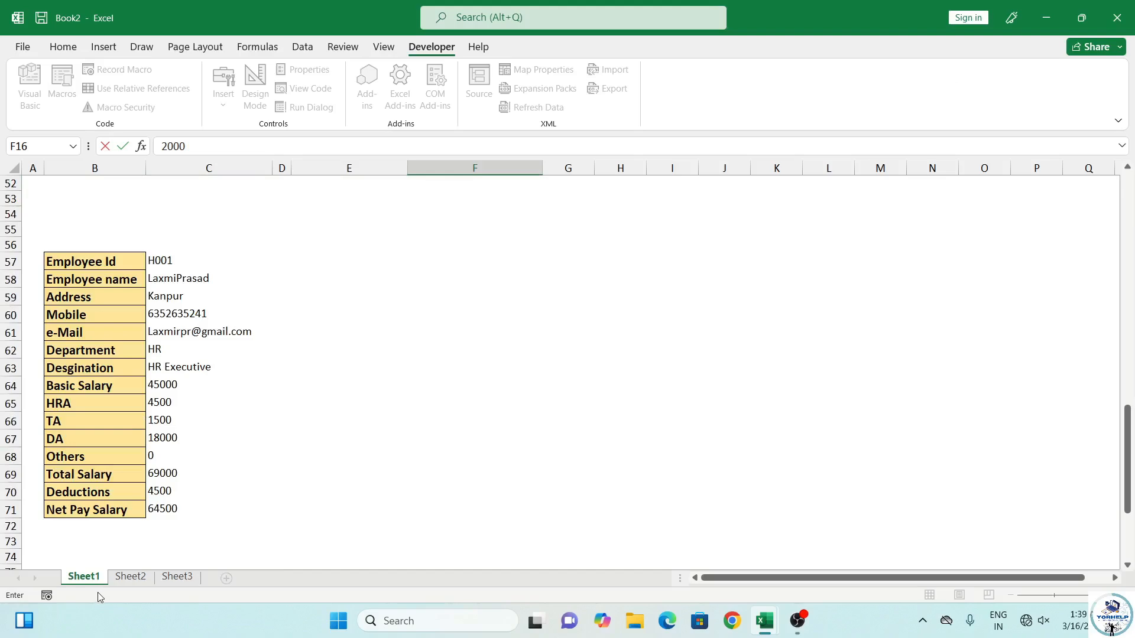
pyautogui.click(130, 576)
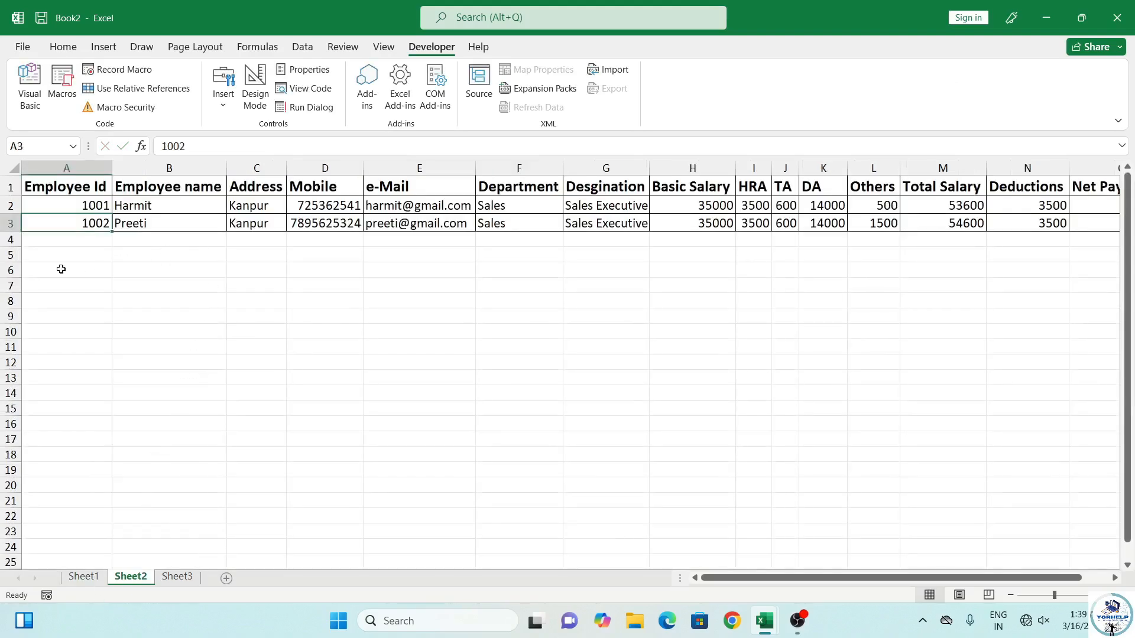
# Save the H001 record with Save Data and confirm it appears in Sheet2 row 4
pyautogui.click(87, 578)
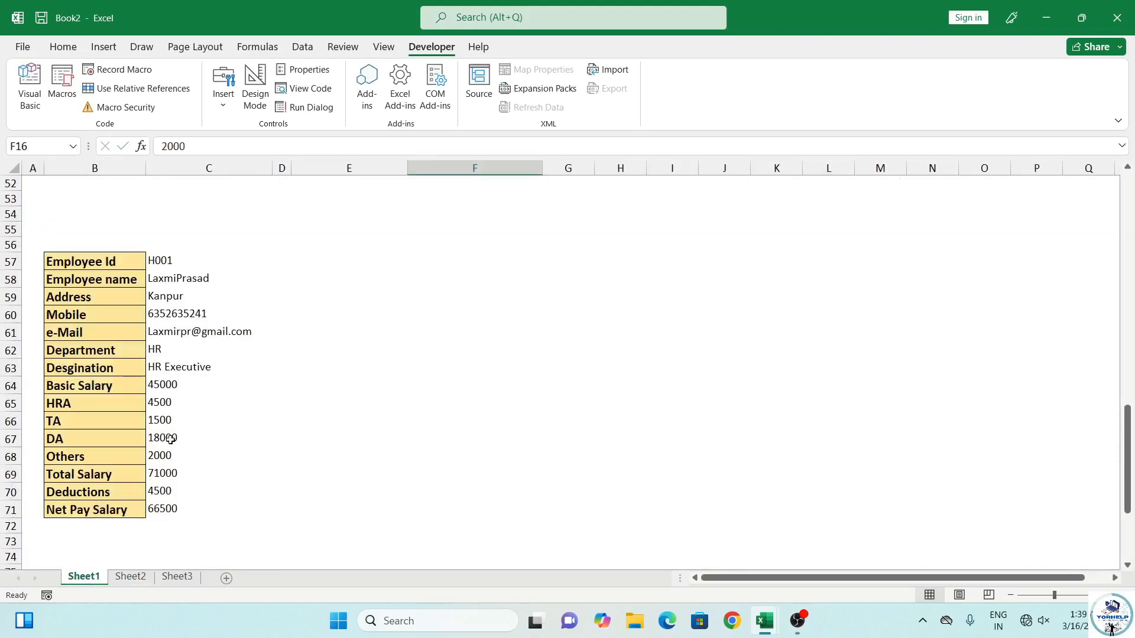
pyautogui.scroll(12, 226, 341)
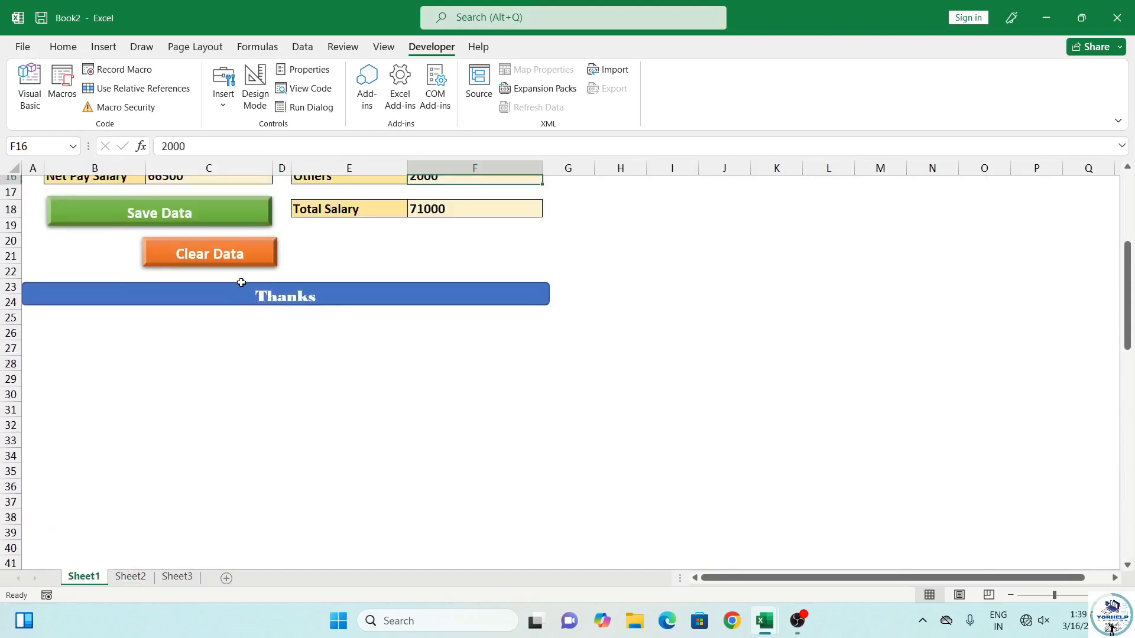
pyautogui.click(218, 239)
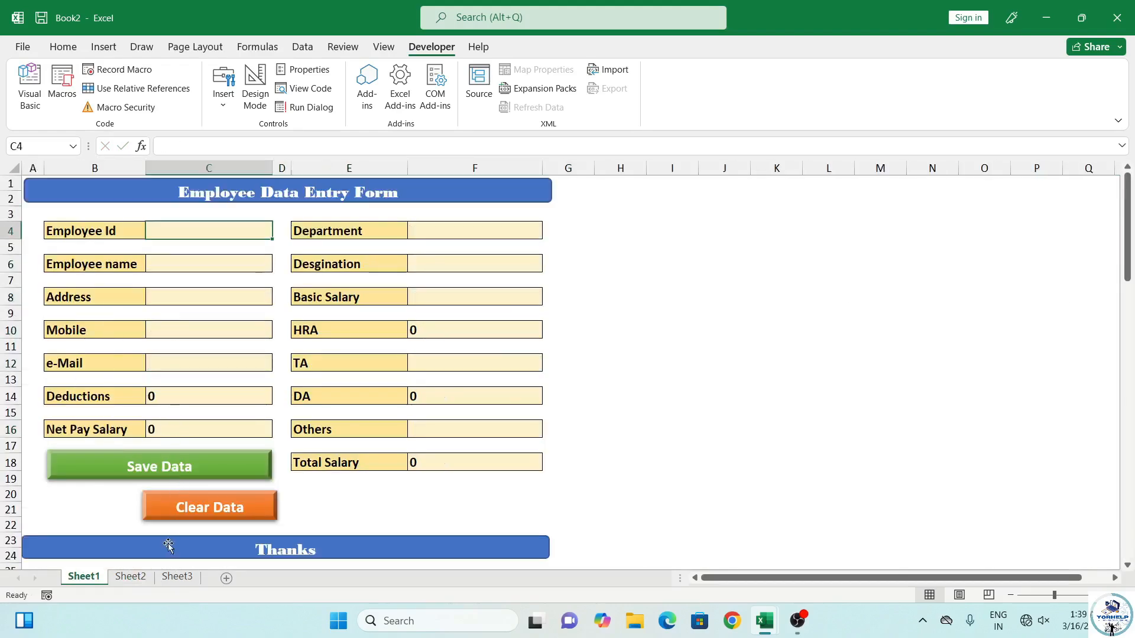
pyautogui.click(126, 578)
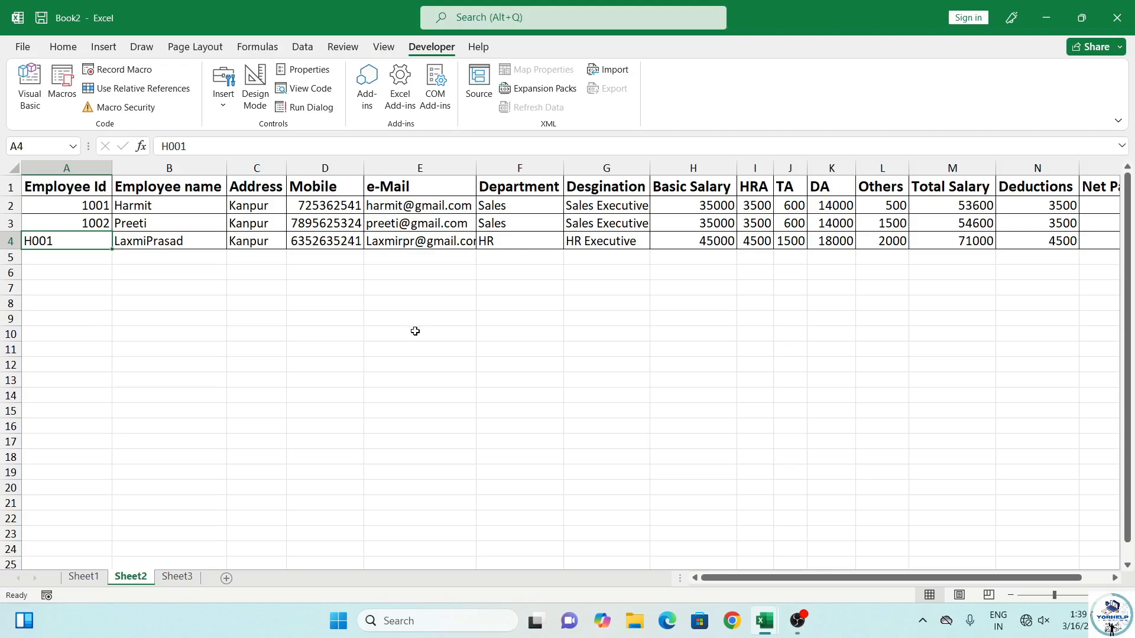
pyautogui.click(94, 579)
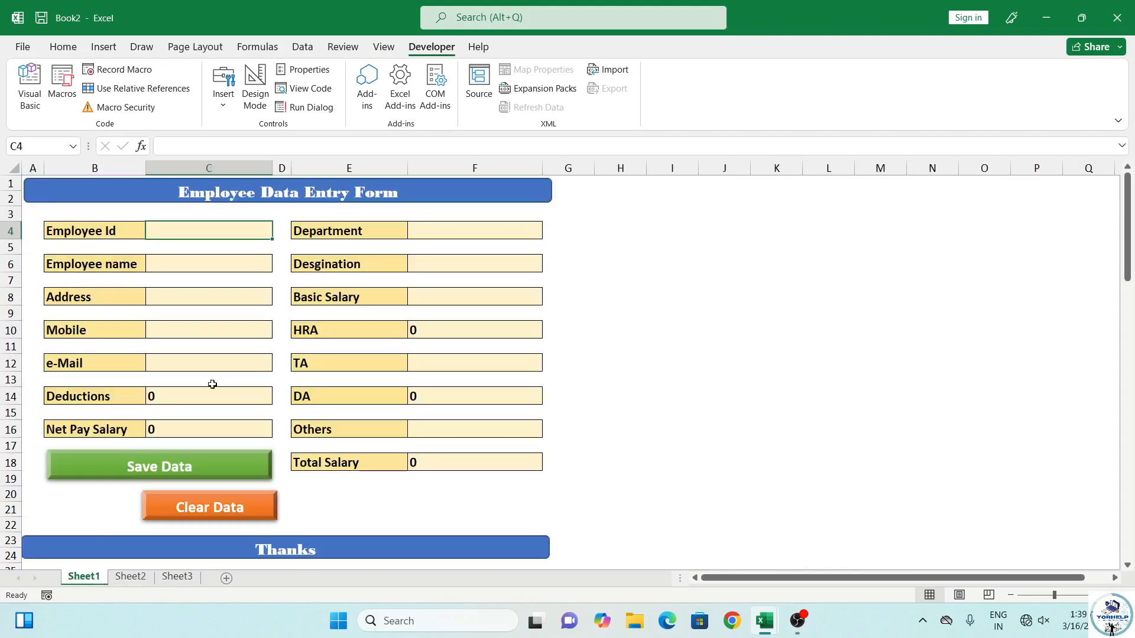